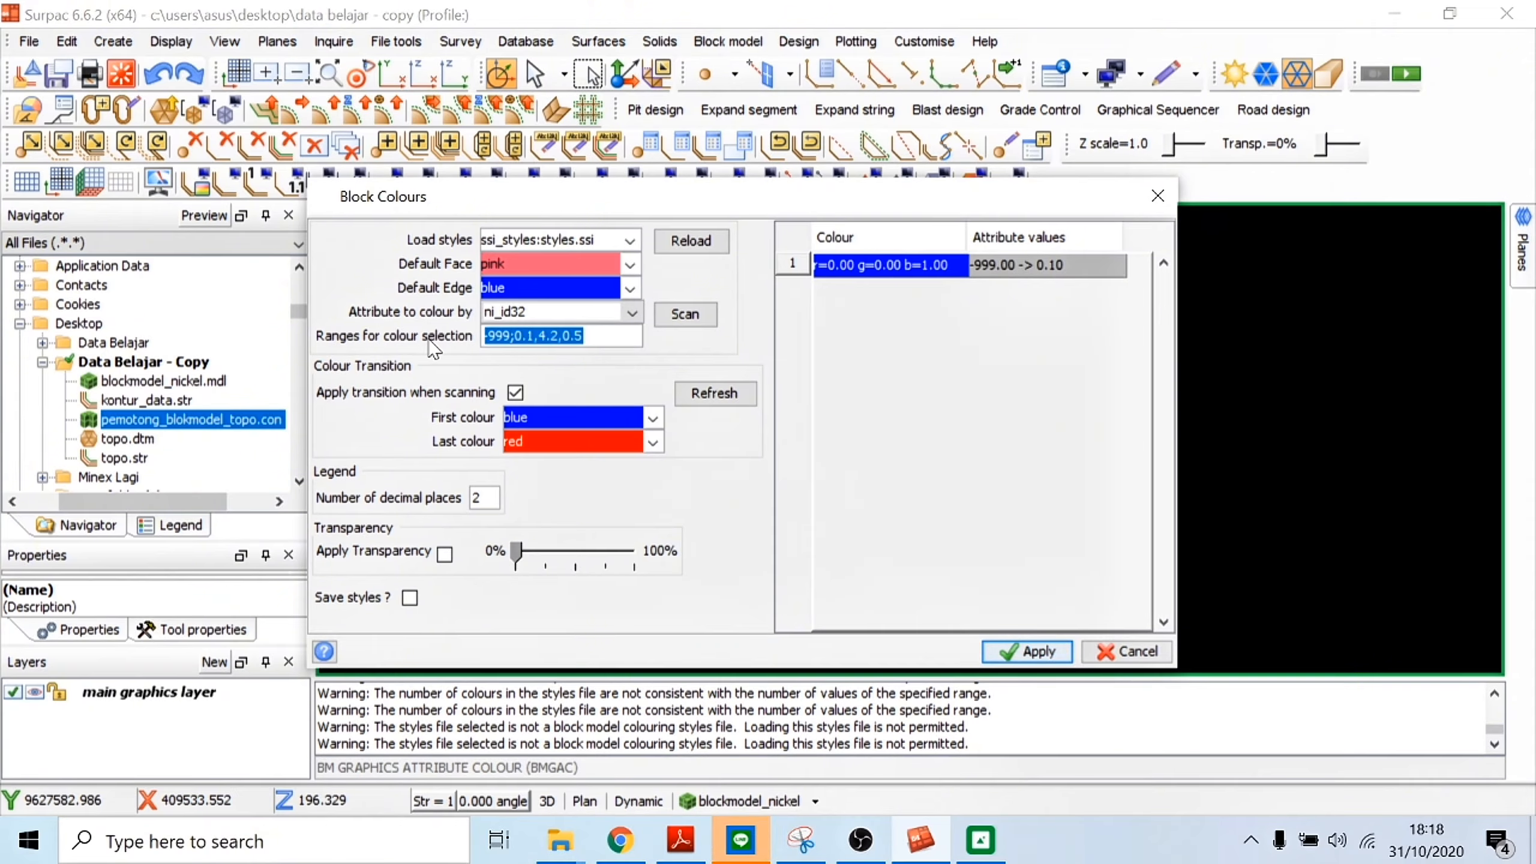
# Step: Set the block colour ranges for ni_id32 to -999;1.5;1.6;1.7;1.8;1.9;2;5 and fill the colour table from them
pyautogui.write('-999;')
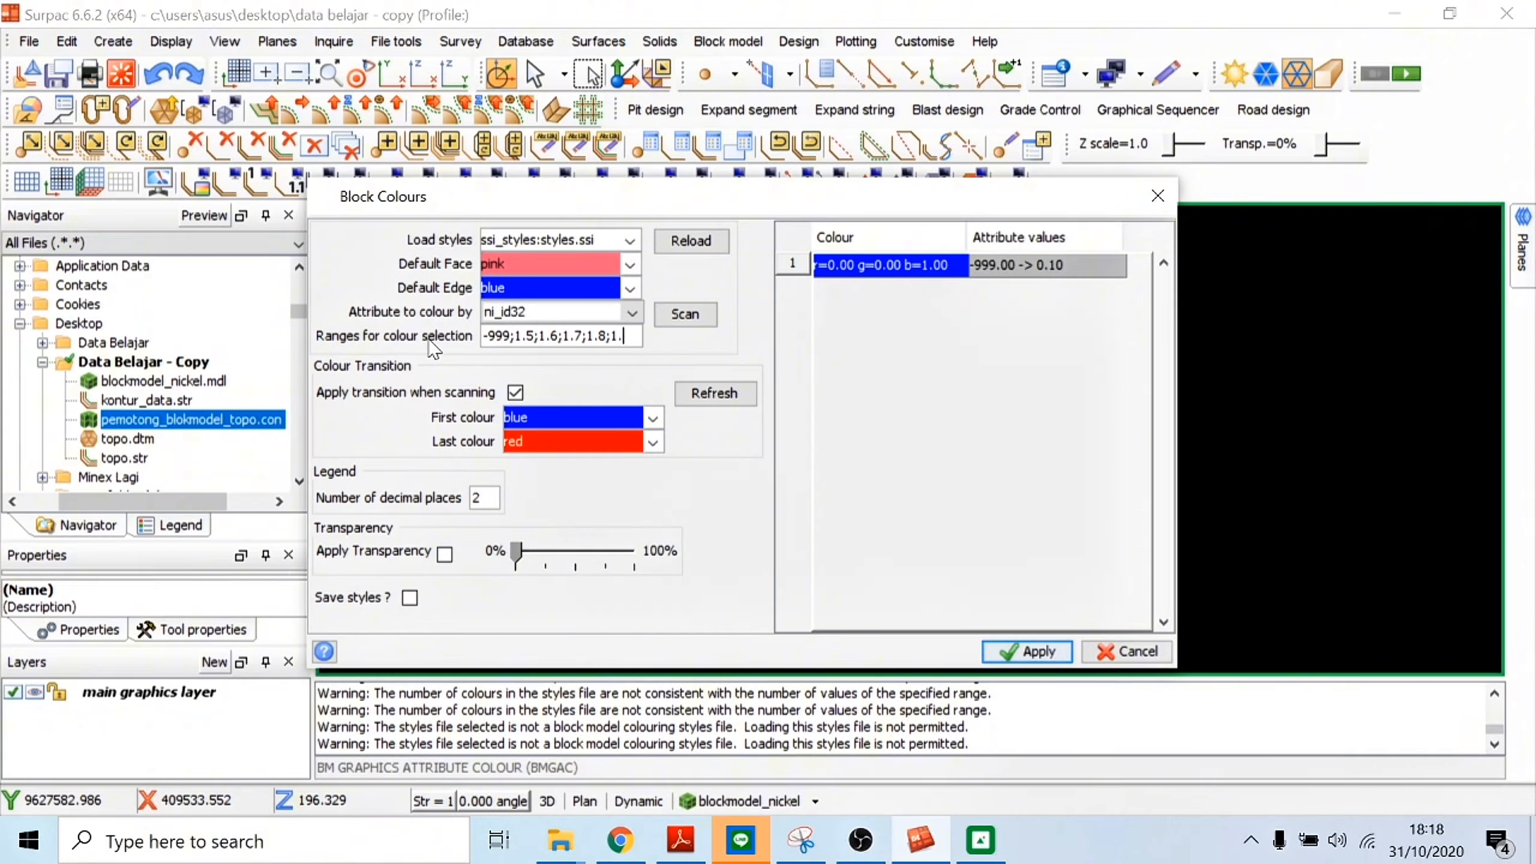
pyautogui.write(';2')
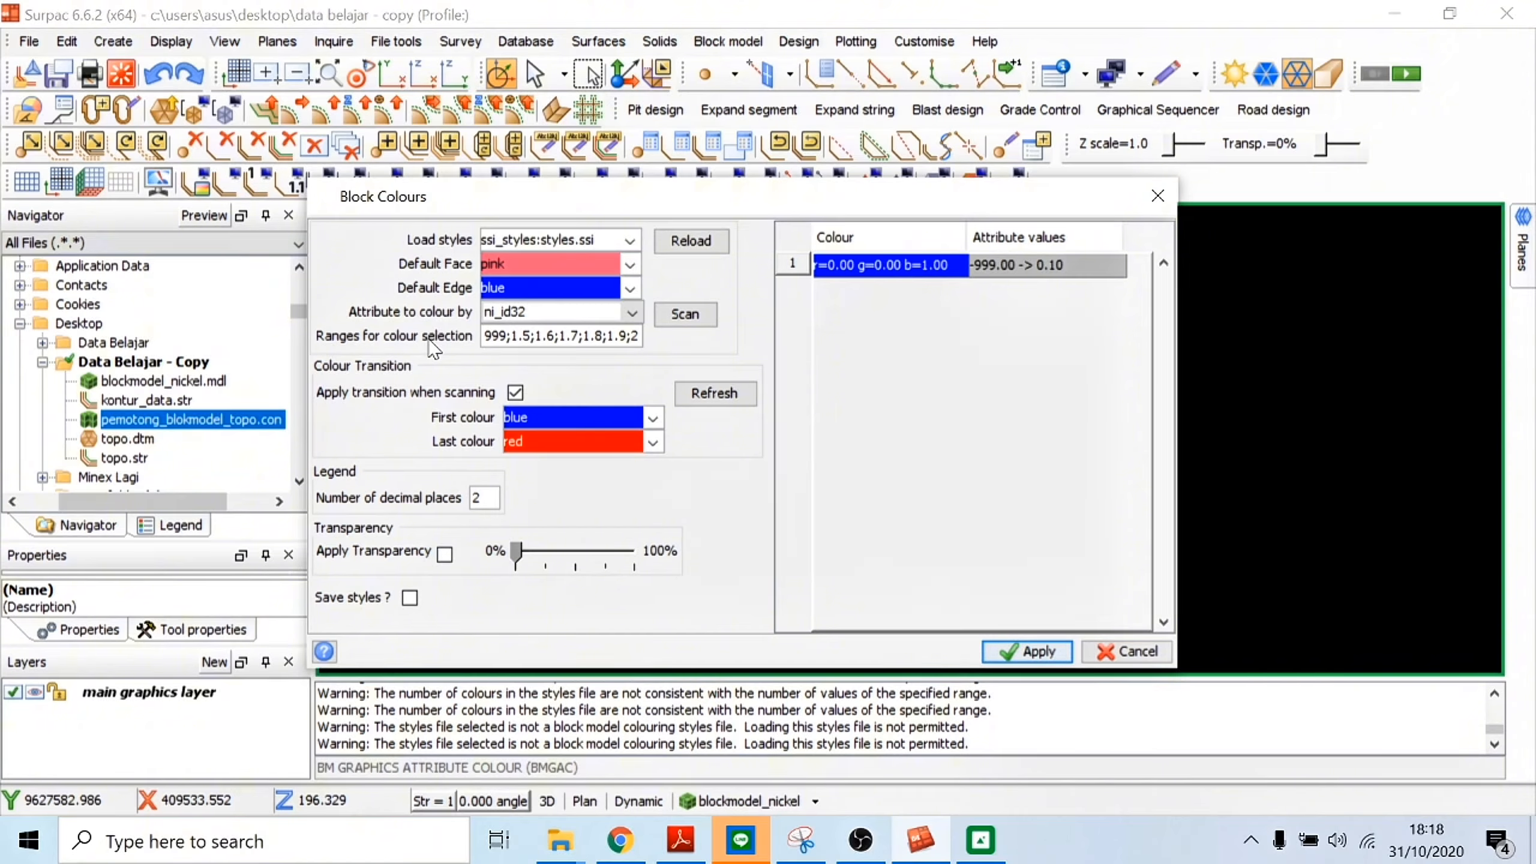
pyautogui.write(';5')
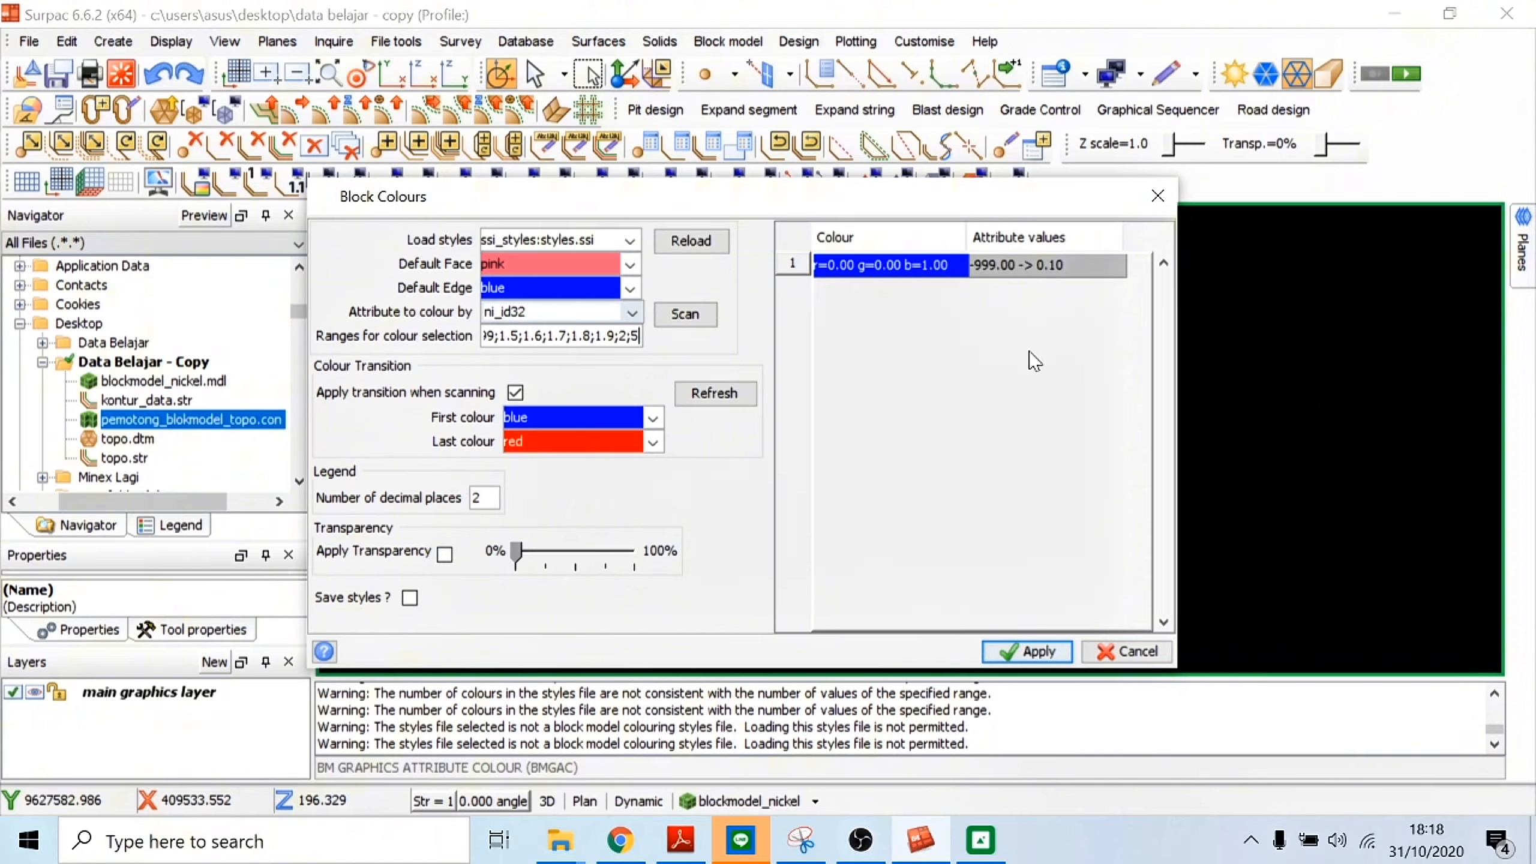
pyautogui.click(891, 266)
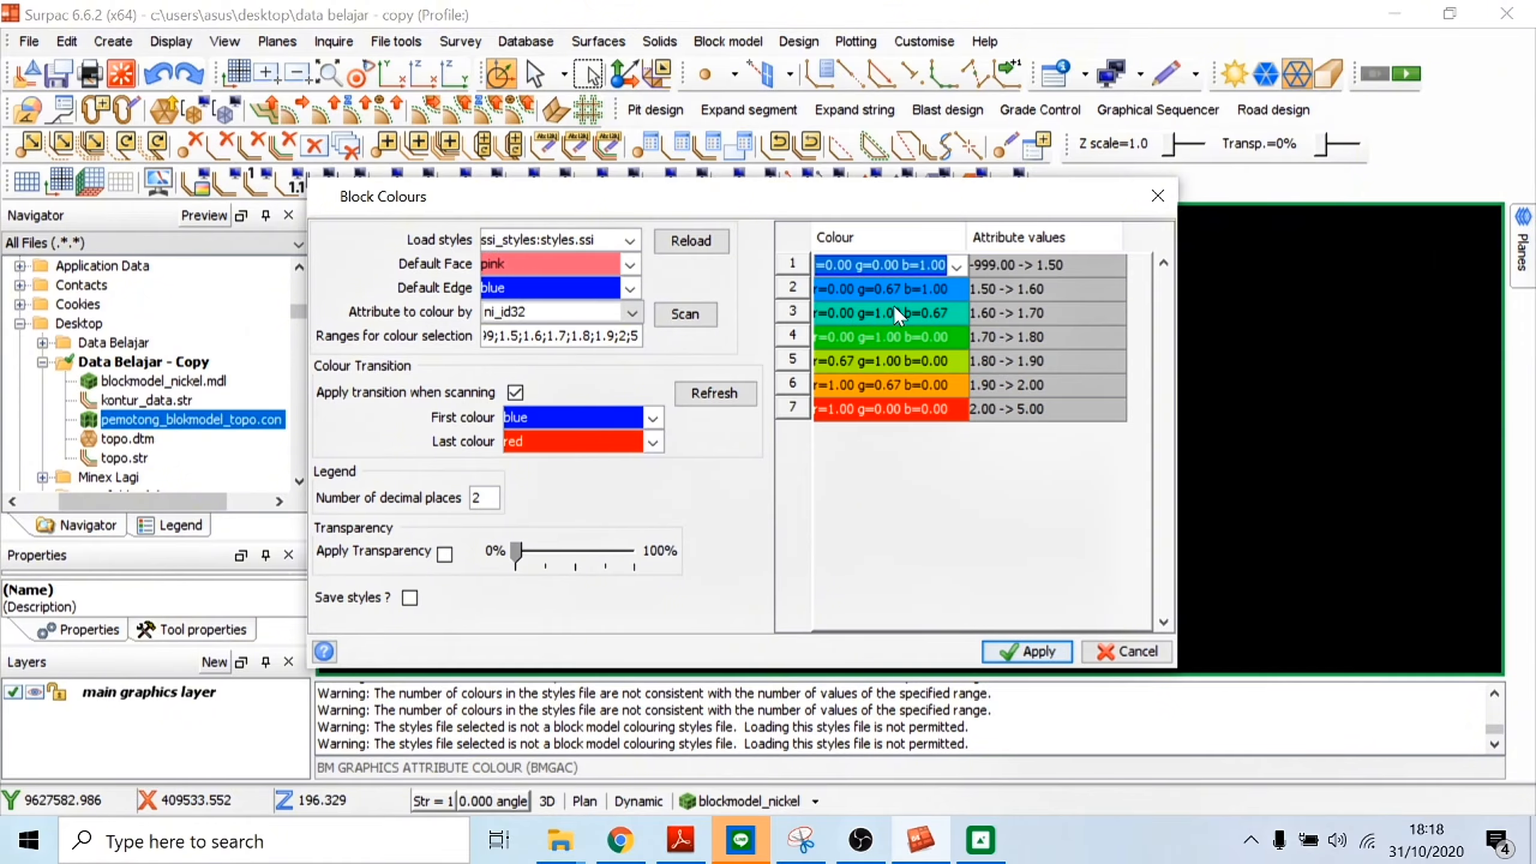
# Step: Colour the three lowest ranges: grey for -999 to 1.50, blue for 1.50 to 1.60, and cyan for 1.60 to 1.70
pyautogui.click(955, 264)
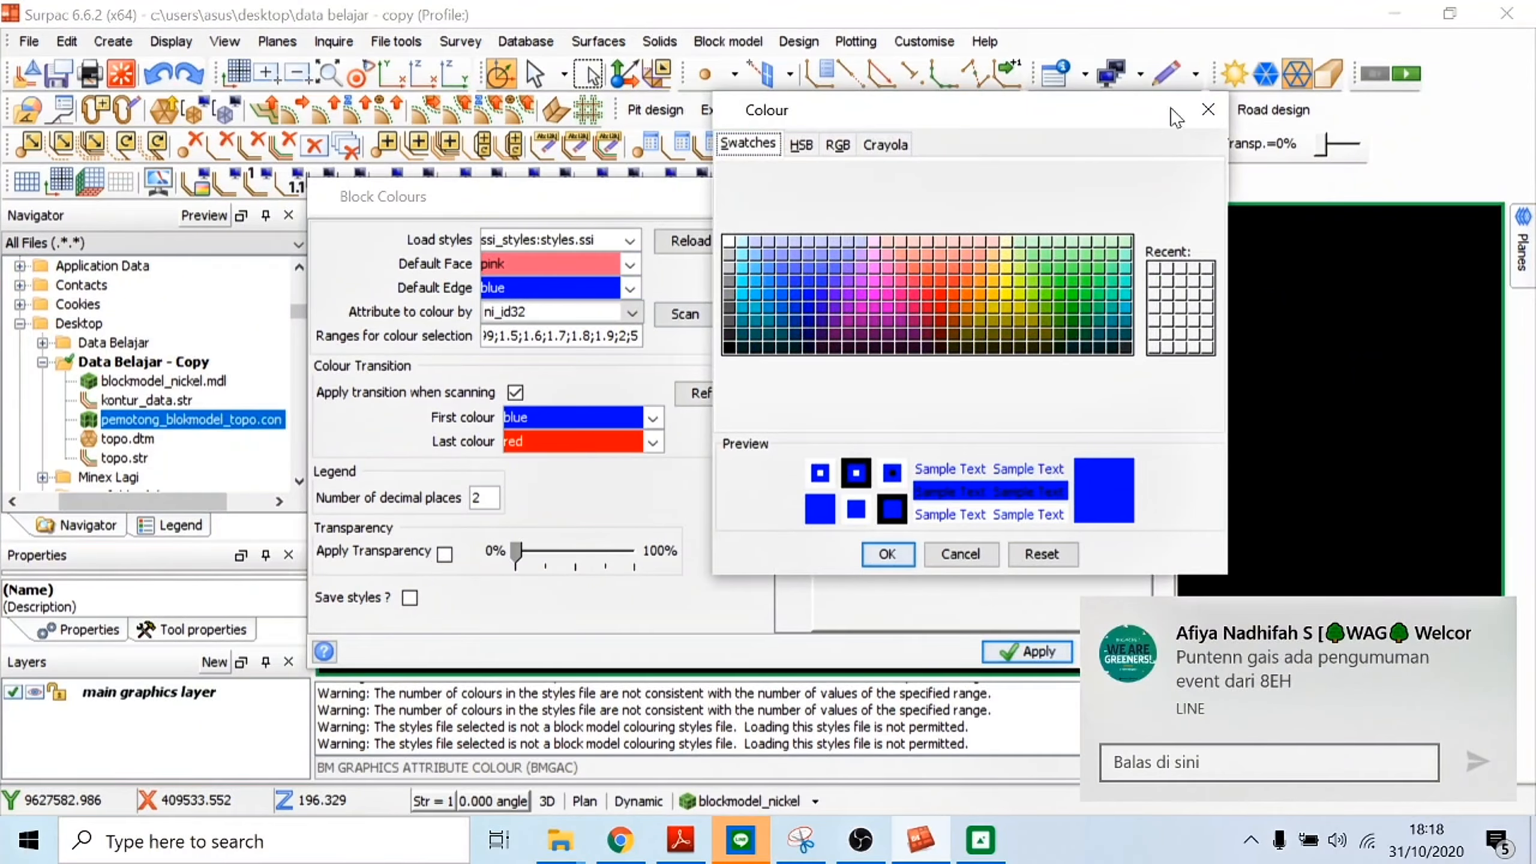
pyautogui.click(1200, 115)
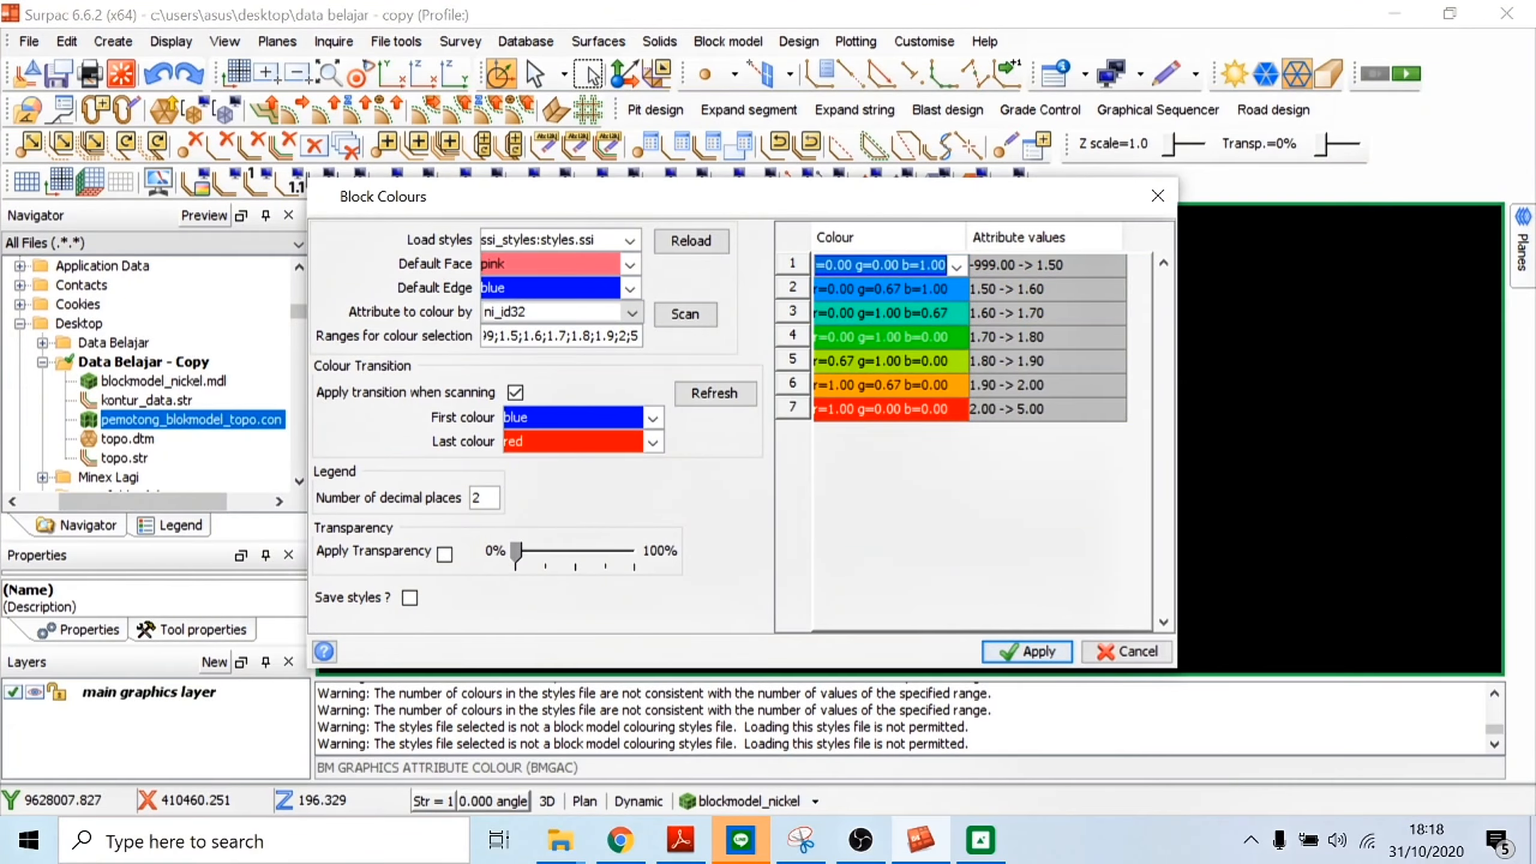
pyautogui.write('grey')
pyautogui.press('Return')
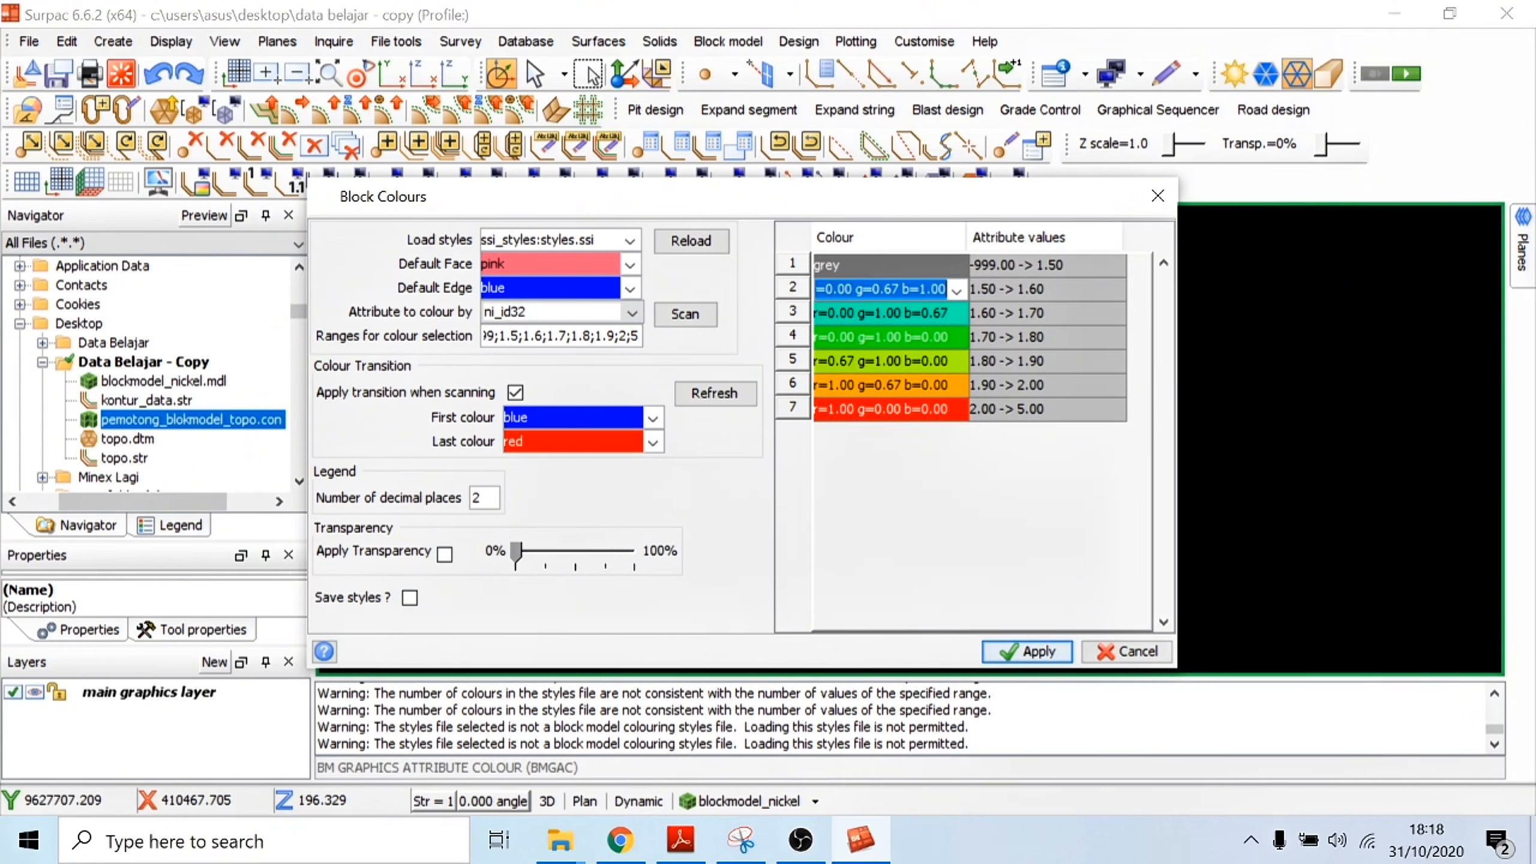
pyautogui.write('blu')
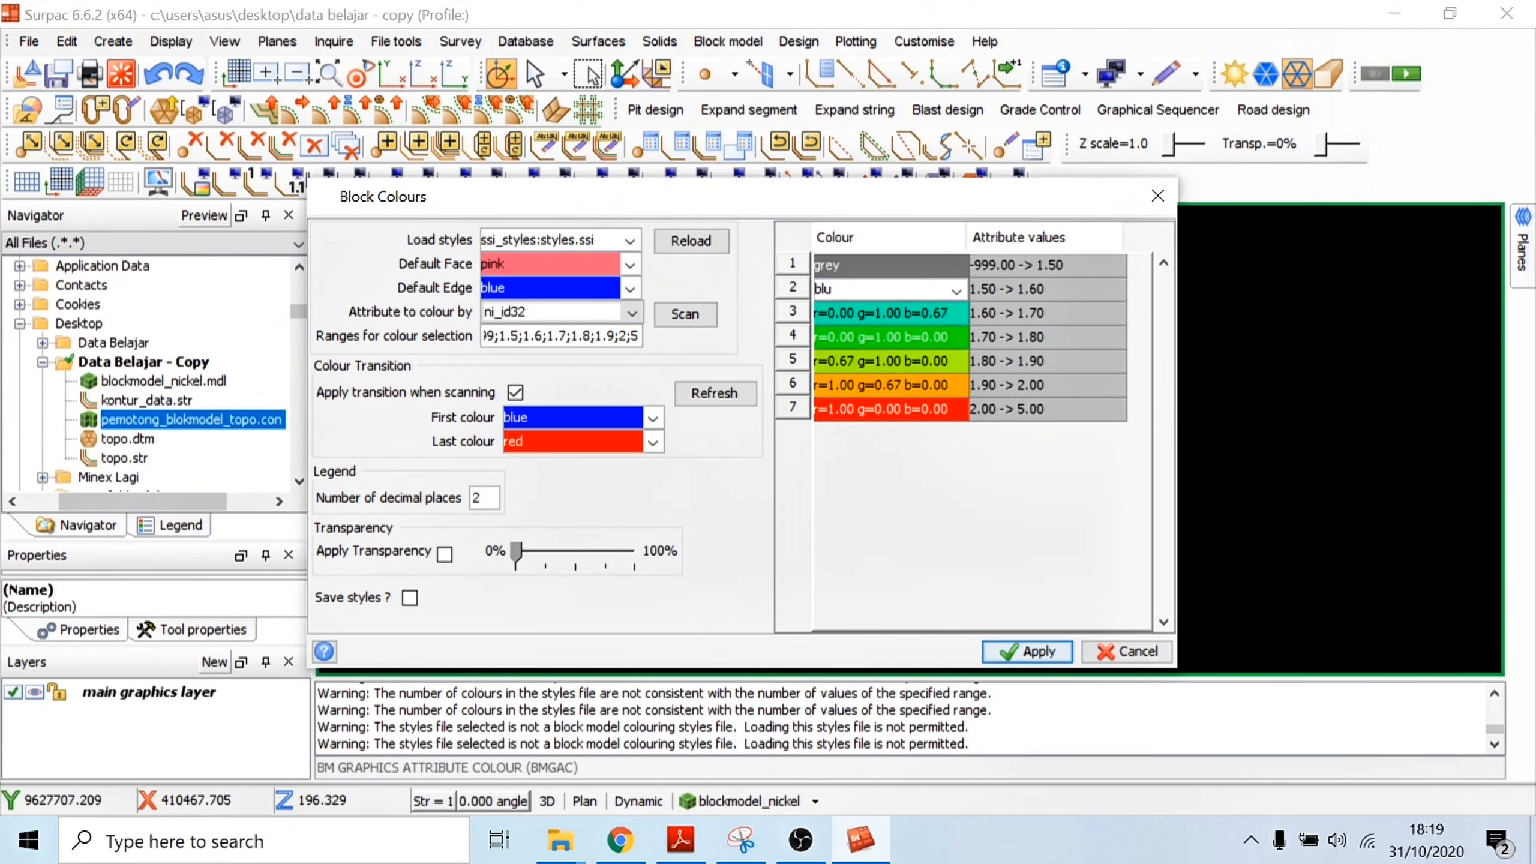
pyautogui.write('e')
pyautogui.press('Return')
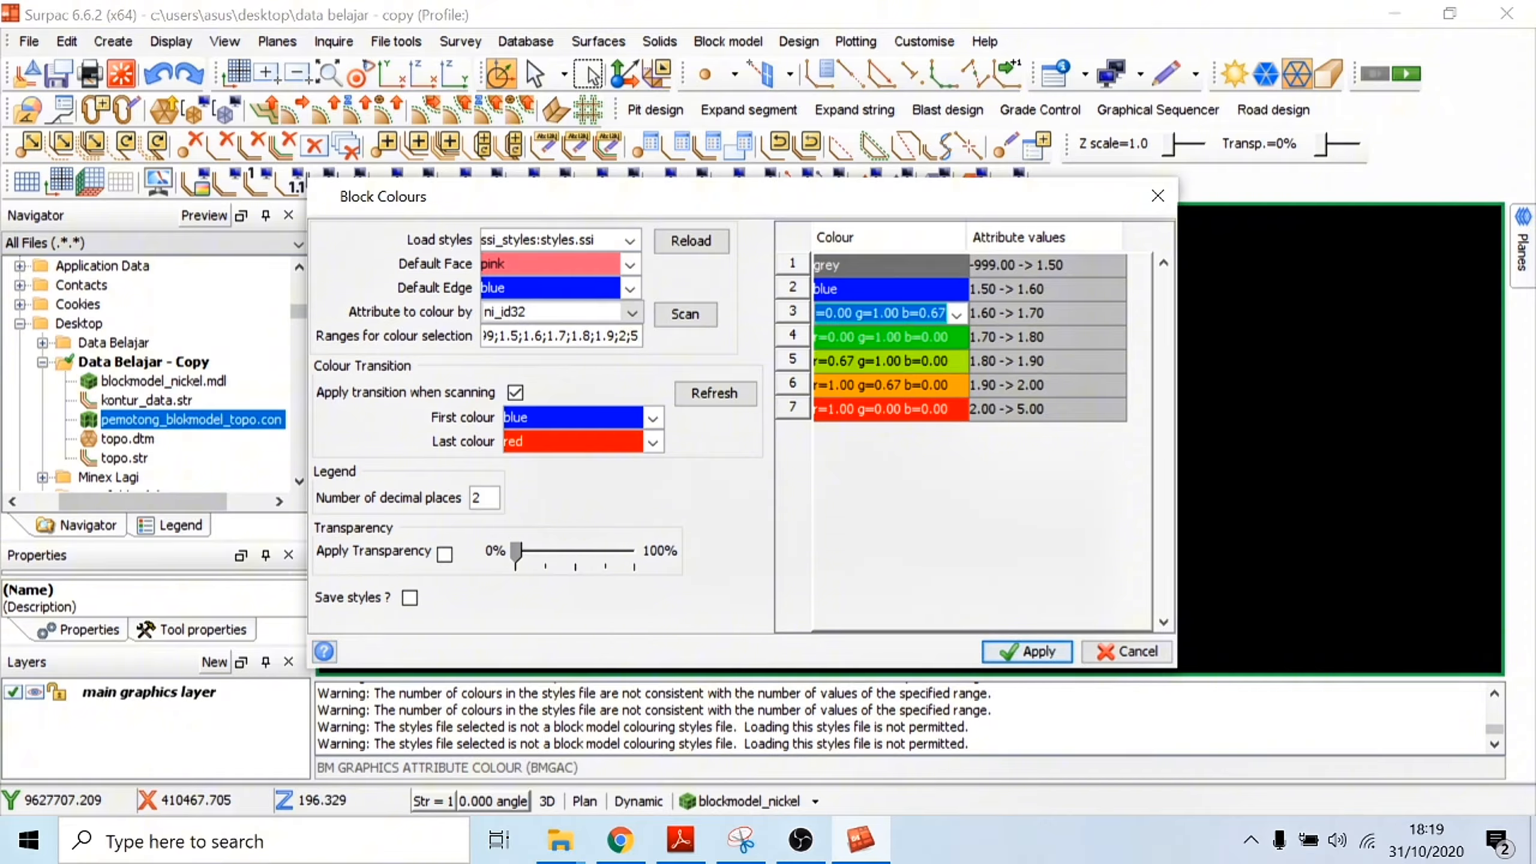
pyautogui.write('cyan')
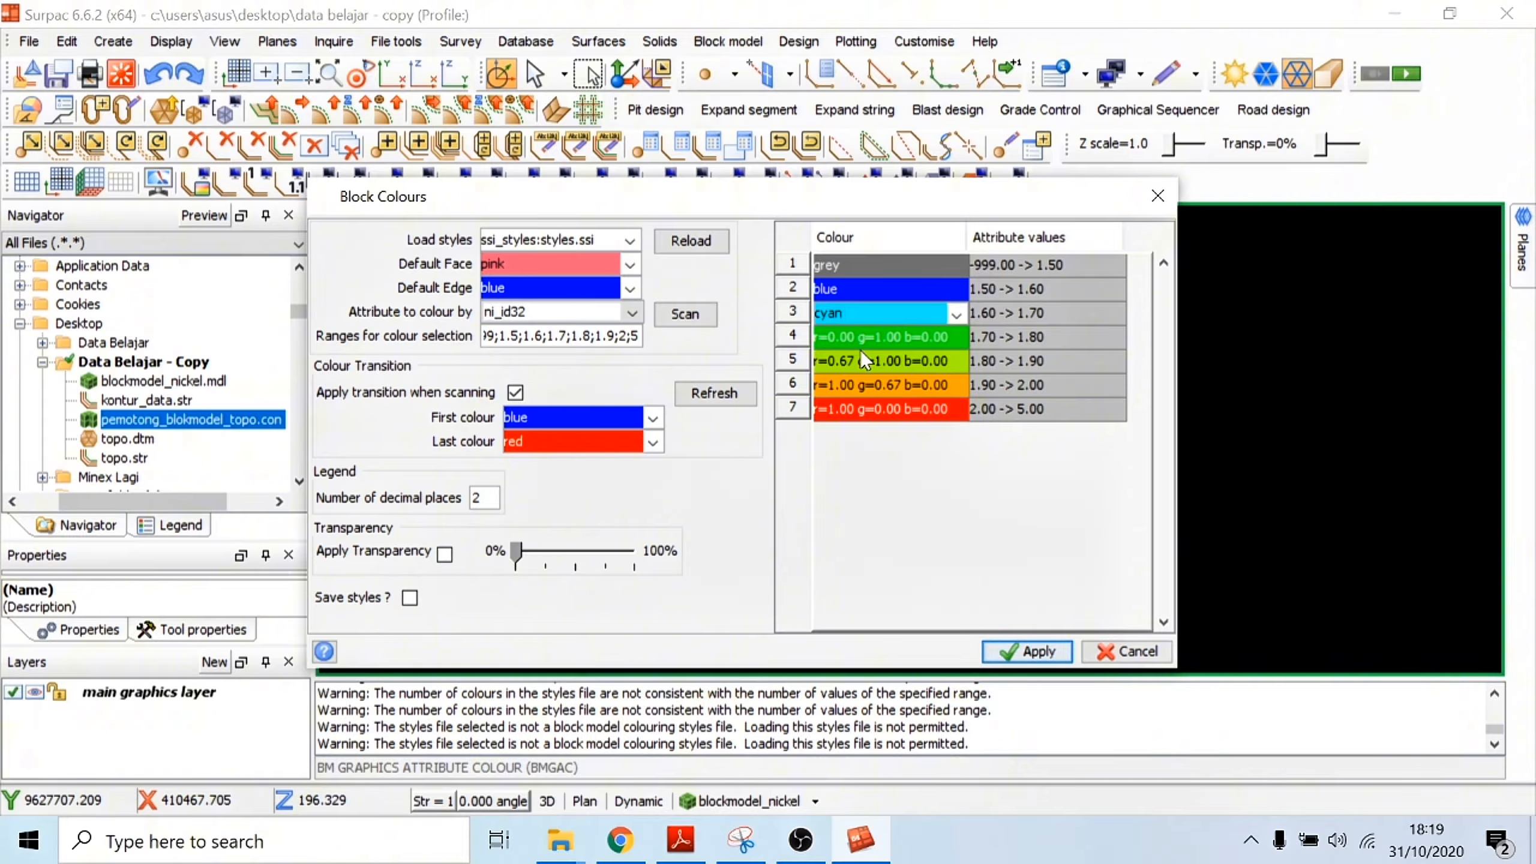
pyautogui.press('Return')
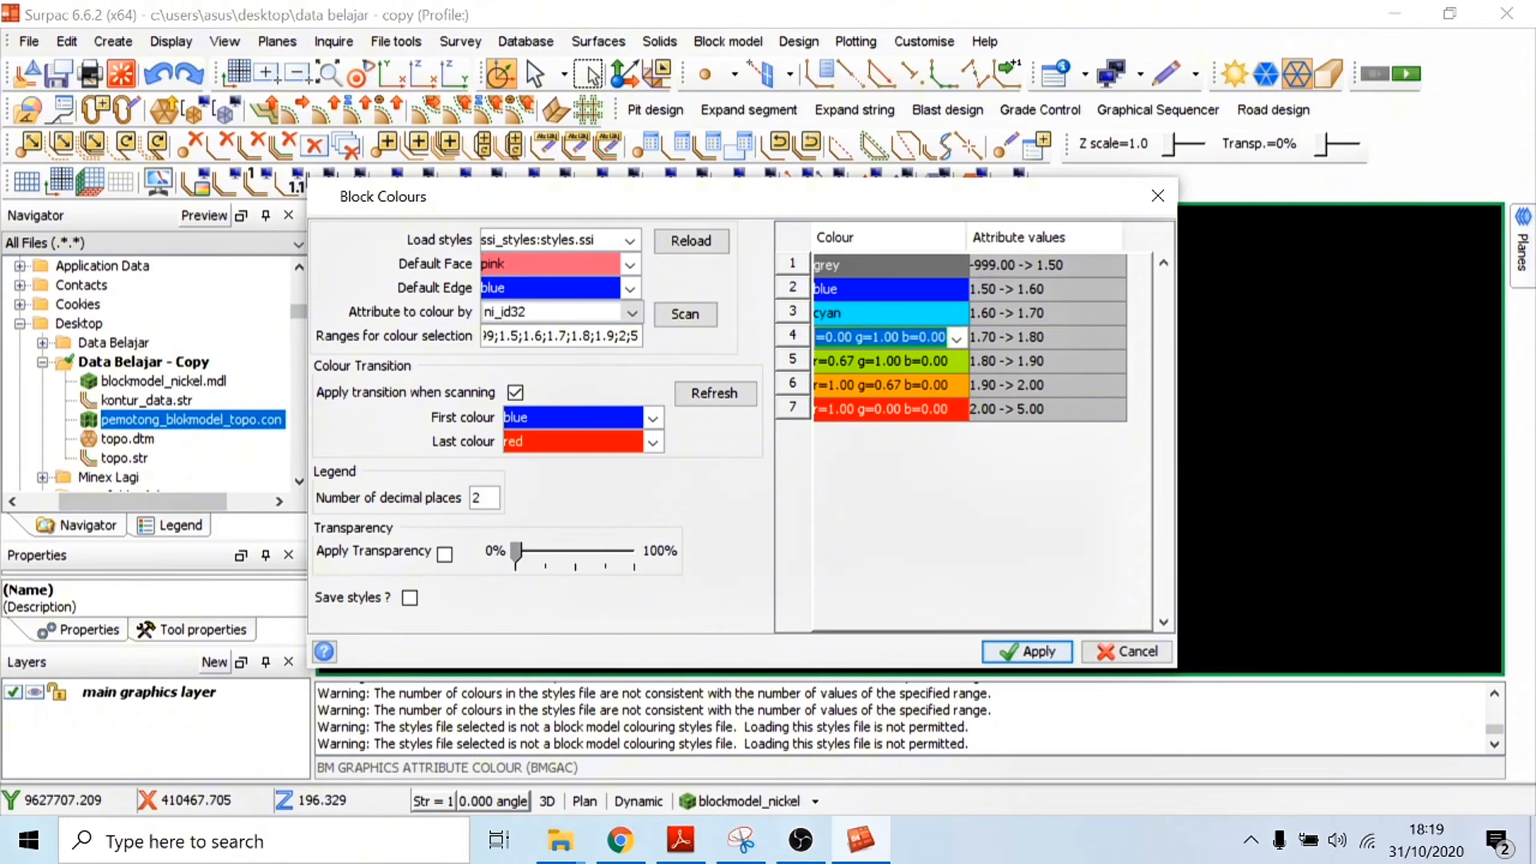
# Step: Colour the four ranges from 1.70 to 5.00 green, yellow, red and magenta in ascending order, and apply the block colours
pyautogui.write('green')
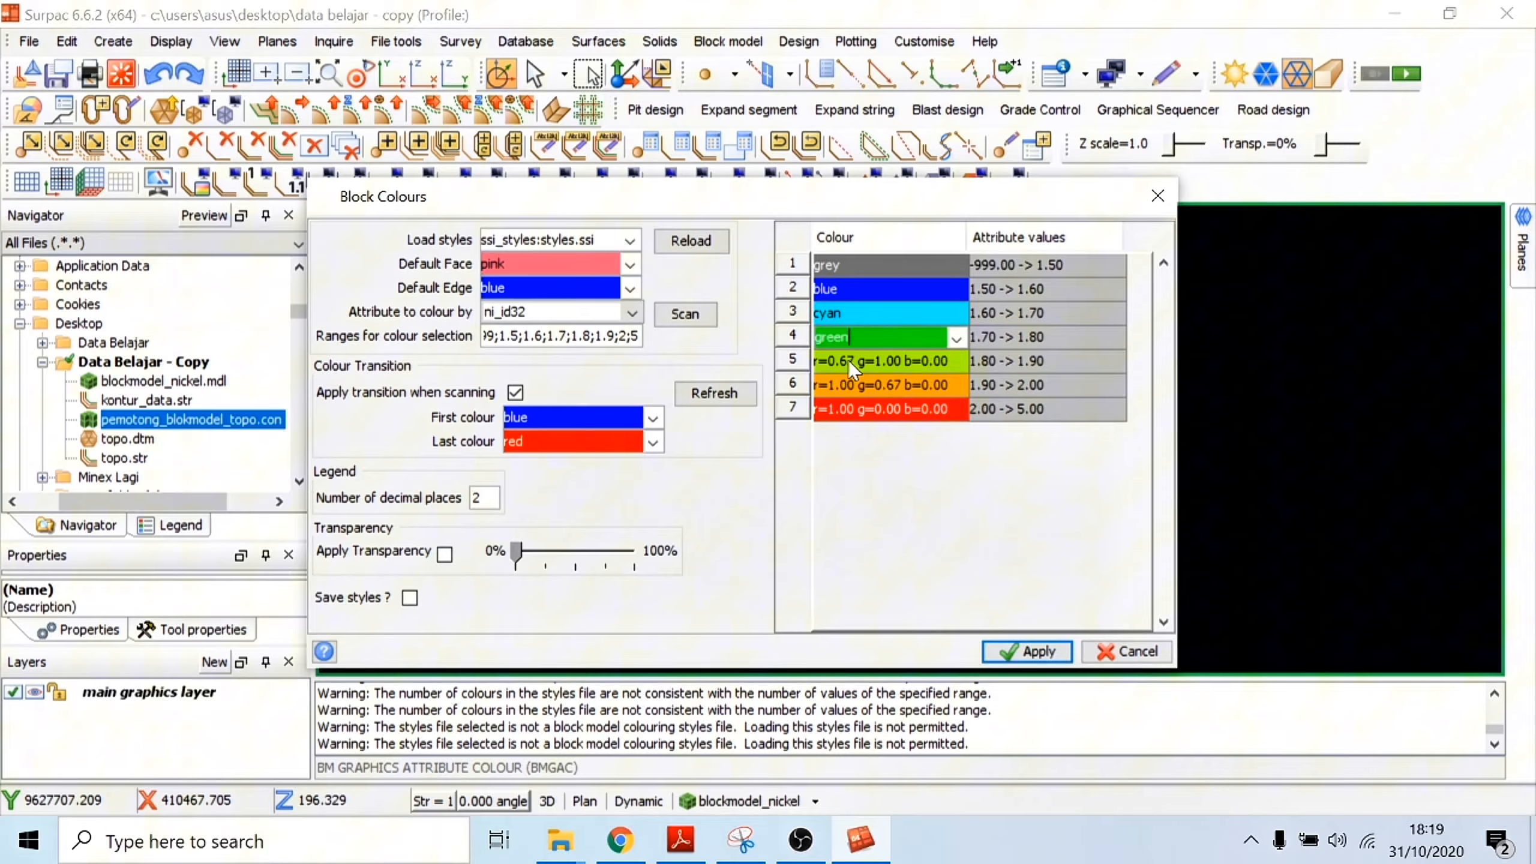
pyautogui.press('Return')
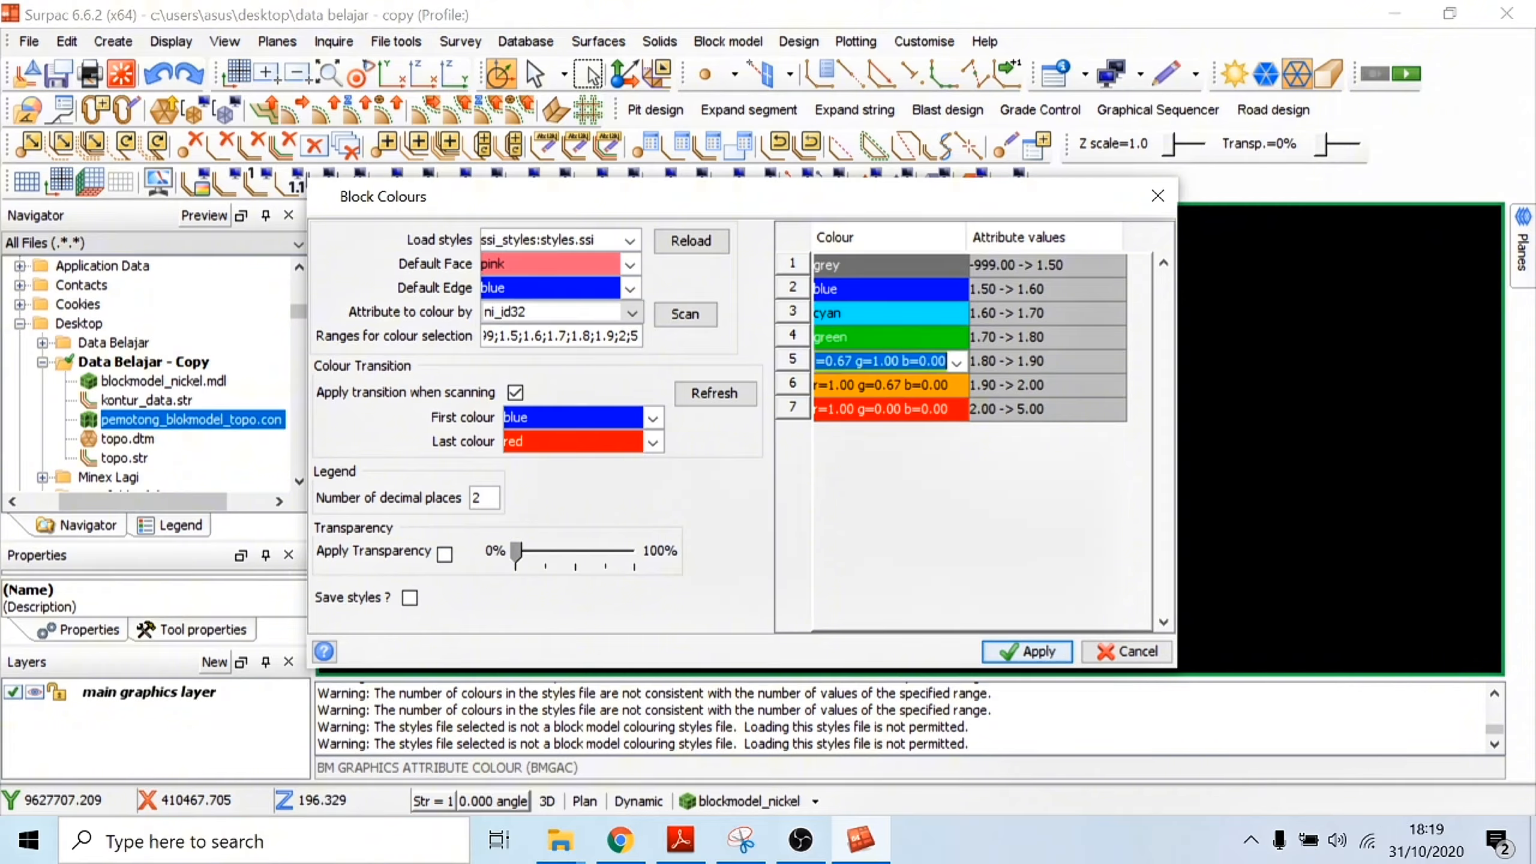
pyautogui.write('yellow')
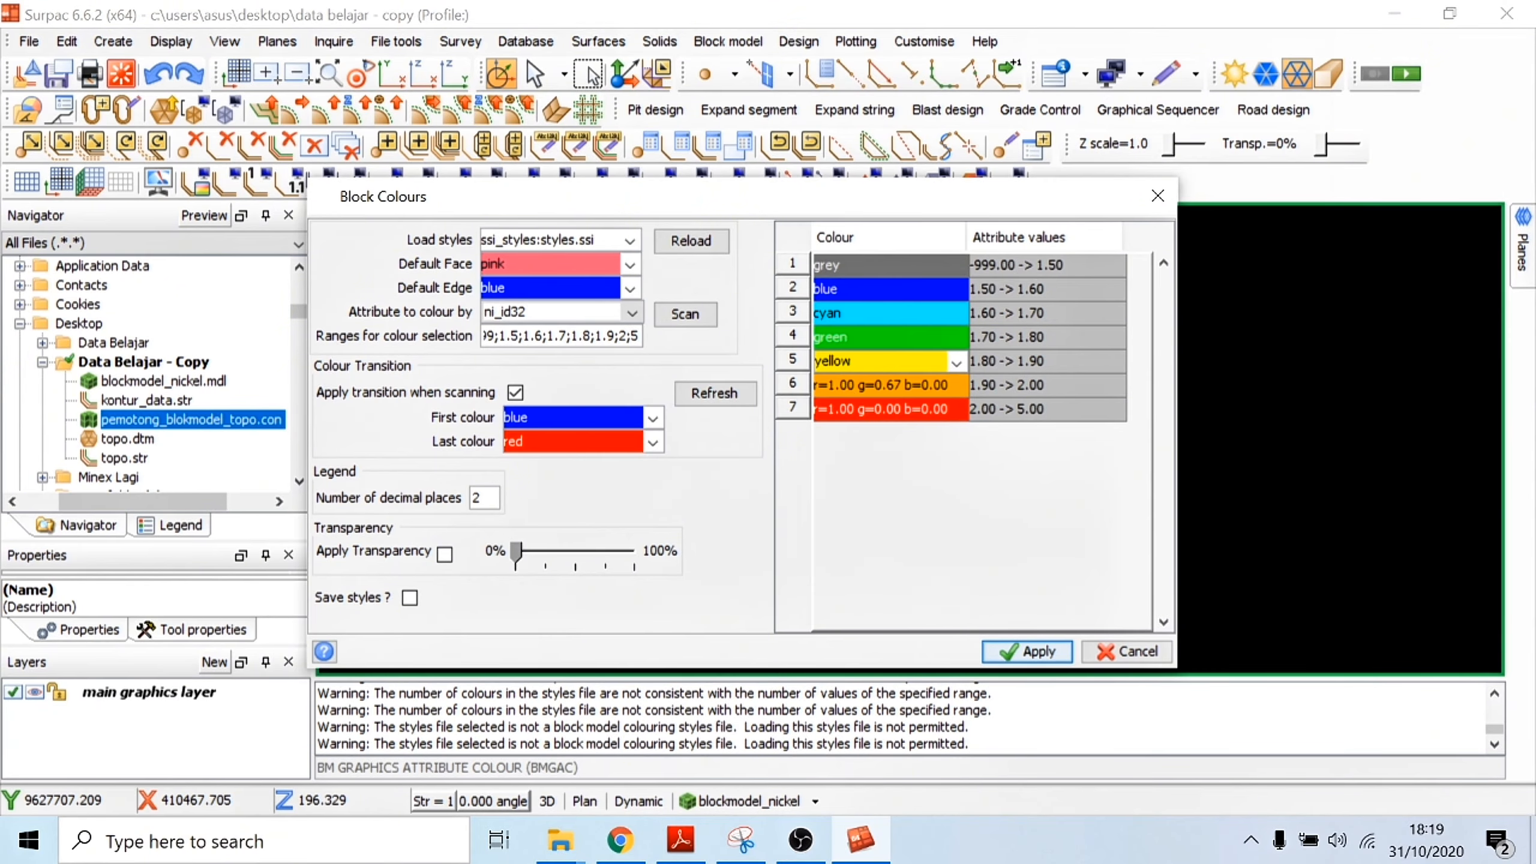
pyautogui.press('Return')
pyautogui.write('red')
pyautogui.press('Return')
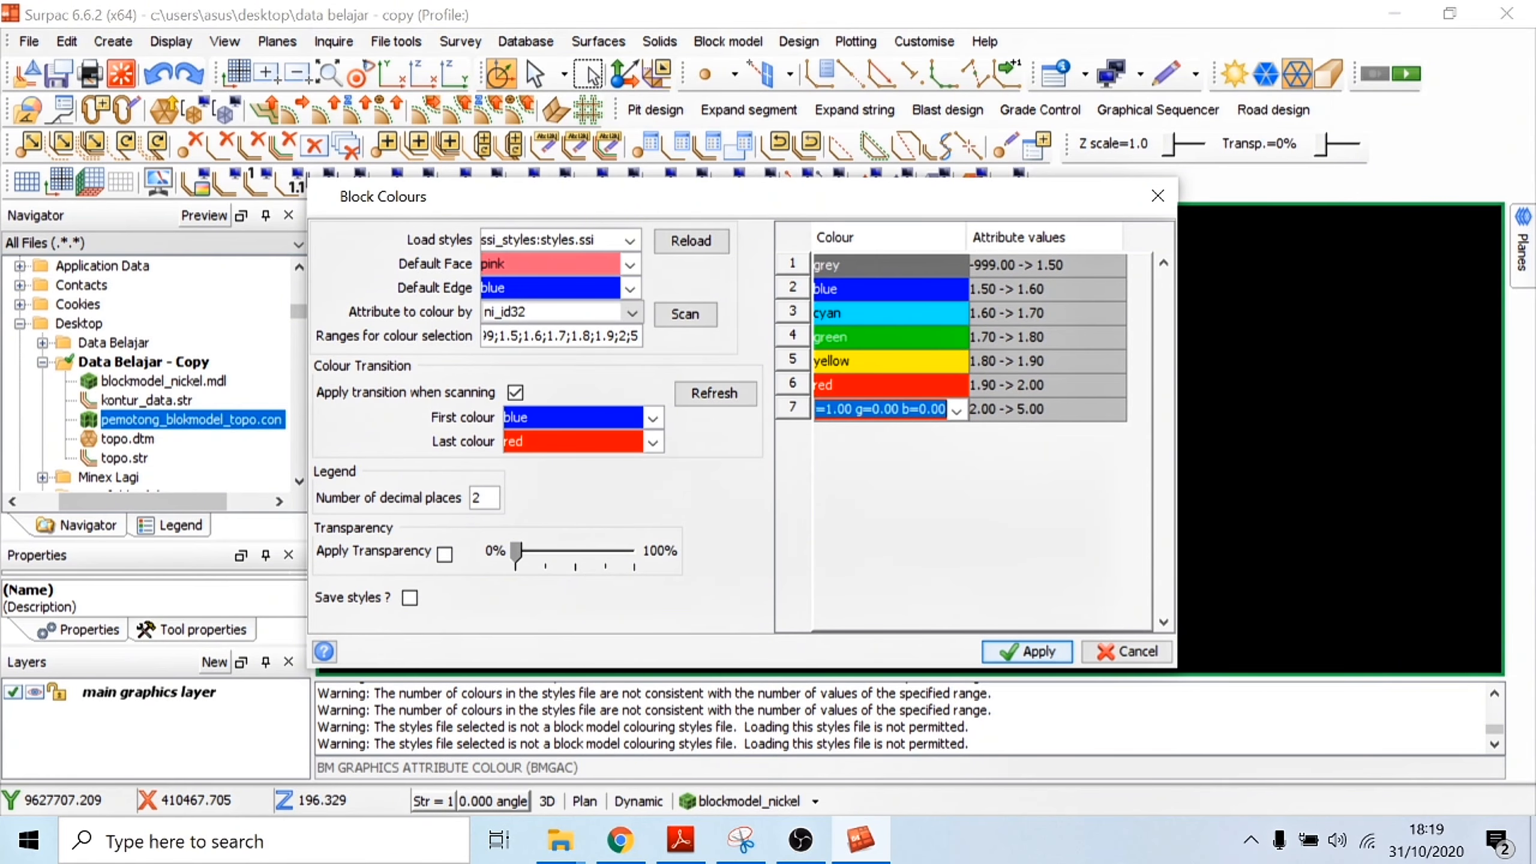
pyautogui.write('magenta')
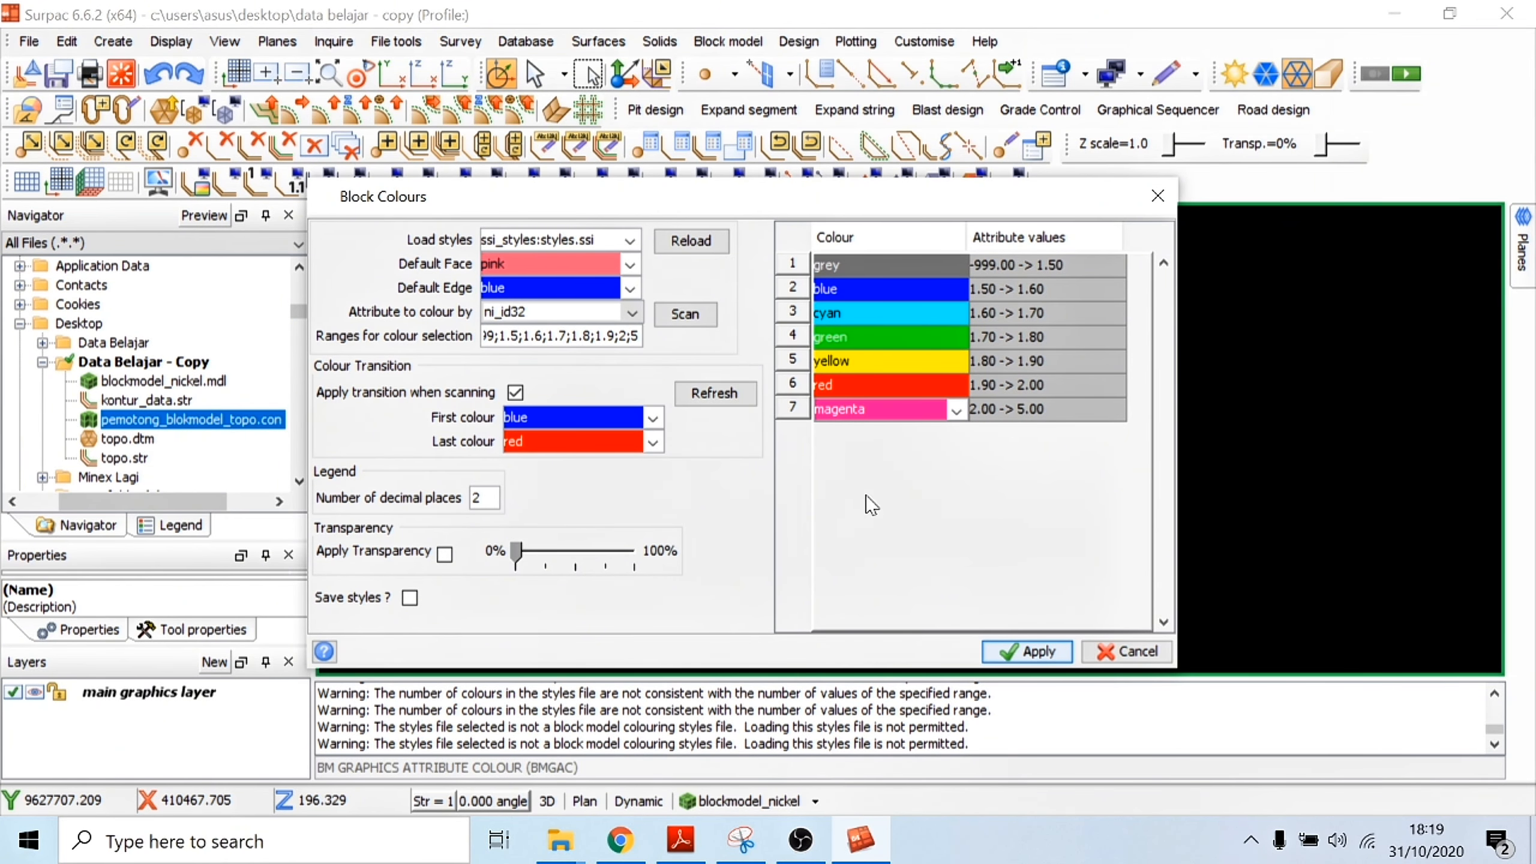
pyautogui.click(1027, 651)
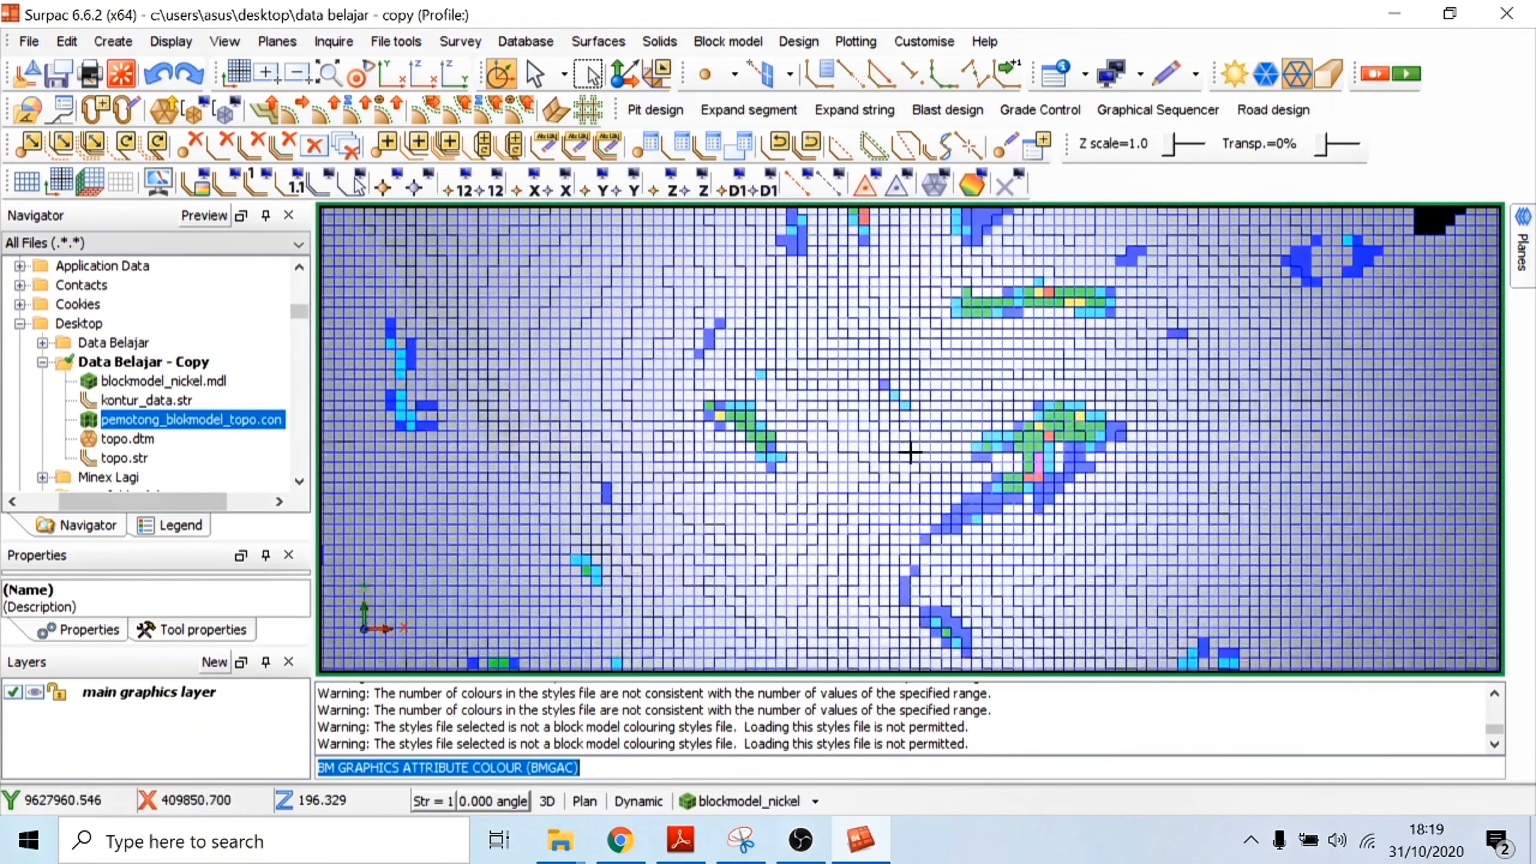
# Step: Load the topo.dtm surface into the graphics view together with the coloured block model
pyautogui.moveTo(910, 453); pyautogui.dragTo(916, 412)
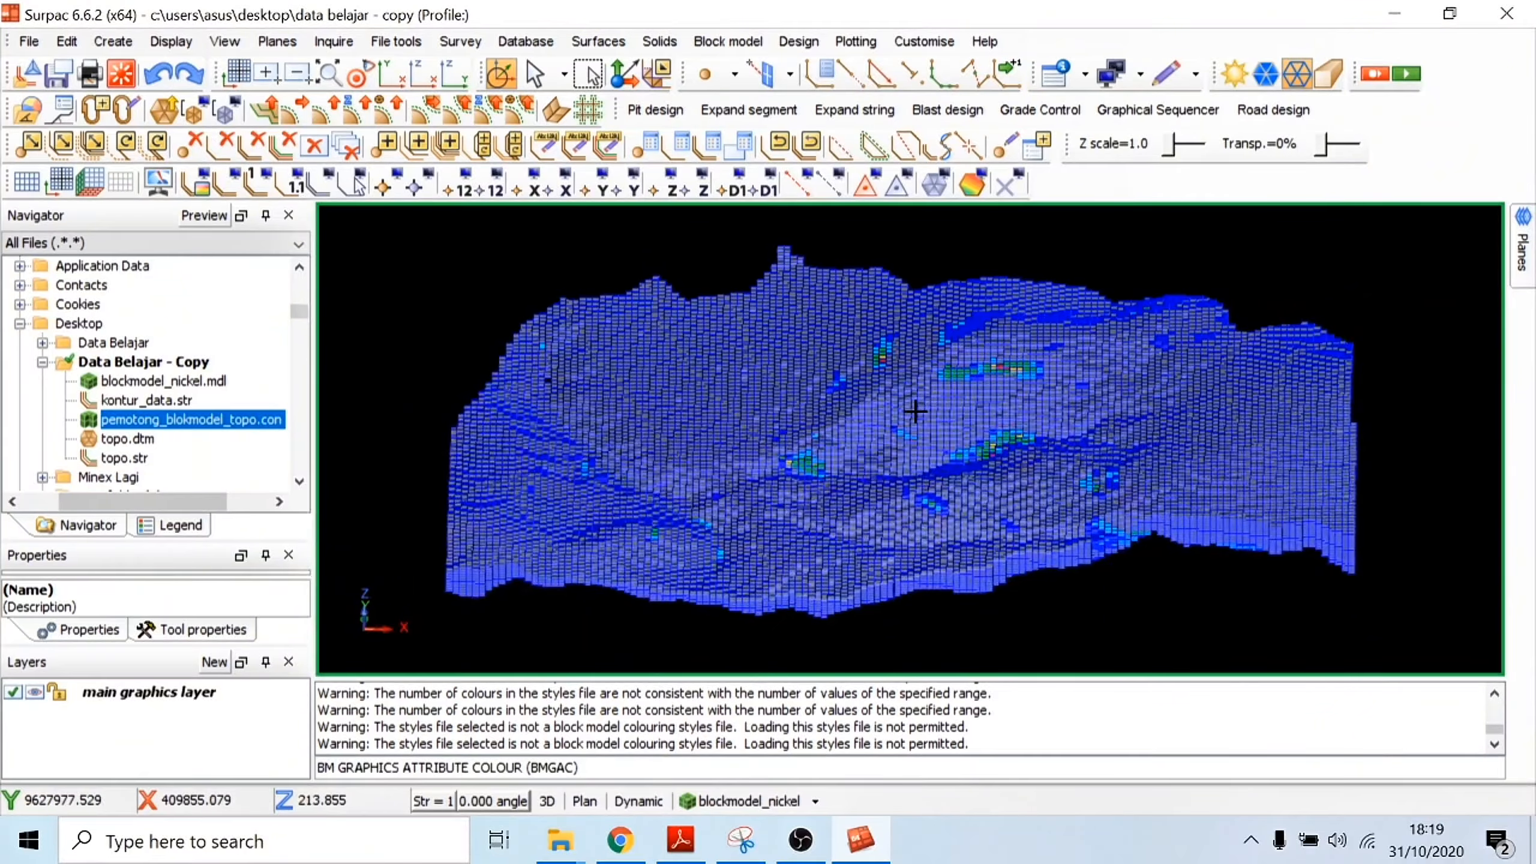
pyautogui.moveTo(893, 476); pyautogui.dragTo(868, 514)
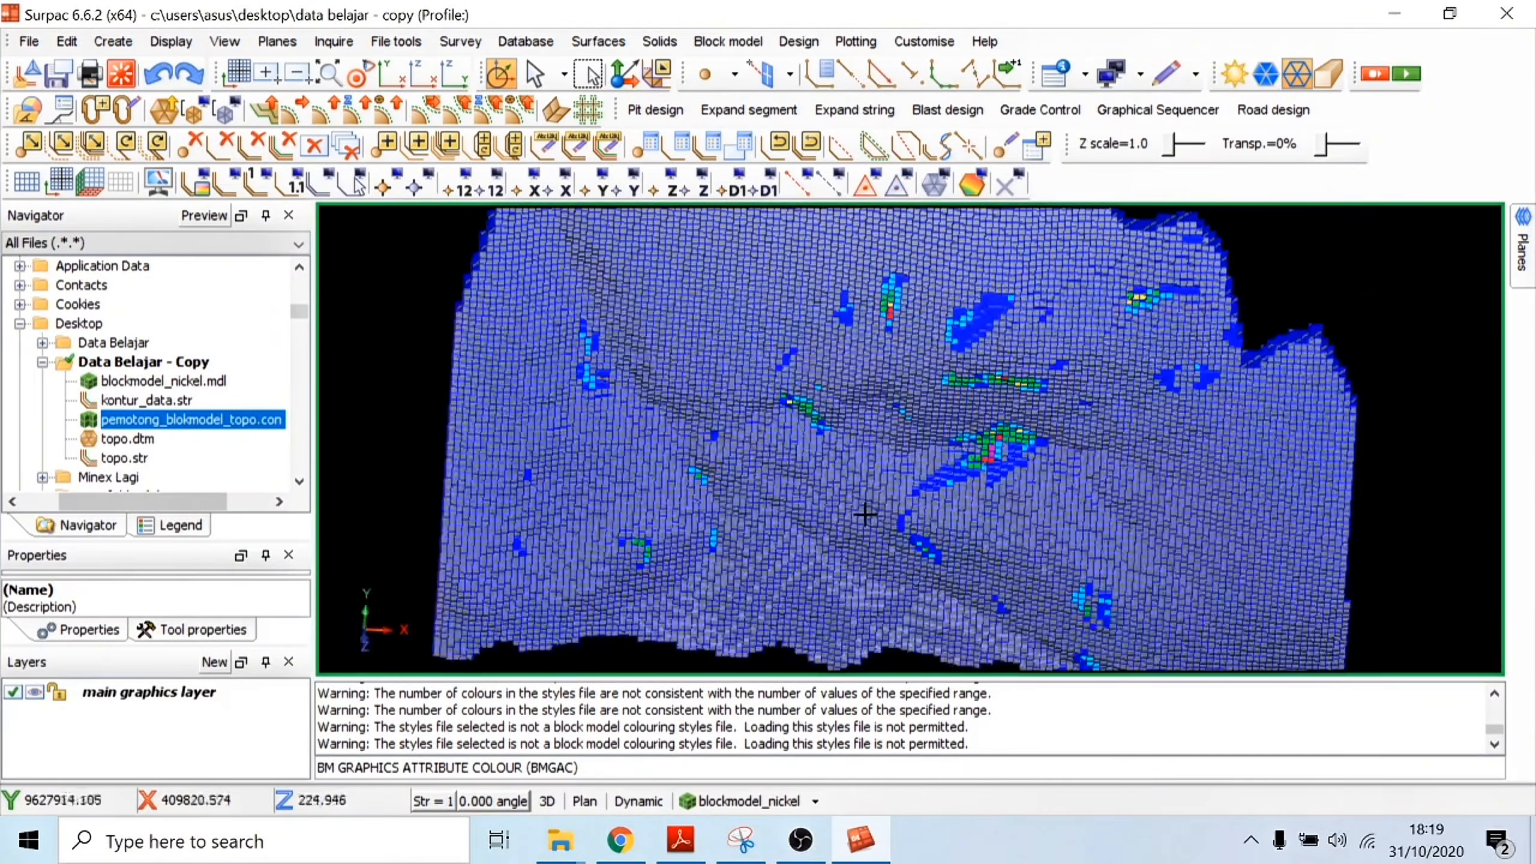
pyautogui.moveTo(852, 364); pyautogui.dragTo(843, 370)
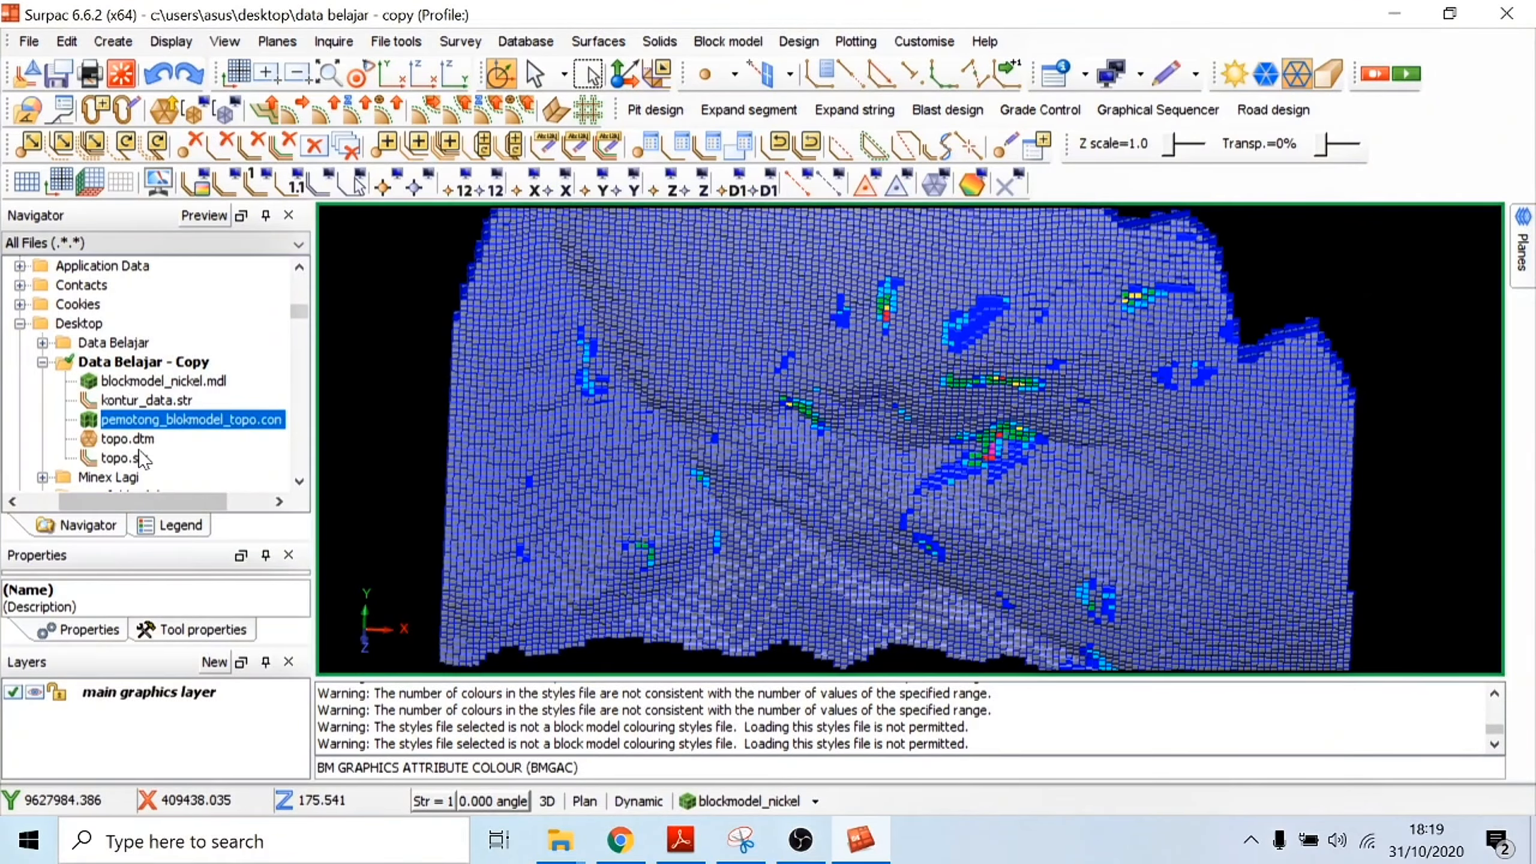
pyautogui.moveTo(120, 440); pyautogui.dragTo(514, 384)
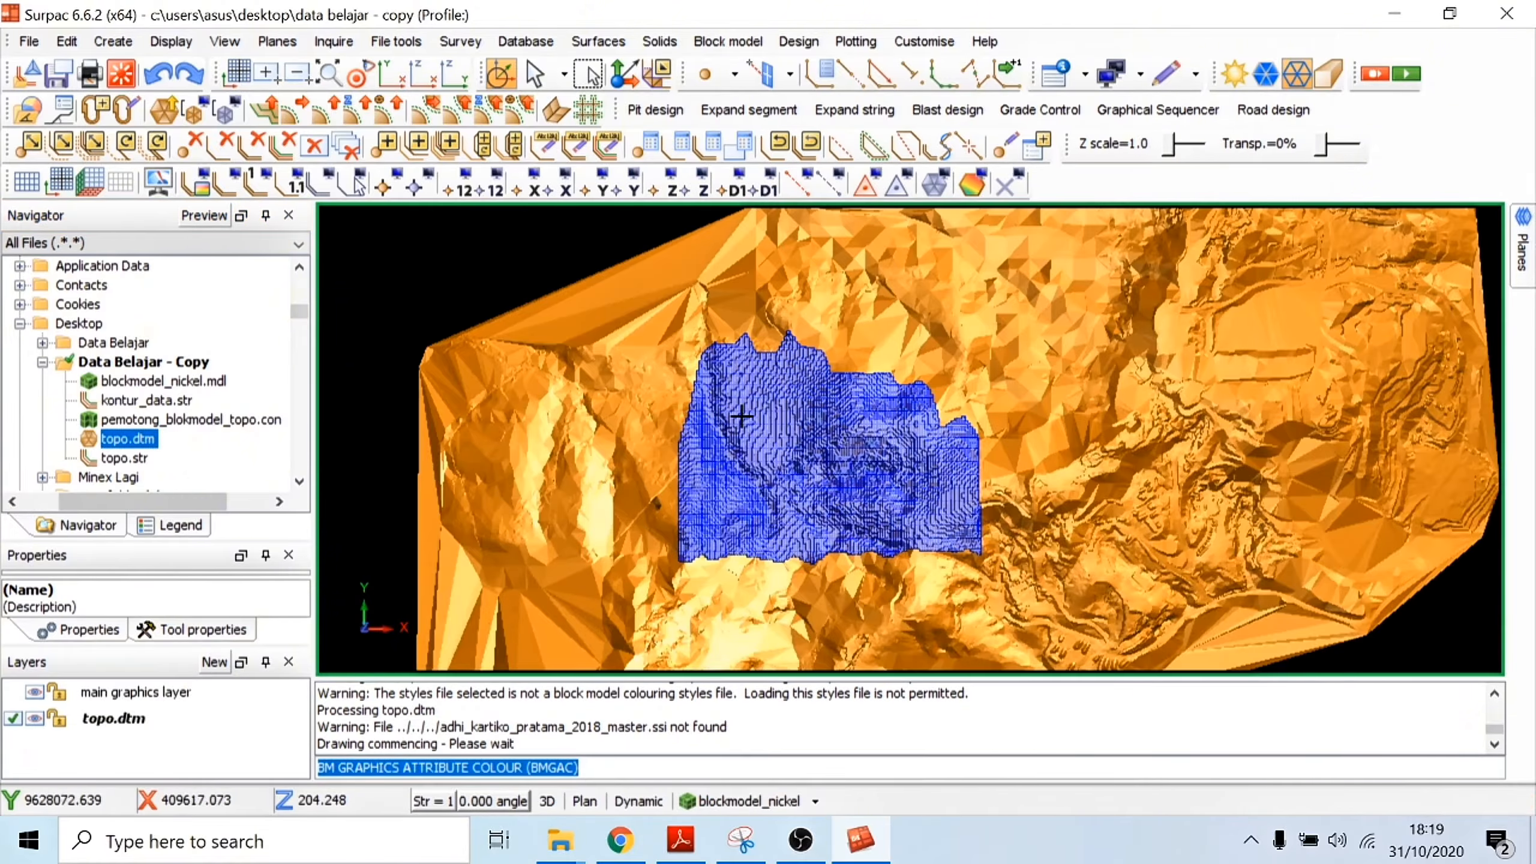
# Step: Examine how the coloured block model fits against the topography surface in close-up, tilted and plan views
pyautogui.scroll(2, 895, 478)
pyautogui.moveTo(909, 487)
pyautogui.mouseDown()
pyautogui.moveTo(860, 394)
pyautogui.moveTo(891, 405)
pyautogui.moveTo(905, 444)
pyautogui.moveTo(930, 365)
pyautogui.mouseUp()
pyautogui.scroll(4, 905, 444)
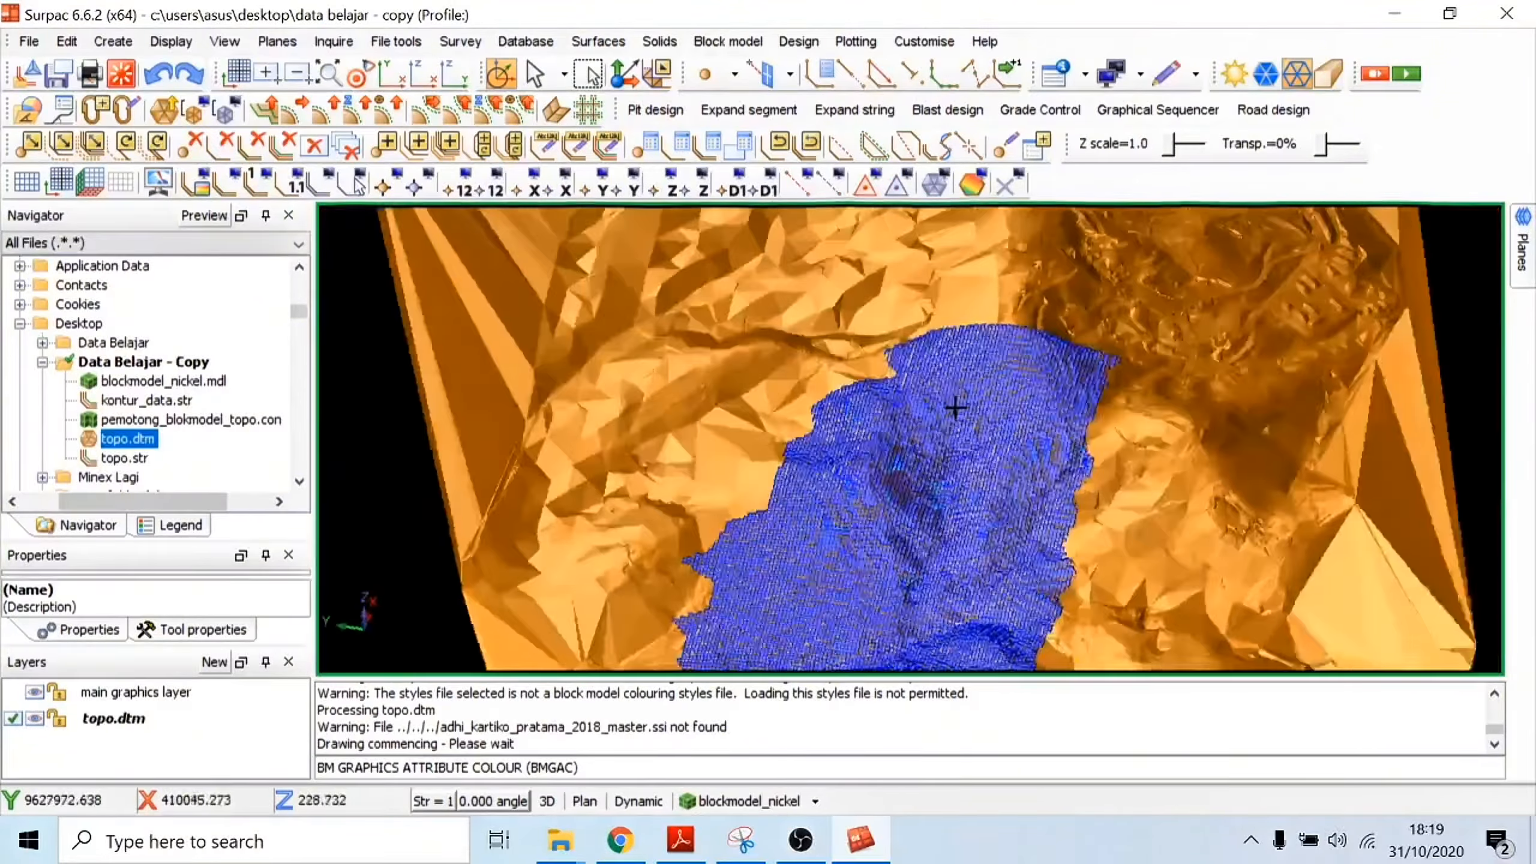
pyautogui.scroll(3, 890, 398)
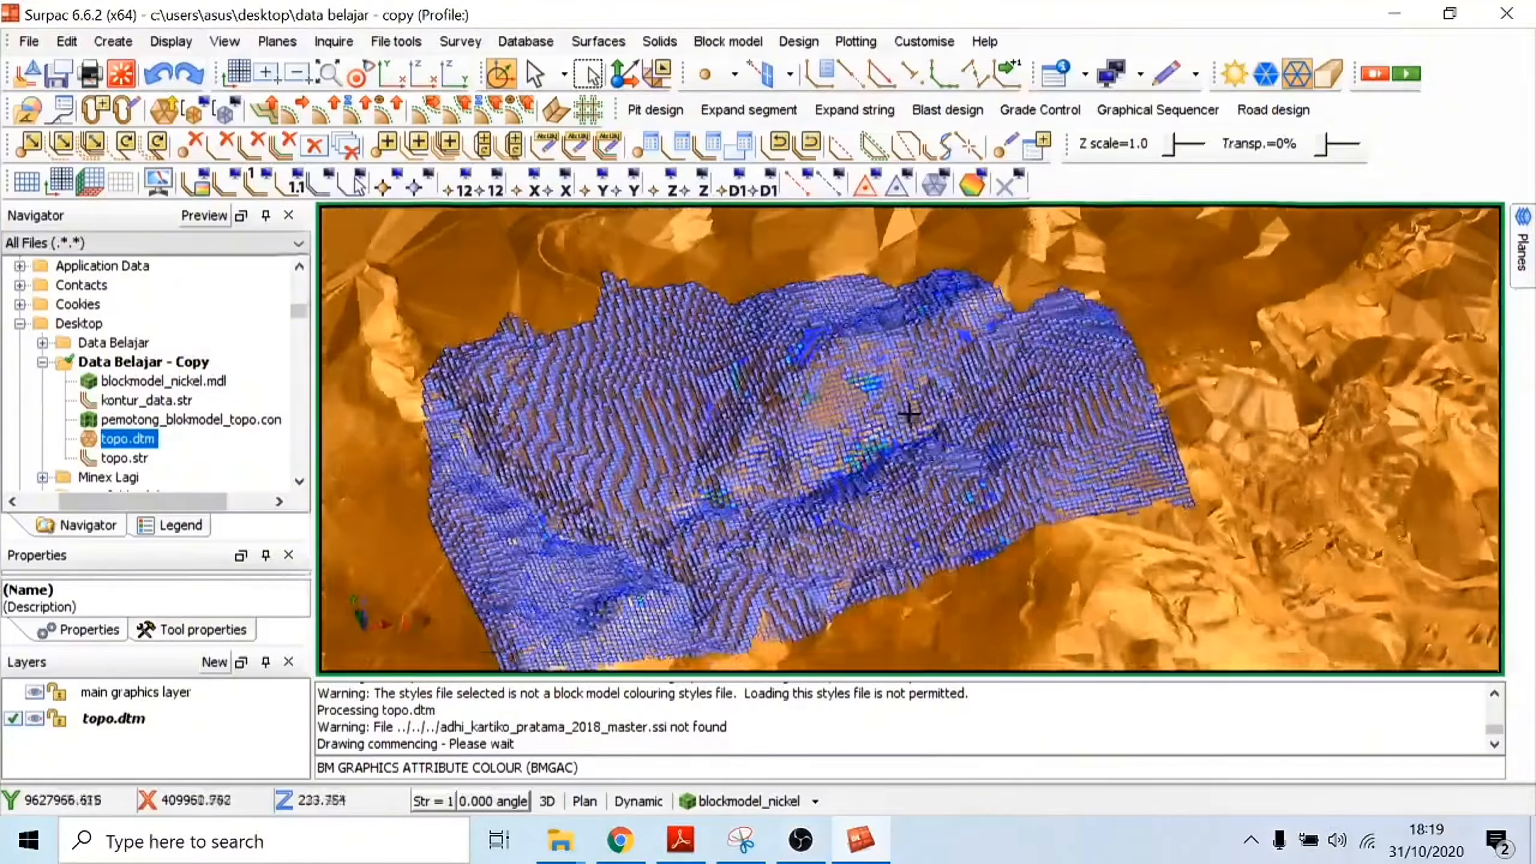
pyautogui.moveTo(909, 415); pyautogui.dragTo(896, 400)
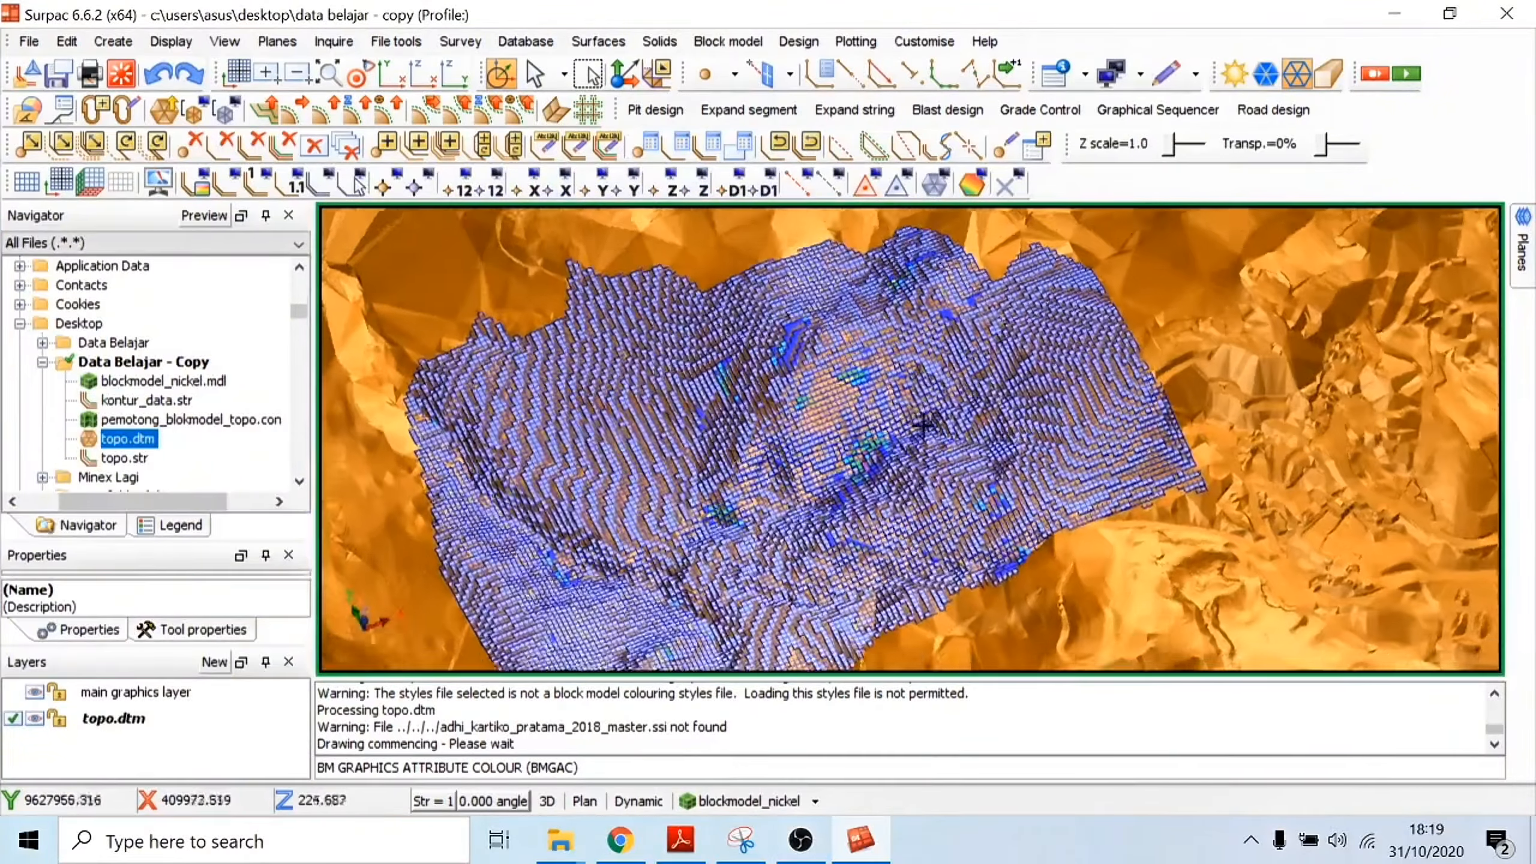
pyautogui.moveTo(923, 423); pyautogui.dragTo(938, 433)
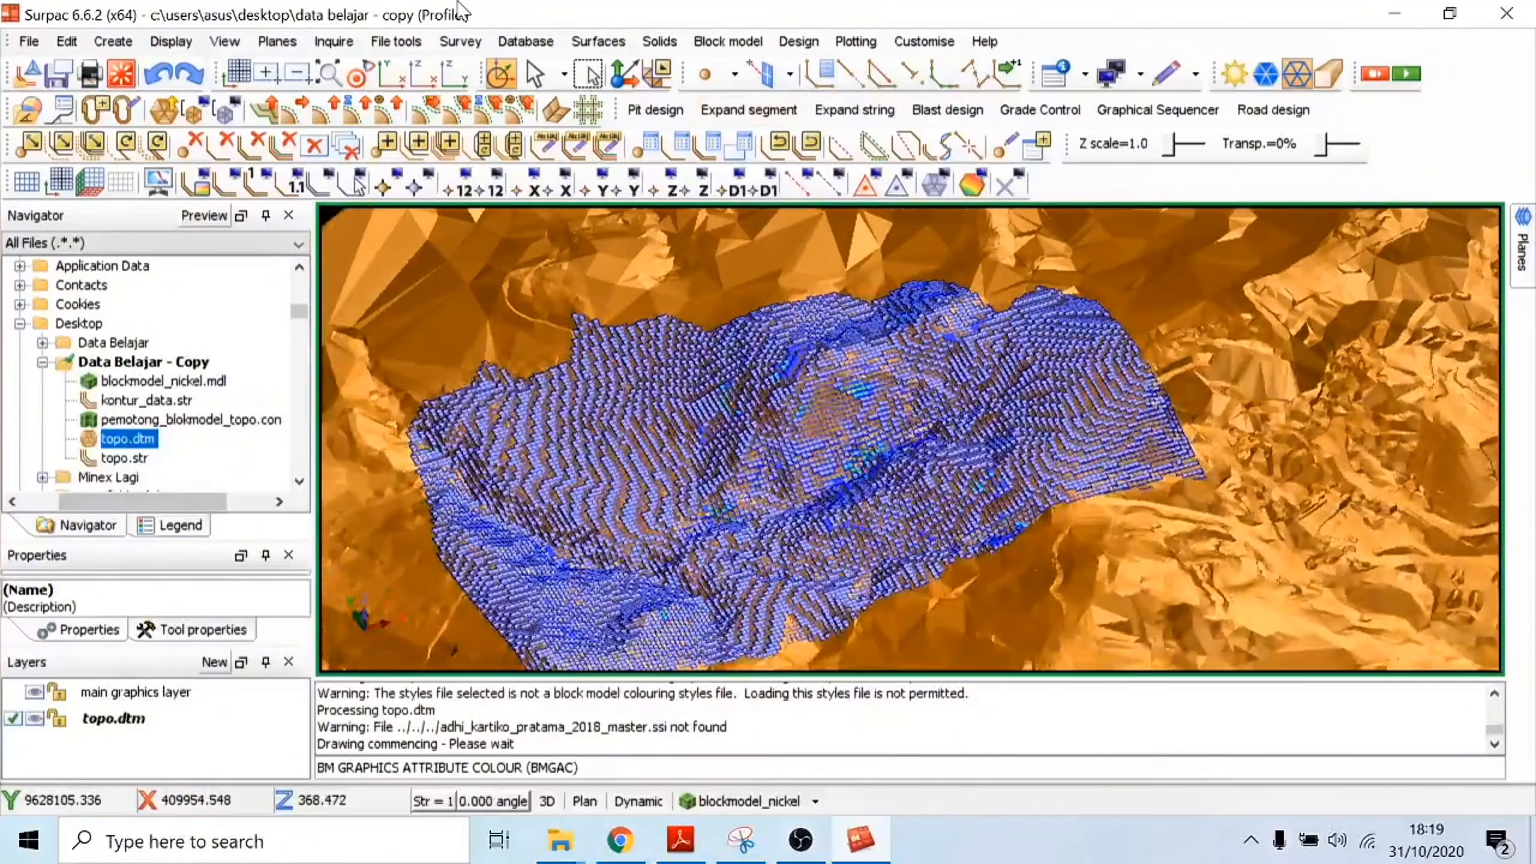
pyautogui.click(391, 74)
pyautogui.scroll(3, 923, 366)
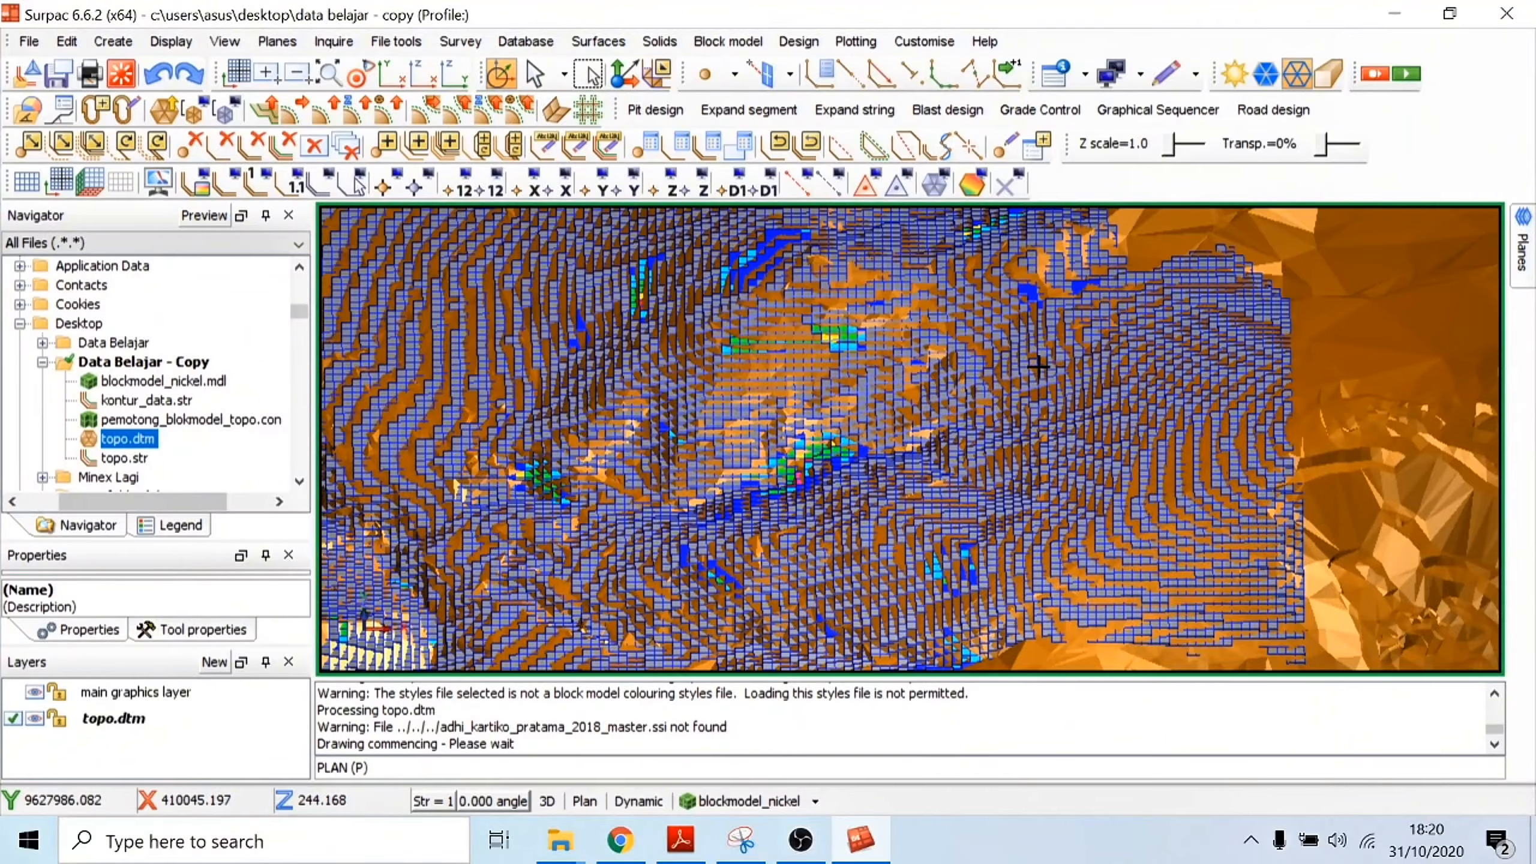
pyautogui.moveTo(1038, 366); pyautogui.dragTo(1041, 348)
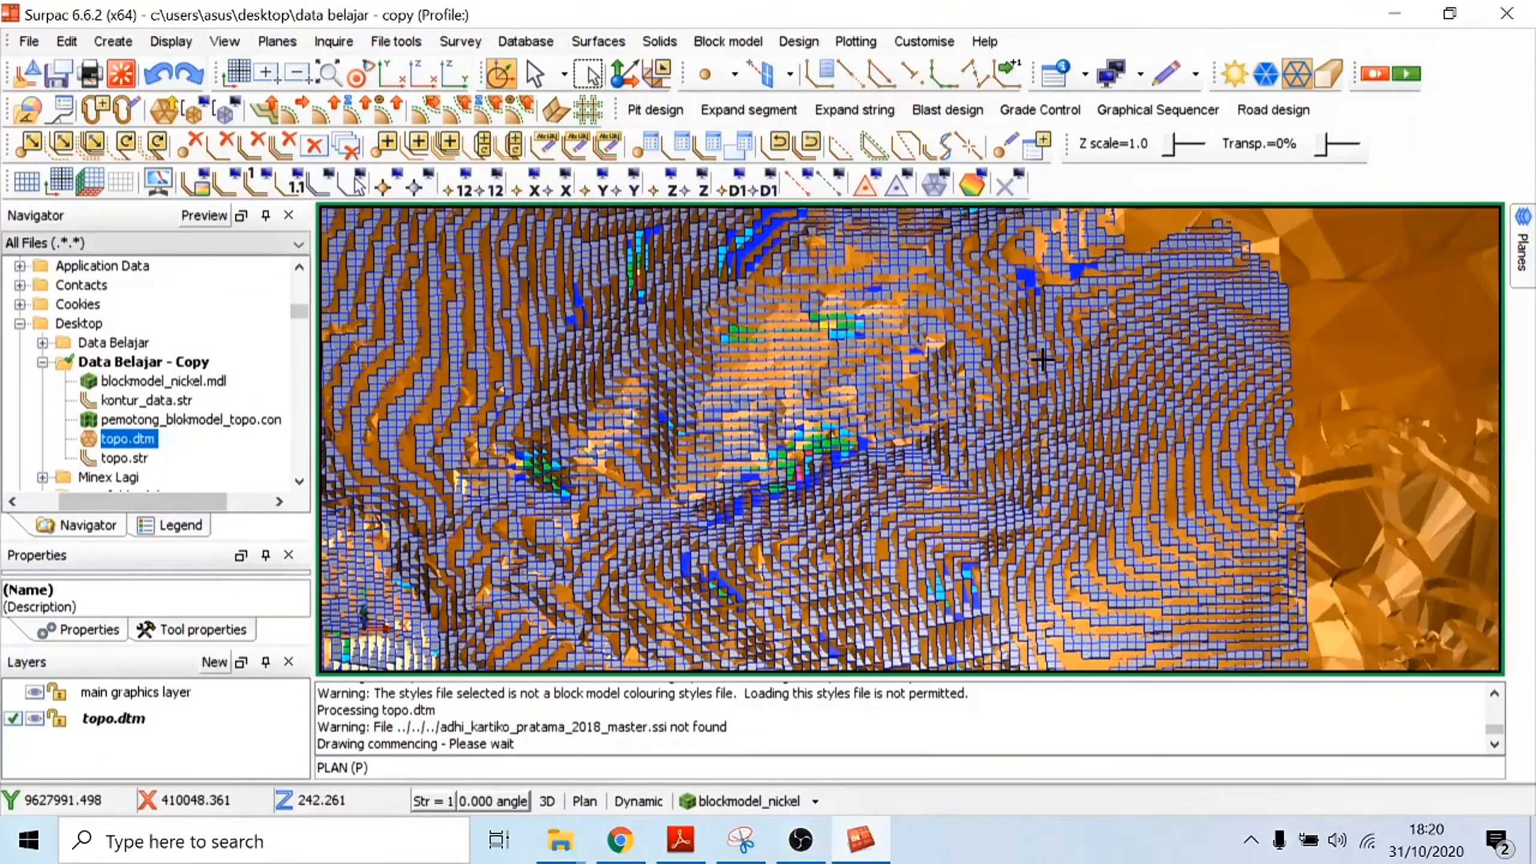
pyautogui.click(376, 76)
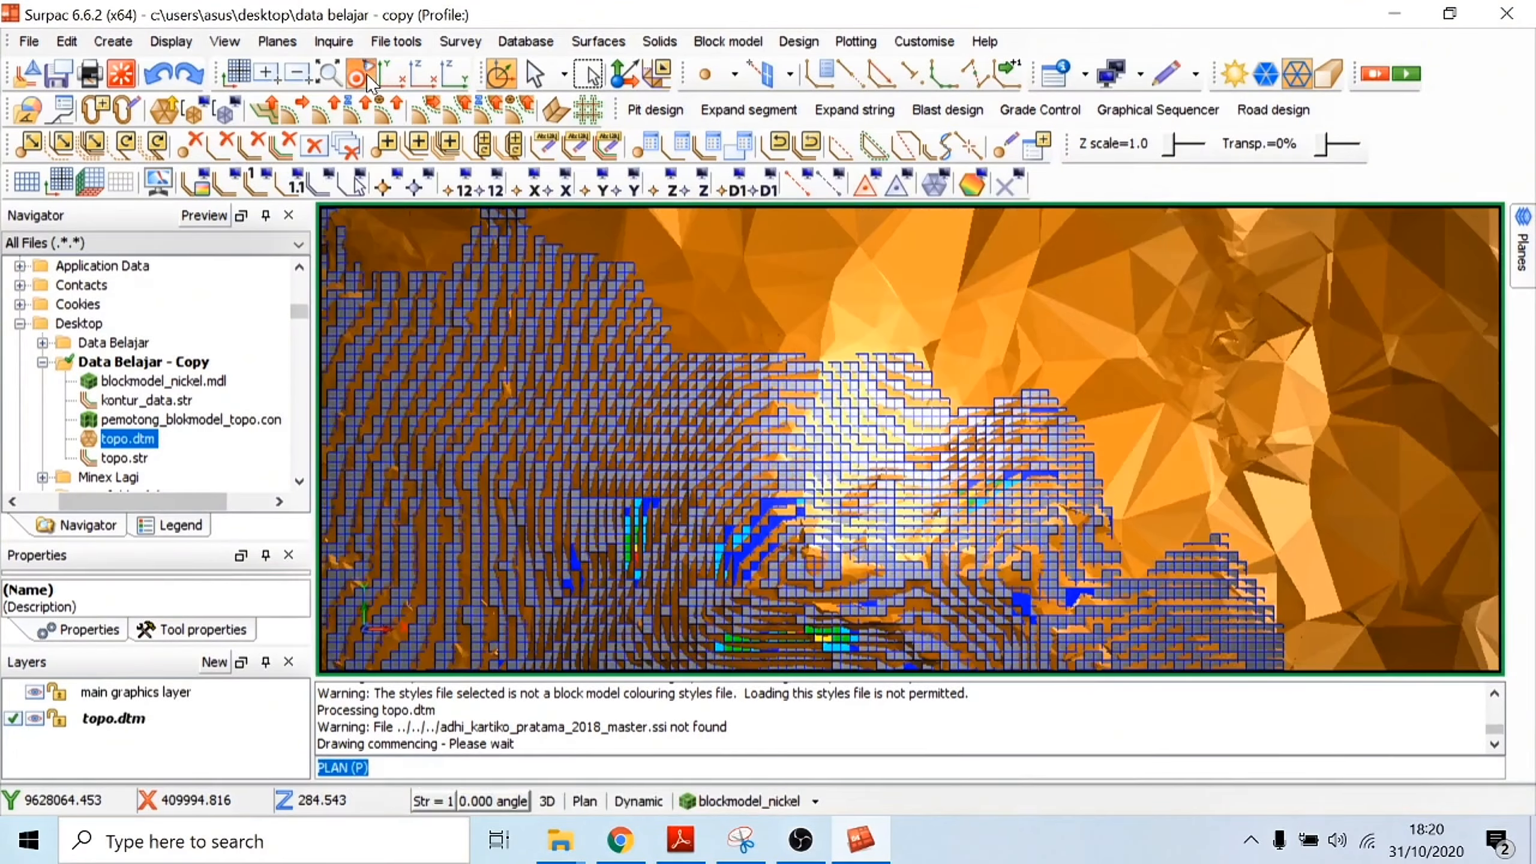
pyautogui.click(848, 420)
pyautogui.scroll(-2, 927, 394)
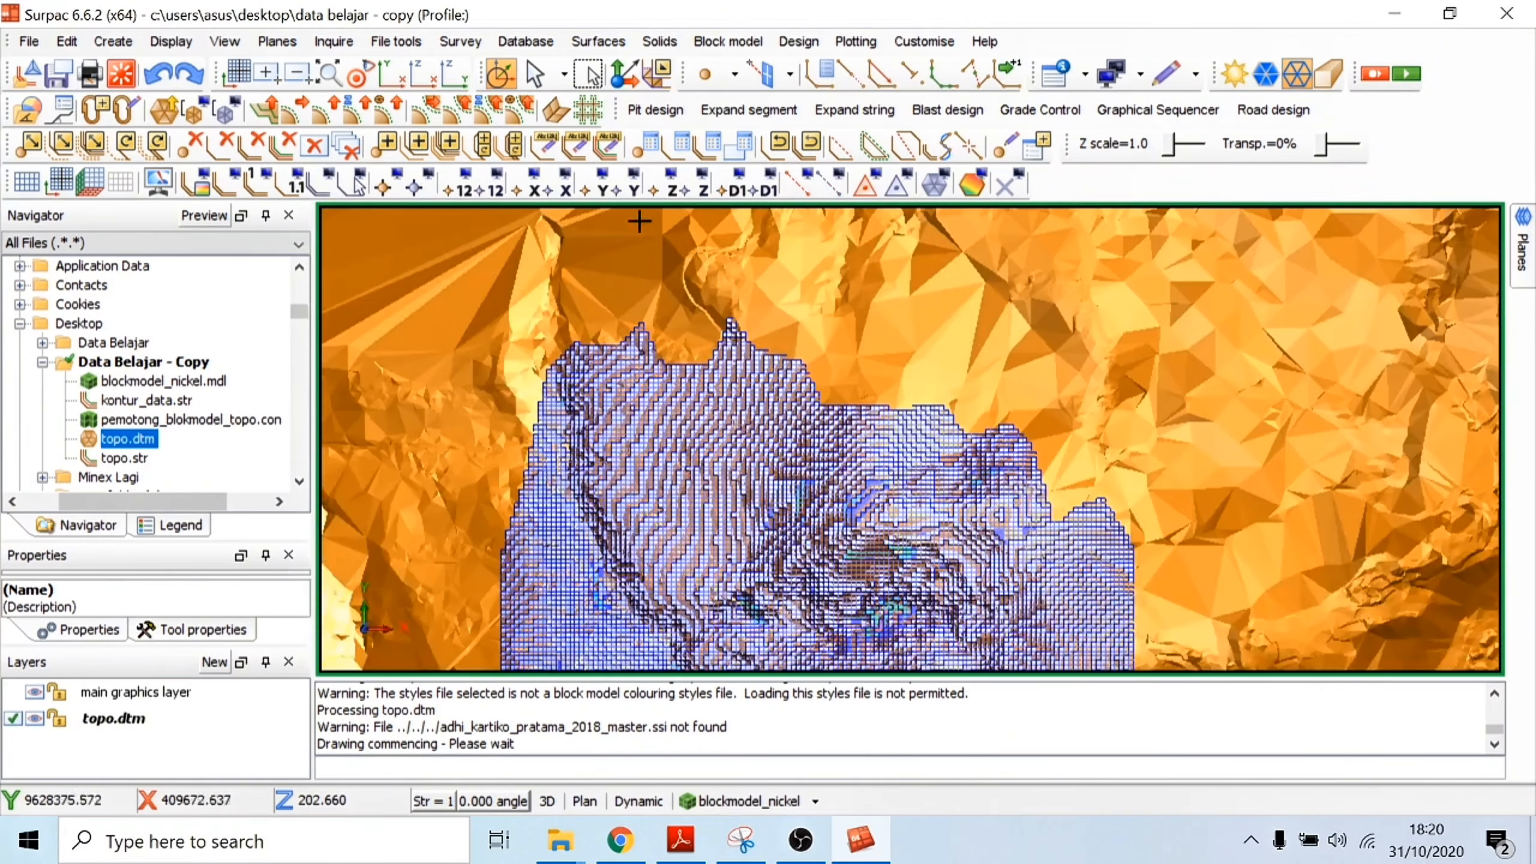
pyautogui.click(390, 76)
pyautogui.scroll(-3, 1086, 518)
pyautogui.scroll(3, 1055, 563)
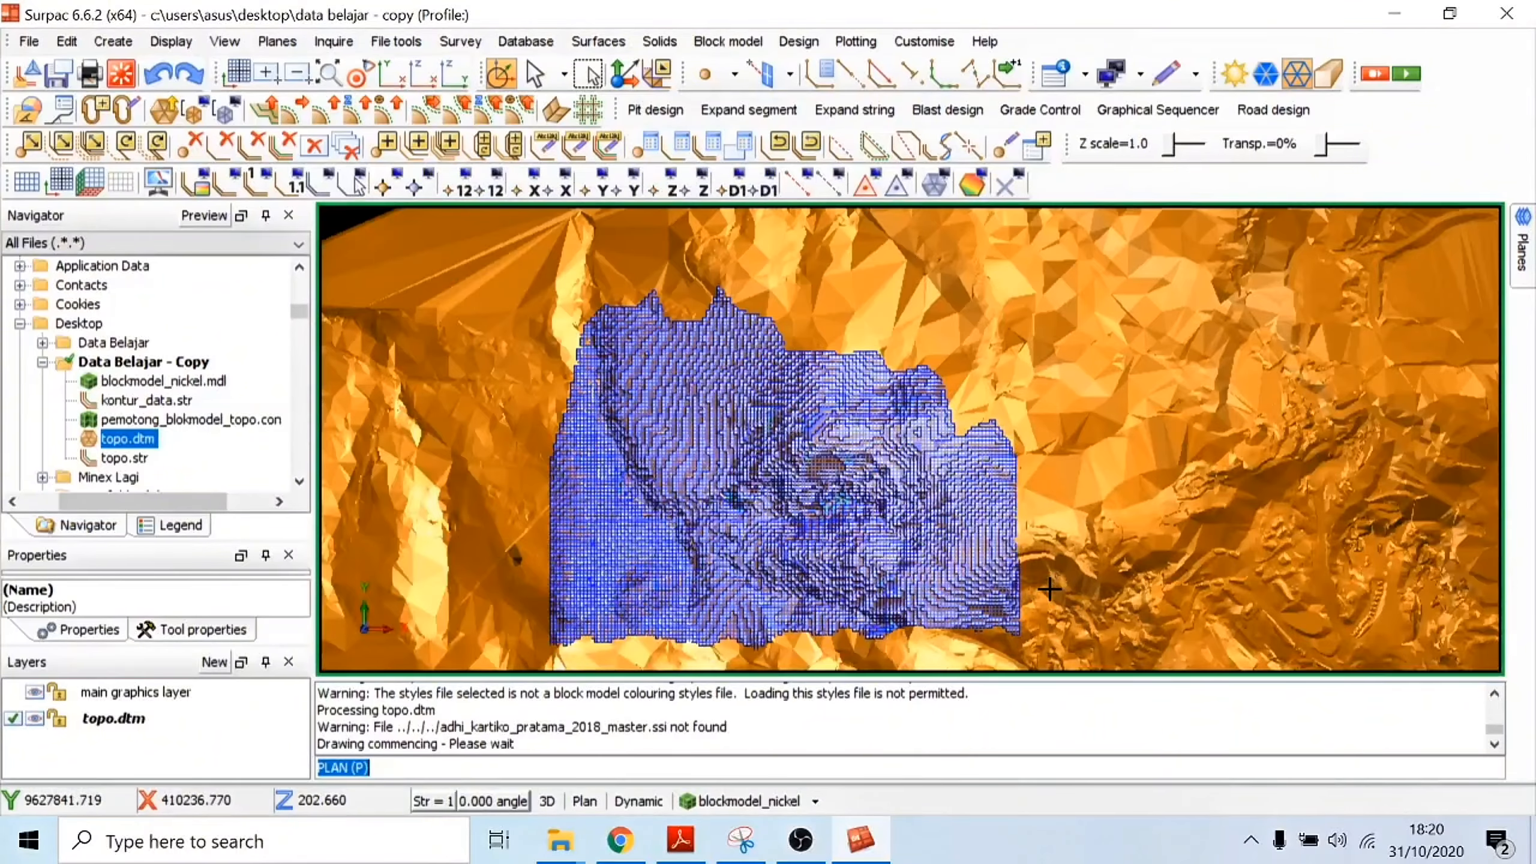
pyautogui.click(612, 39)
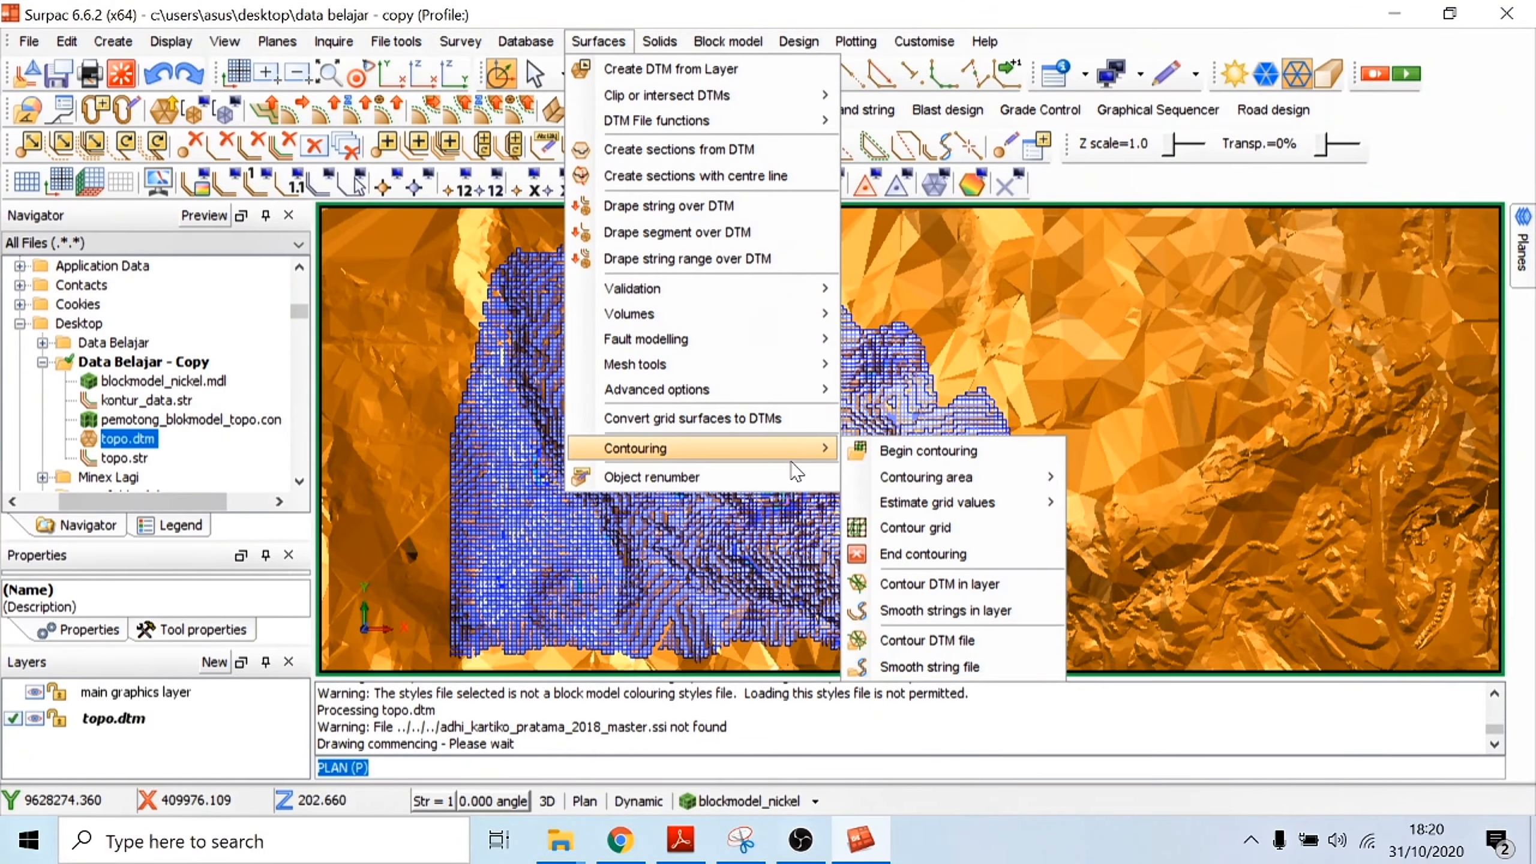
pyautogui.moveTo(649, 40)
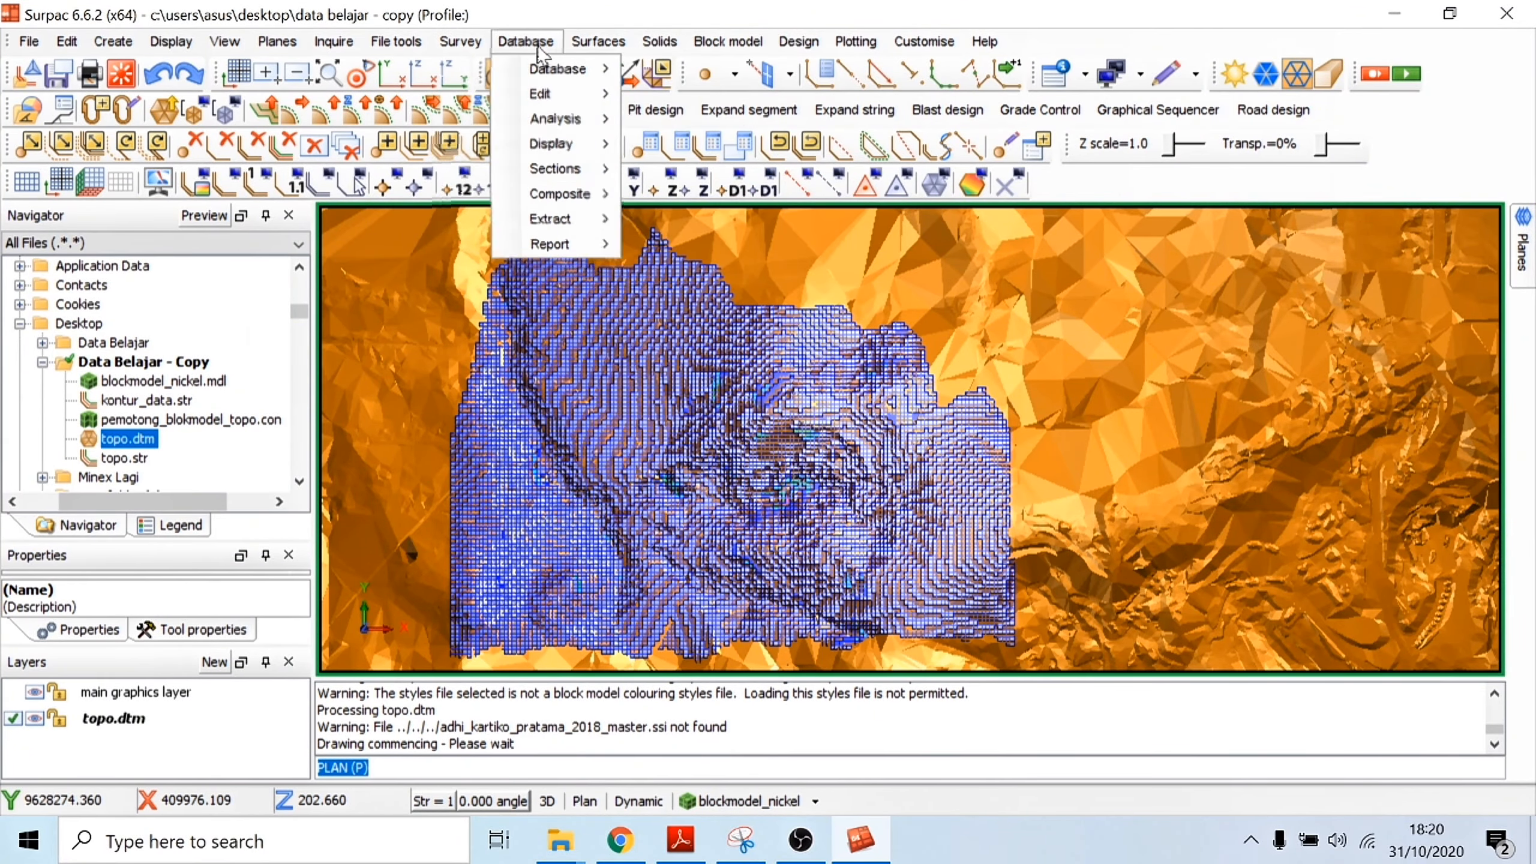
pyautogui.moveTo(601, 47)
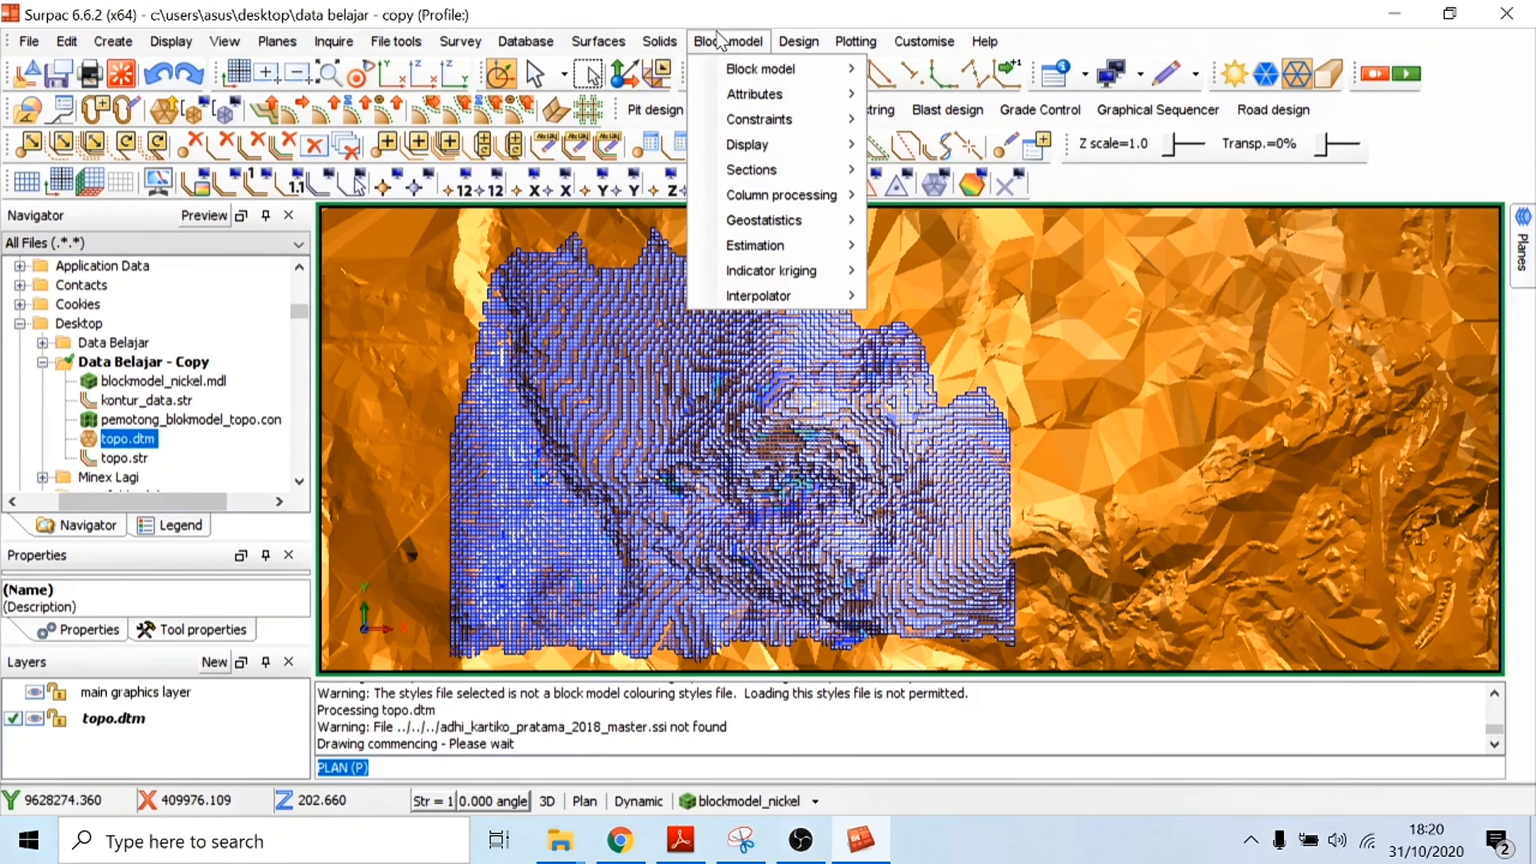
pyautogui.moveTo(509, 51)
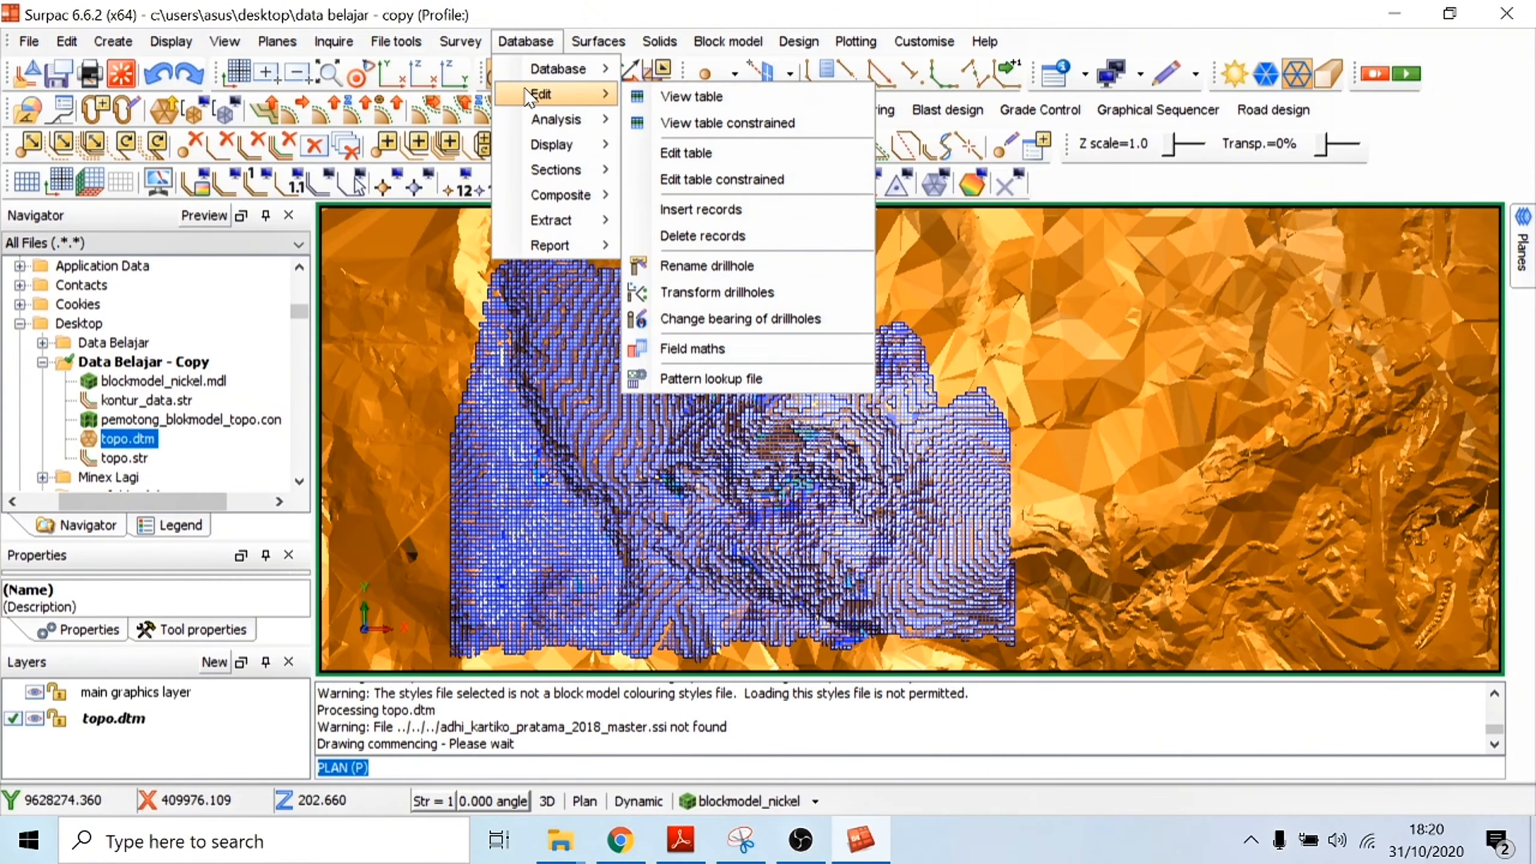
pyautogui.moveTo(538, 75)
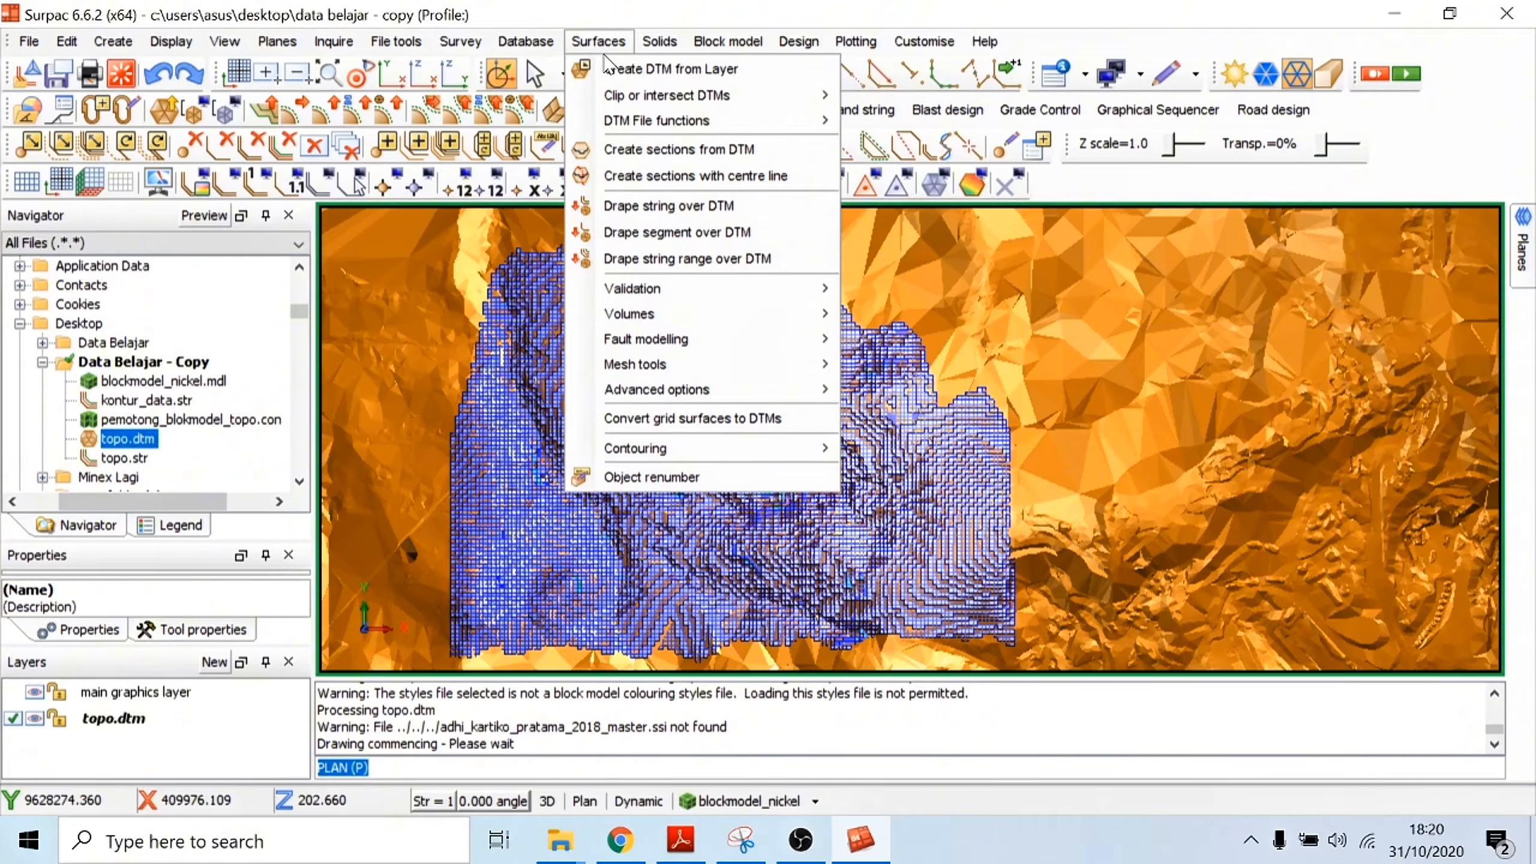
# Step: Show the Classic slicing toolbar and place it at the end of the lowest toolbar row
pyautogui.click(1246, 179)
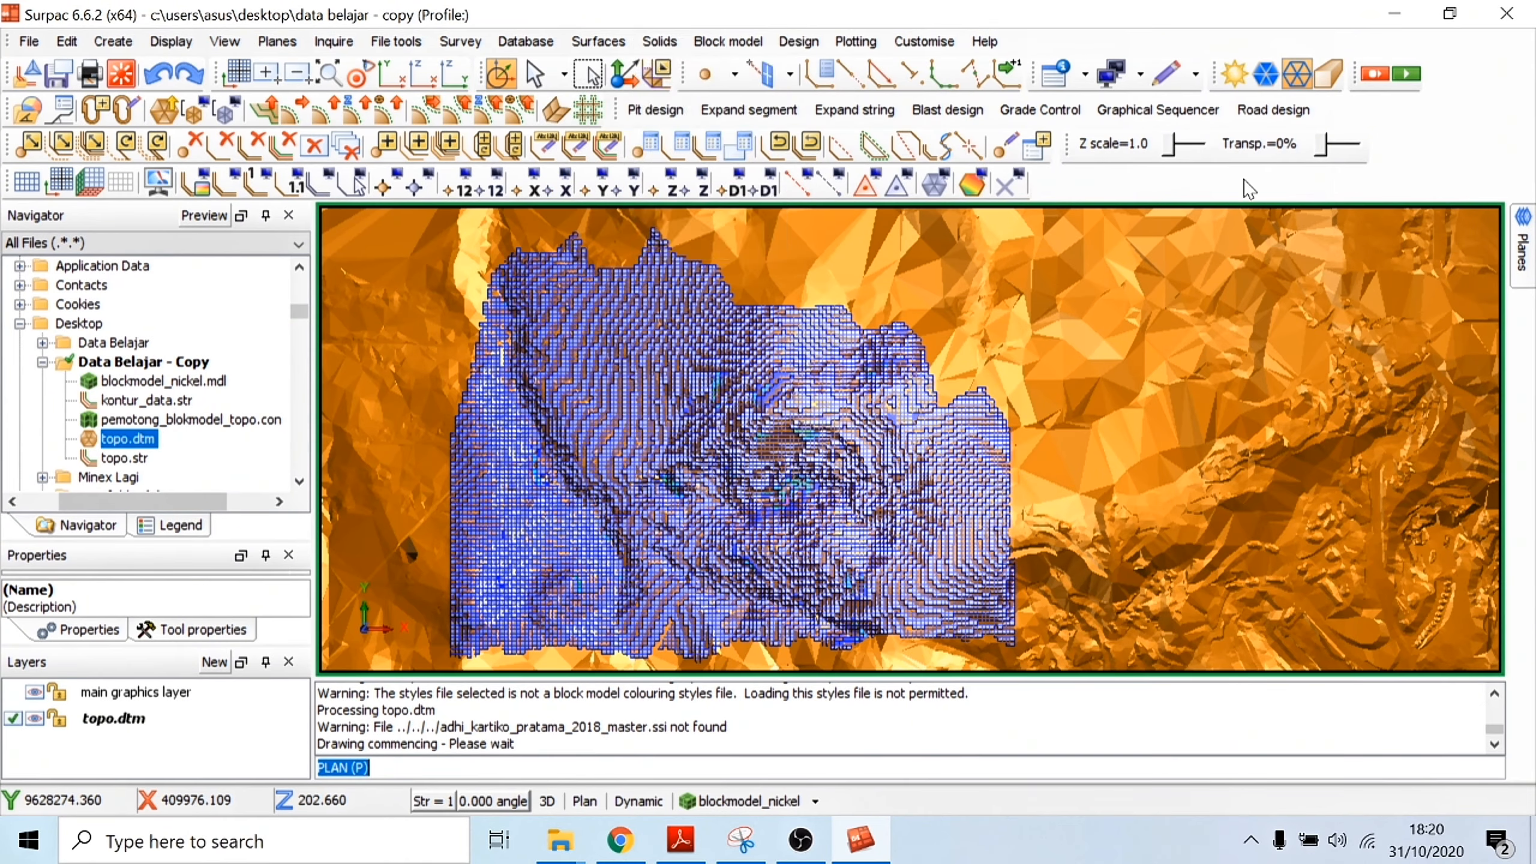
pyautogui.rightClick(1143, 184)
pyautogui.moveTo(1210, 255)
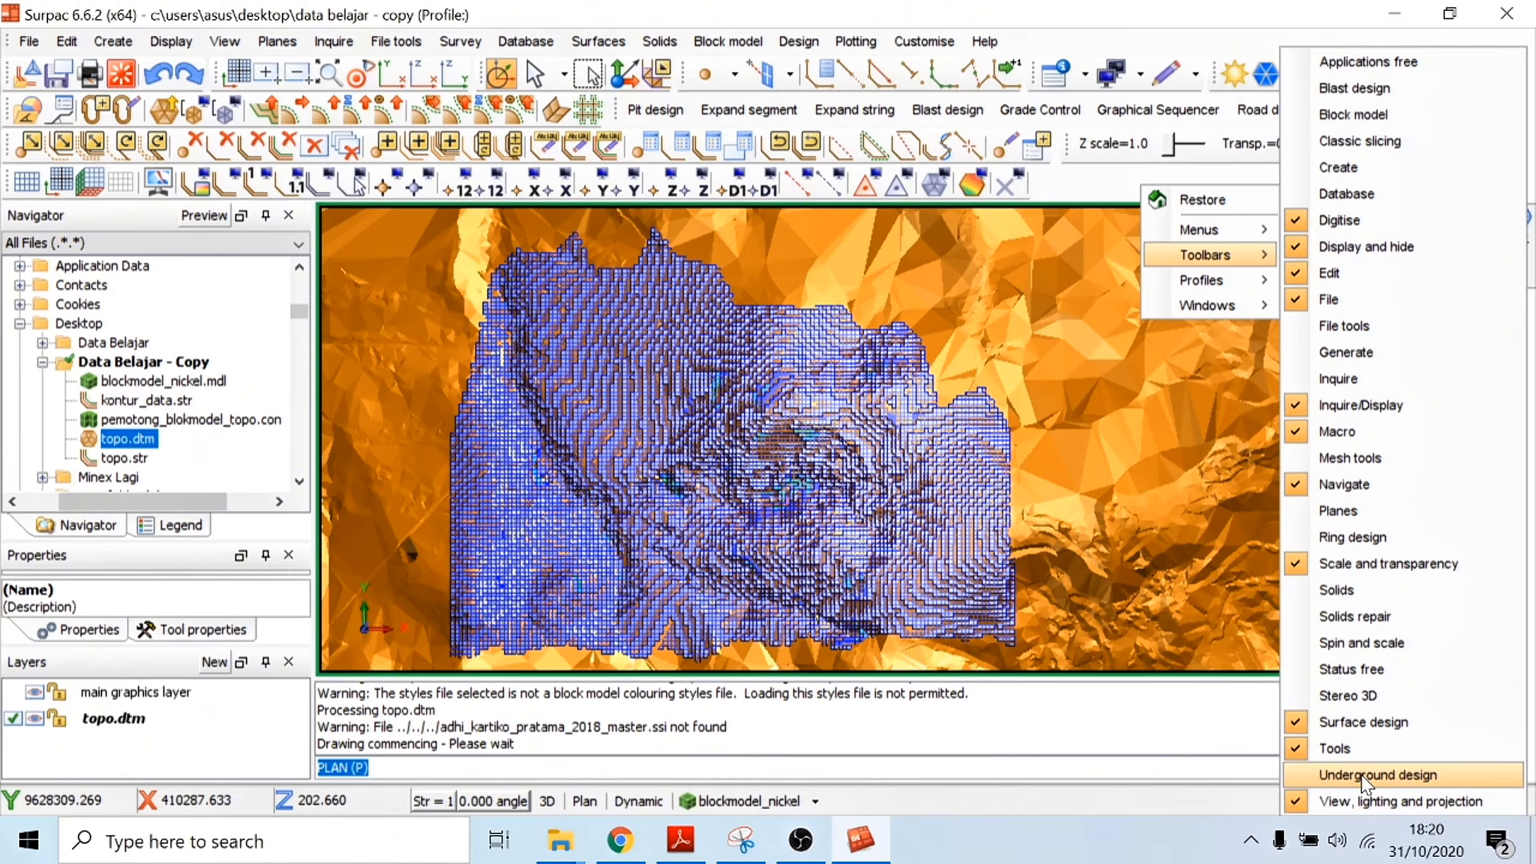
pyautogui.click(1390, 142)
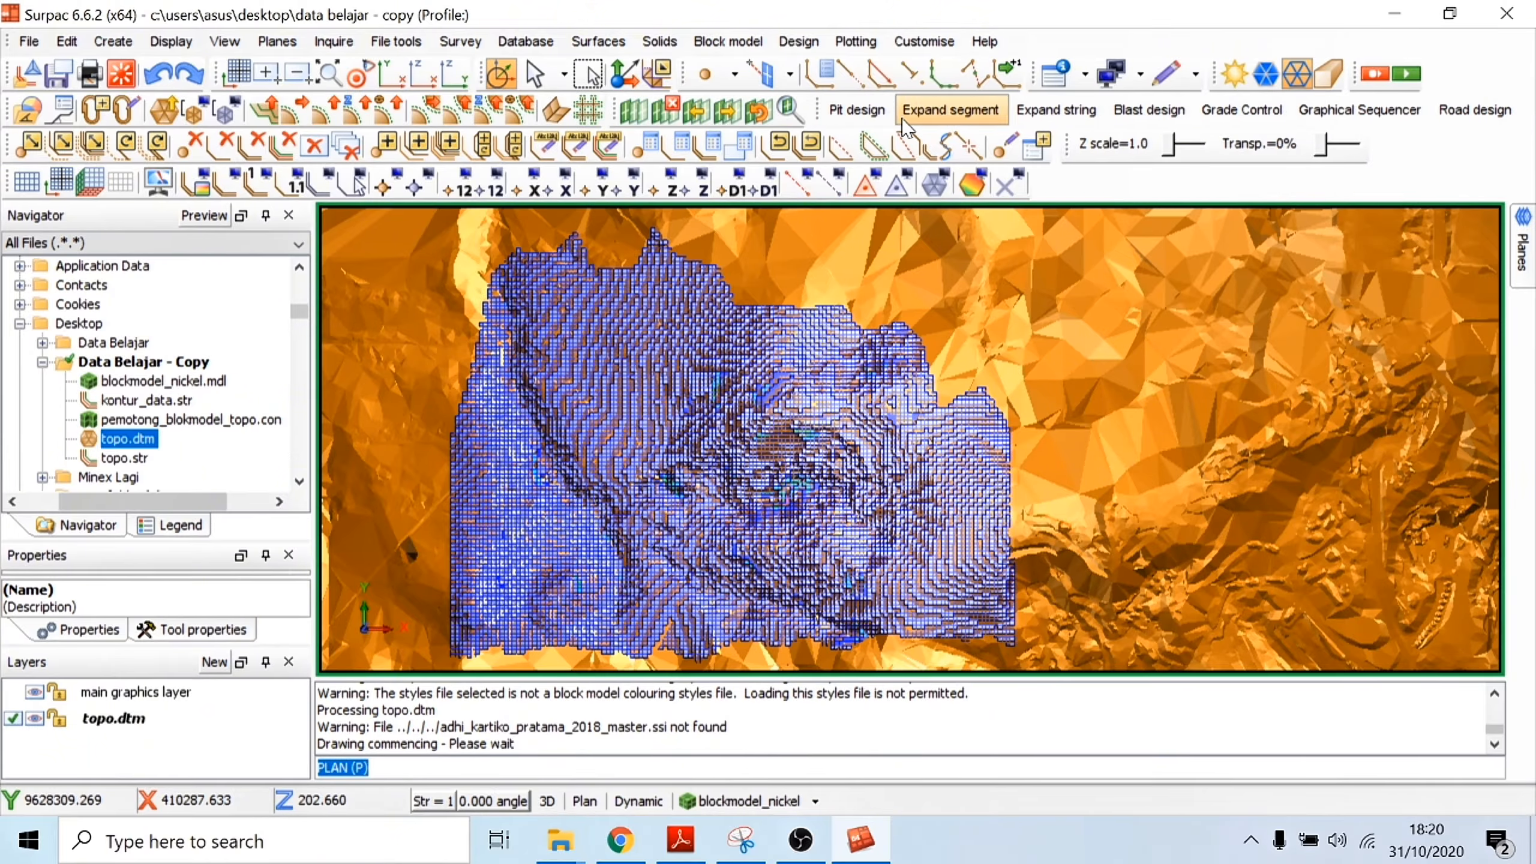
pyautogui.moveTo(618, 110); pyautogui.dragTo(1065, 182)
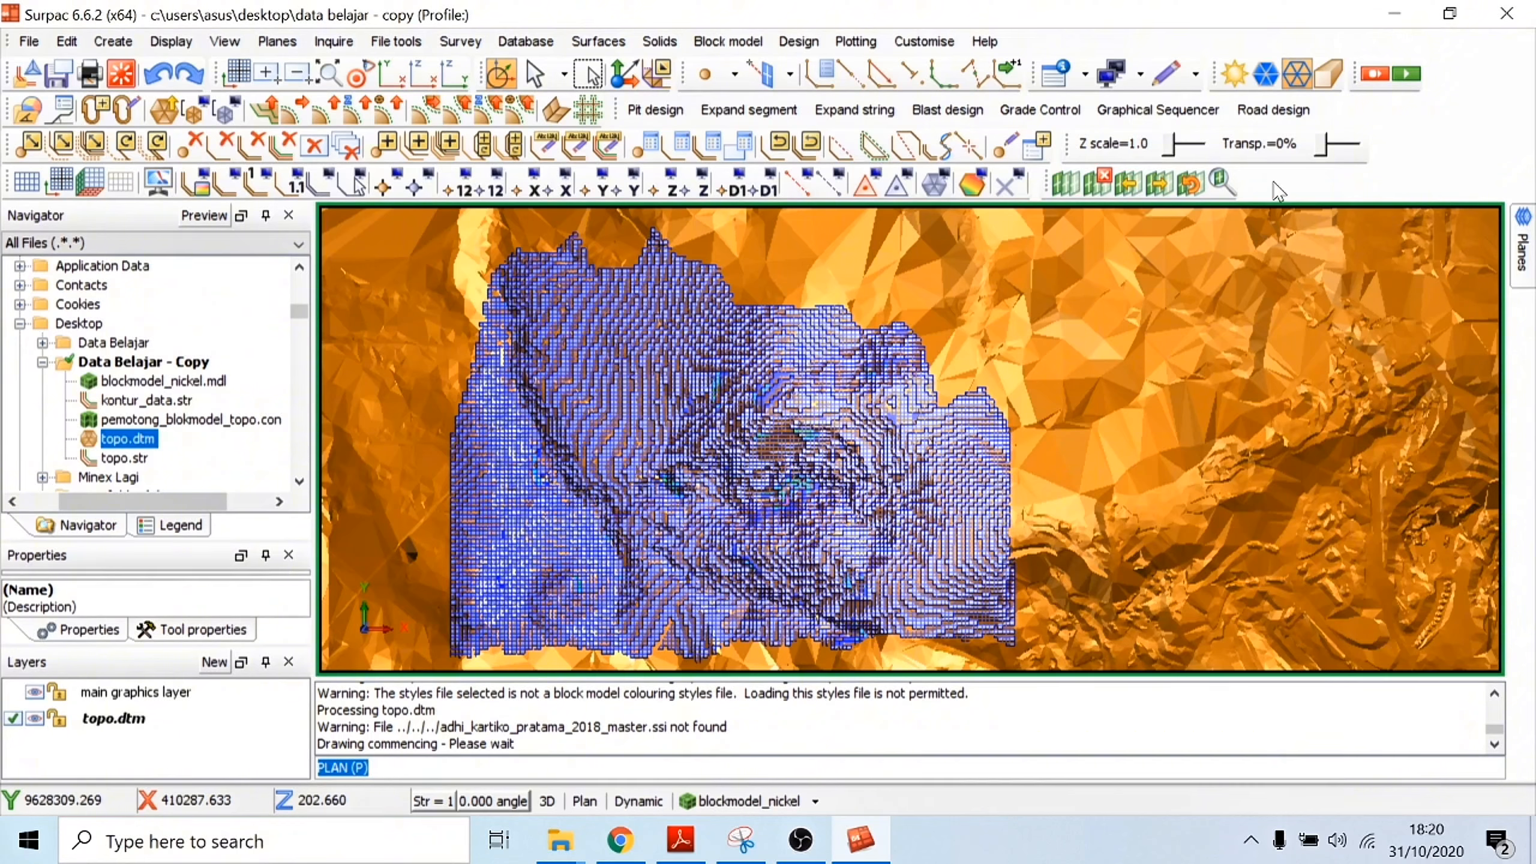
# Step: Define slicing planes by a graphically selected section line, with forward, backward and step distances of 5
pyautogui.click(1069, 193)
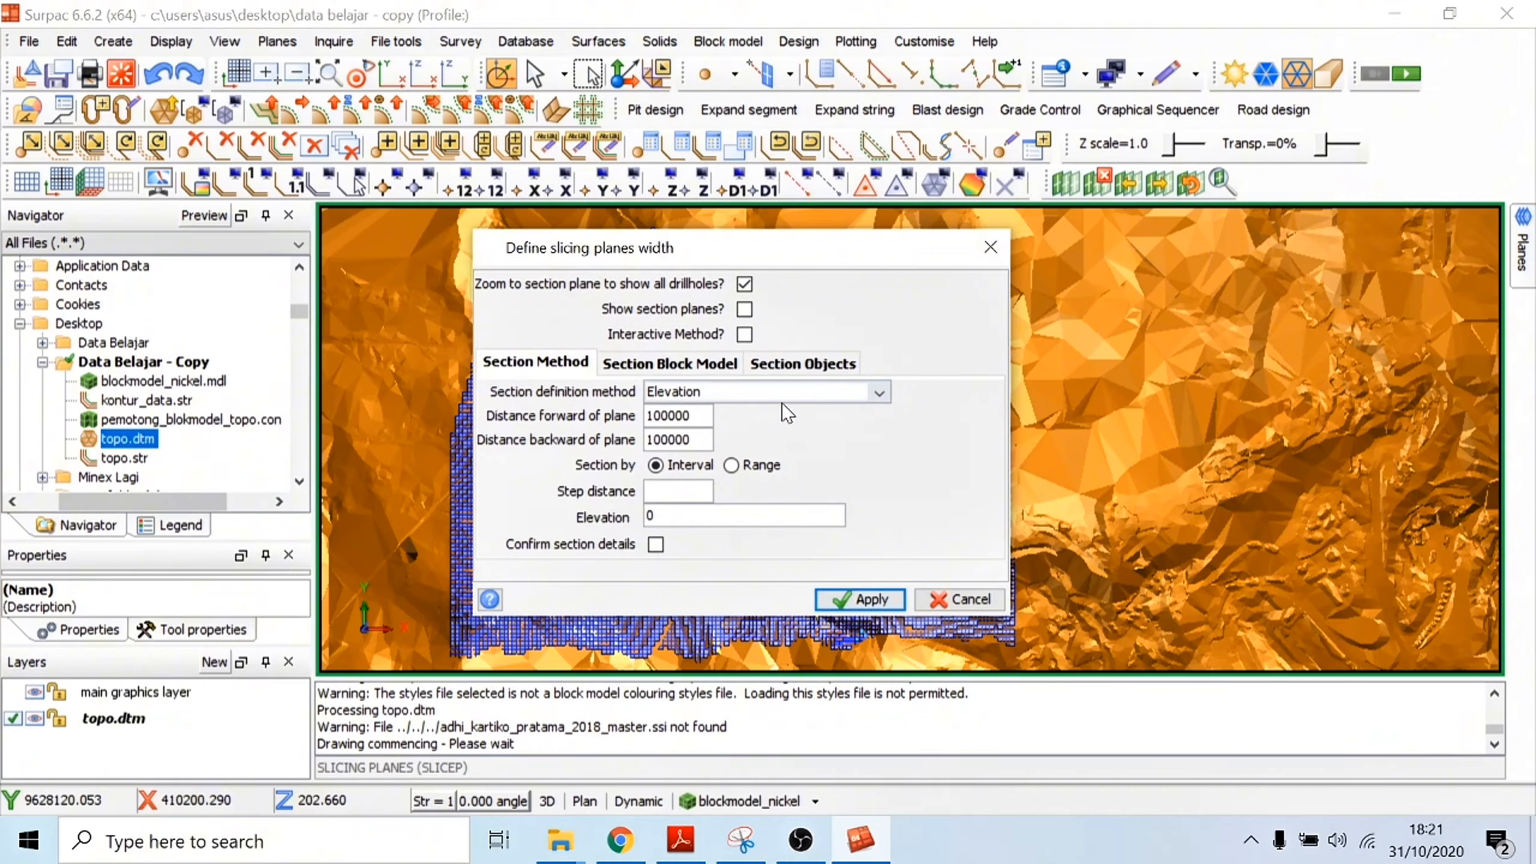
pyautogui.click(784, 397)
pyautogui.click(739, 416)
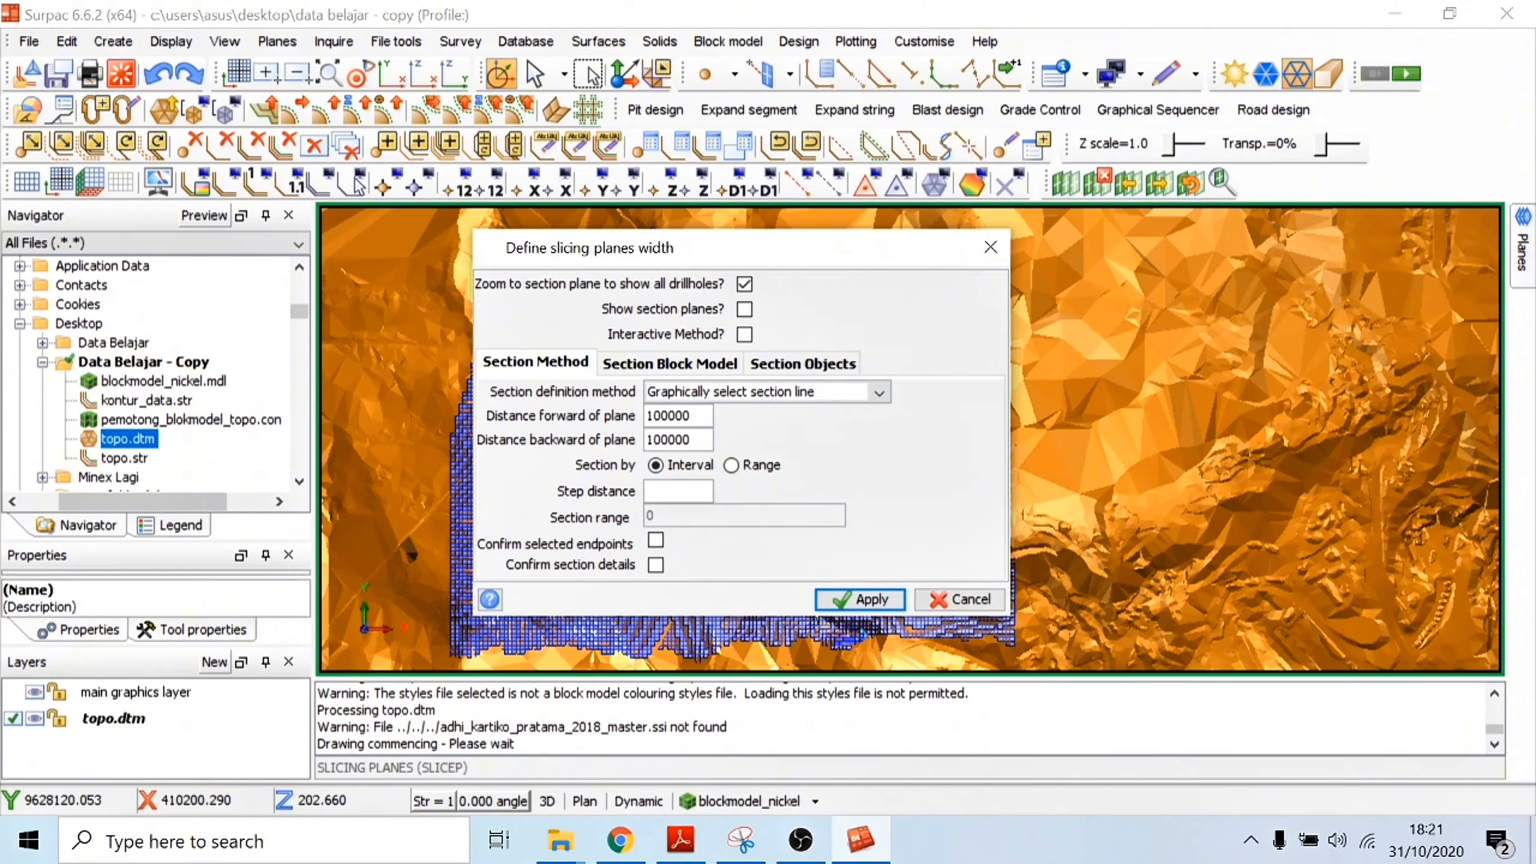
pyautogui.moveTo(647, 416); pyautogui.dragTo(691, 416)
pyautogui.write('5')
pyautogui.press('Tab')
pyautogui.write('5')
# Step: Enable sectioning of both the block model and the objects, and apply the slicing plane settings
pyautogui.click(670, 363)
pyautogui.click(609, 391)
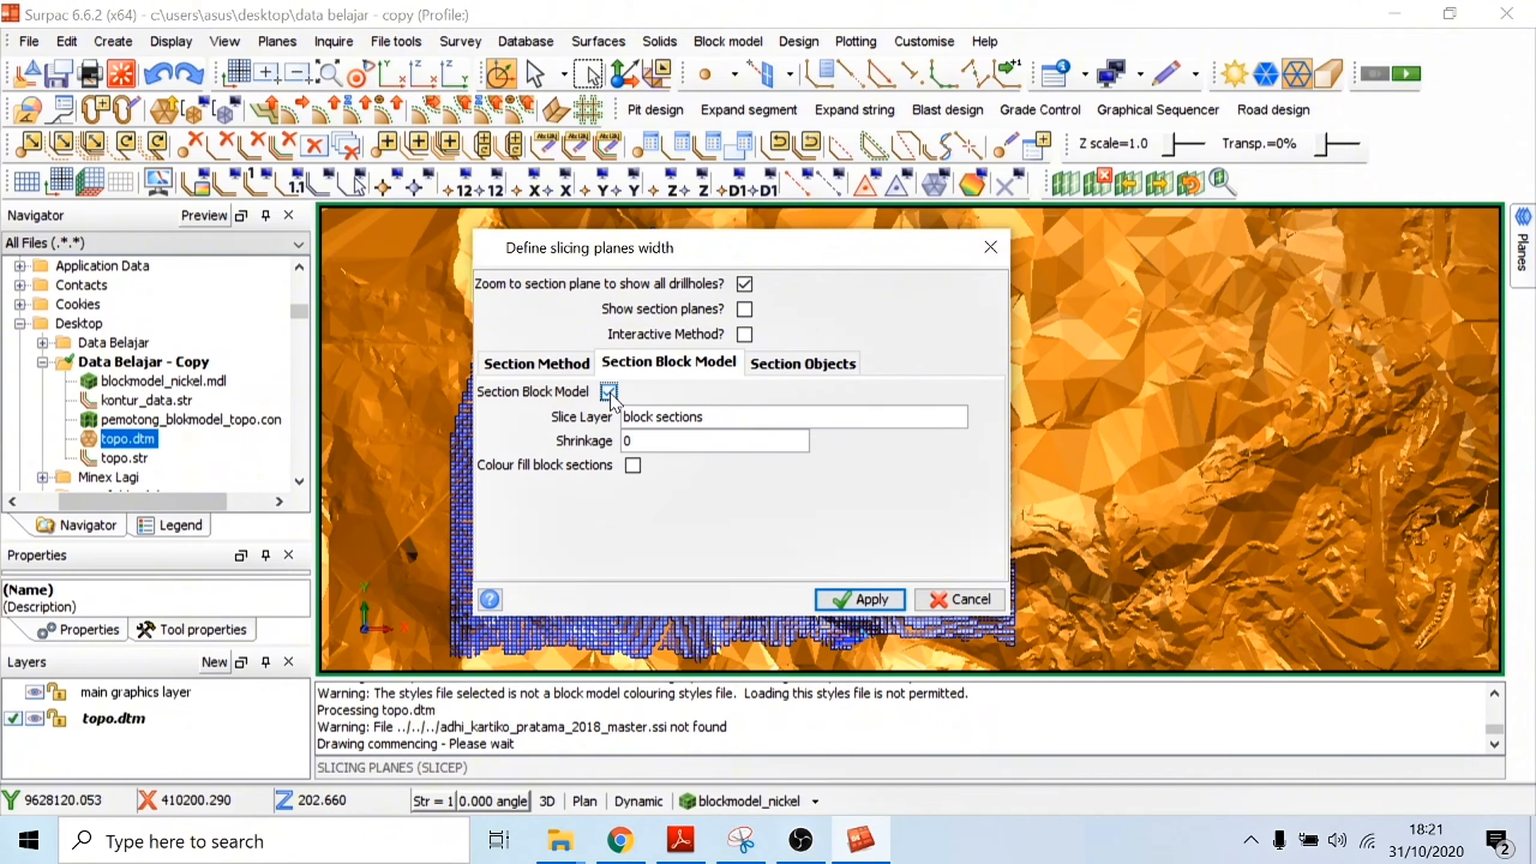
pyautogui.click(811, 363)
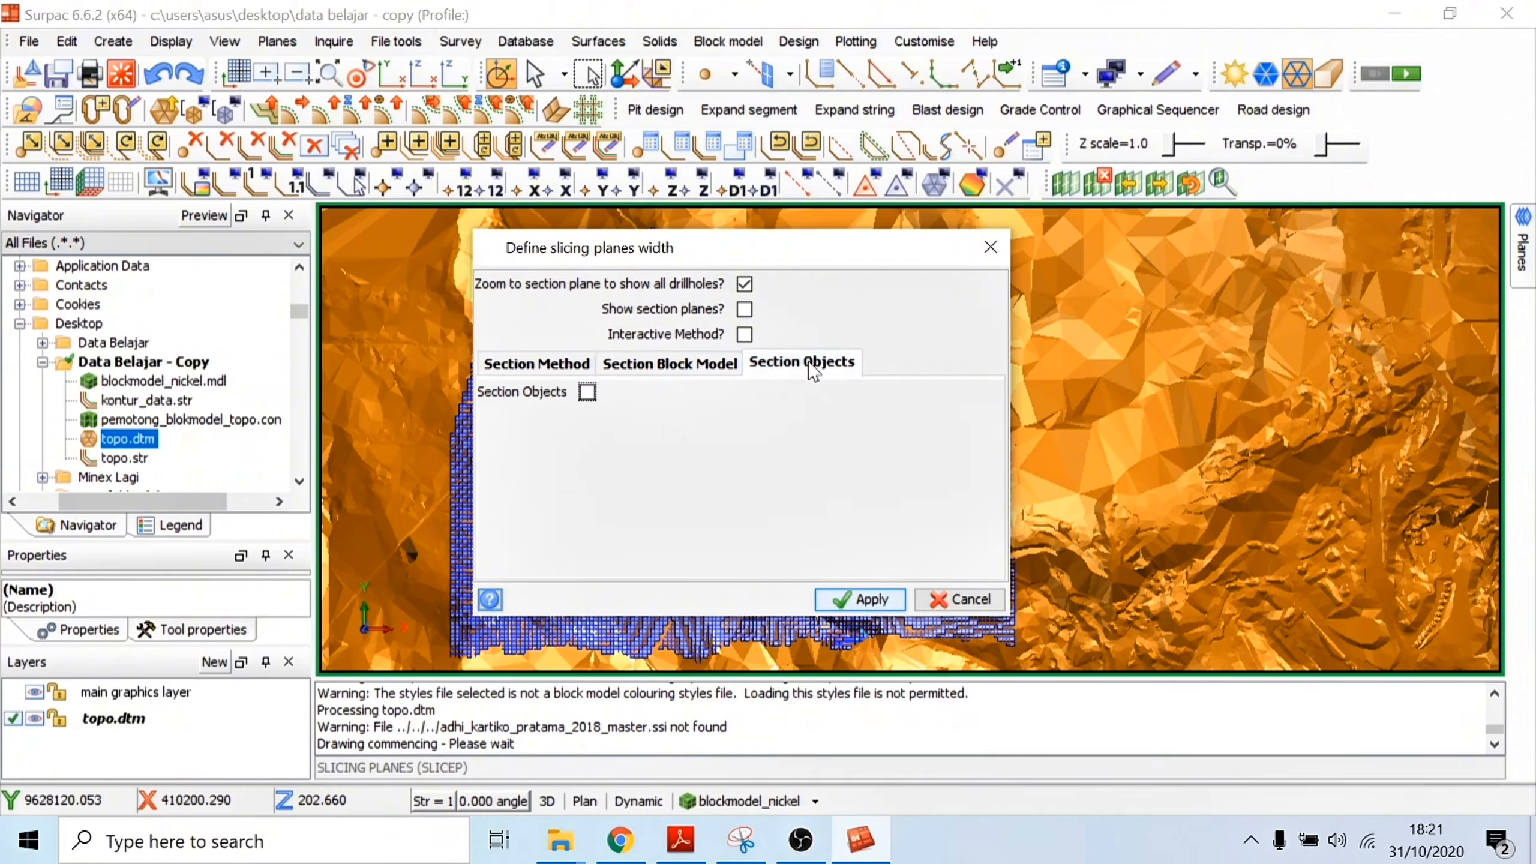
pyautogui.click(587, 392)
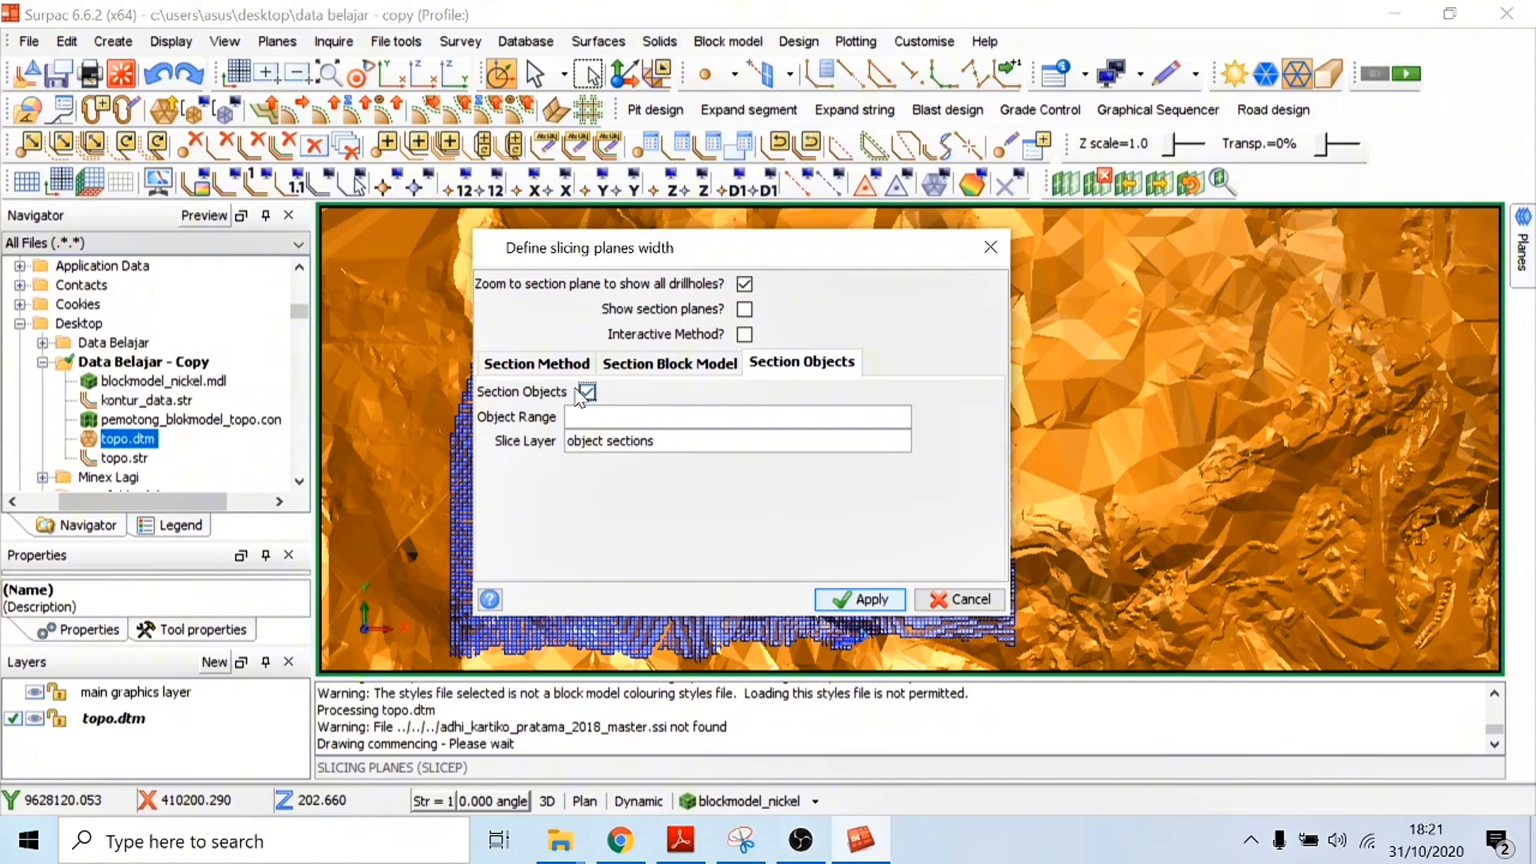
pyautogui.click(551, 363)
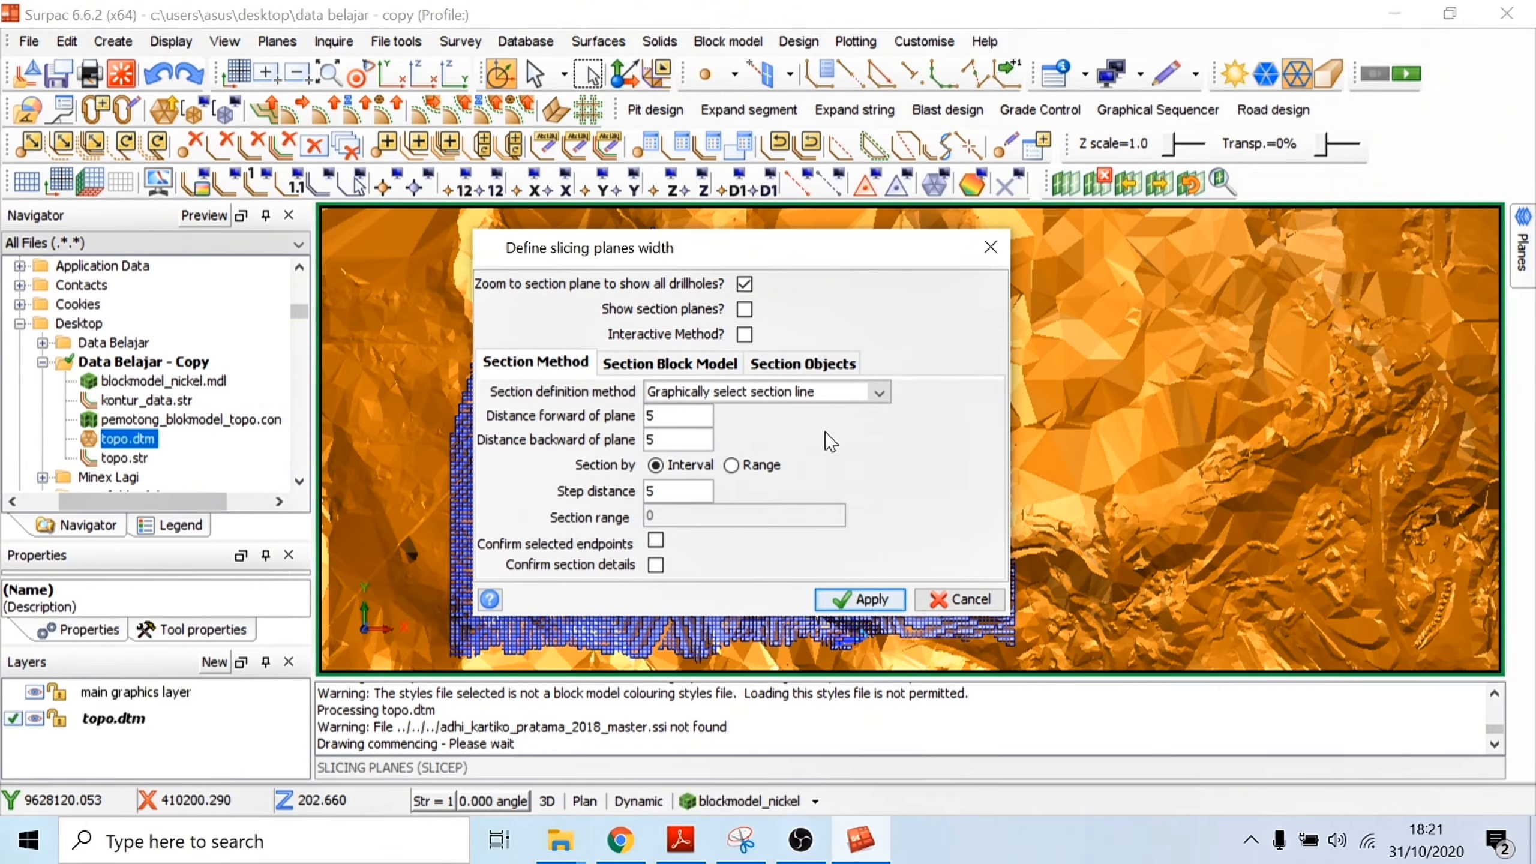
pyautogui.click(859, 599)
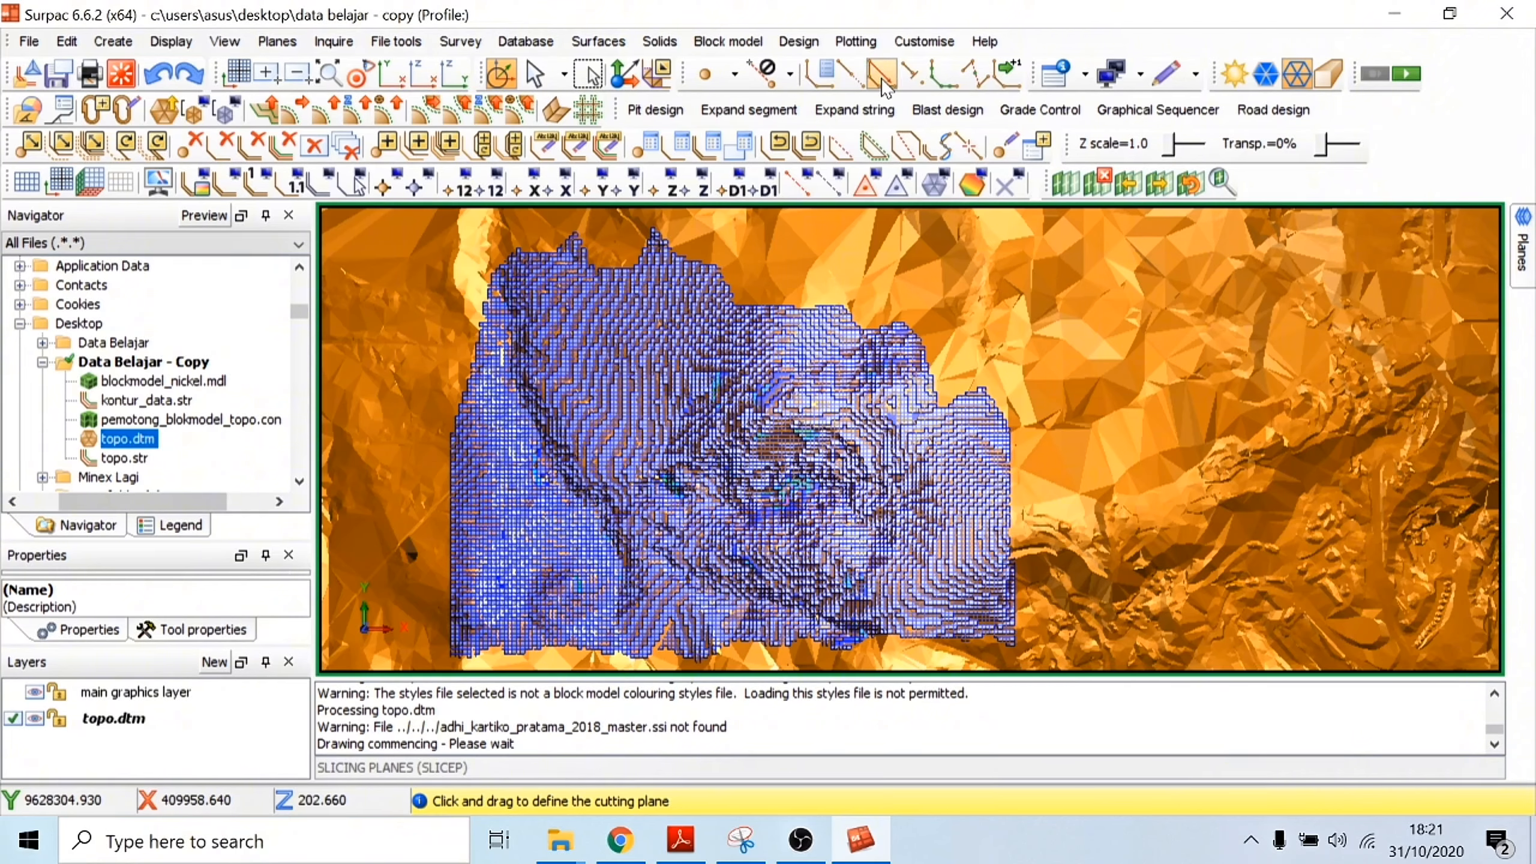
# Step: With No Snap active, draw a north-to-south section line across the block model, east of its centre
pyautogui.click(792, 84)
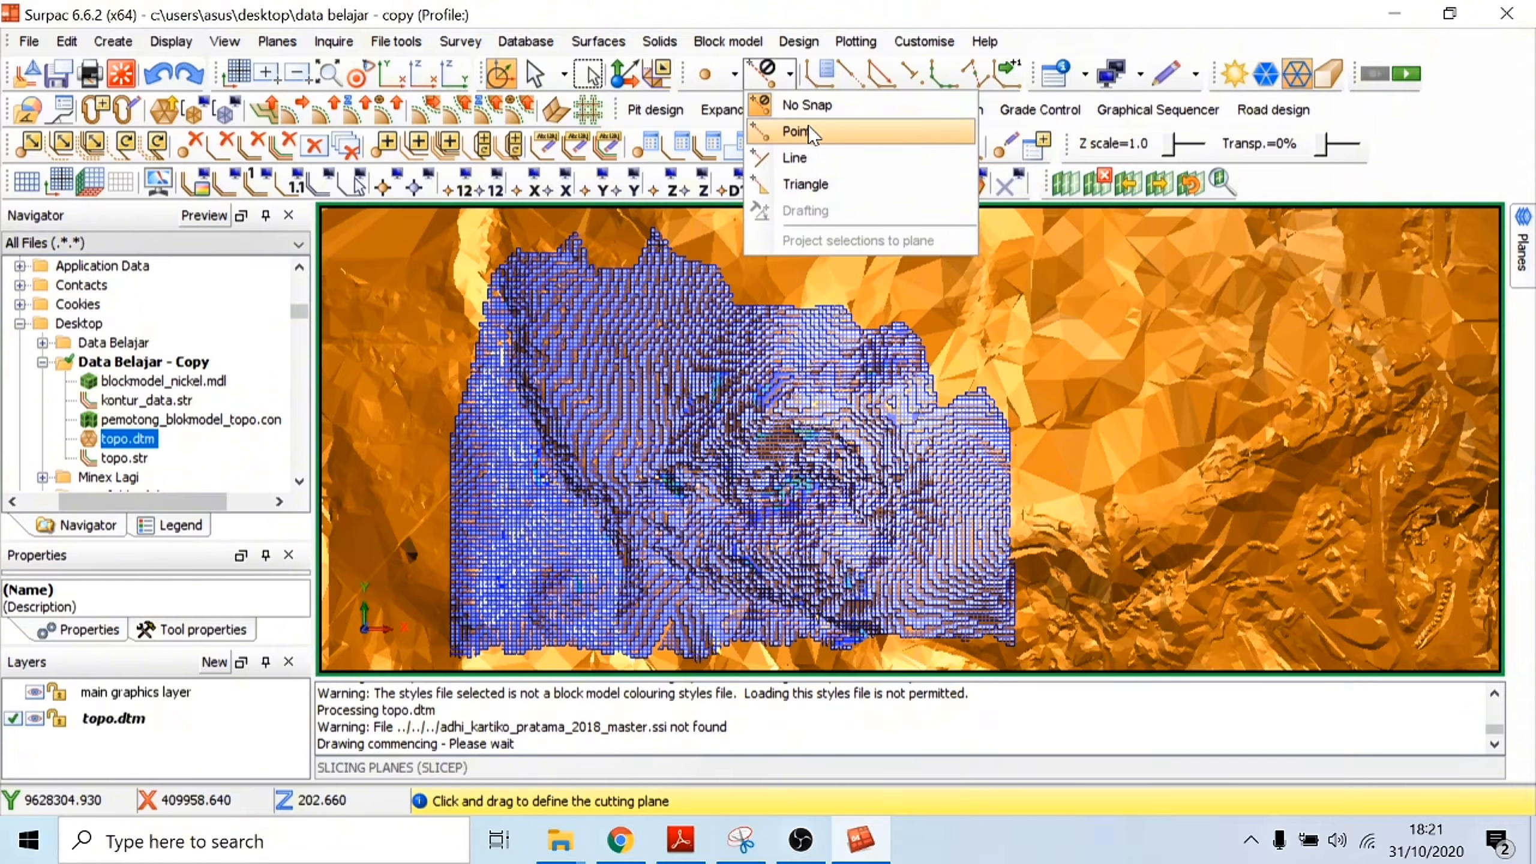
pyautogui.click(801, 105)
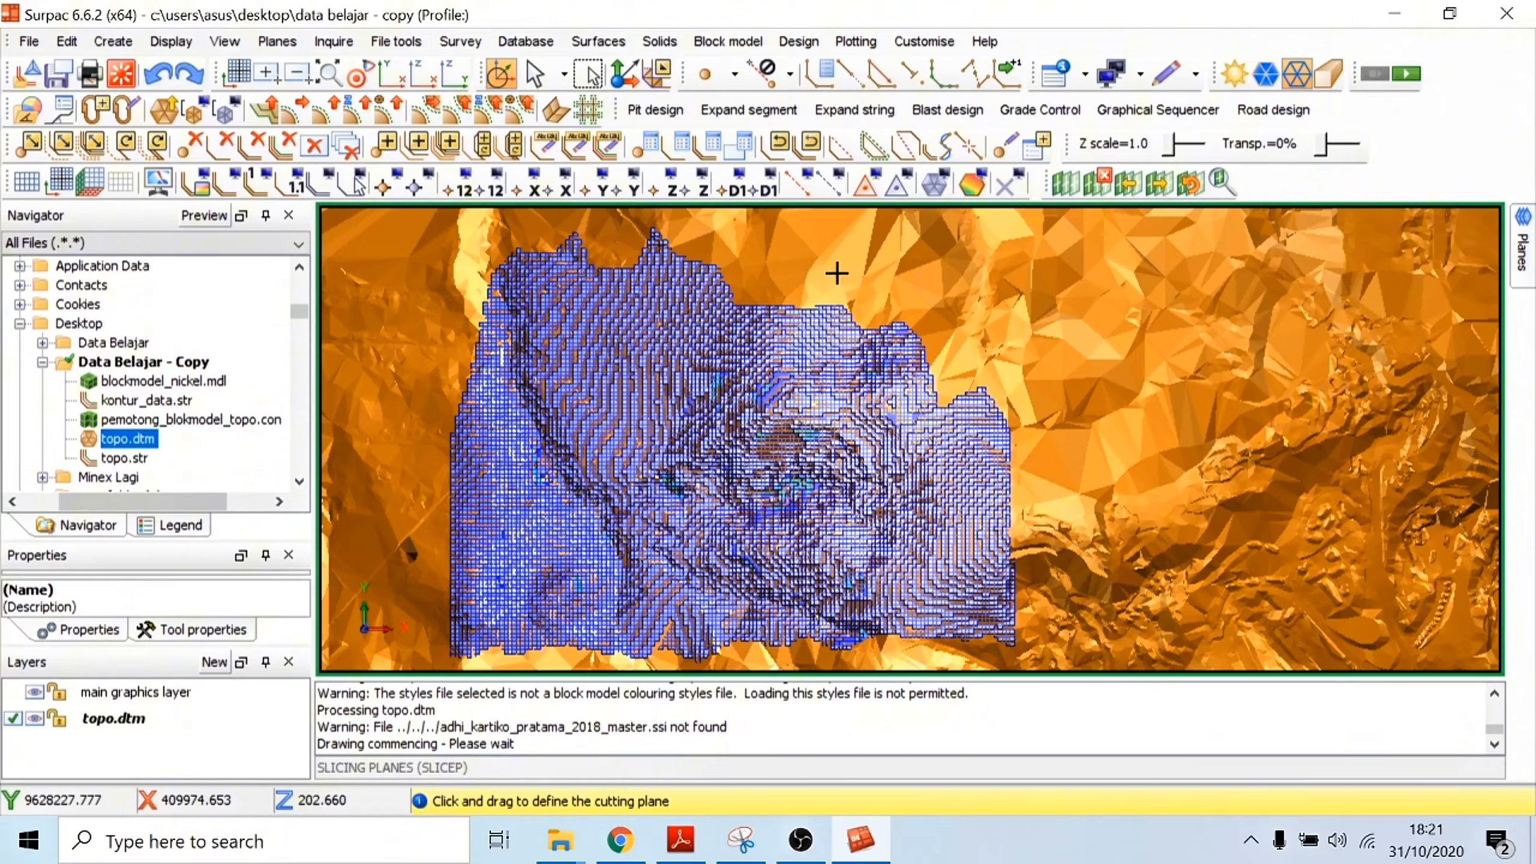
pyautogui.moveTo(836, 273); pyautogui.dragTo(838, 659)
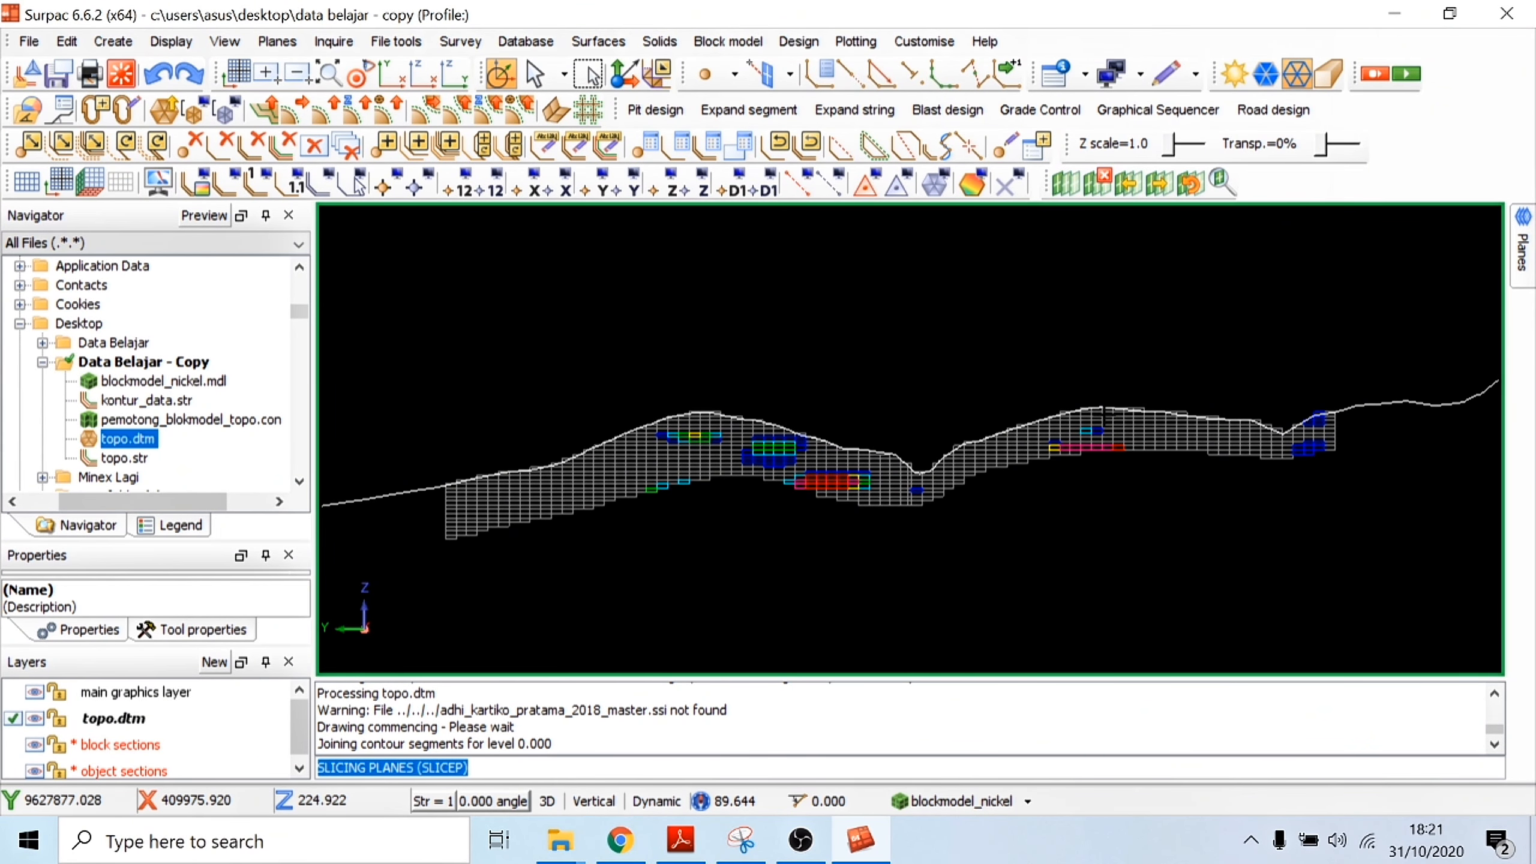
# Step: Examine the coloured block section beneath the topography line, both close up and along its full length
pyautogui.click(742, 840)
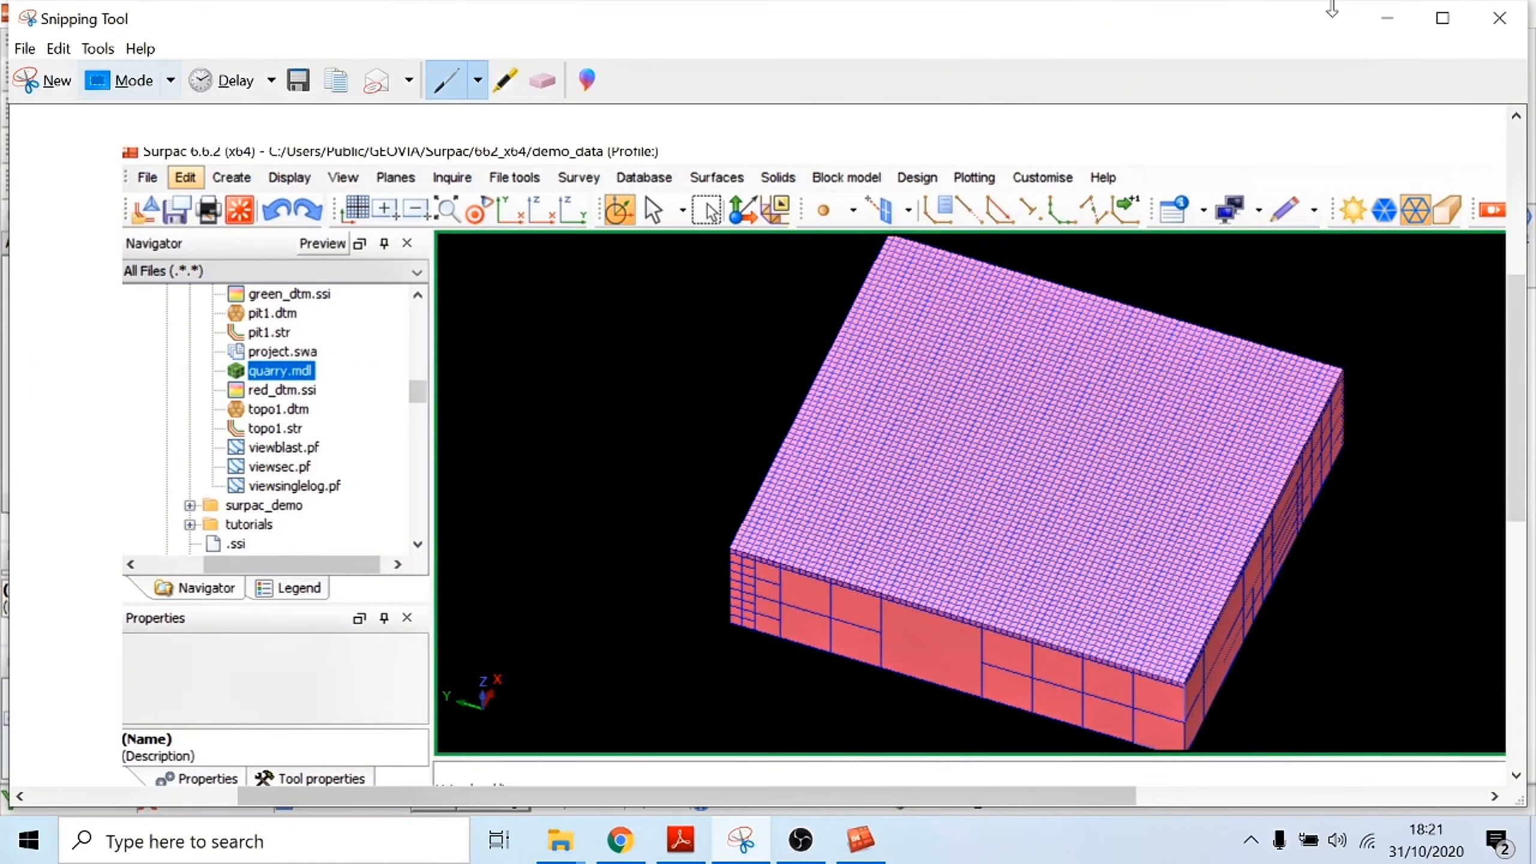
pyautogui.click(1407, 27)
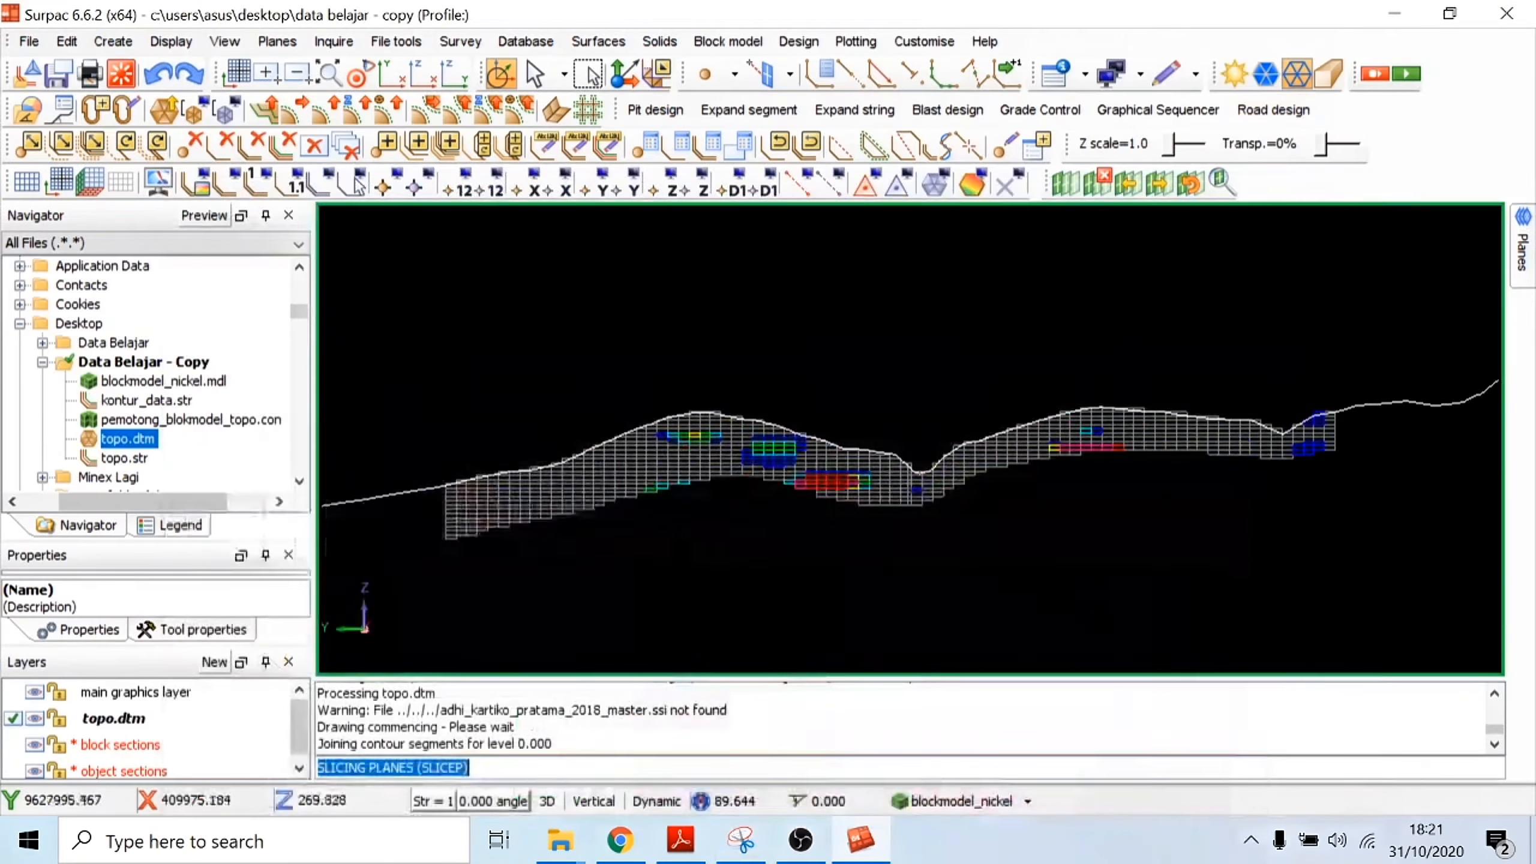
pyautogui.scroll(1, 750, 508)
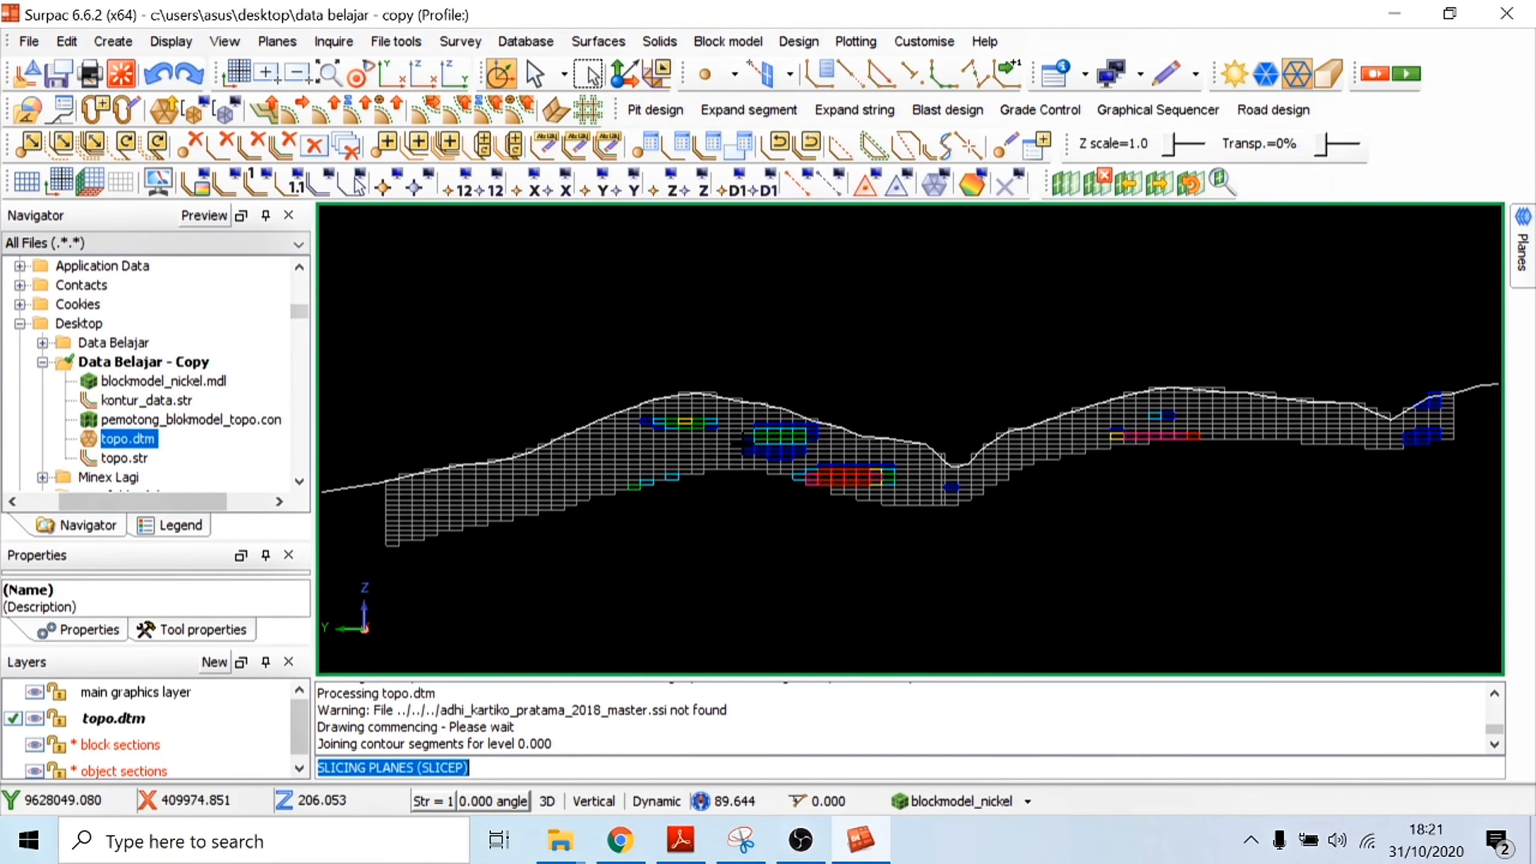
pyautogui.scroll(-3, 947, 444)
pyautogui.moveTo(913, 414); pyautogui.dragTo(913, 425)
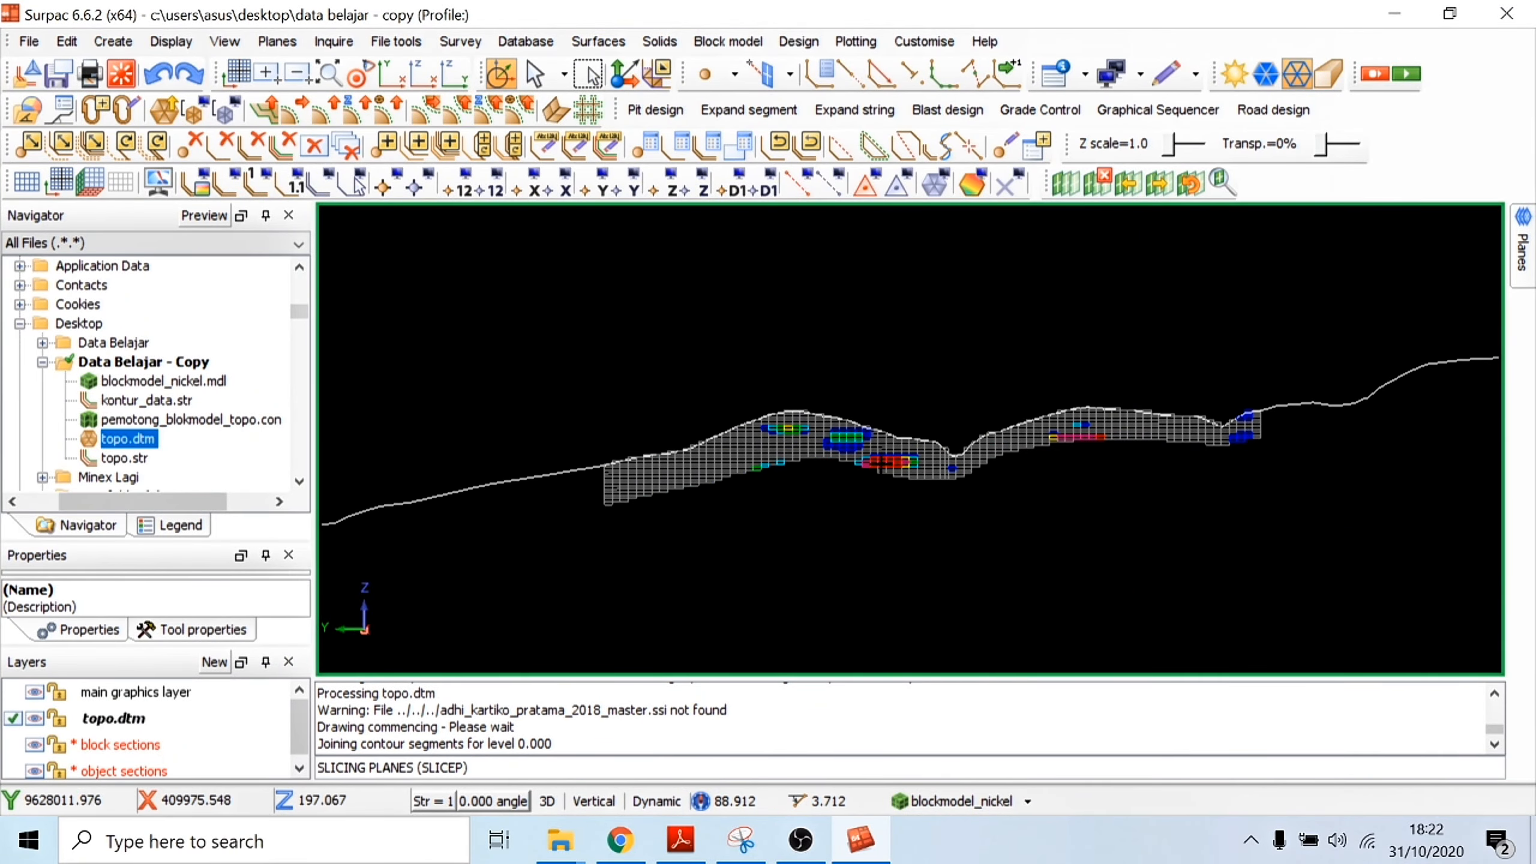
pyautogui.scroll(2, 875, 435)
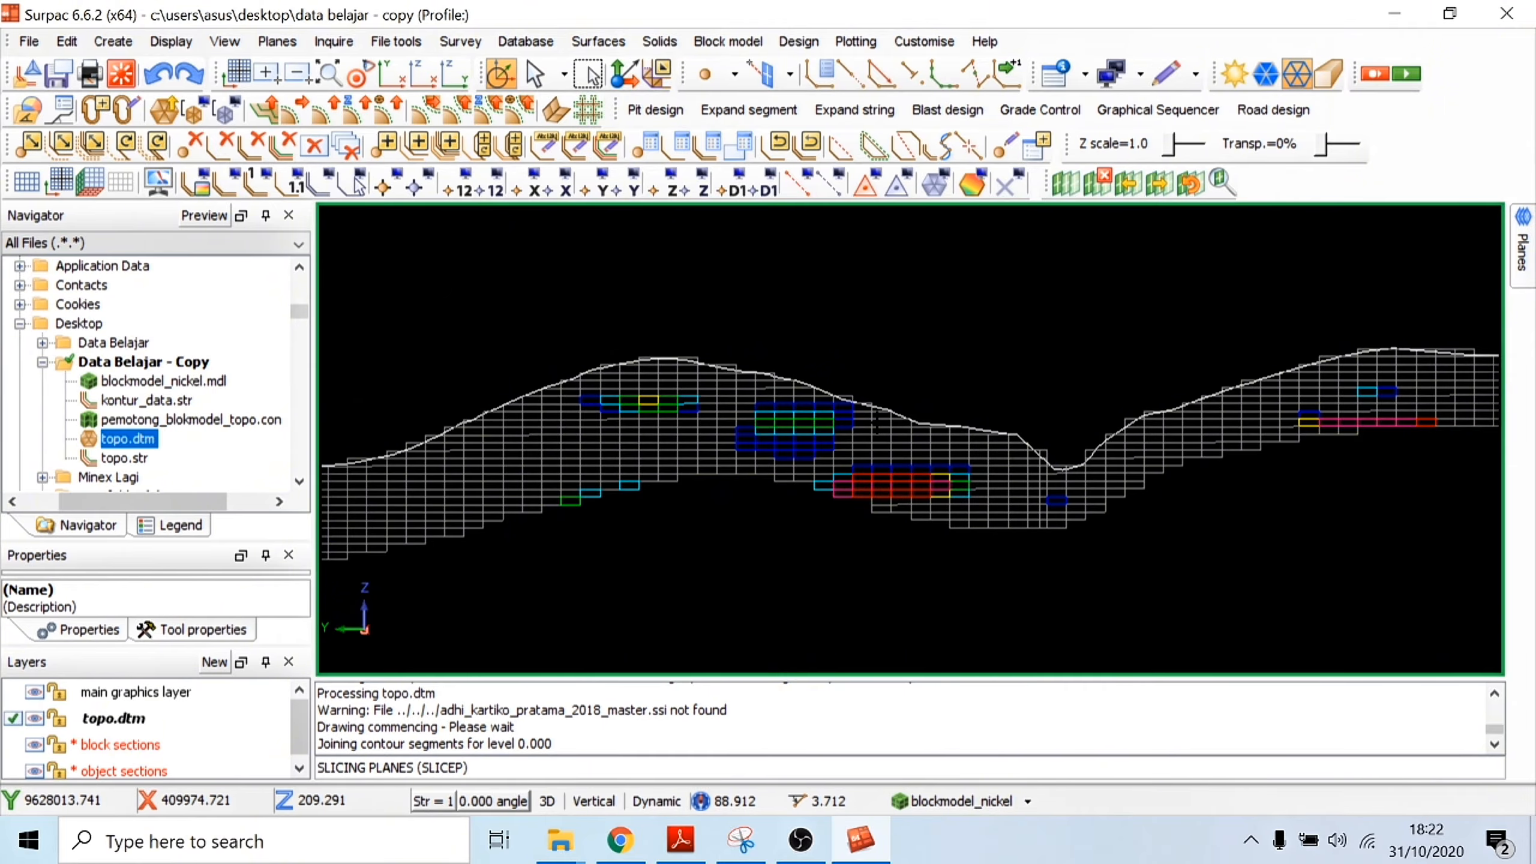
pyautogui.scroll(-1, 878, 424)
pyautogui.moveTo(878, 423); pyautogui.dragTo(880, 431)
pyautogui.scroll(4, 934, 476)
pyautogui.scroll(-4, 933, 476)
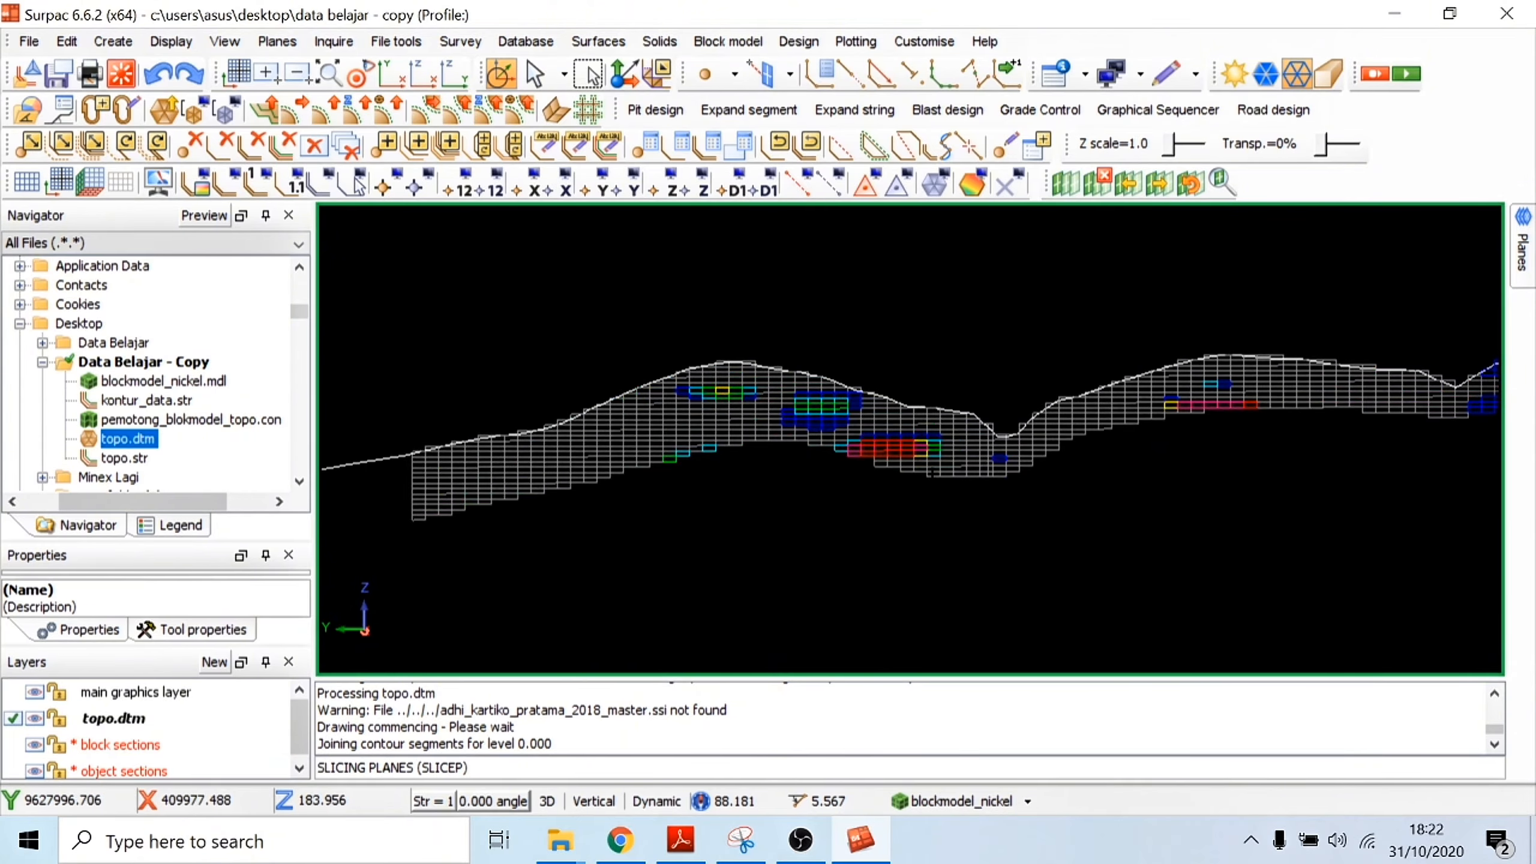
pyautogui.scroll(2, 1270, 387)
pyautogui.scroll(-3, 1240, 393)
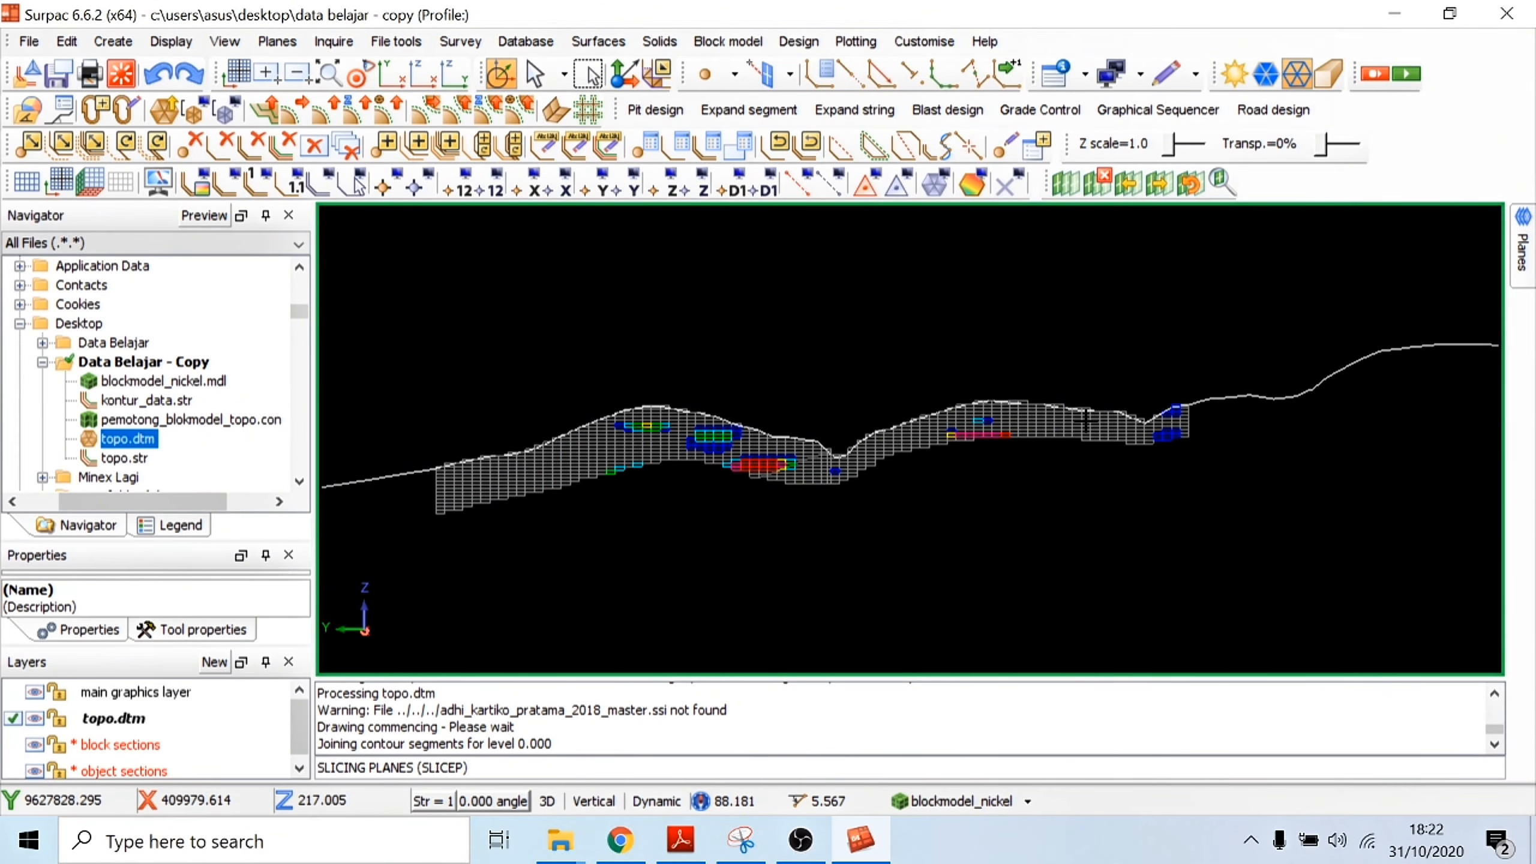
# Step: Save the object sections layer as the Surpac string file cross_section.str
pyautogui.click(85, 770)
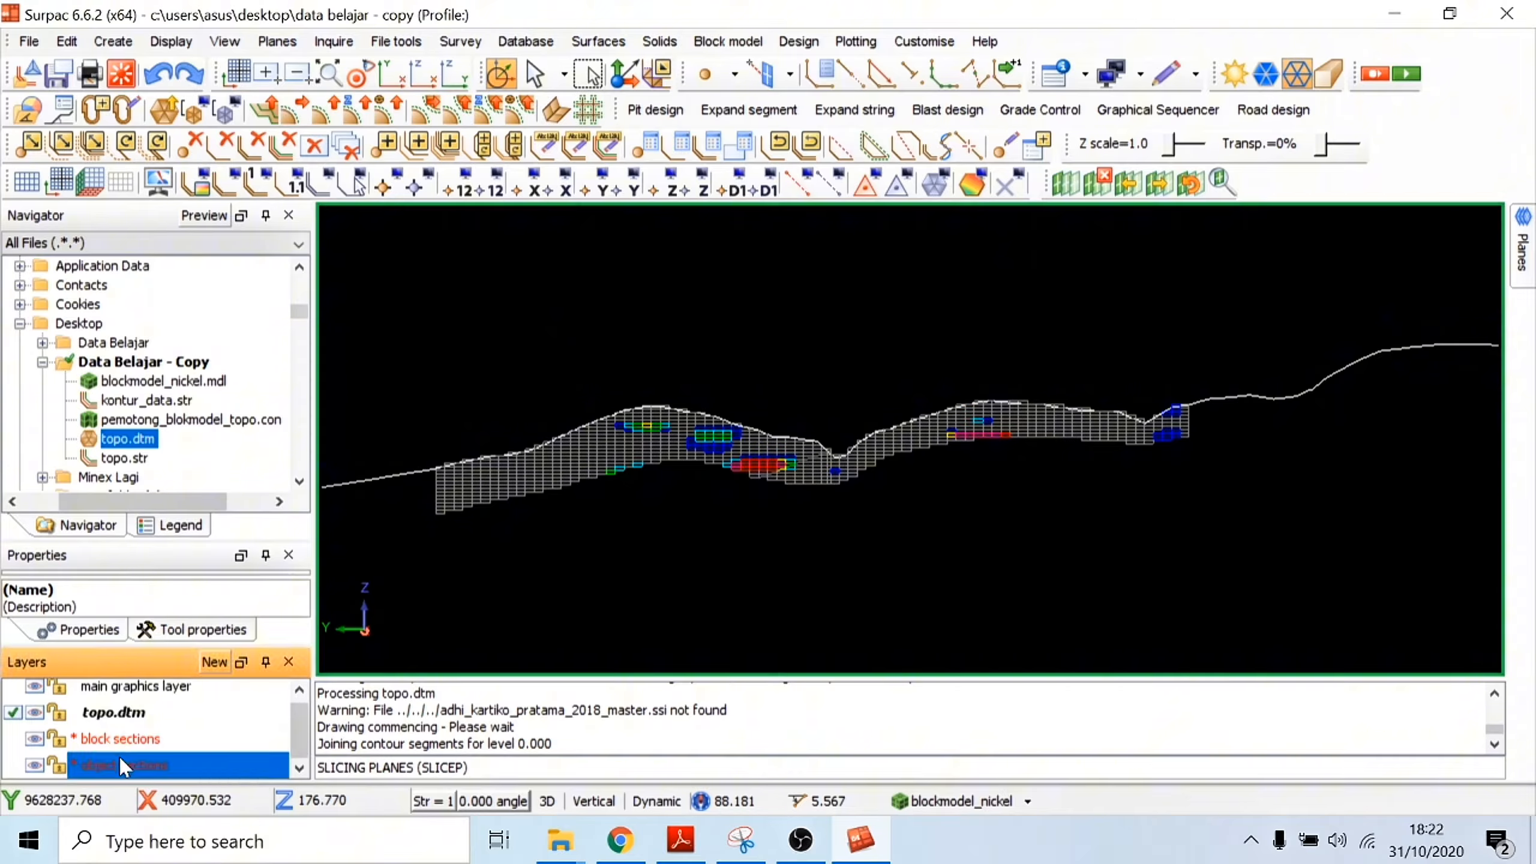
pyautogui.rightClick(120, 759)
pyautogui.click(205, 775)
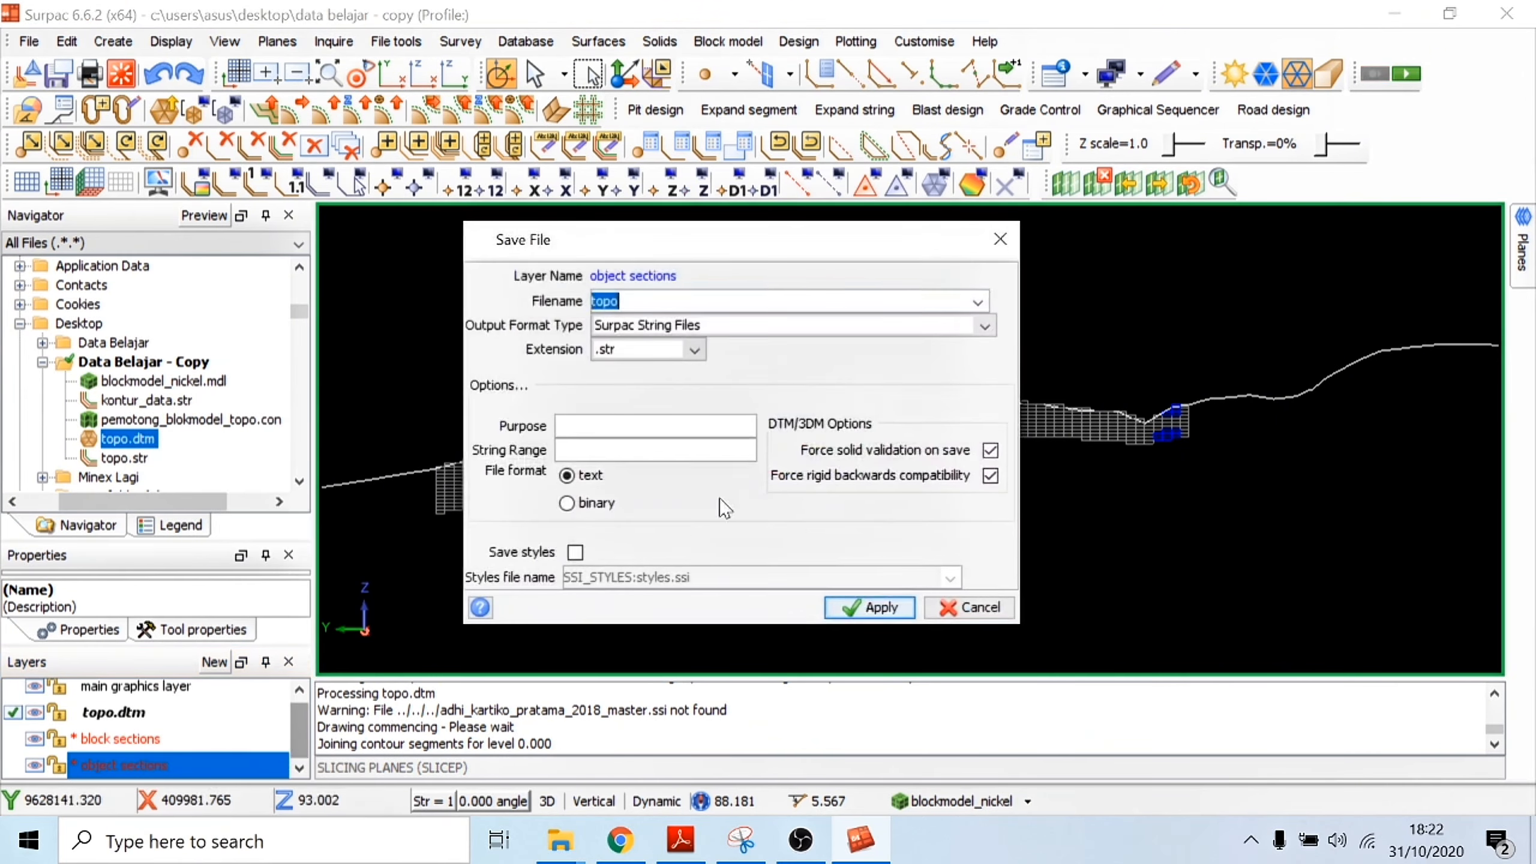
pyautogui.write('cross_section')
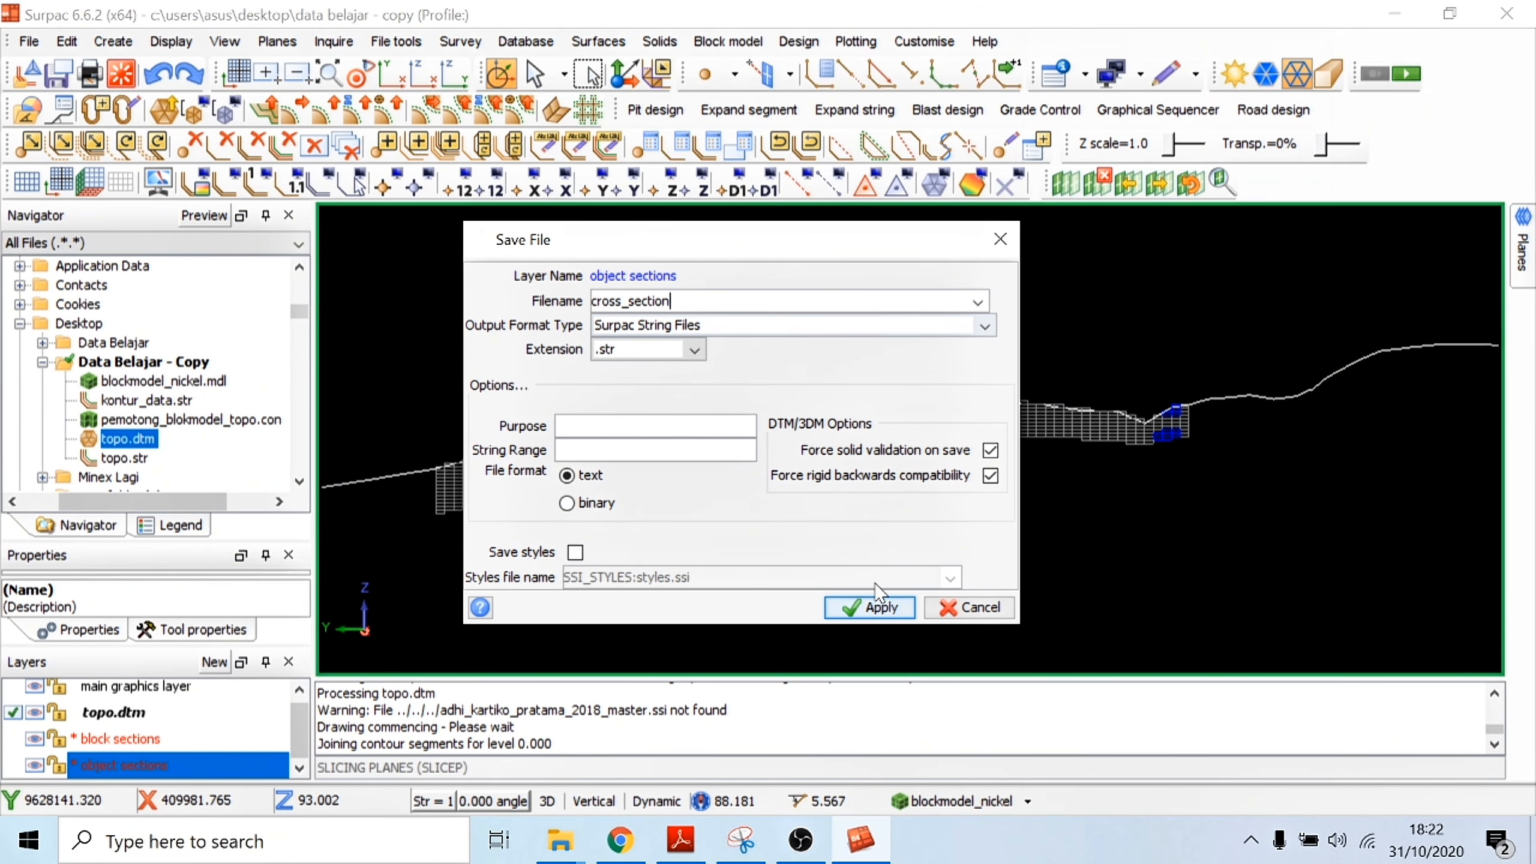
pyautogui.click(868, 606)
# Step: Save the block sections layer as the Surpac string file block_section.str
pyautogui.click(121, 738)
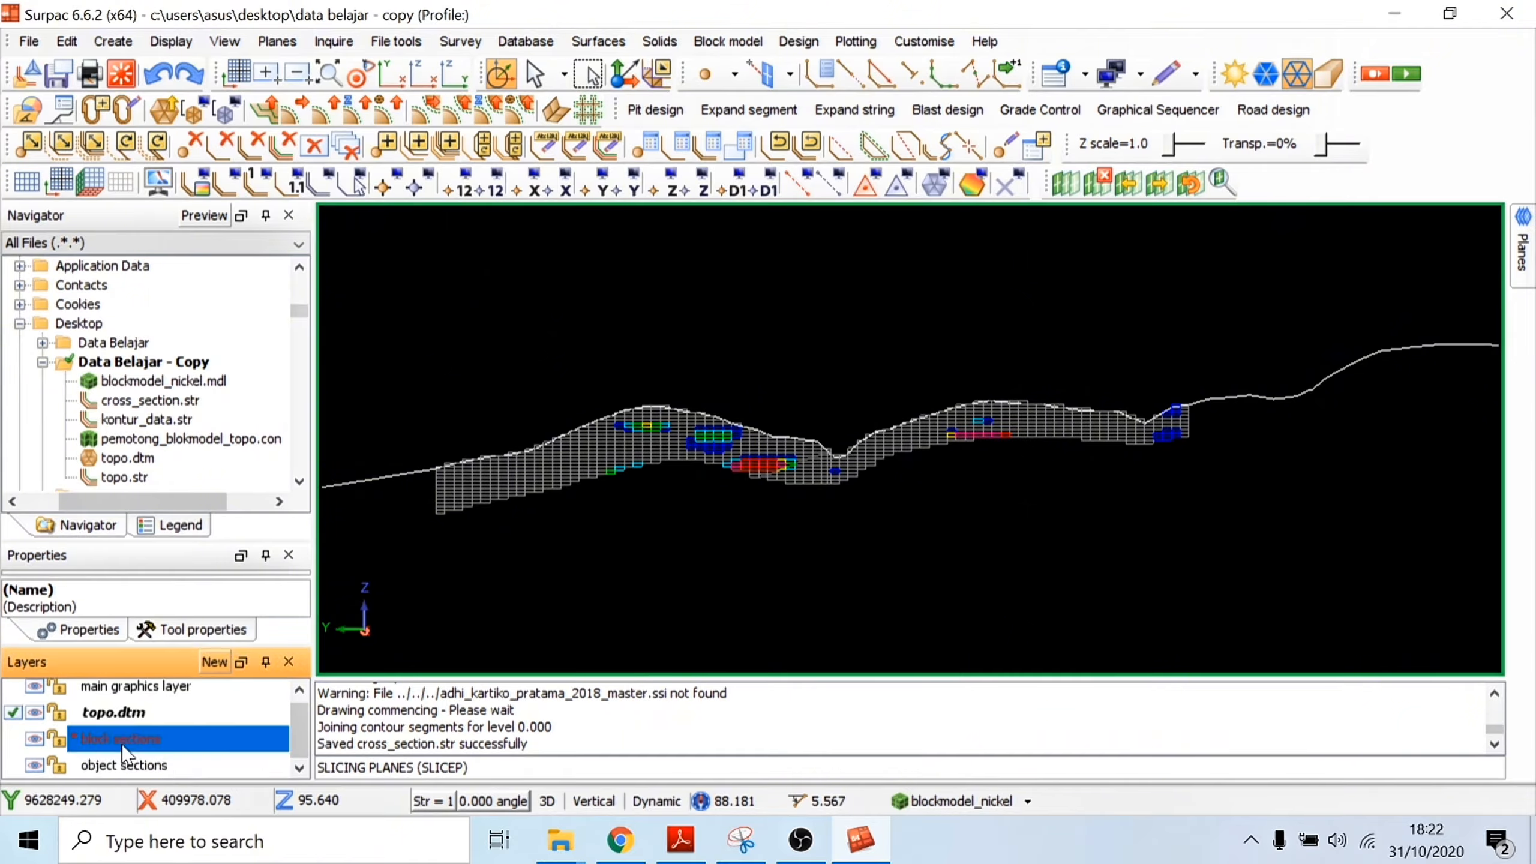
pyautogui.rightClick(121, 738)
pyautogui.click(203, 776)
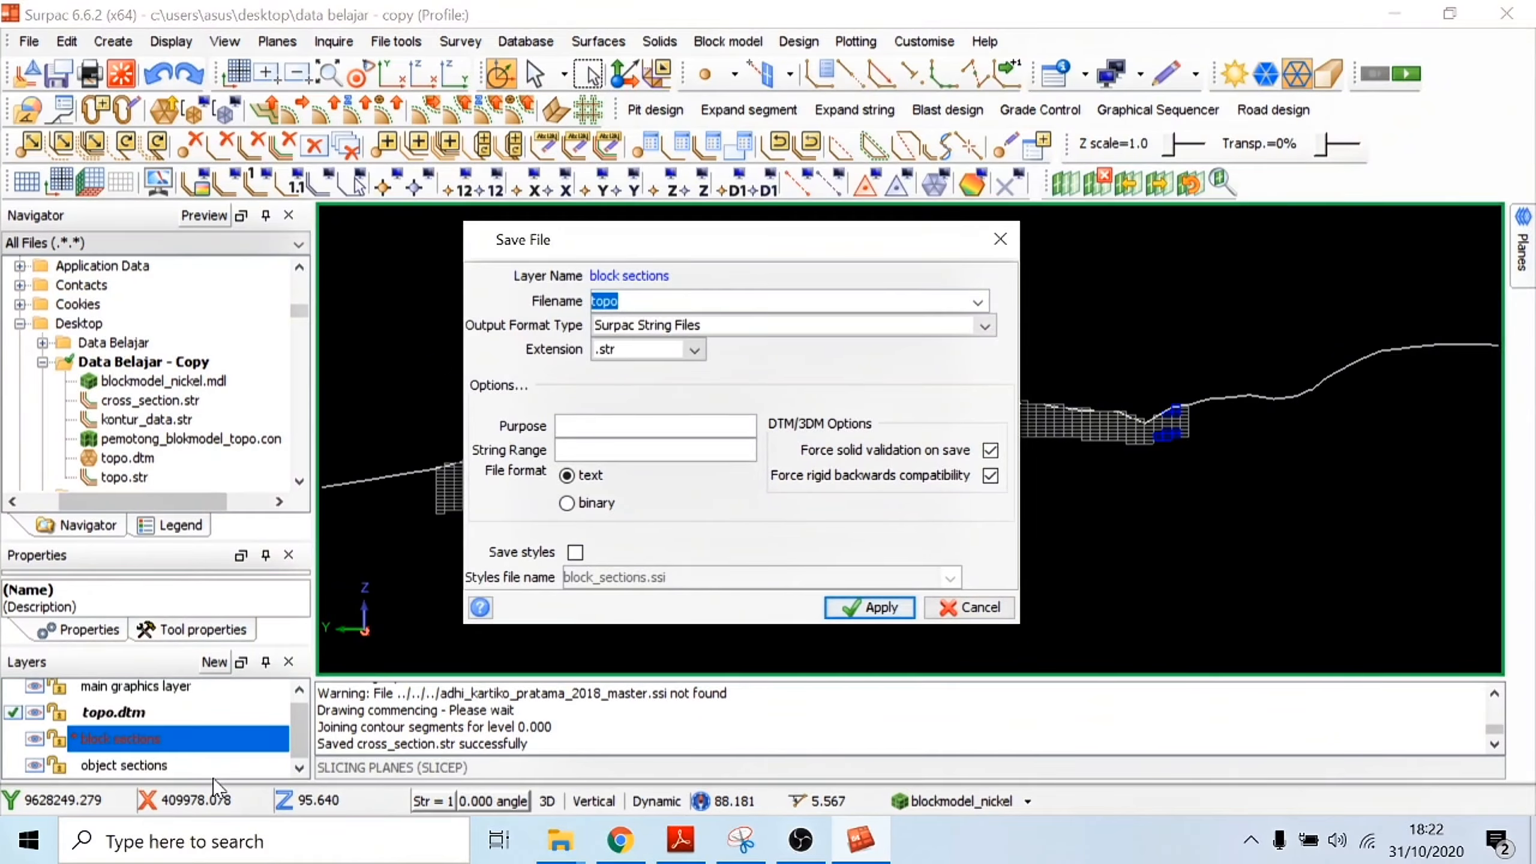
pyautogui.write('block_section')
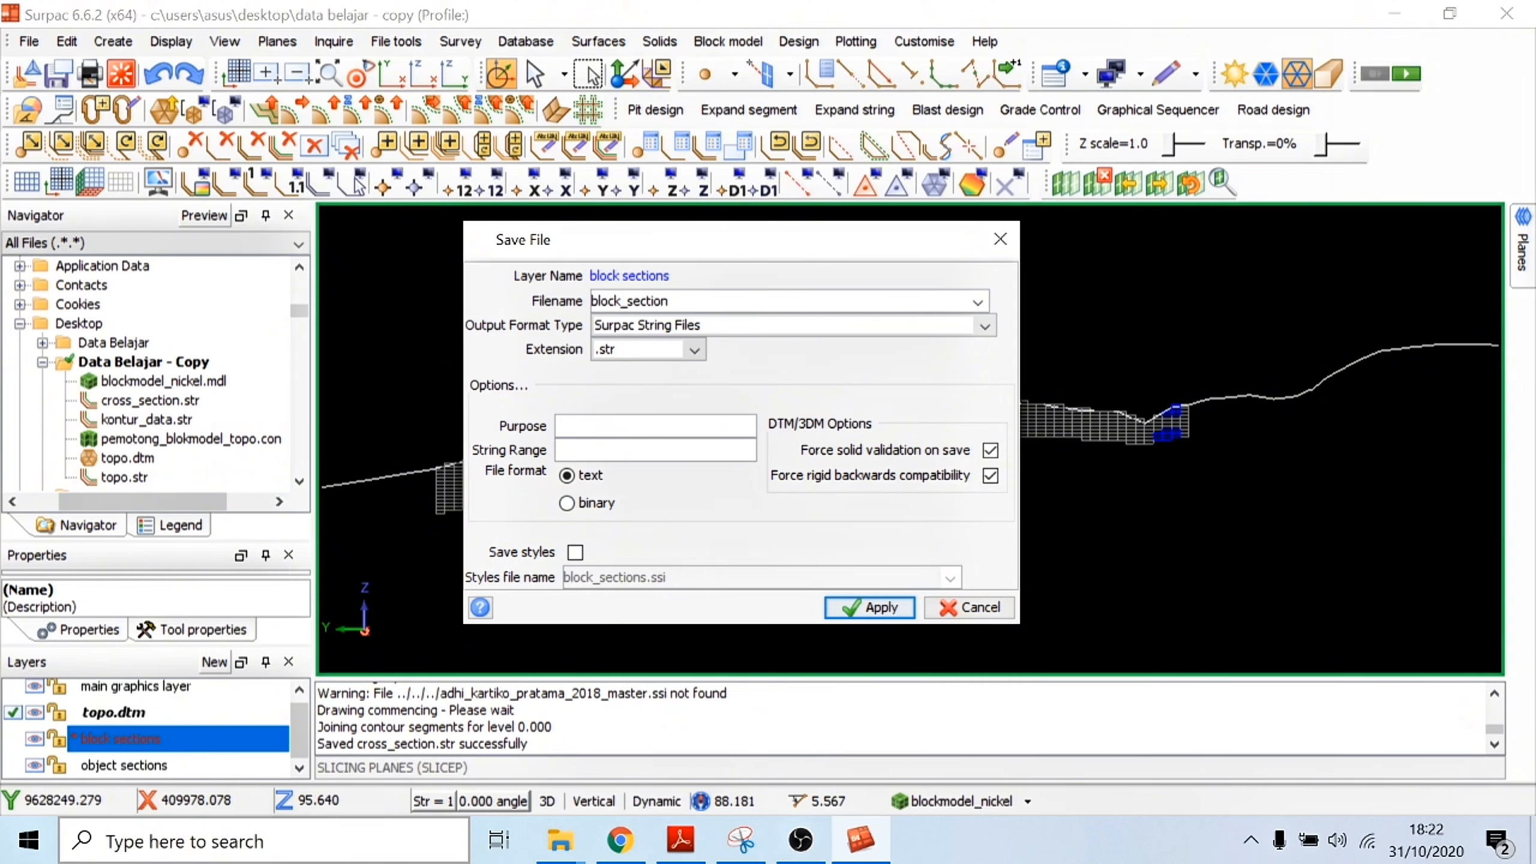
pyautogui.click(869, 607)
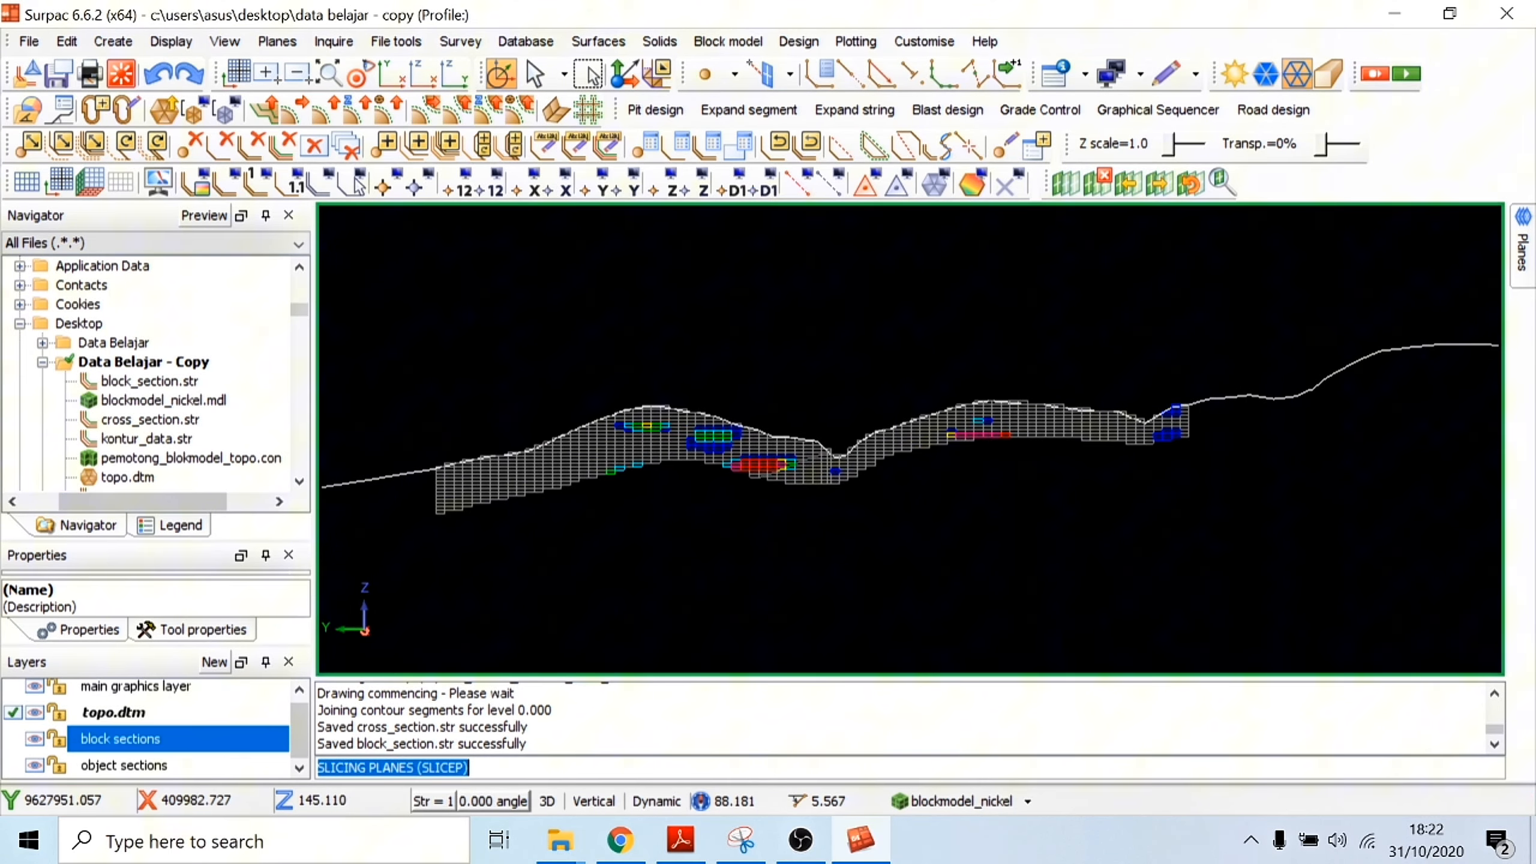
# Step: Review the file extensions and output format types available for saving the block sections layer
pyautogui.rightClick(135, 748)
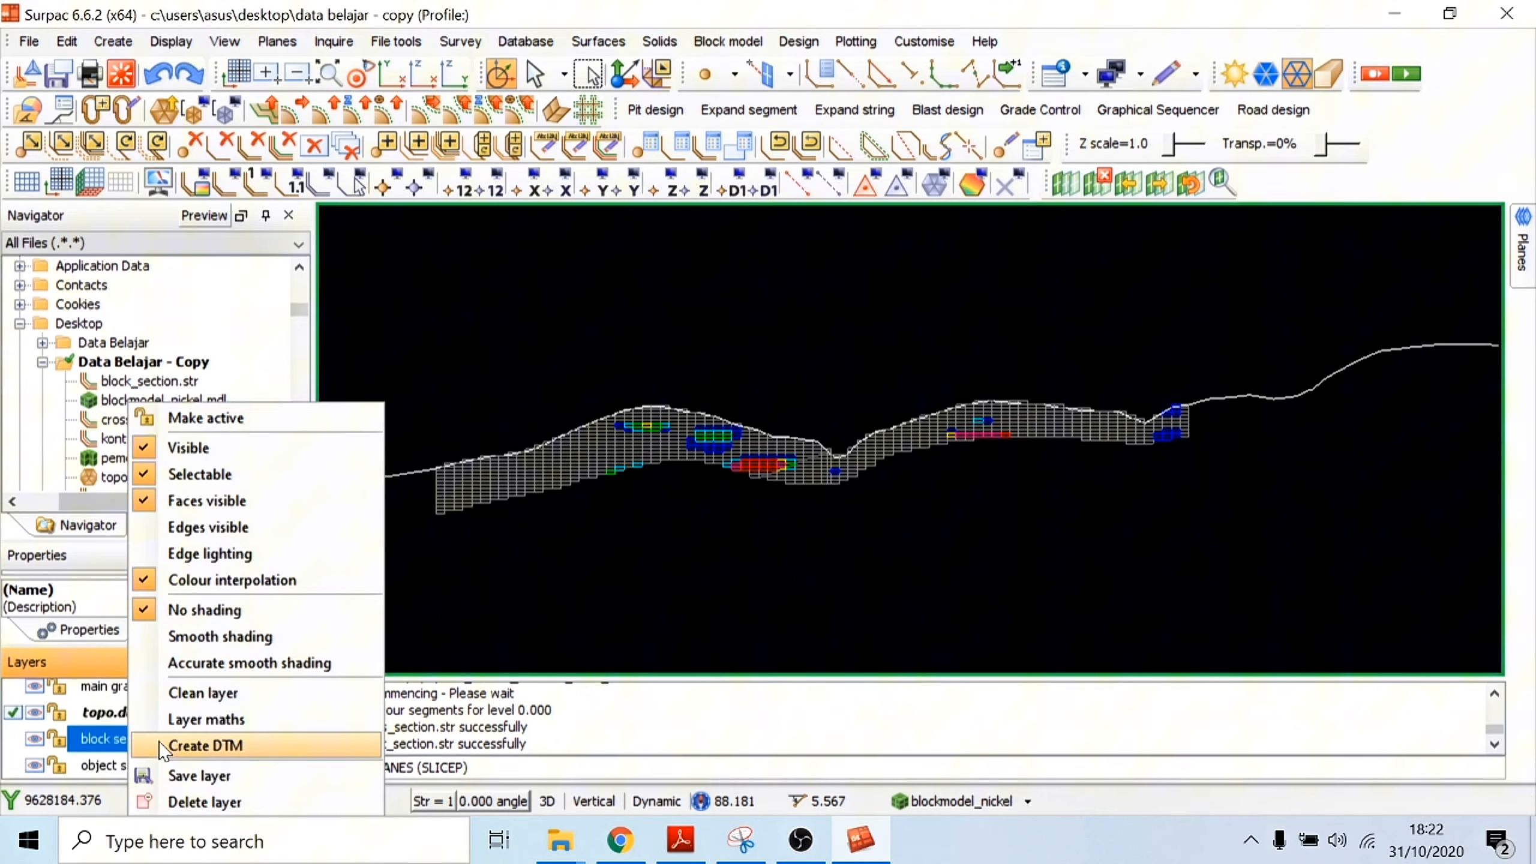
pyautogui.click(236, 772)
pyautogui.click(694, 349)
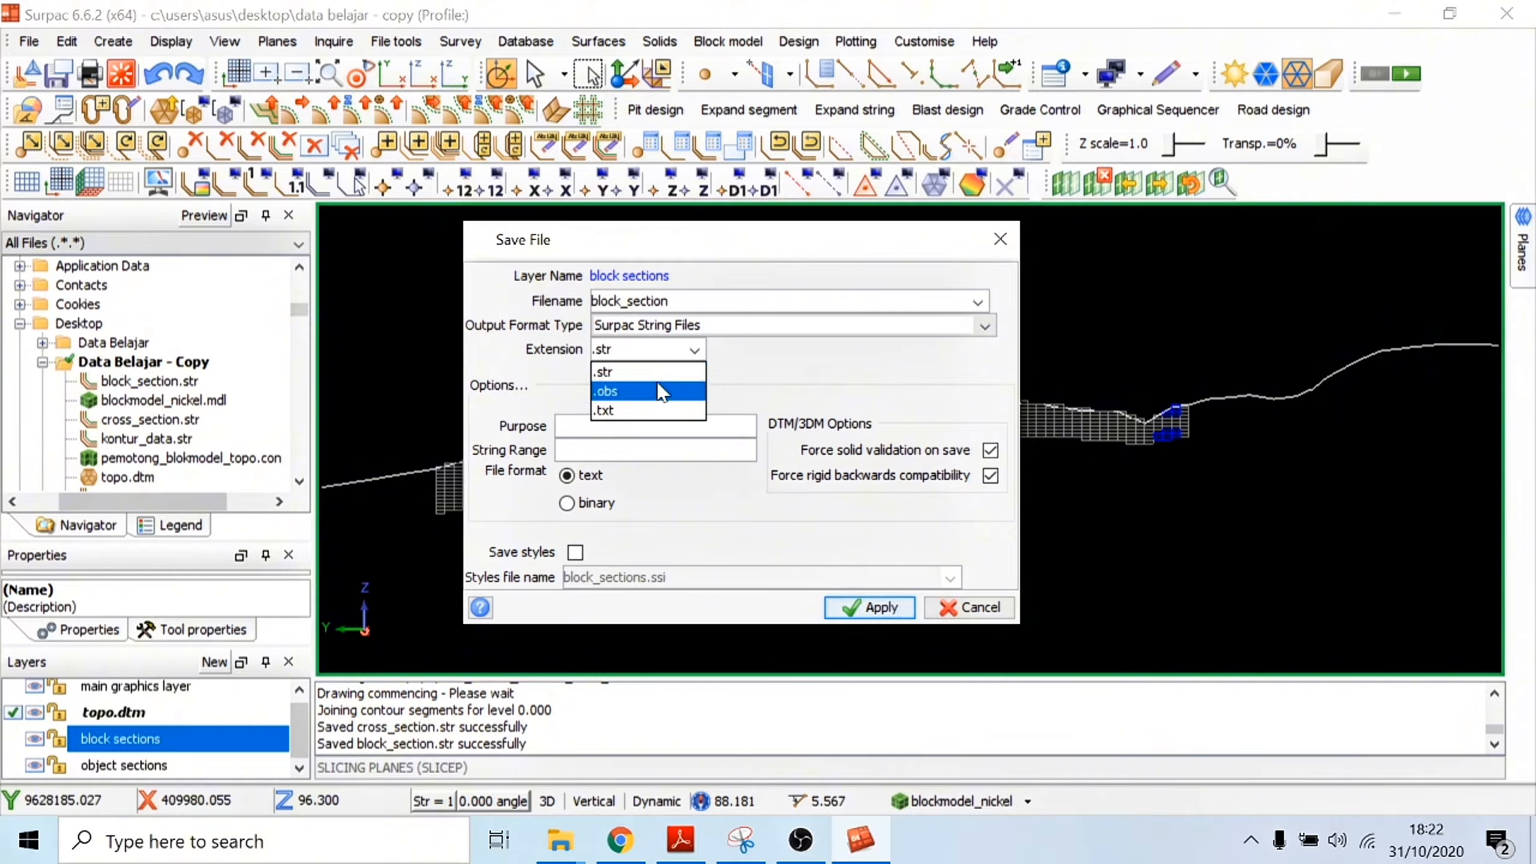
pyautogui.click(635, 370)
pyautogui.click(987, 330)
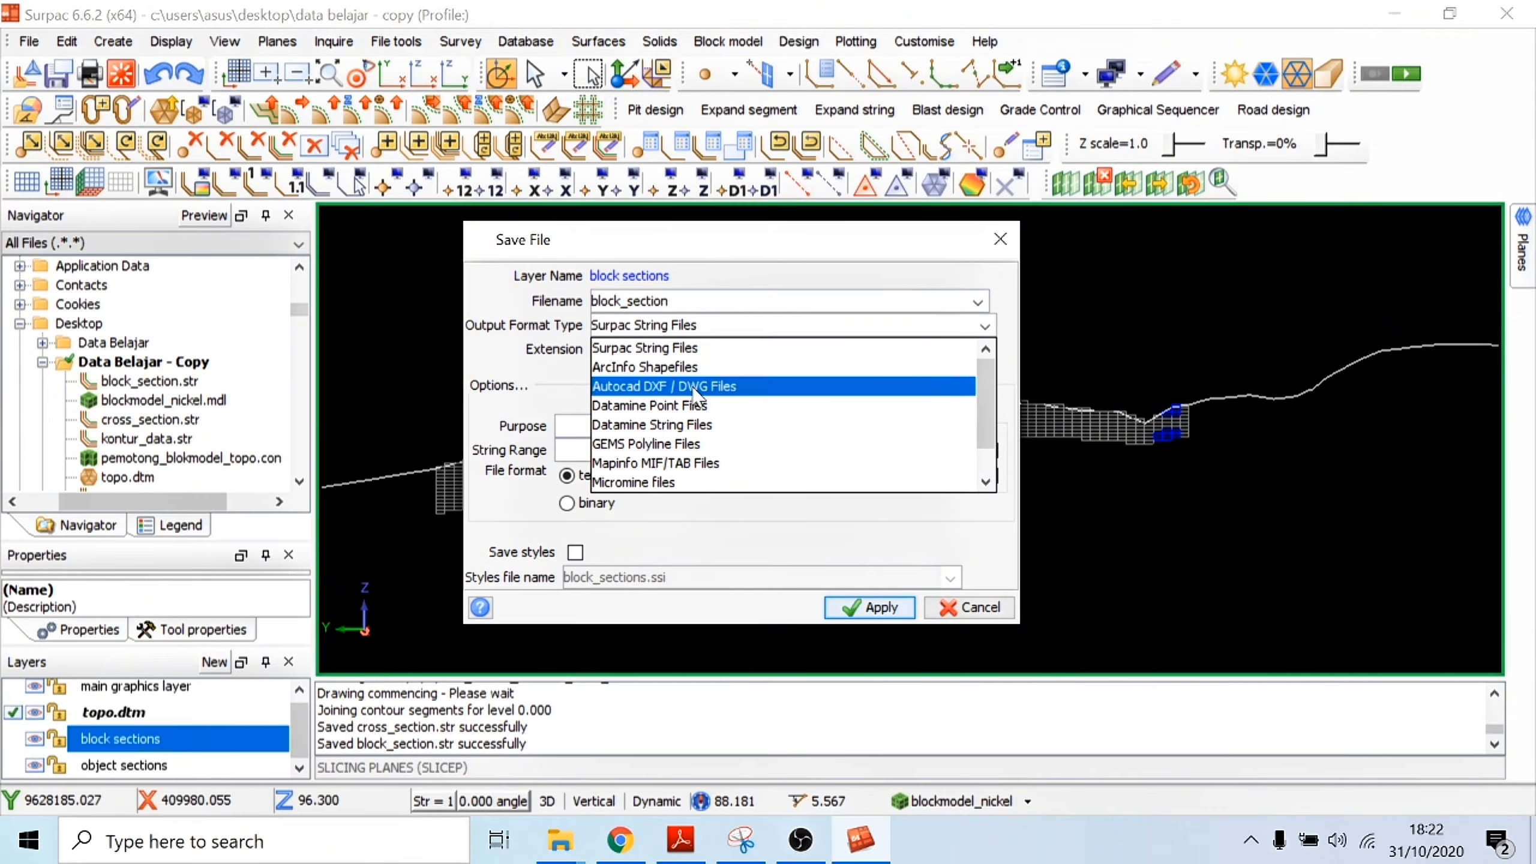
pyautogui.scroll(-1, 665, 478)
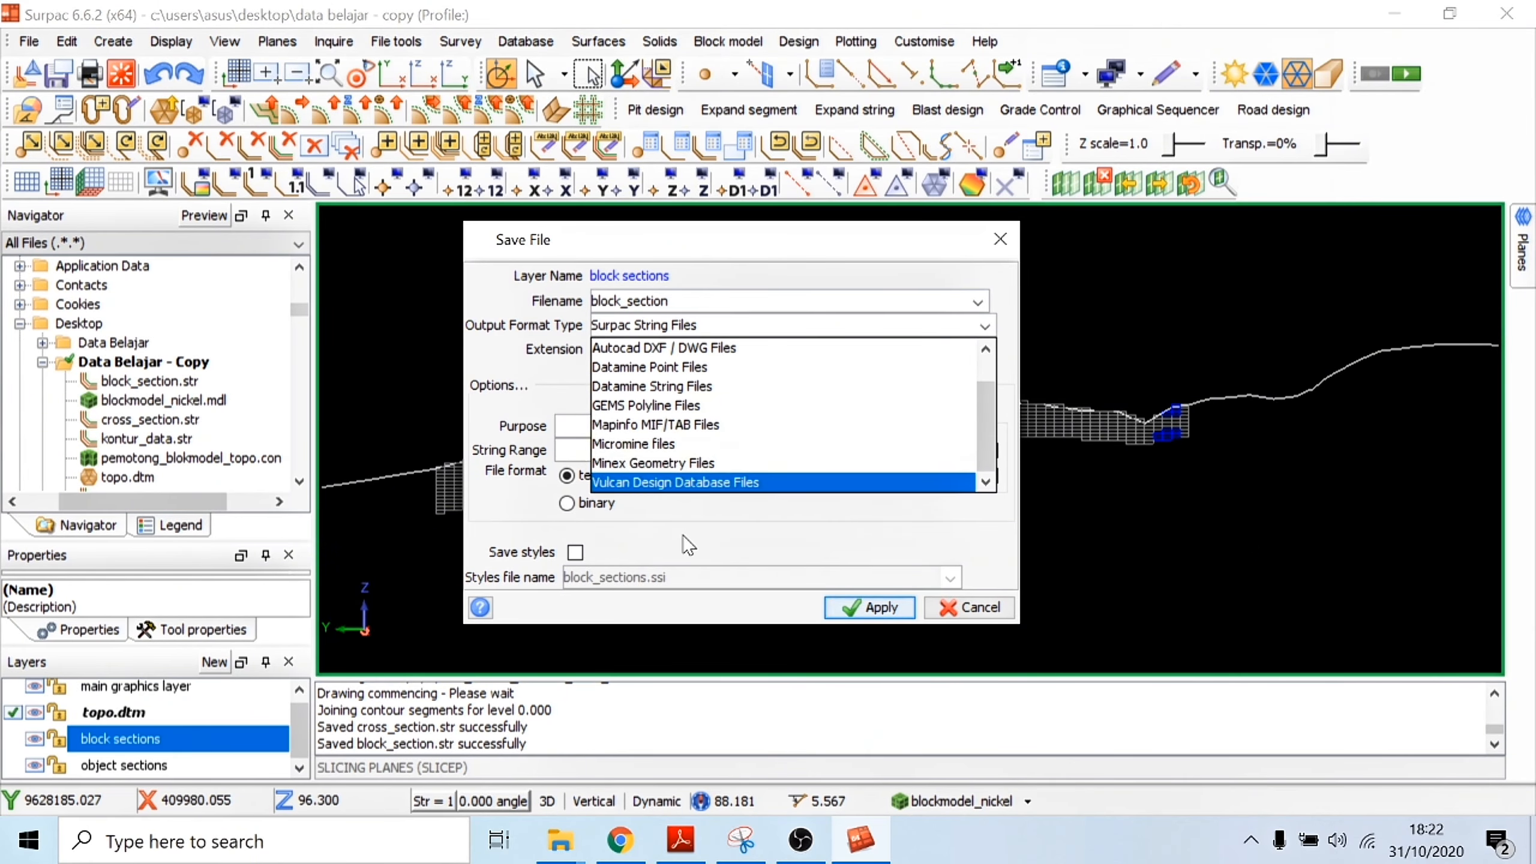
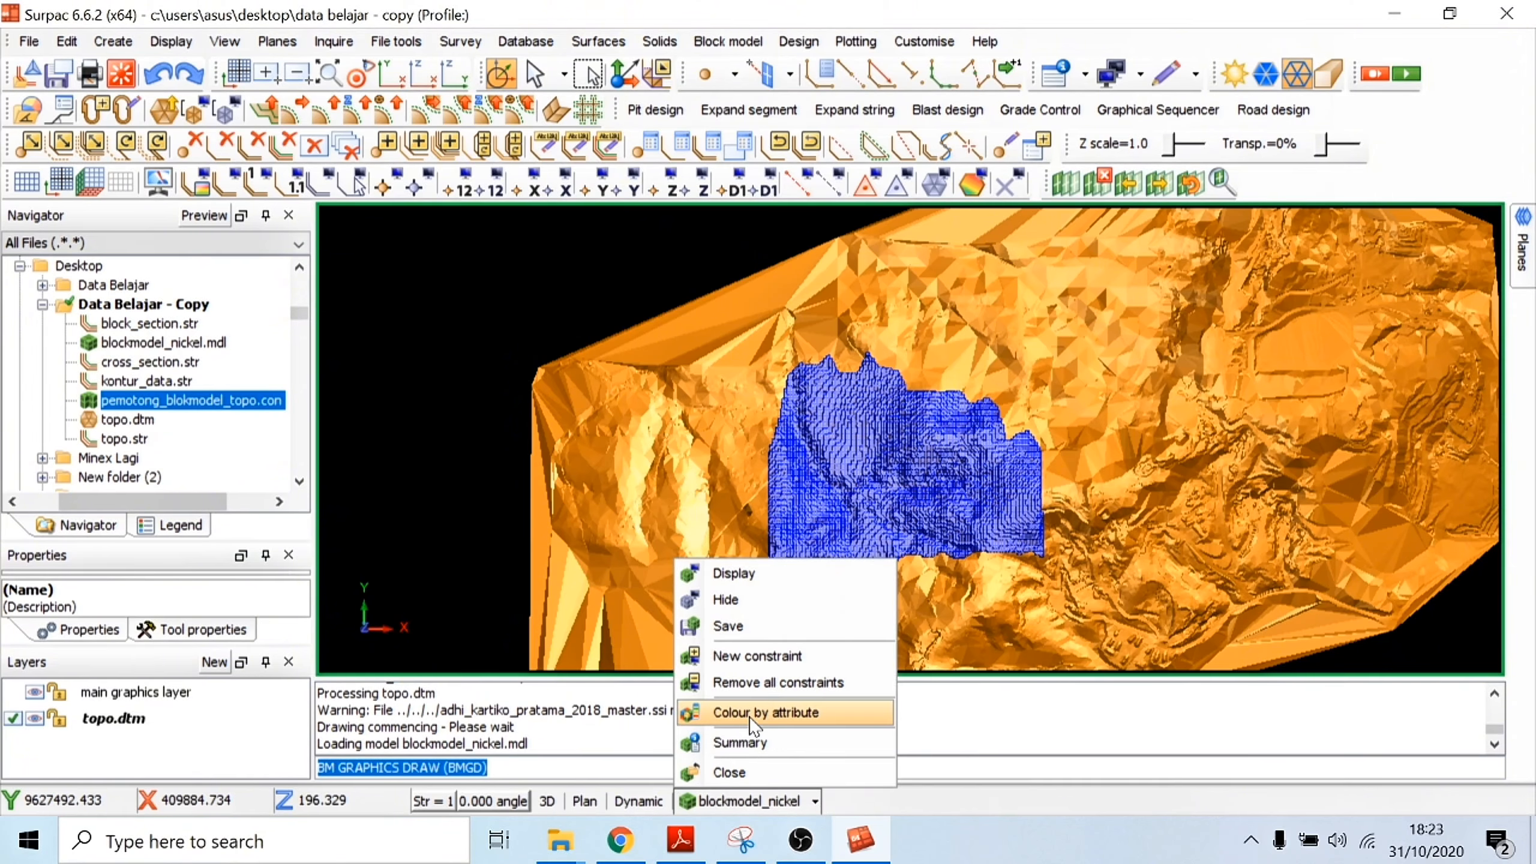
# Step: Open attribute colouring for the nickel block model and scan the ni_id32 attribute to generate colour ranges
pyautogui.click(765, 712)
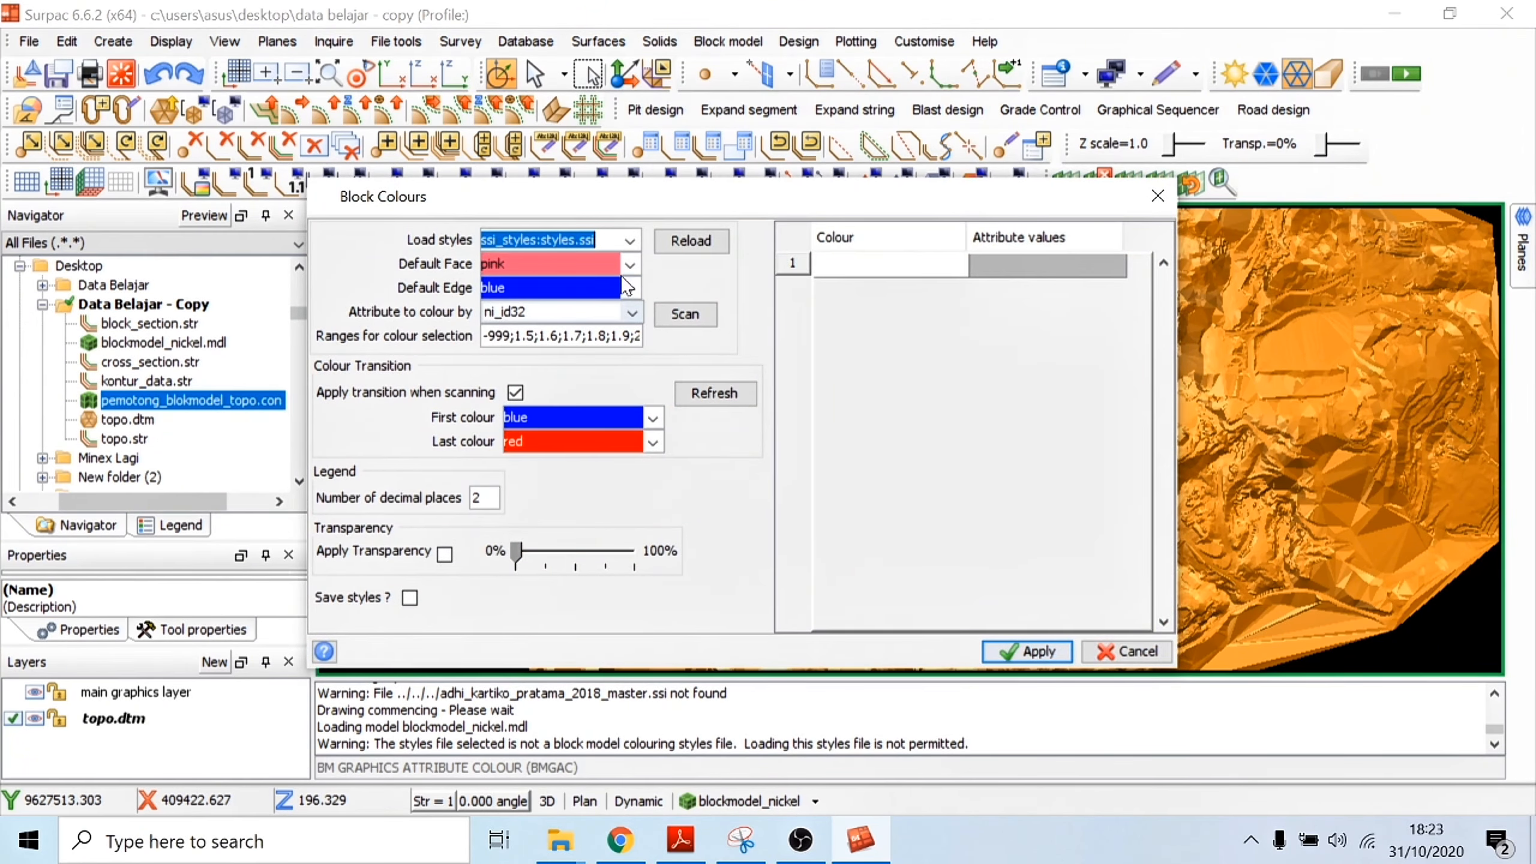
pyautogui.press('Tab')
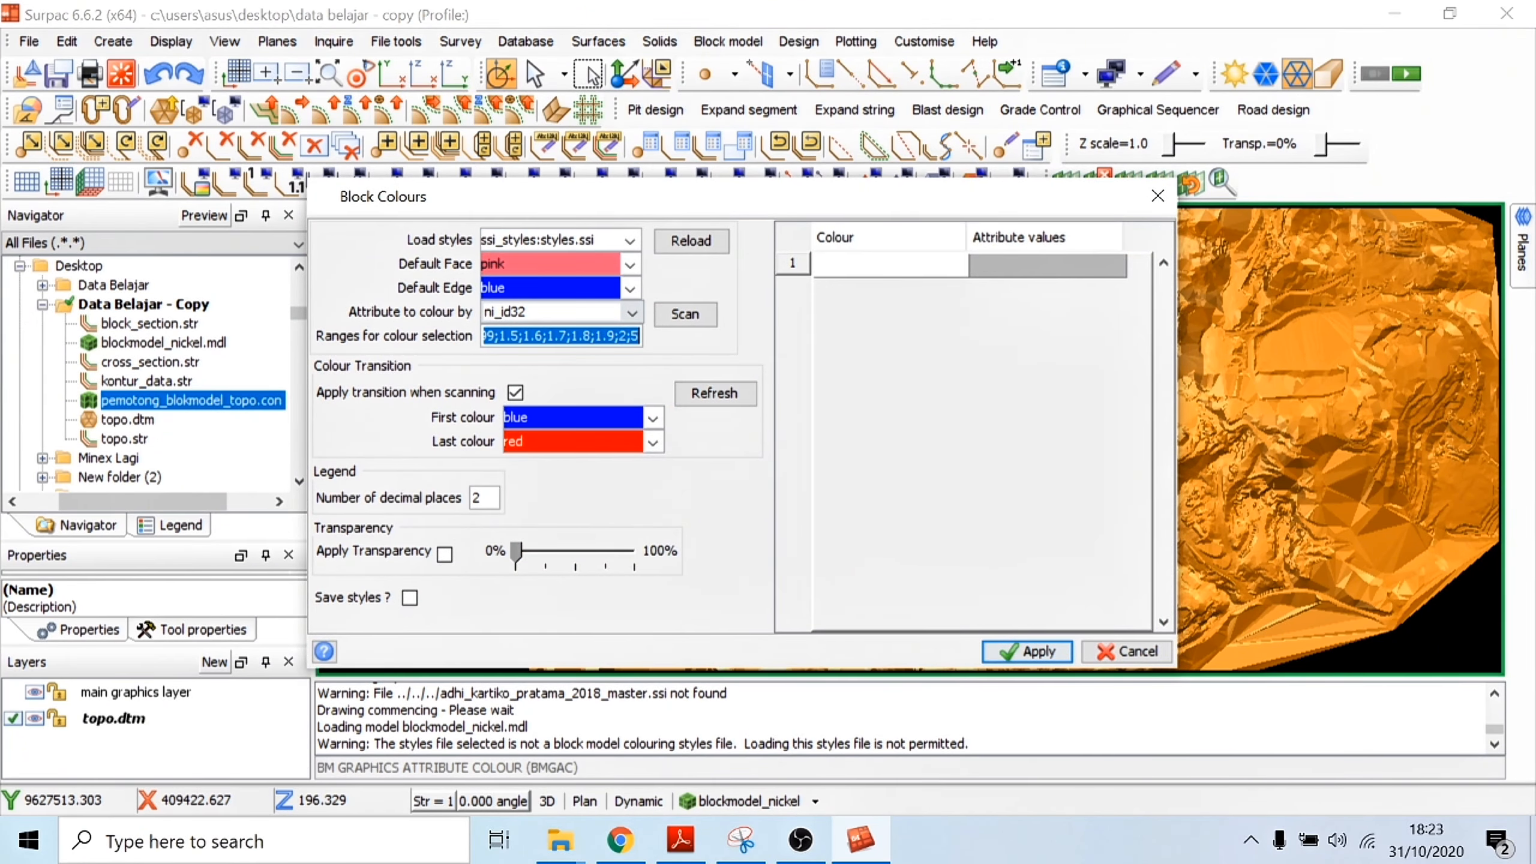
pyautogui.click(691, 241)
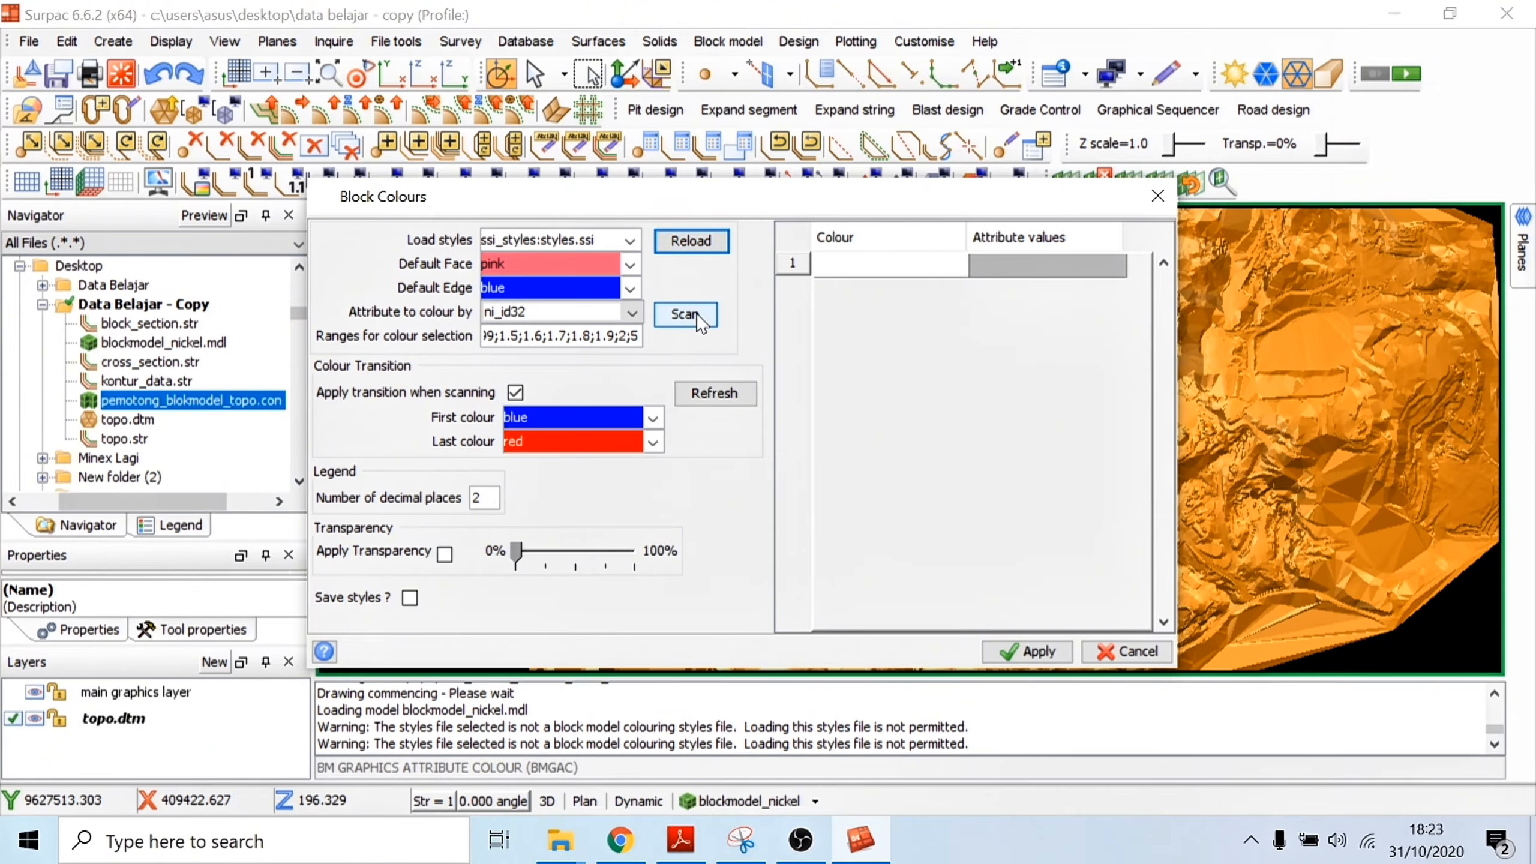
pyautogui.click(695, 316)
pyautogui.click(895, 274)
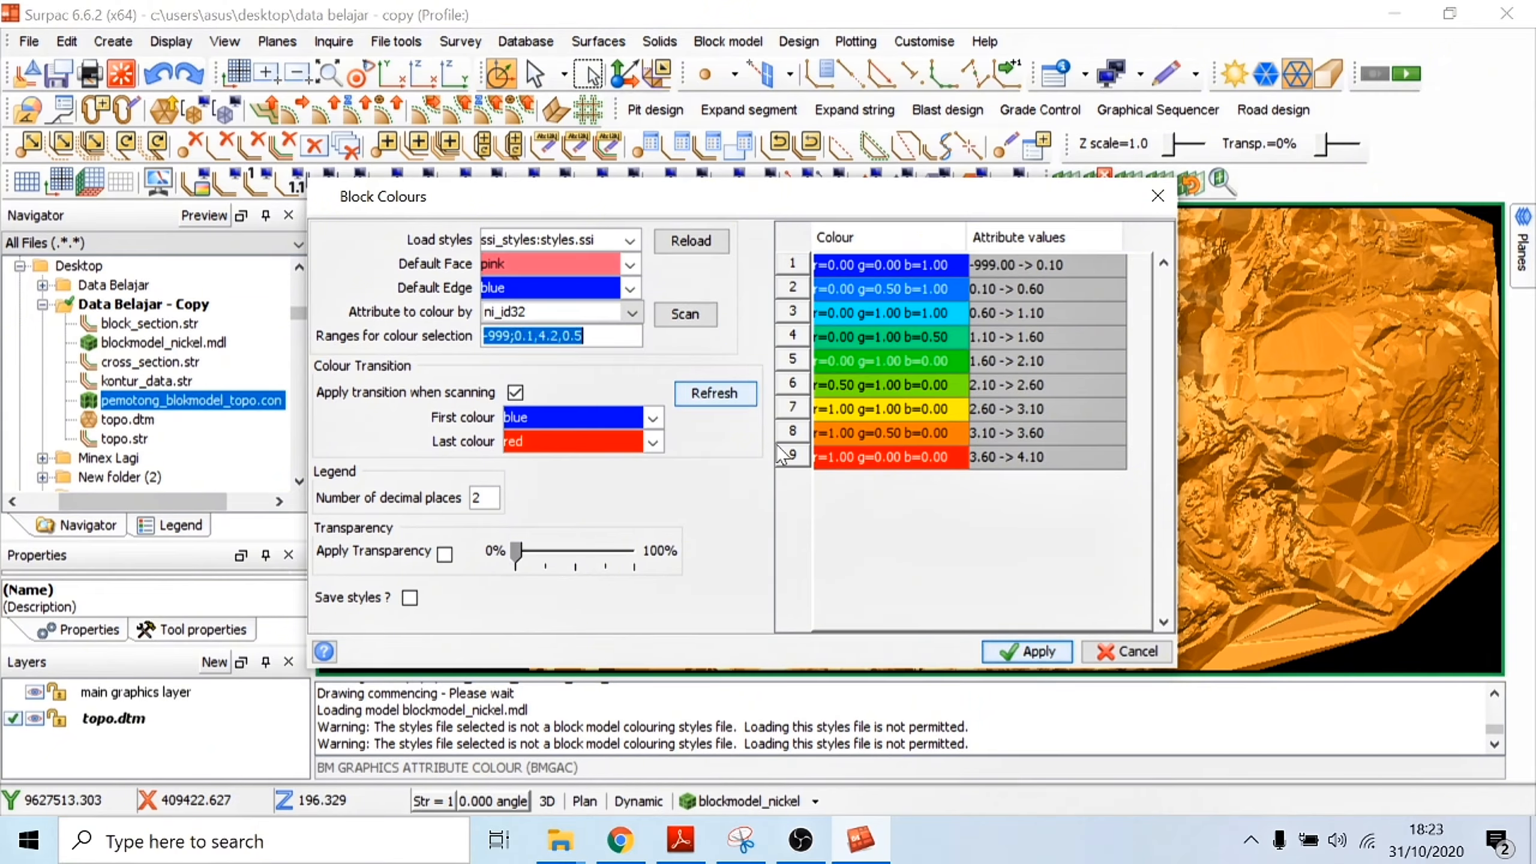
pyautogui.click(730, 403)
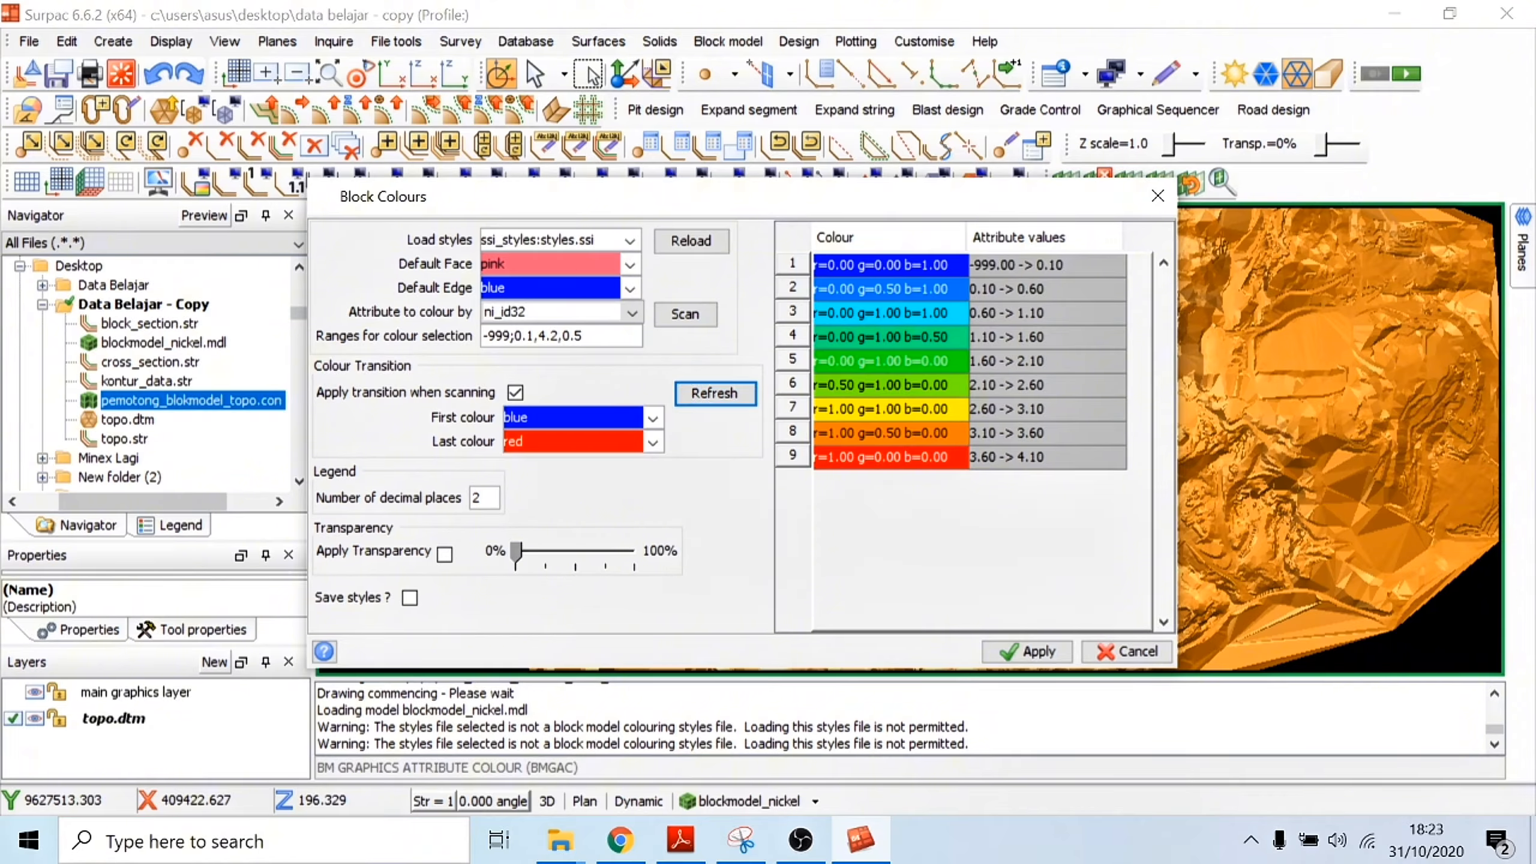
pyautogui.click(630, 240)
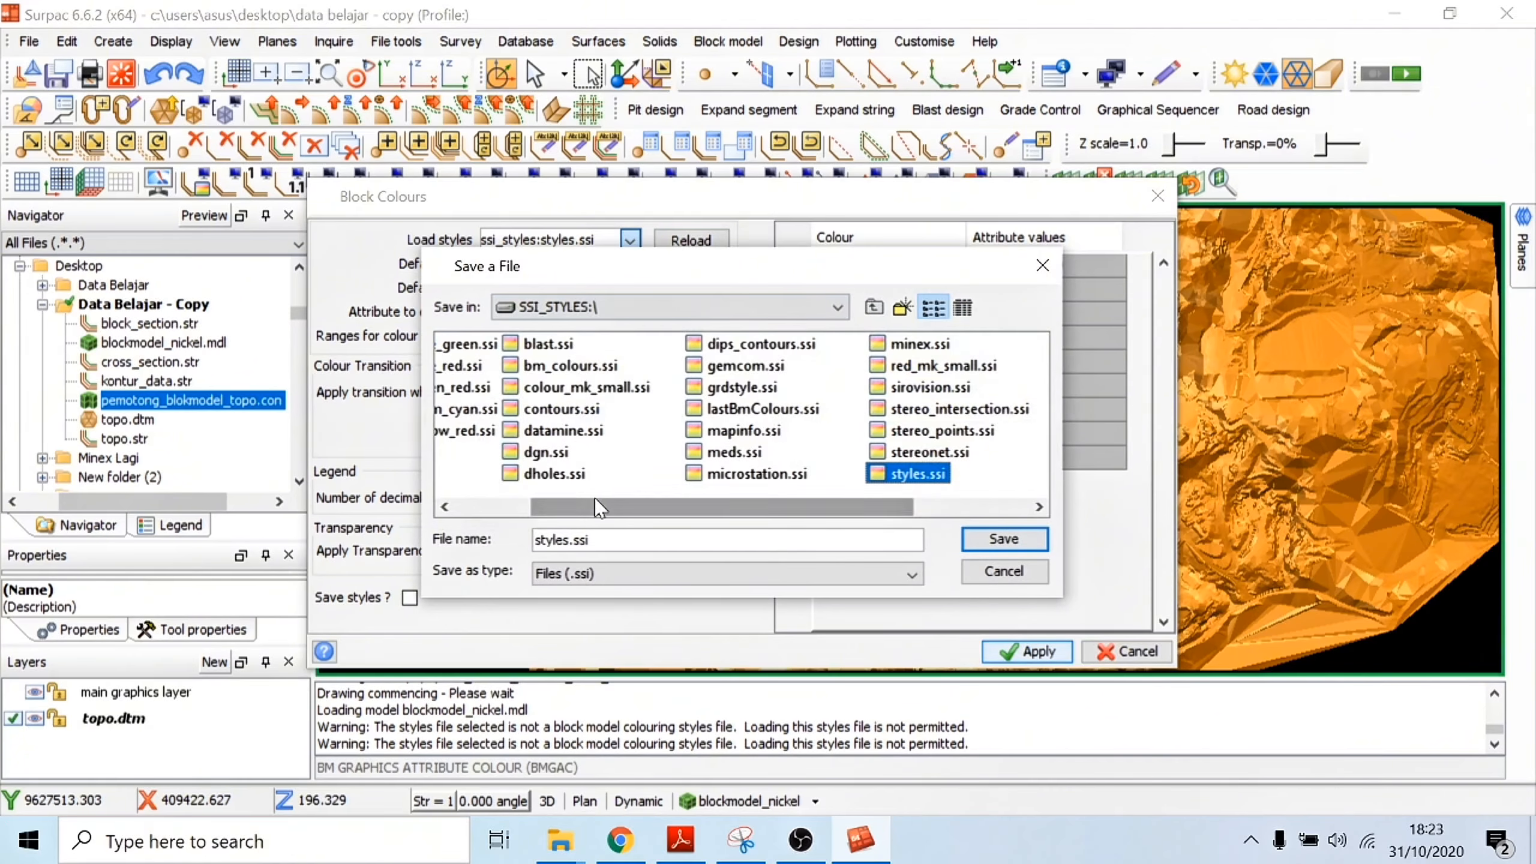
pyautogui.moveTo(599, 506); pyautogui.dragTo(528, 507)
pyautogui.click(1041, 268)
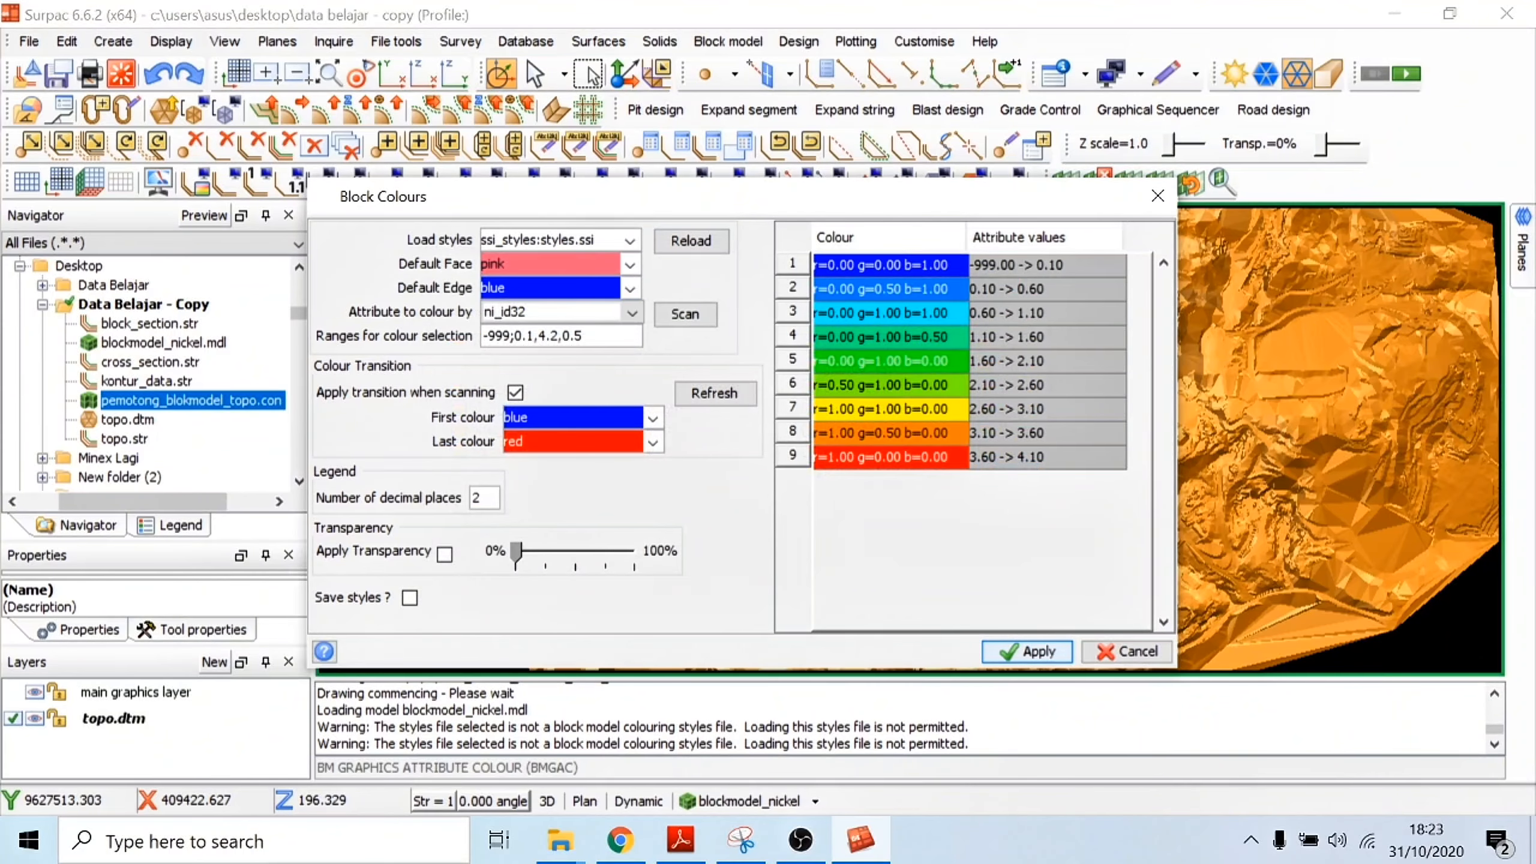
# Step: Set the ni_id32 colour ranges to -999;1.5;1.6;1.7;1.8;1.9;2;5 and regenerate the colour table
pyautogui.click(562, 336)
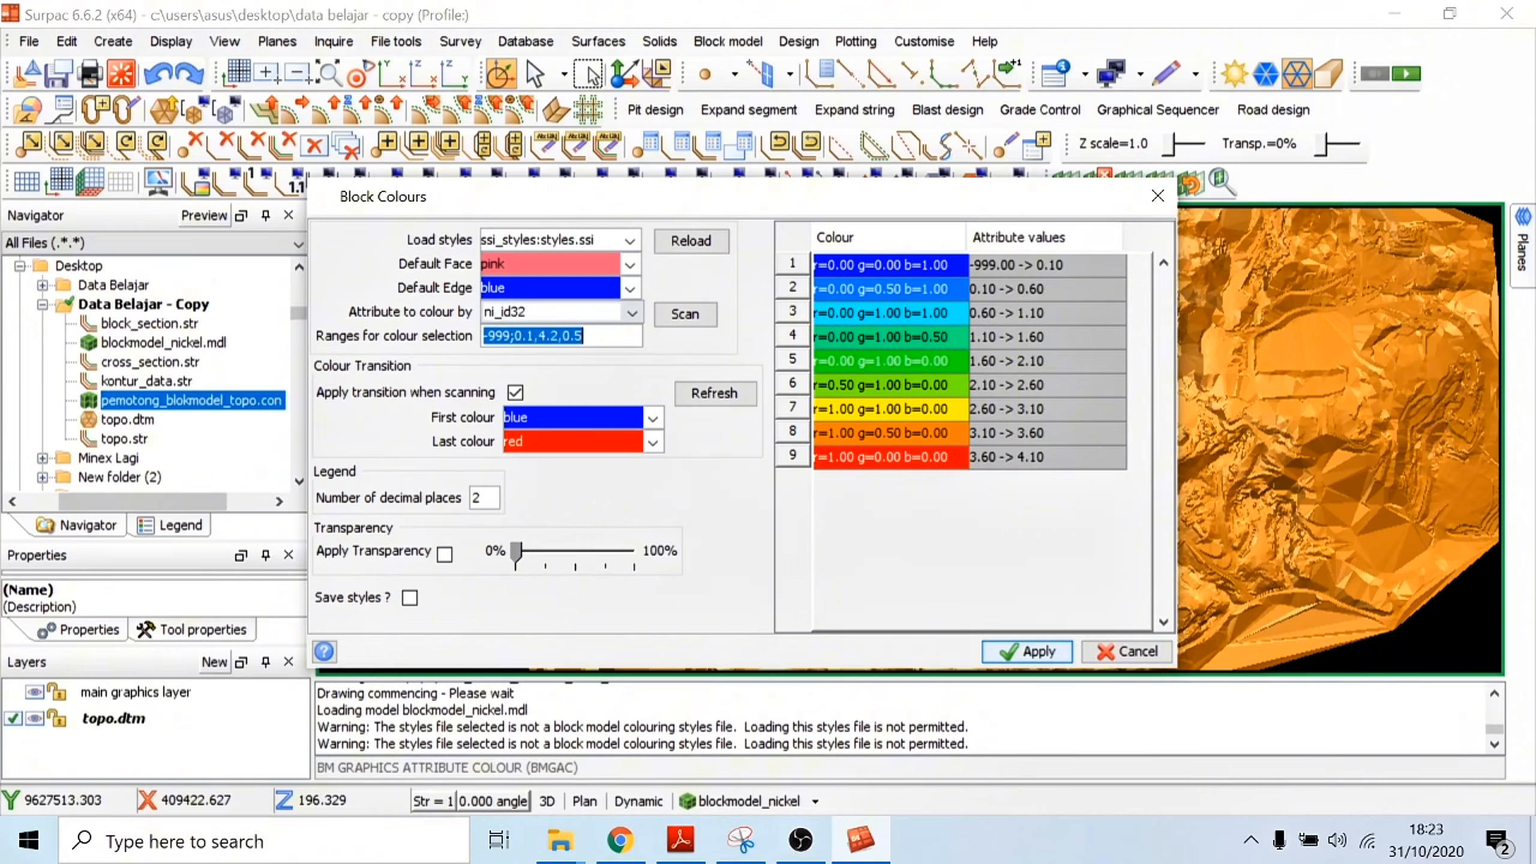
pyautogui.write('-')
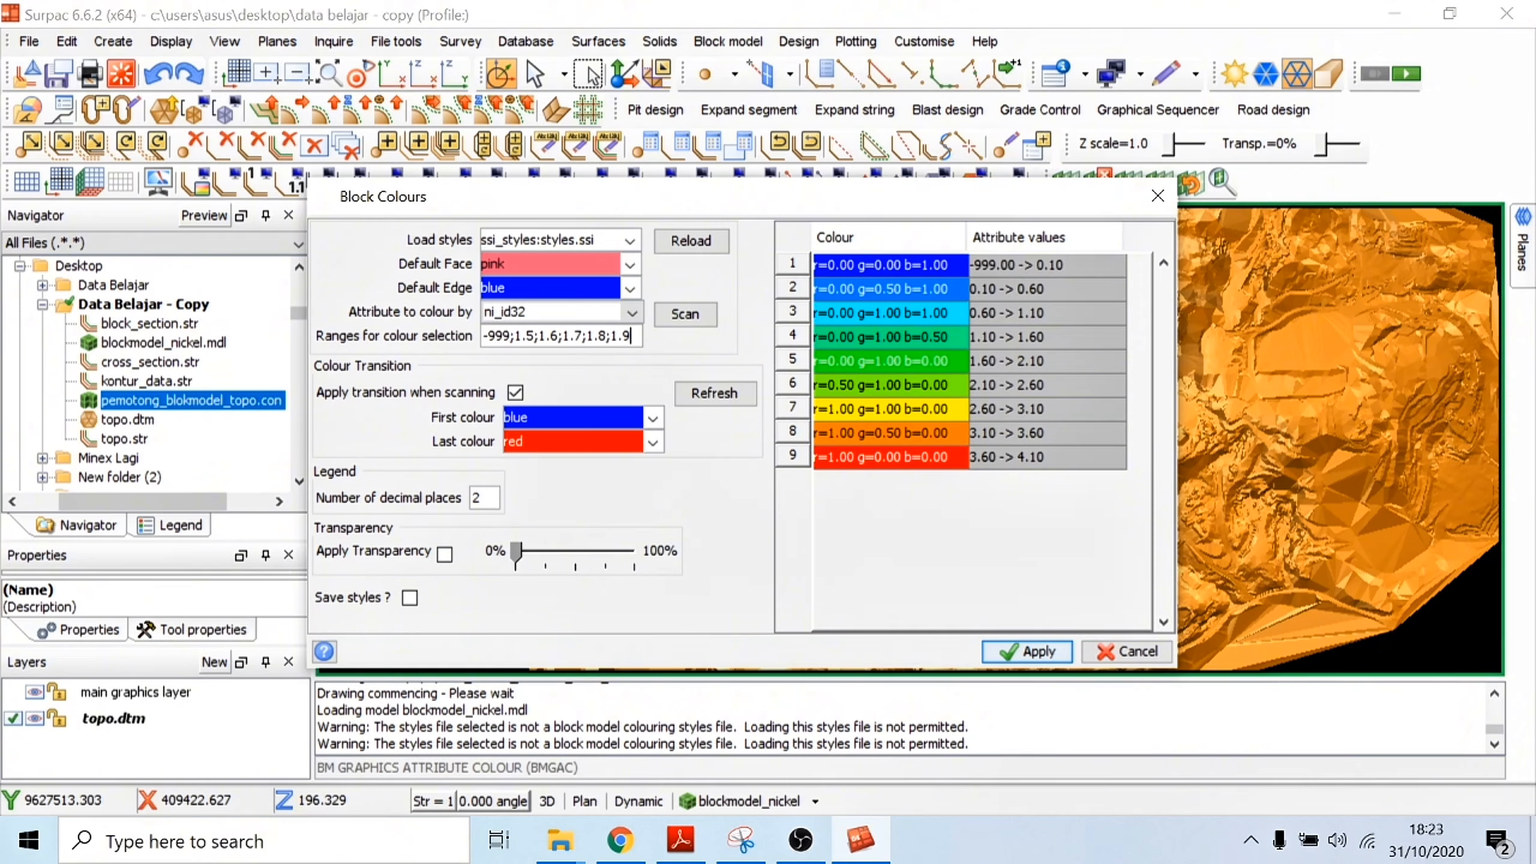
pyautogui.write('2')
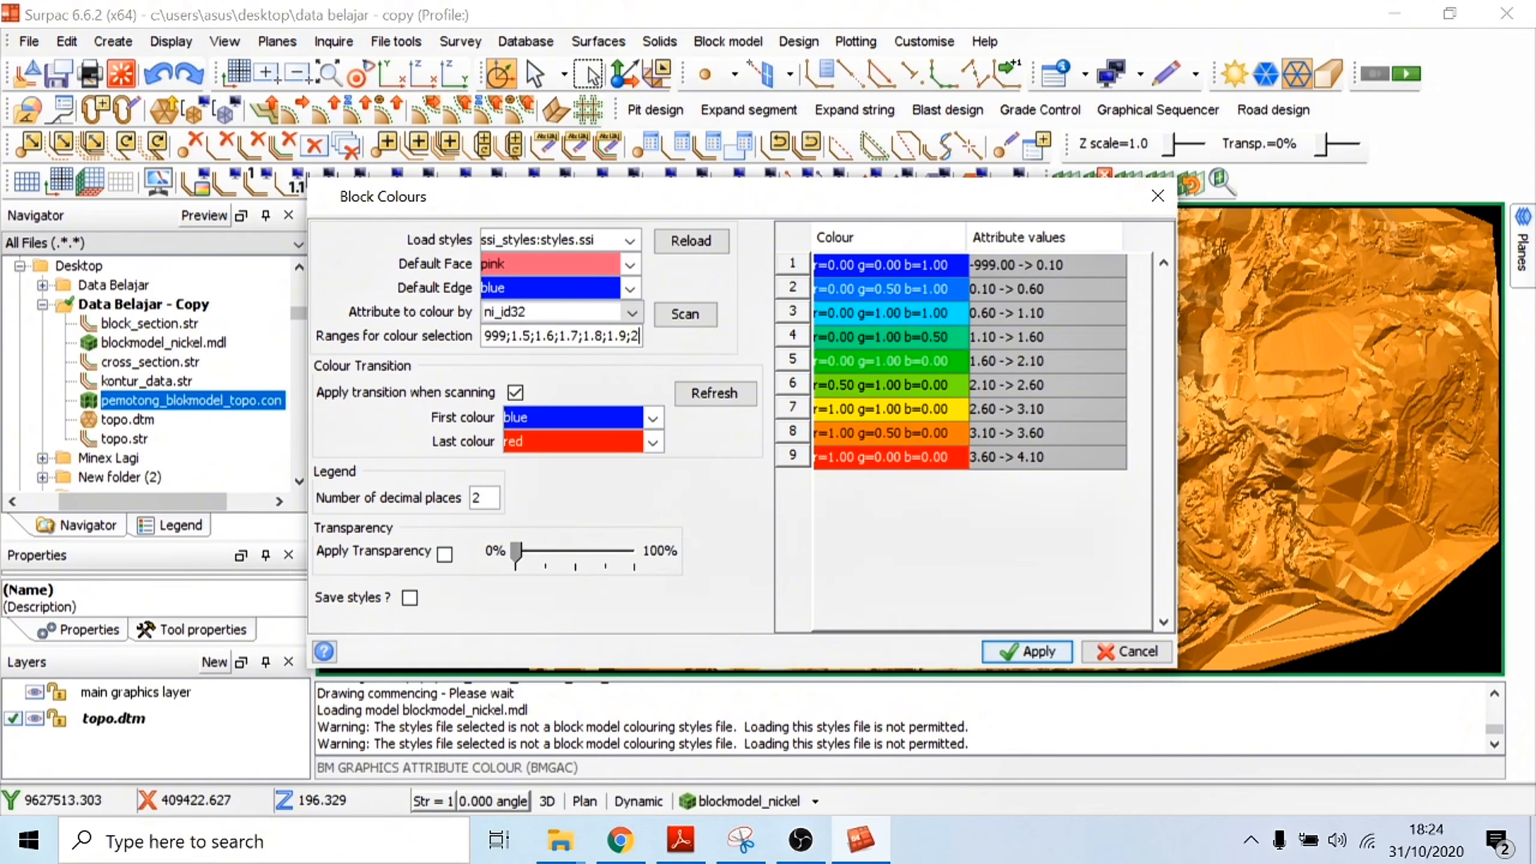
pyautogui.write(';5')
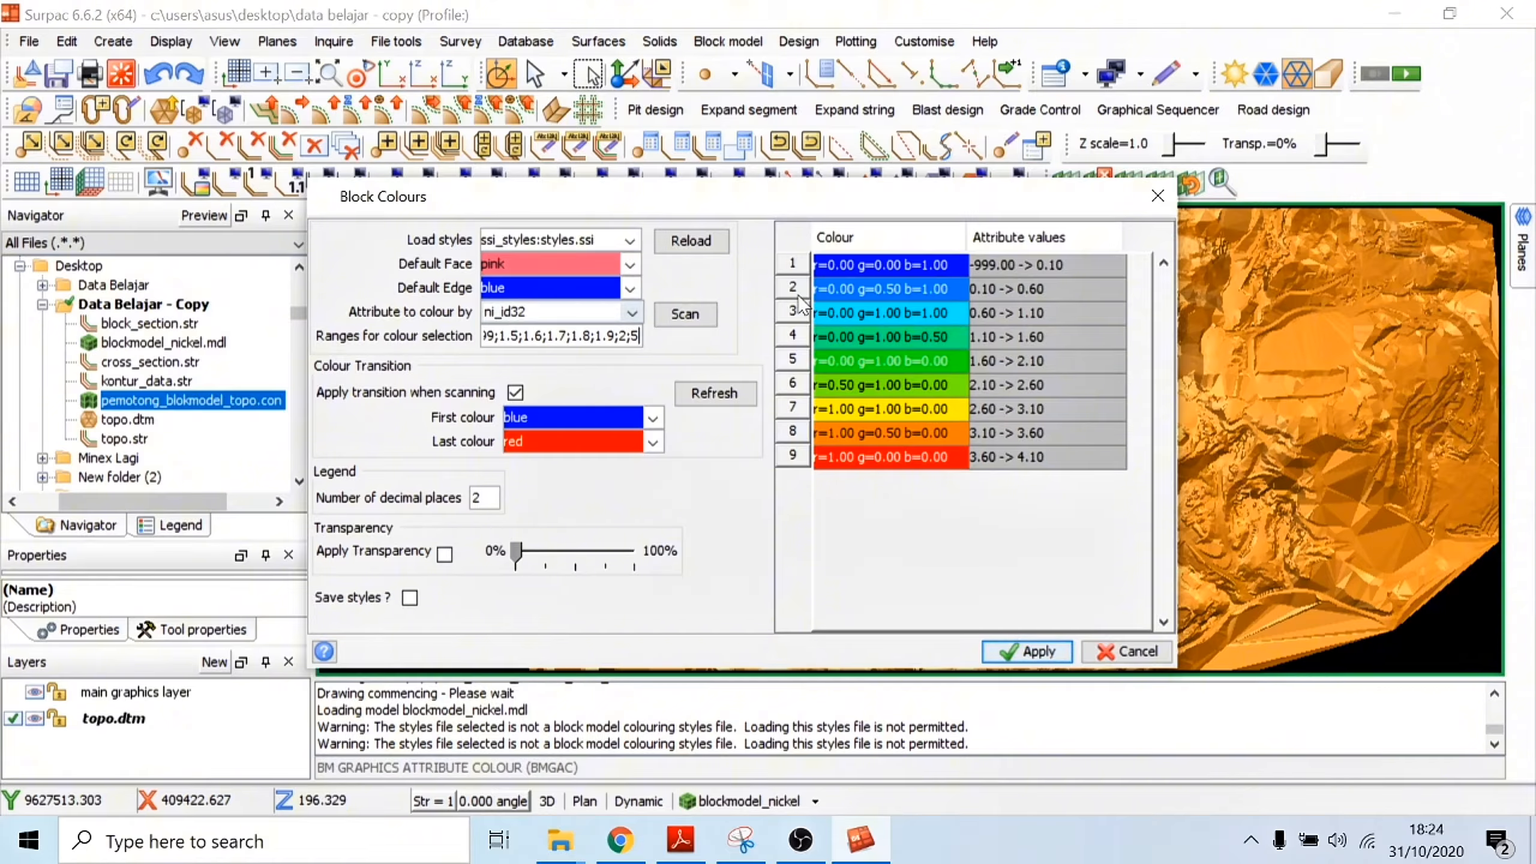
pyautogui.click(901, 435)
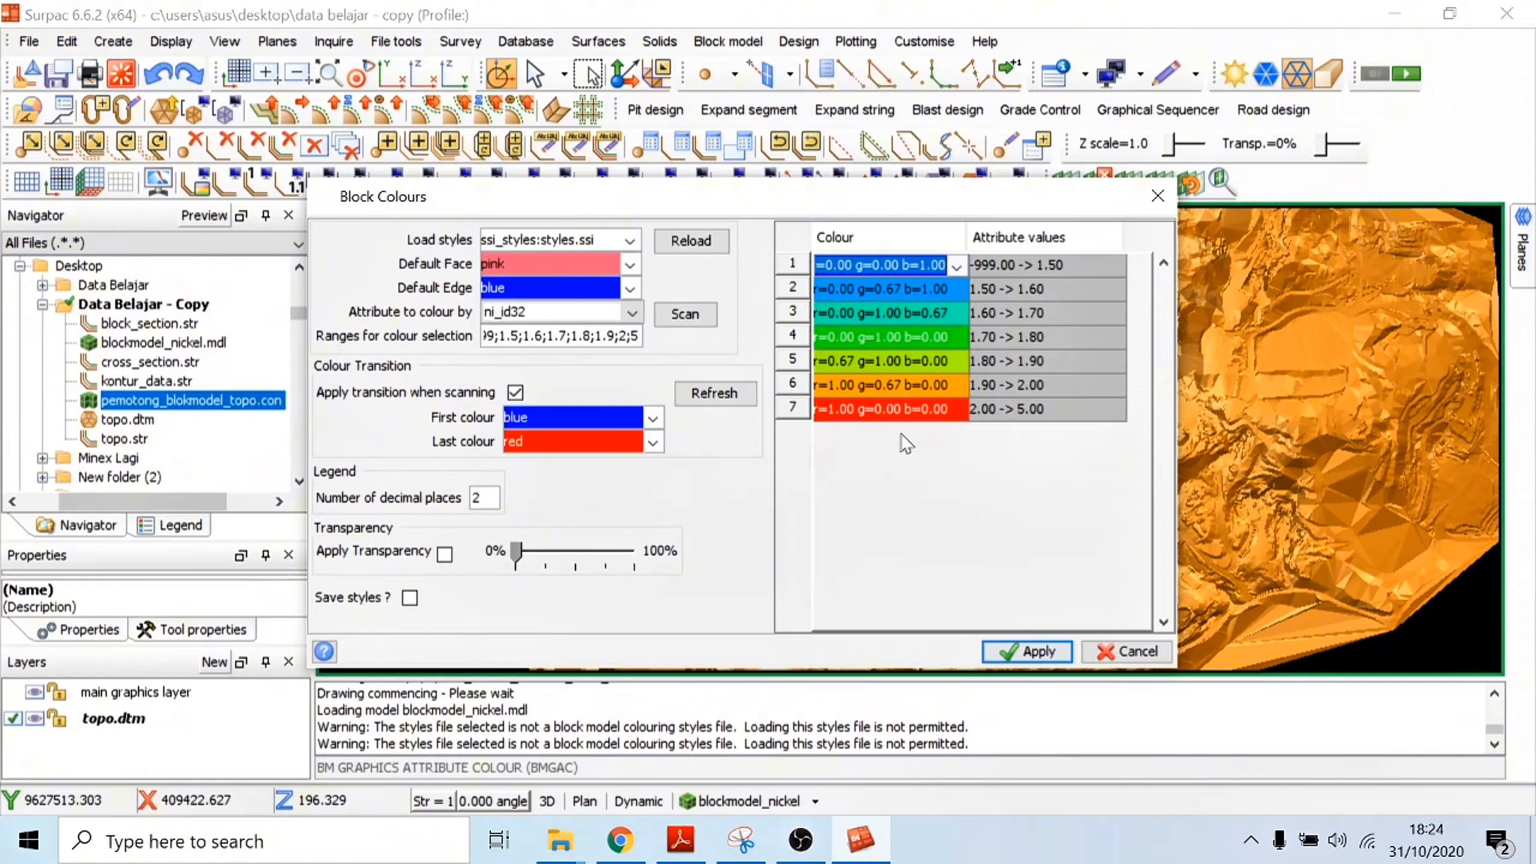
# Step: Colour the -999 to 1.50 range grey, the 1.50 to 1.60 range blue and the 1.60 to 1.70 range cyan
pyautogui.click(955, 267)
pyautogui.click(1207, 113)
pyautogui.write('grey')
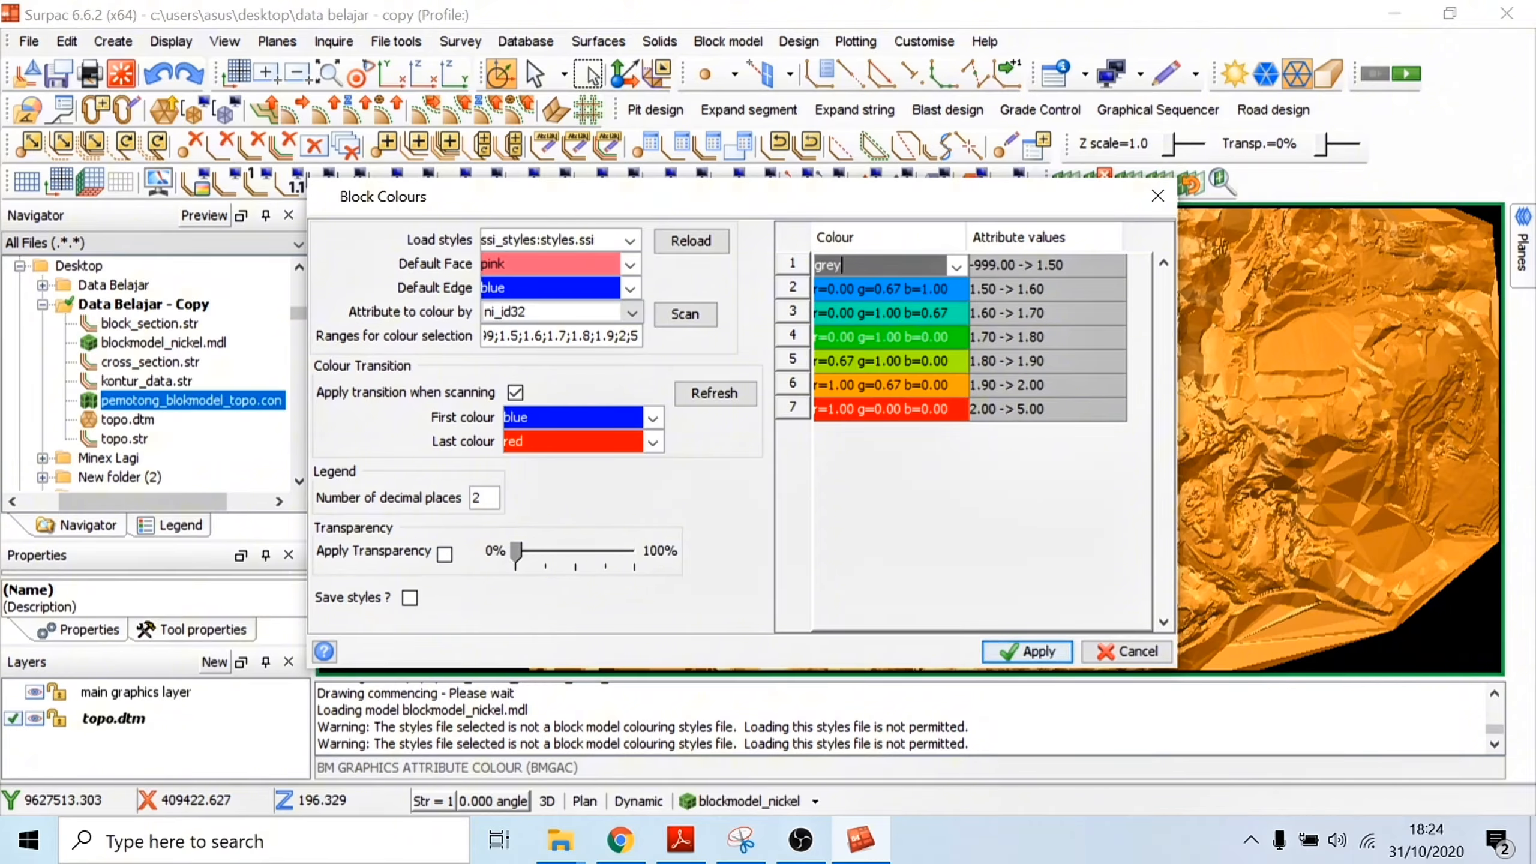
pyautogui.click(903, 286)
pyautogui.write('blue')
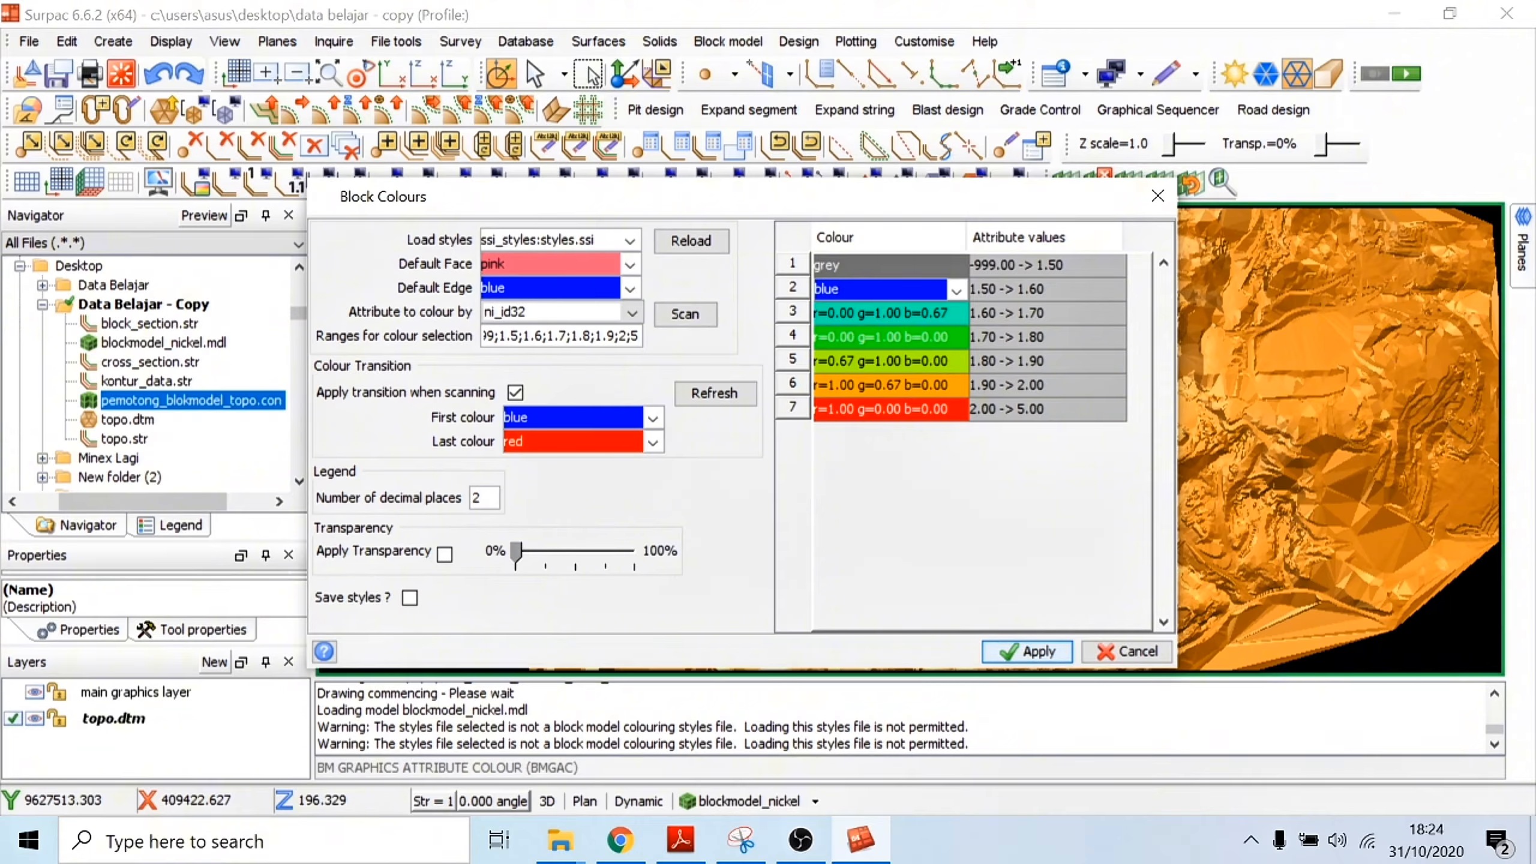
pyautogui.click(880, 313)
pyautogui.write('cyan')
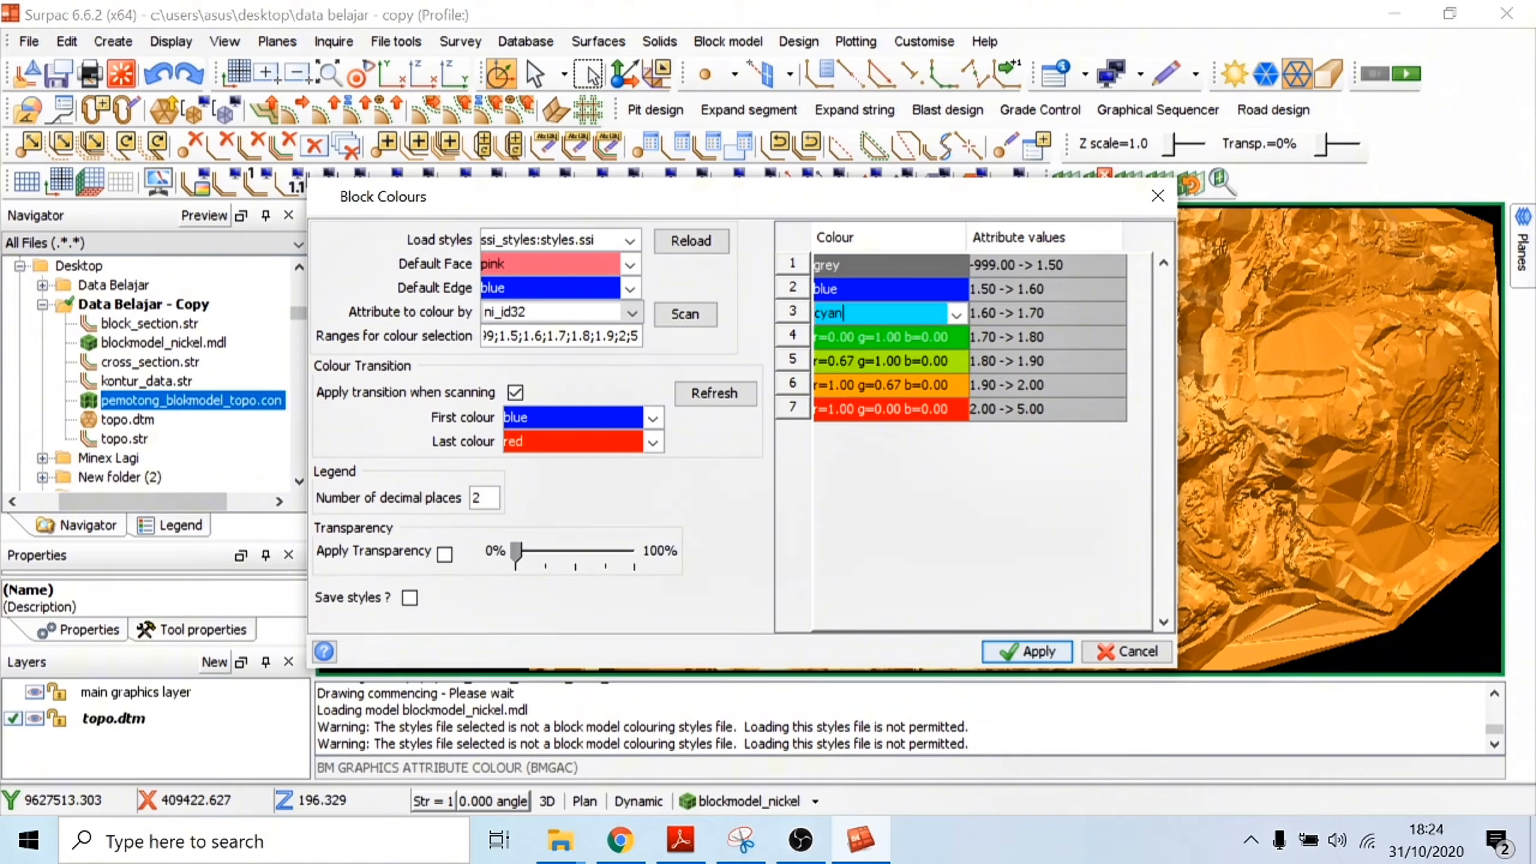
# Step: Colour 1.80 to 1.90 yellow, 1.90 to 2.00 red and 2.00 to 5.00 magenta, and apply the colours to the block model
pyautogui.click(869, 360)
pyautogui.write('y')
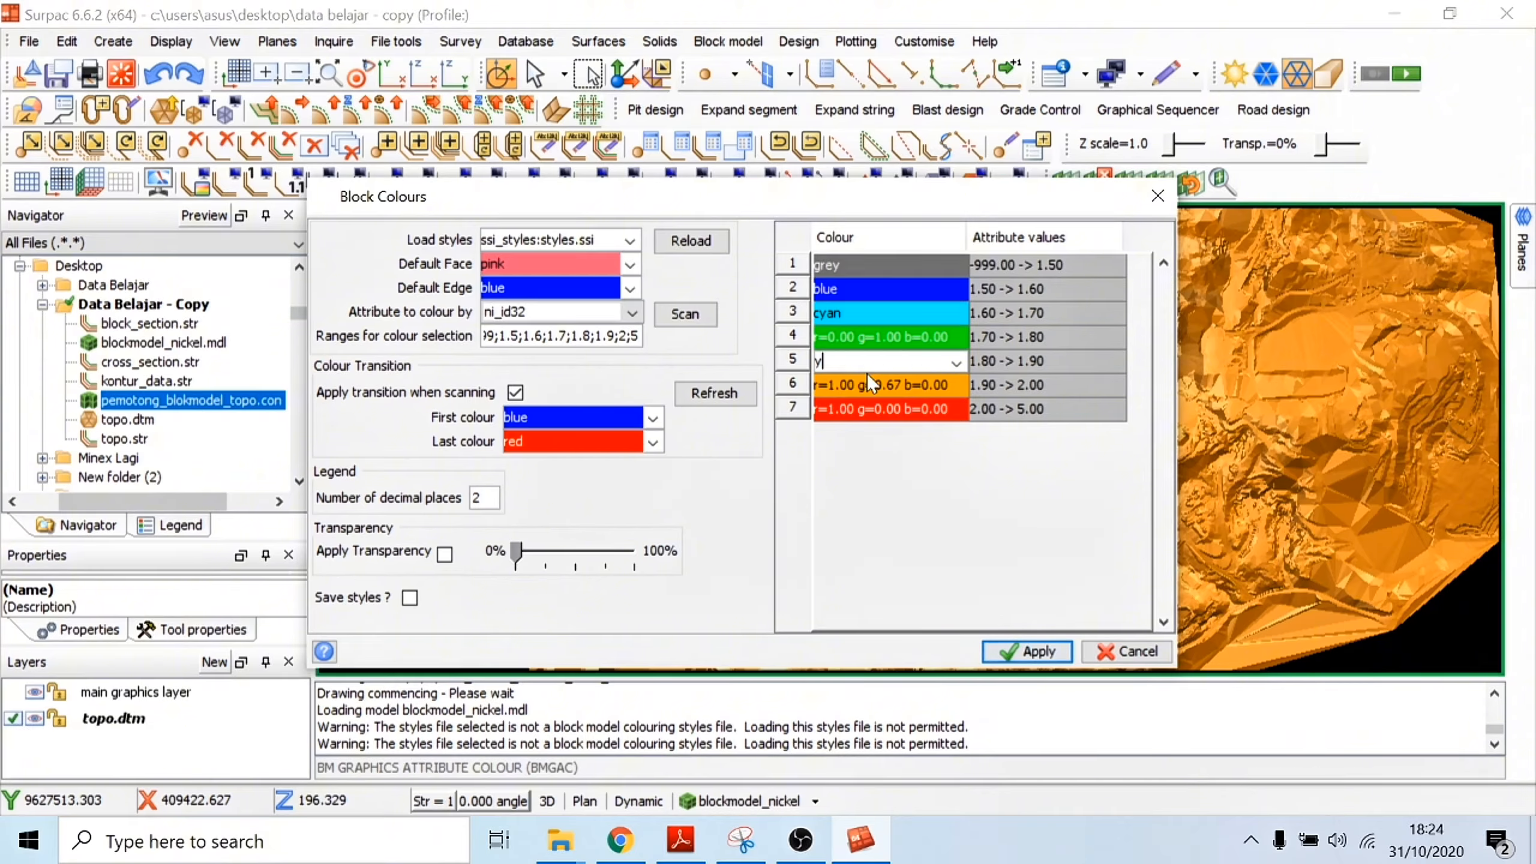
pyautogui.write('ellow')
pyautogui.click(869, 382)
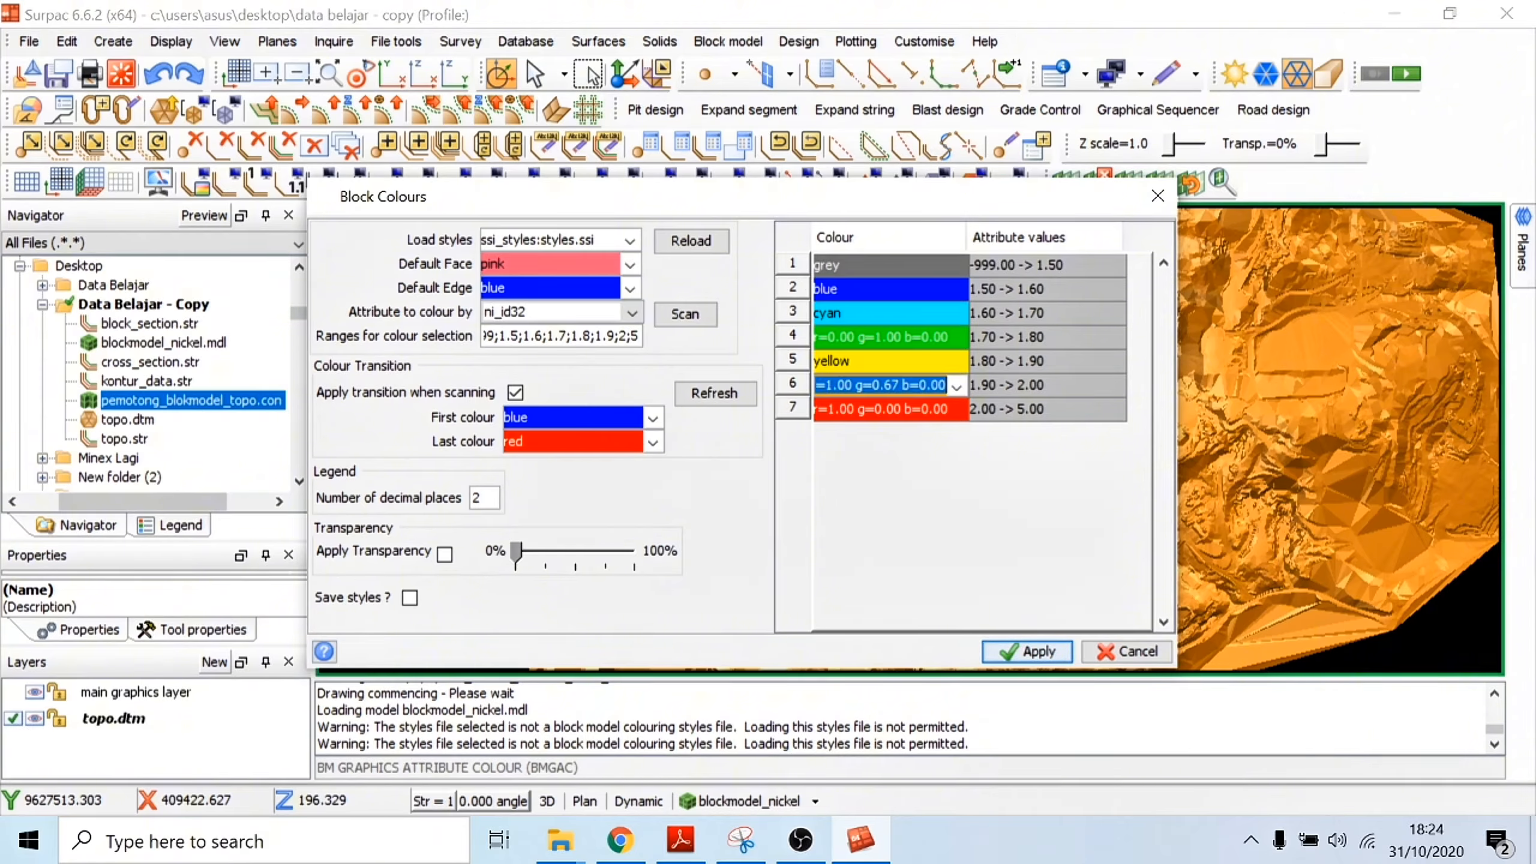
pyautogui.write('red')
pyautogui.click(869, 409)
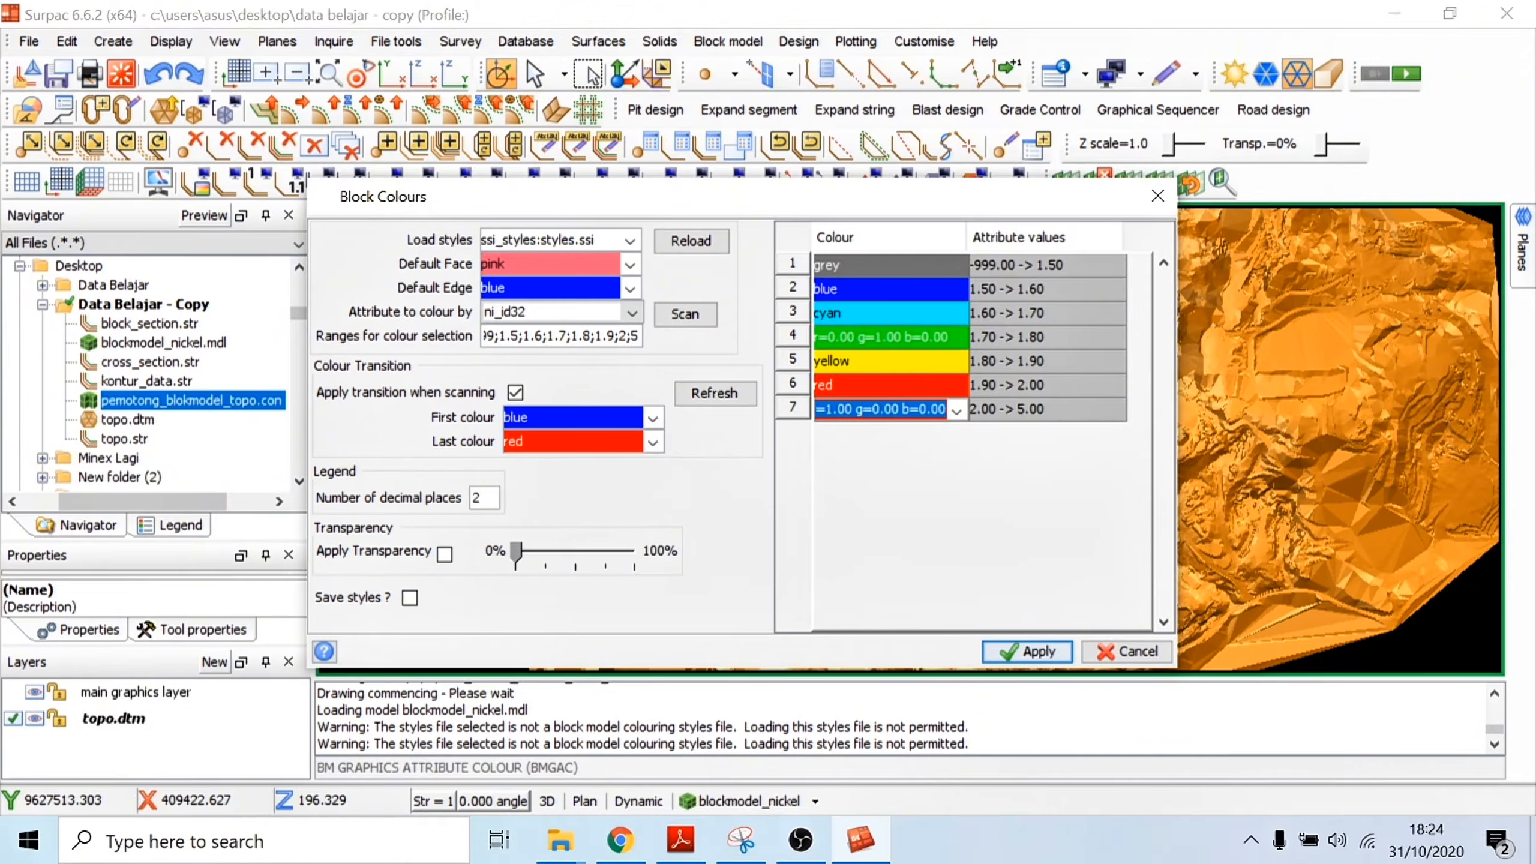
pyautogui.write('magenta')
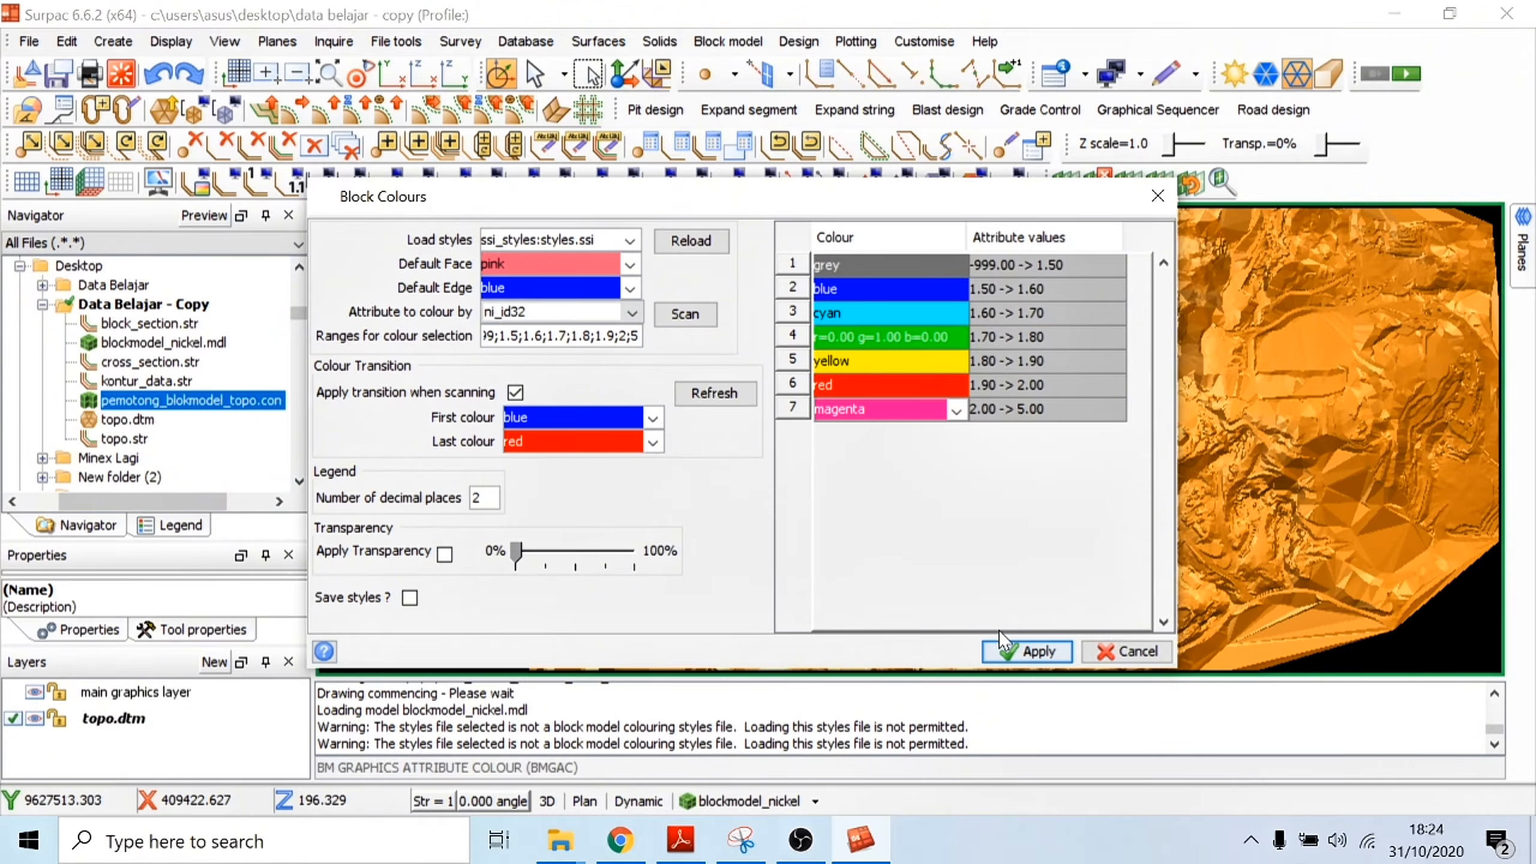
pyautogui.click(1026, 651)
# Step: Create a new layer named bdy_pit
pyautogui.scroll(8, 1009, 464)
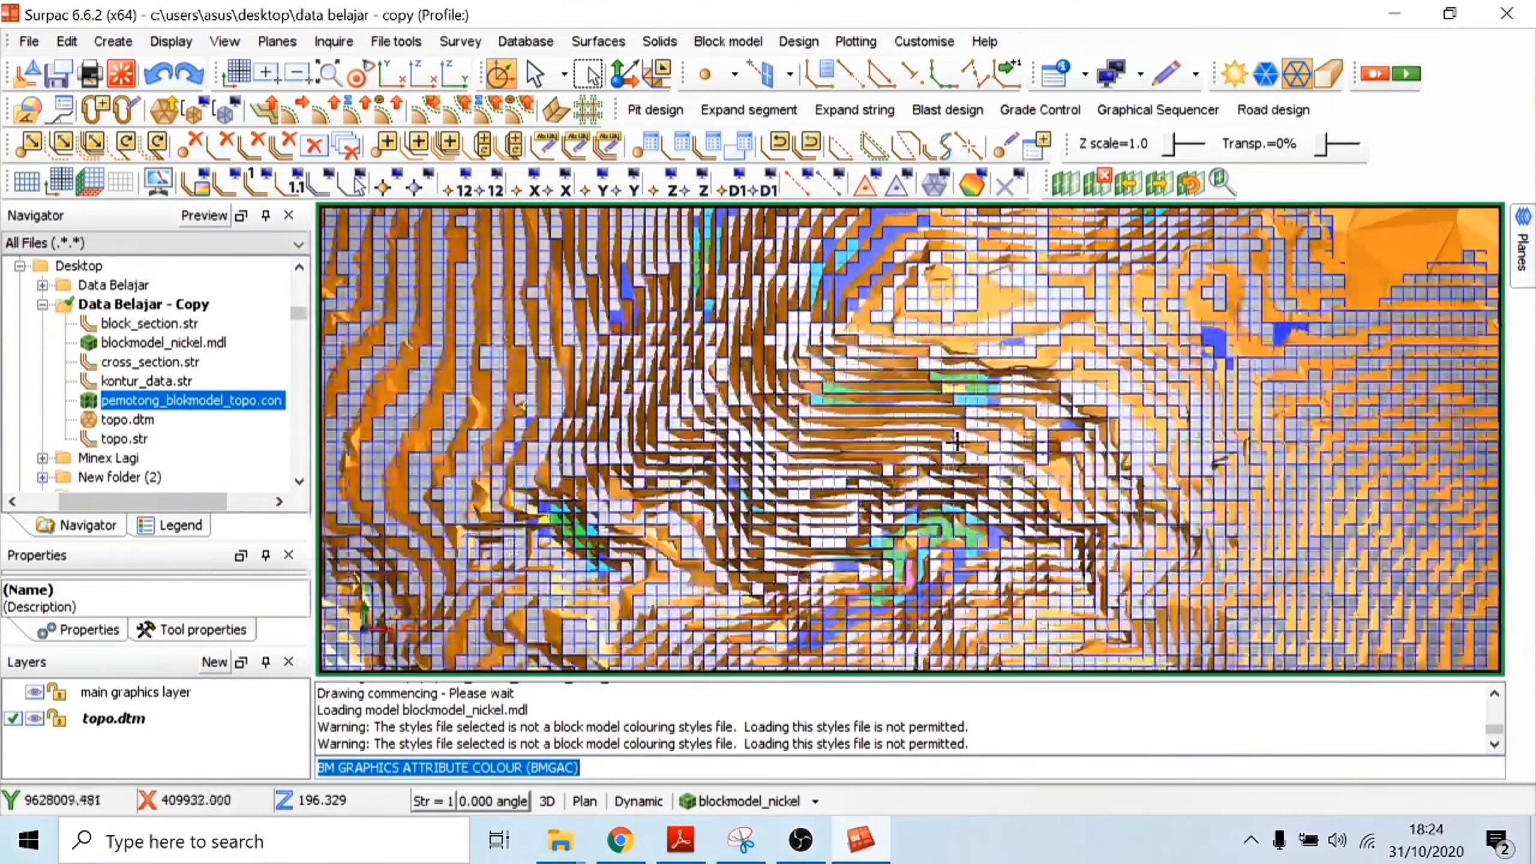
pyautogui.scroll(-6, 963, 432)
pyautogui.scroll(-3, 962, 432)
pyautogui.scroll(6, 921, 415)
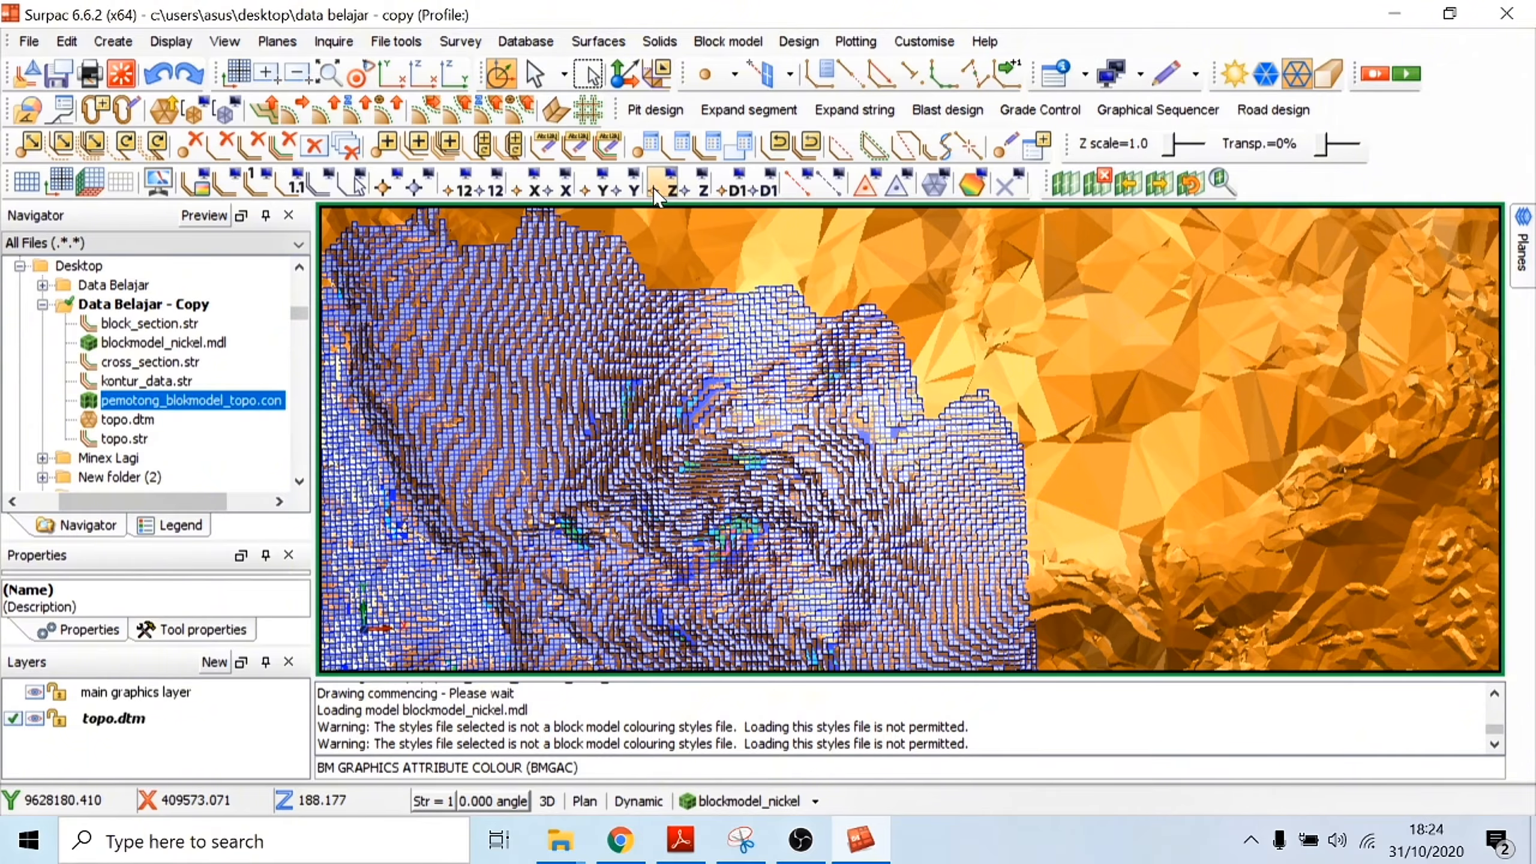
pyautogui.scroll(-2, 712, 279)
pyautogui.scroll(2, 712, 279)
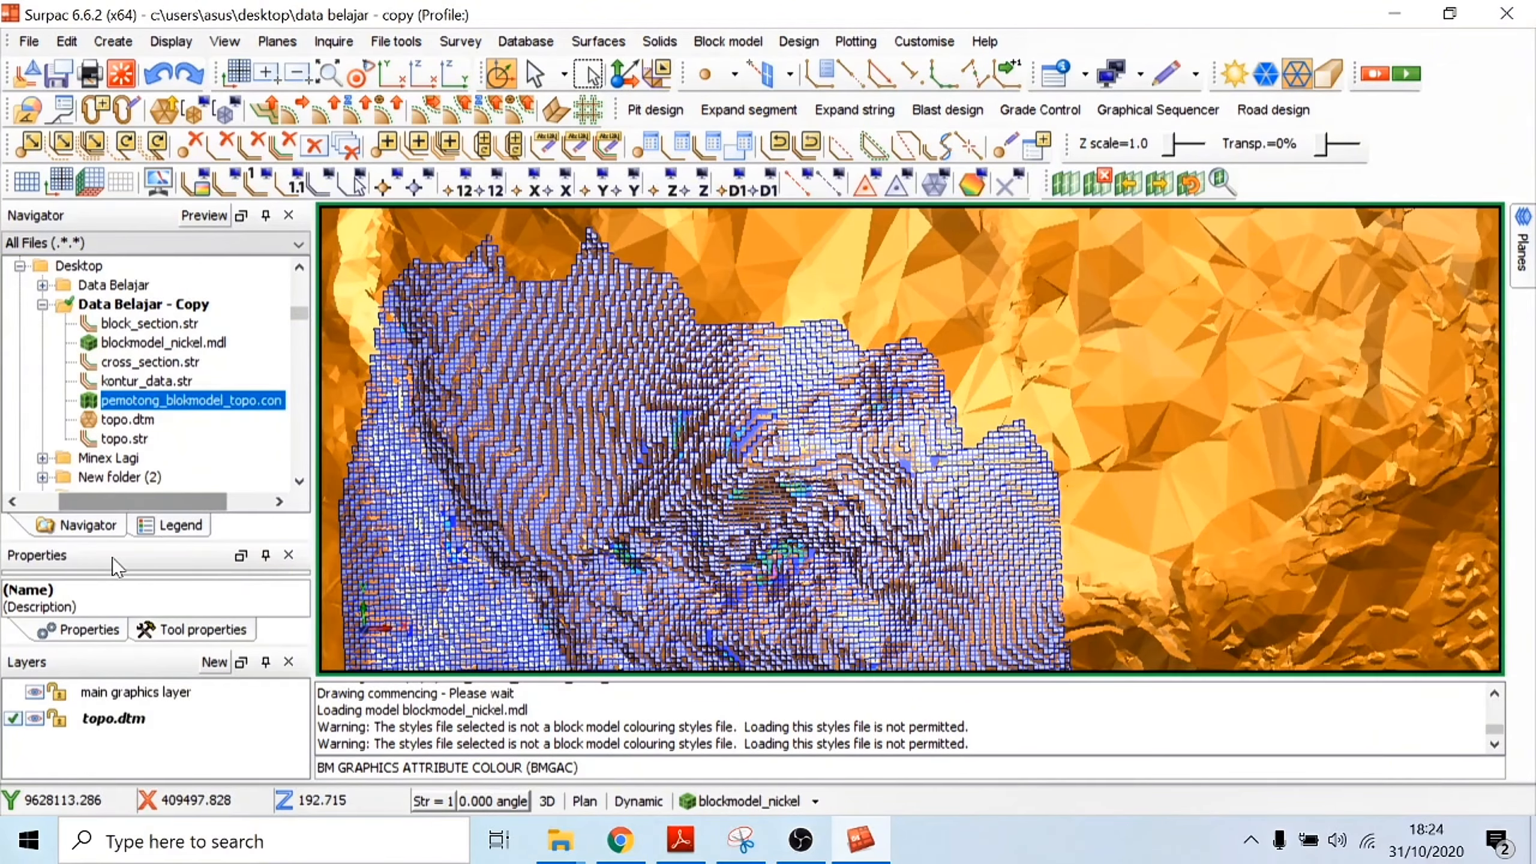
pyautogui.click(118, 305)
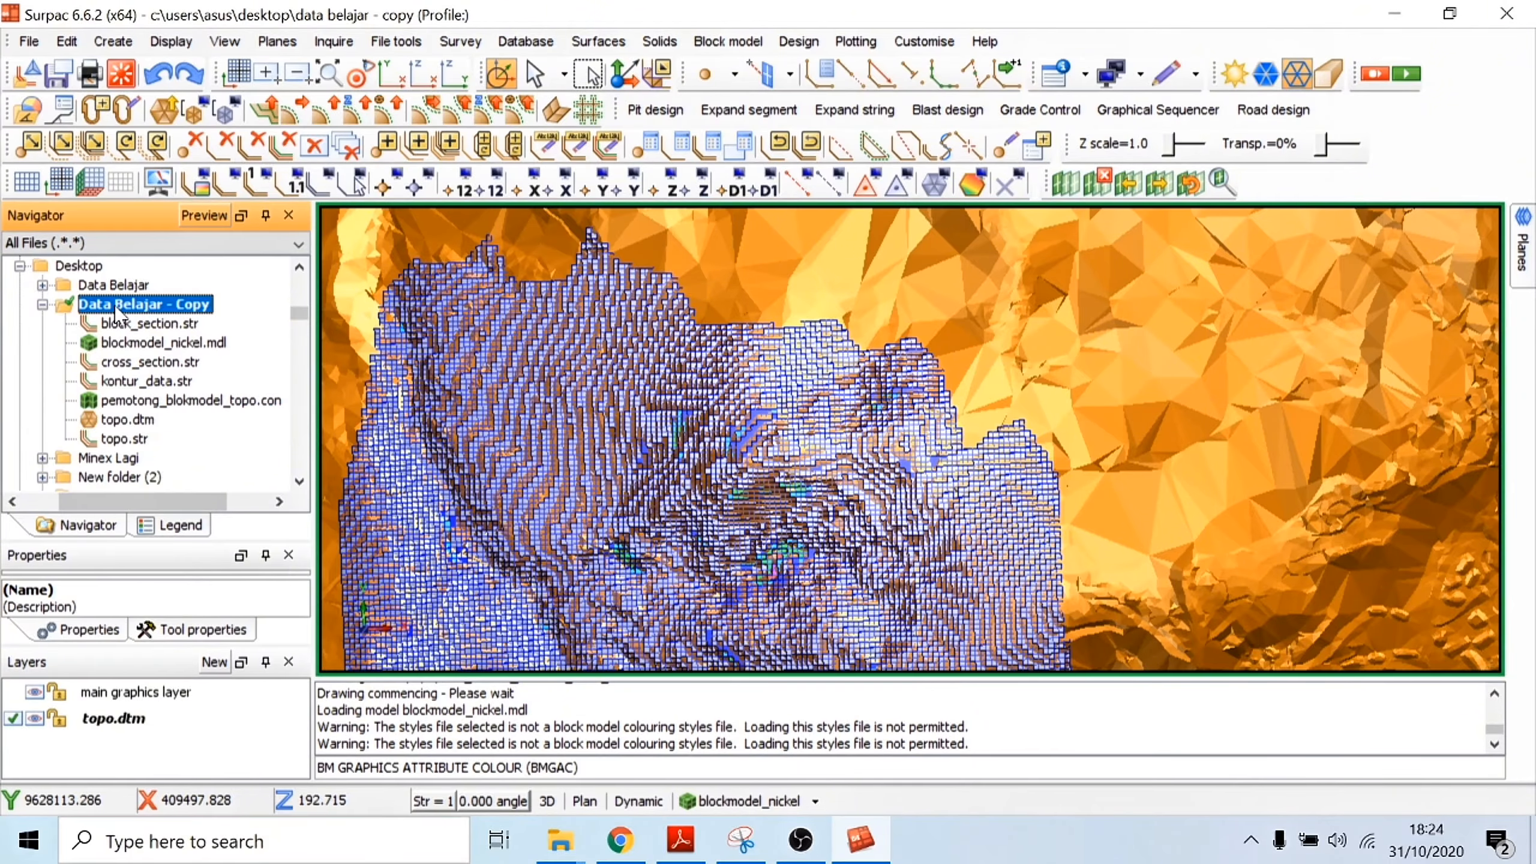
pyautogui.click(214, 662)
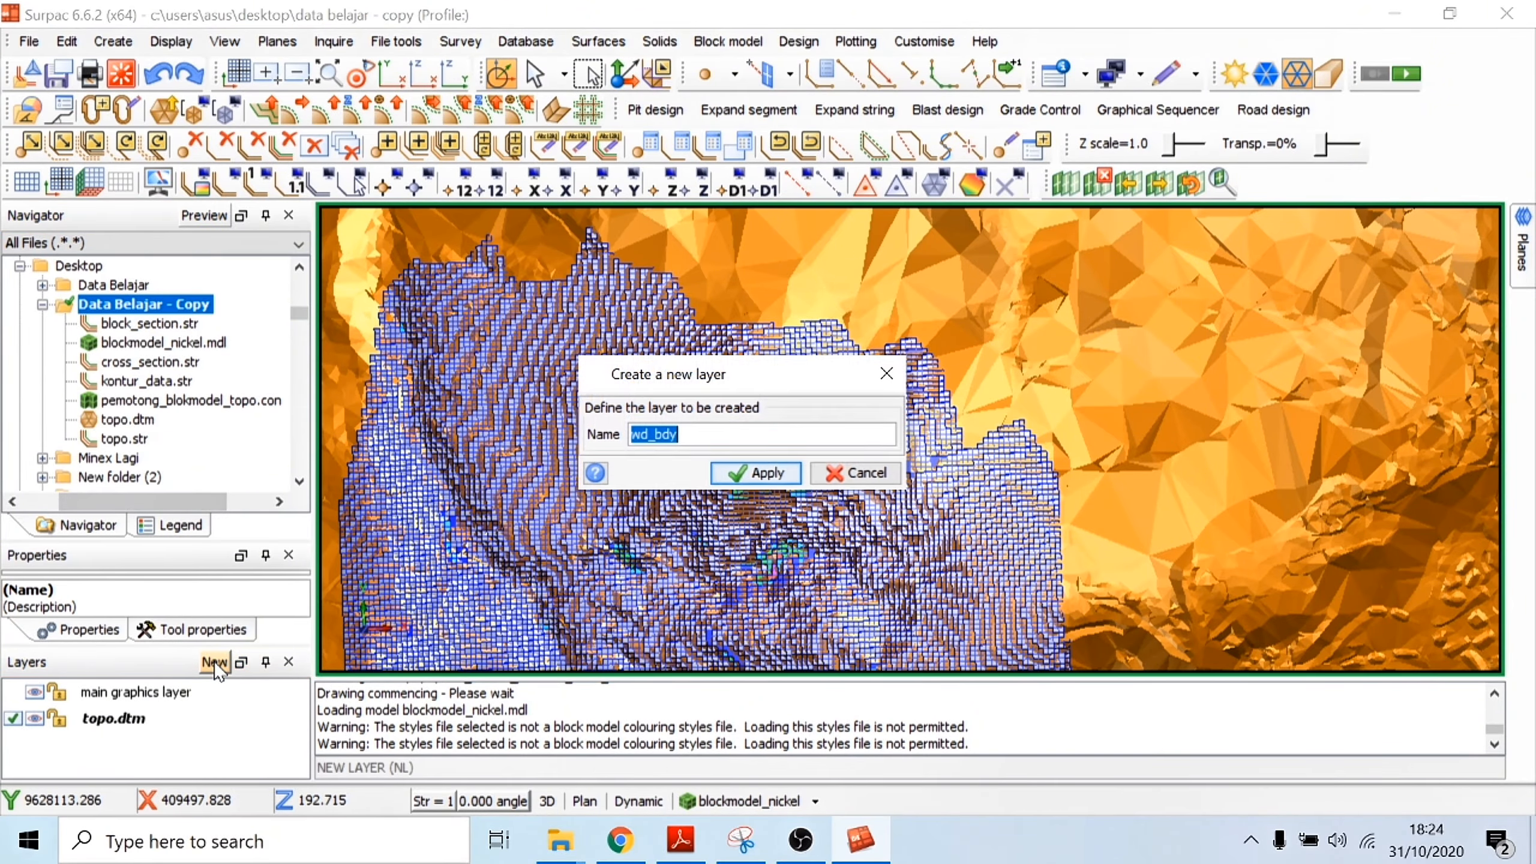
pyautogui.write('bd')
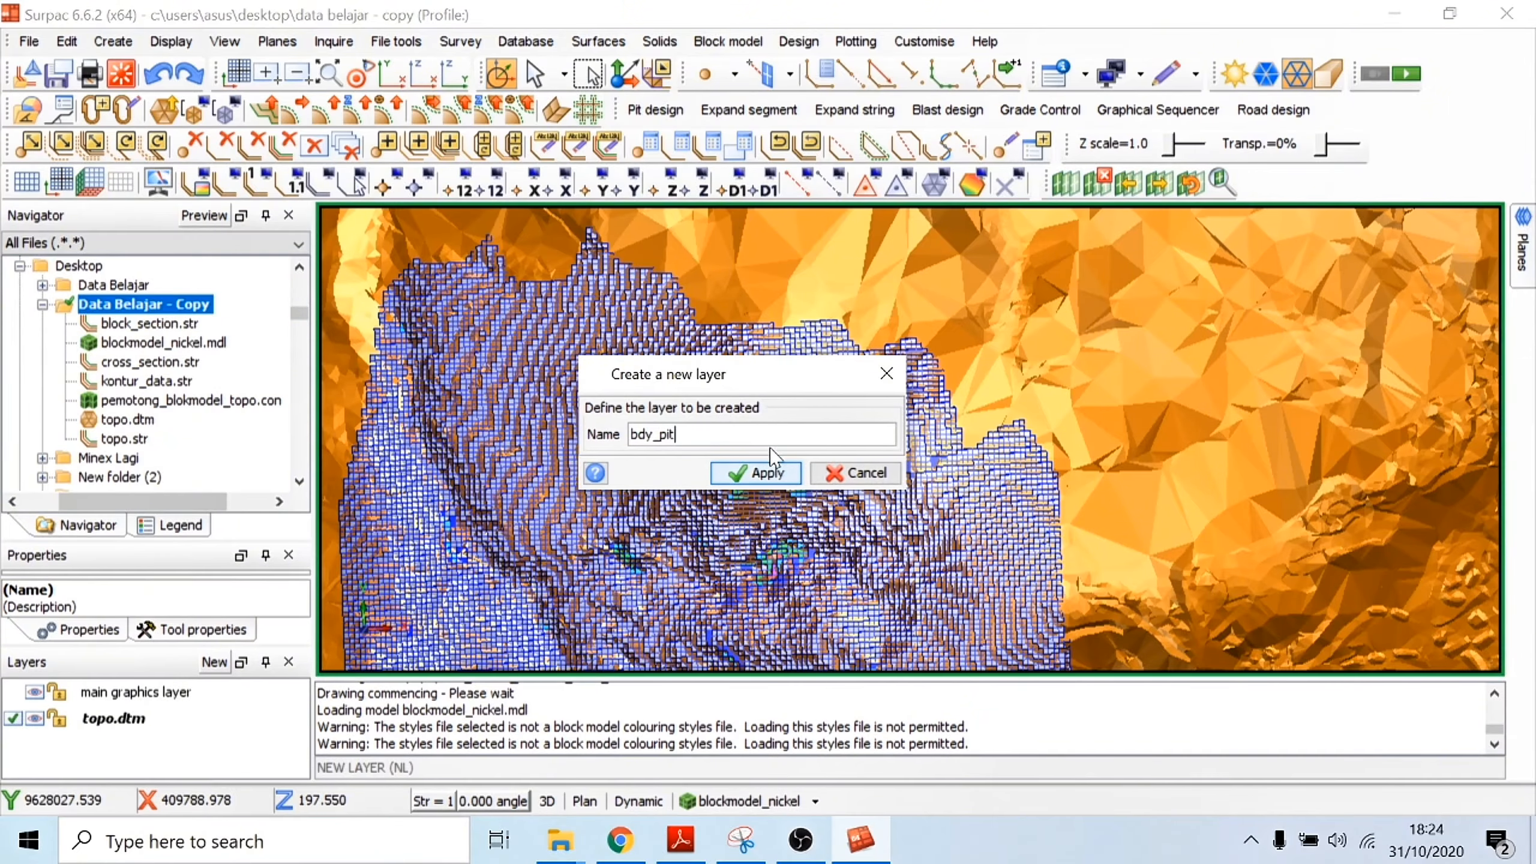
pyautogui.click(746, 478)
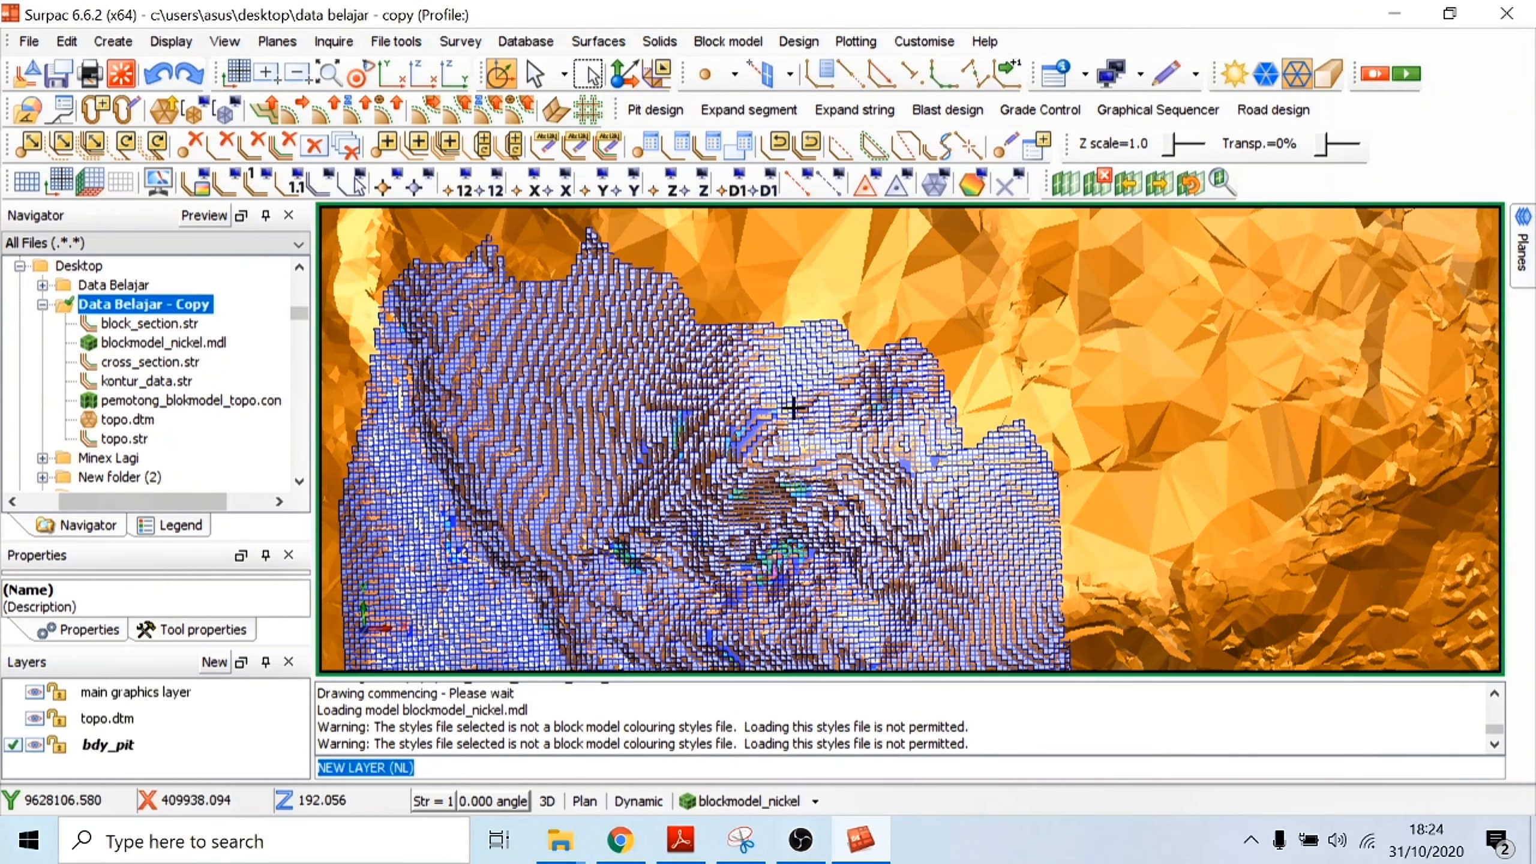
# Step: Start a new digitised string with number 1 and a fresh segment in the bdy_pit layer
pyautogui.scroll(3, 973, 484)
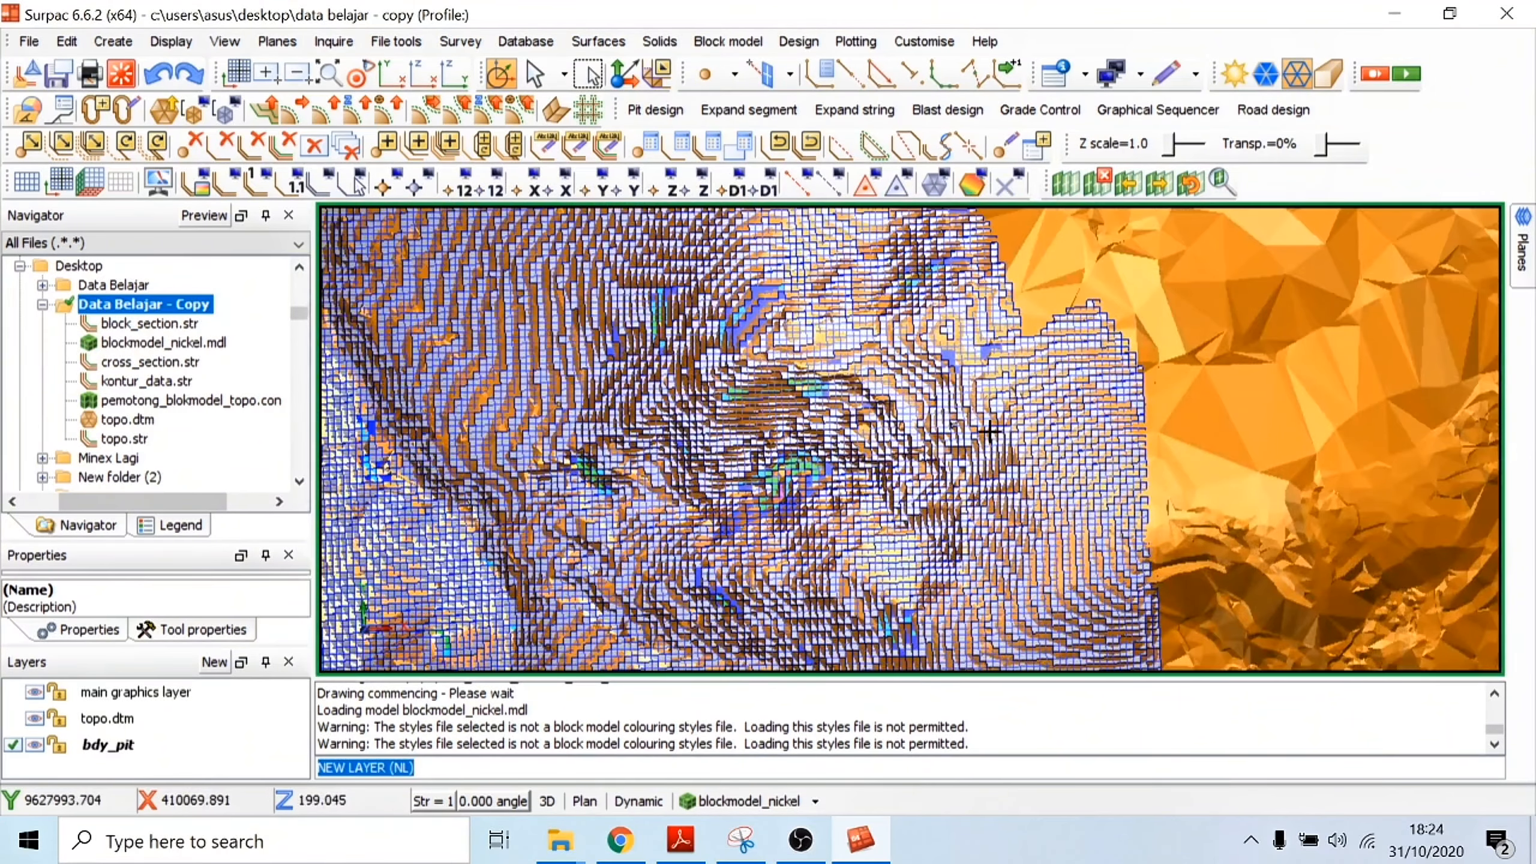
pyautogui.scroll(3, 974, 391)
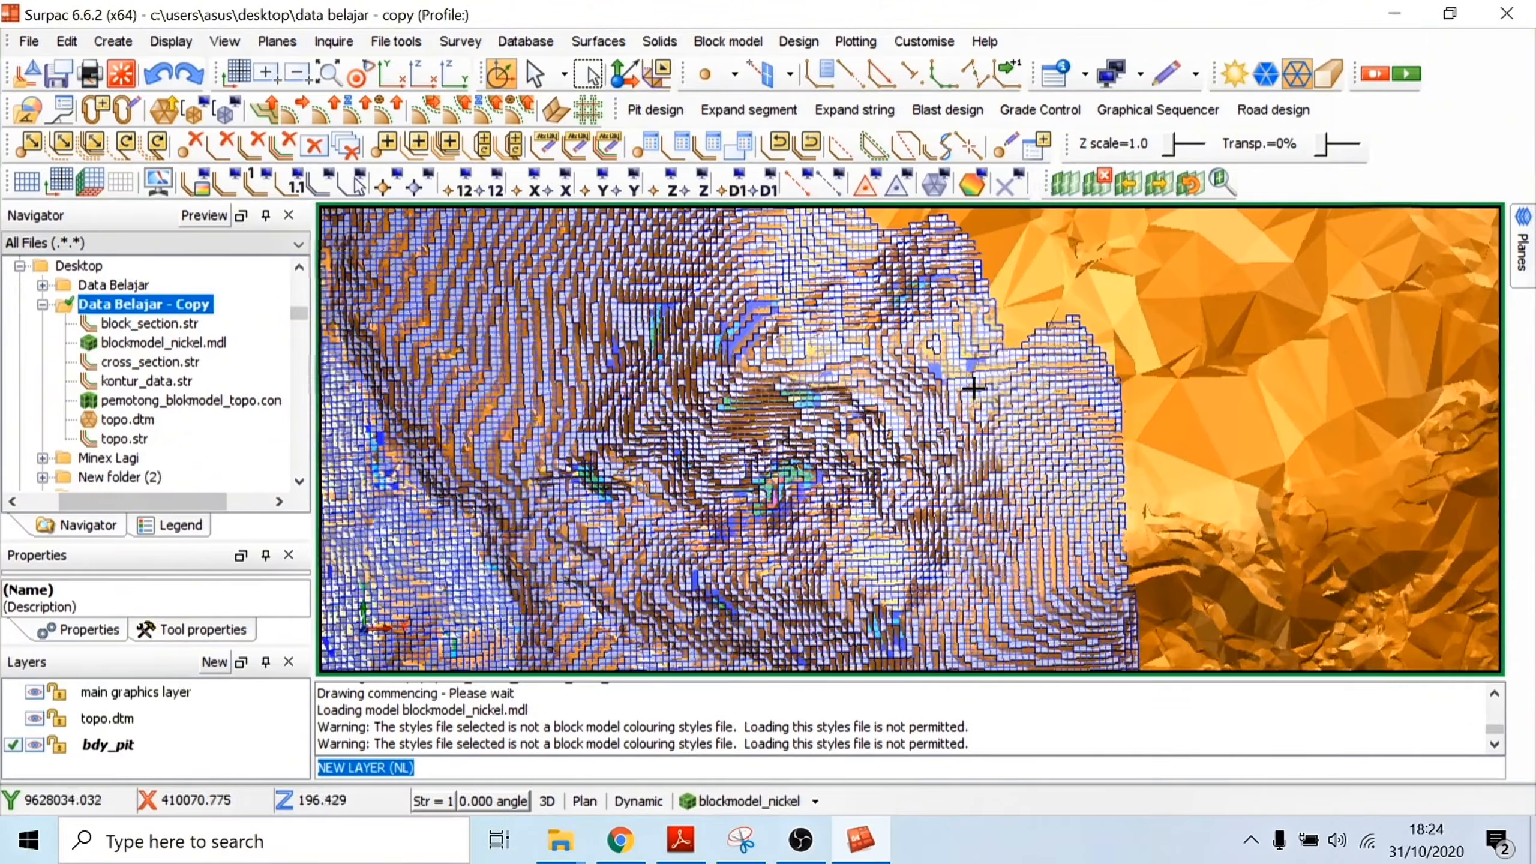
pyautogui.scroll(-2, 972, 354)
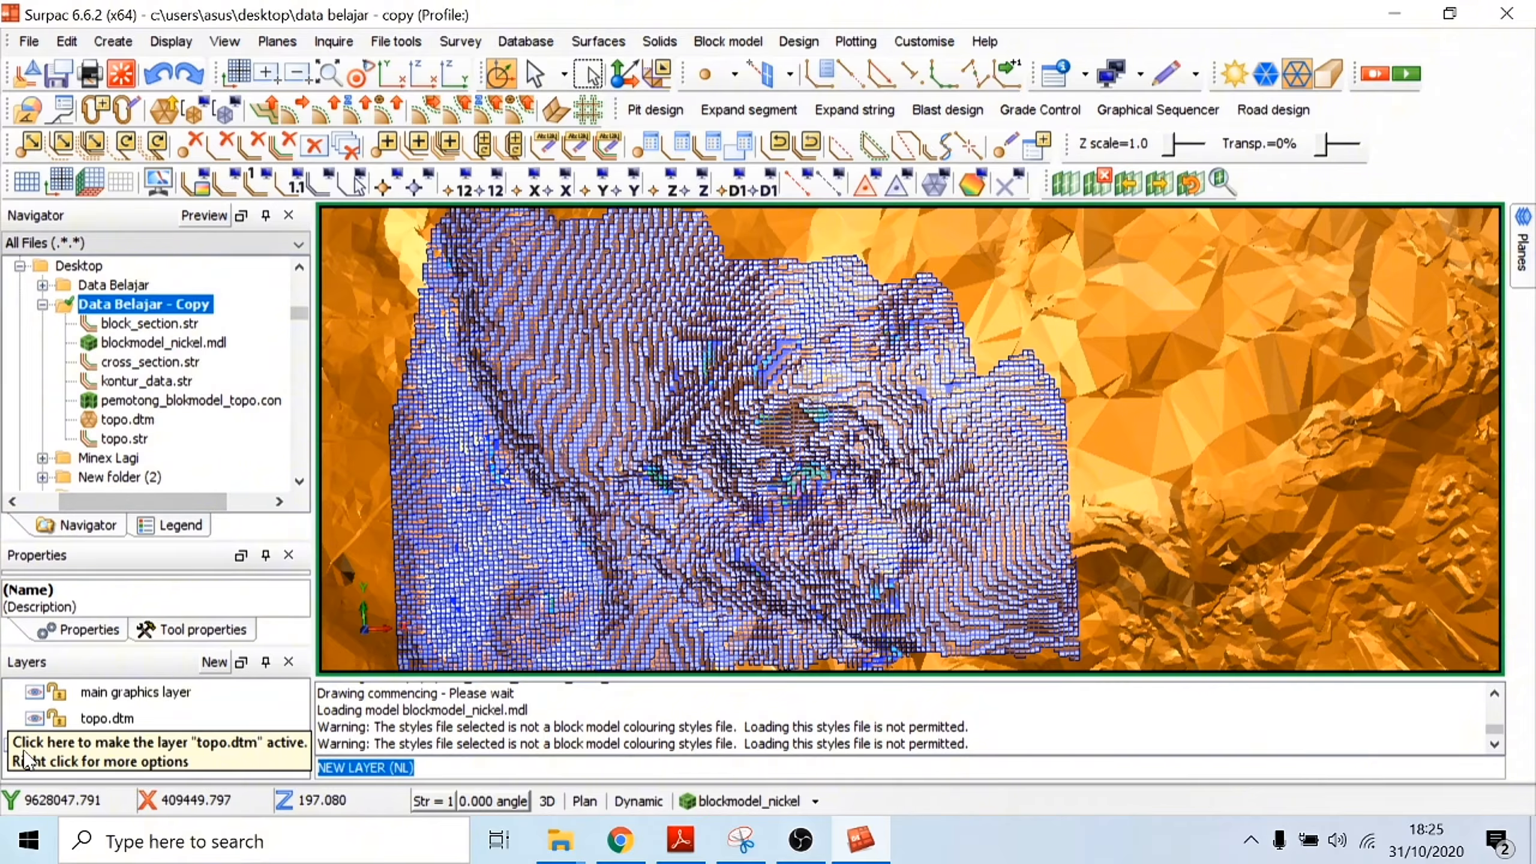
pyautogui.click(829, 69)
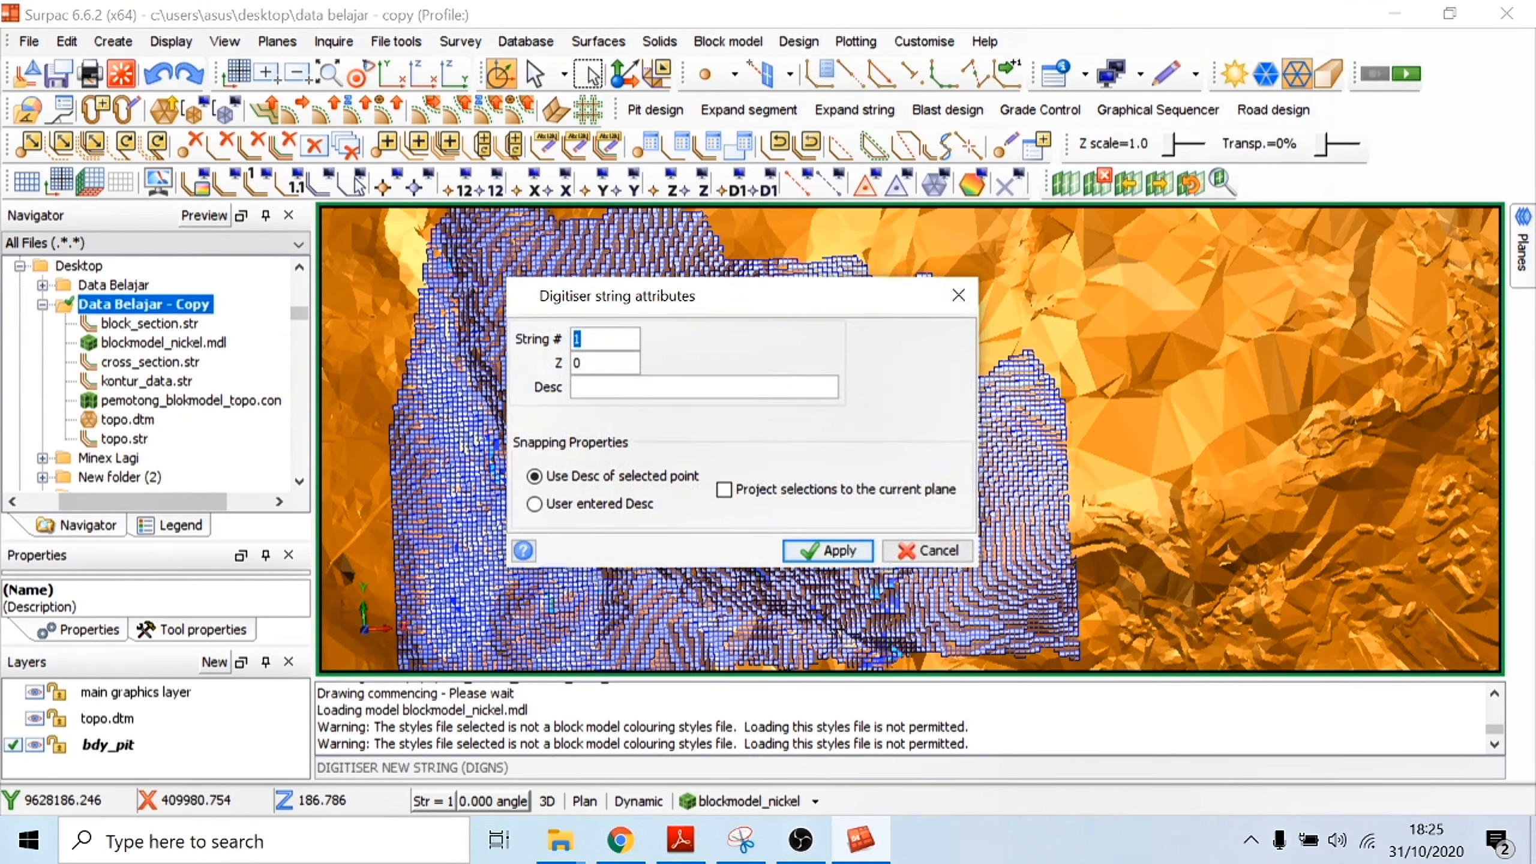
pyautogui.click(601, 340)
pyautogui.click(830, 552)
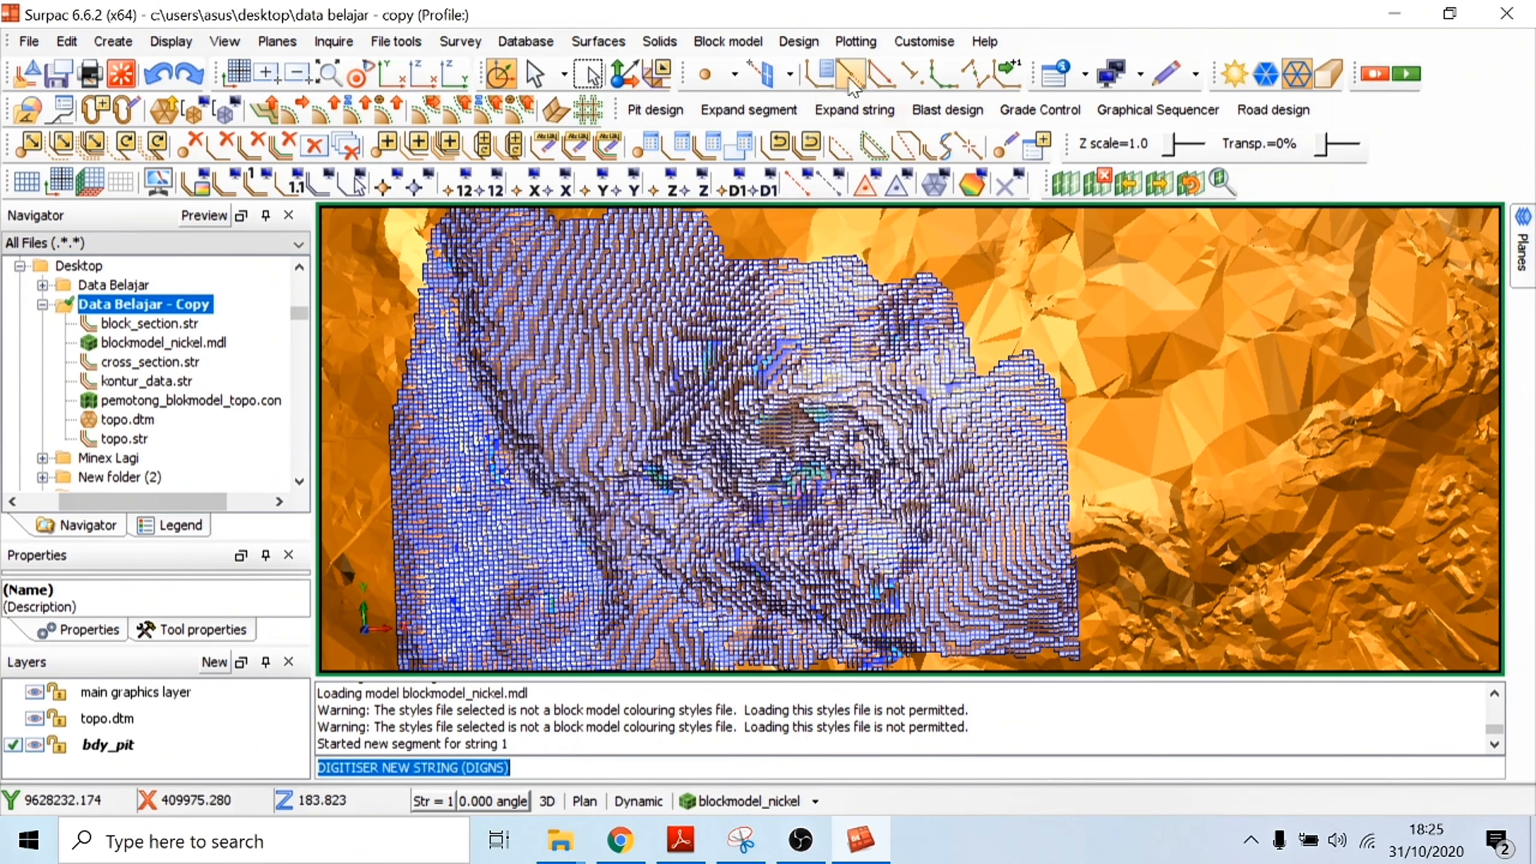
pyautogui.click(911, 82)
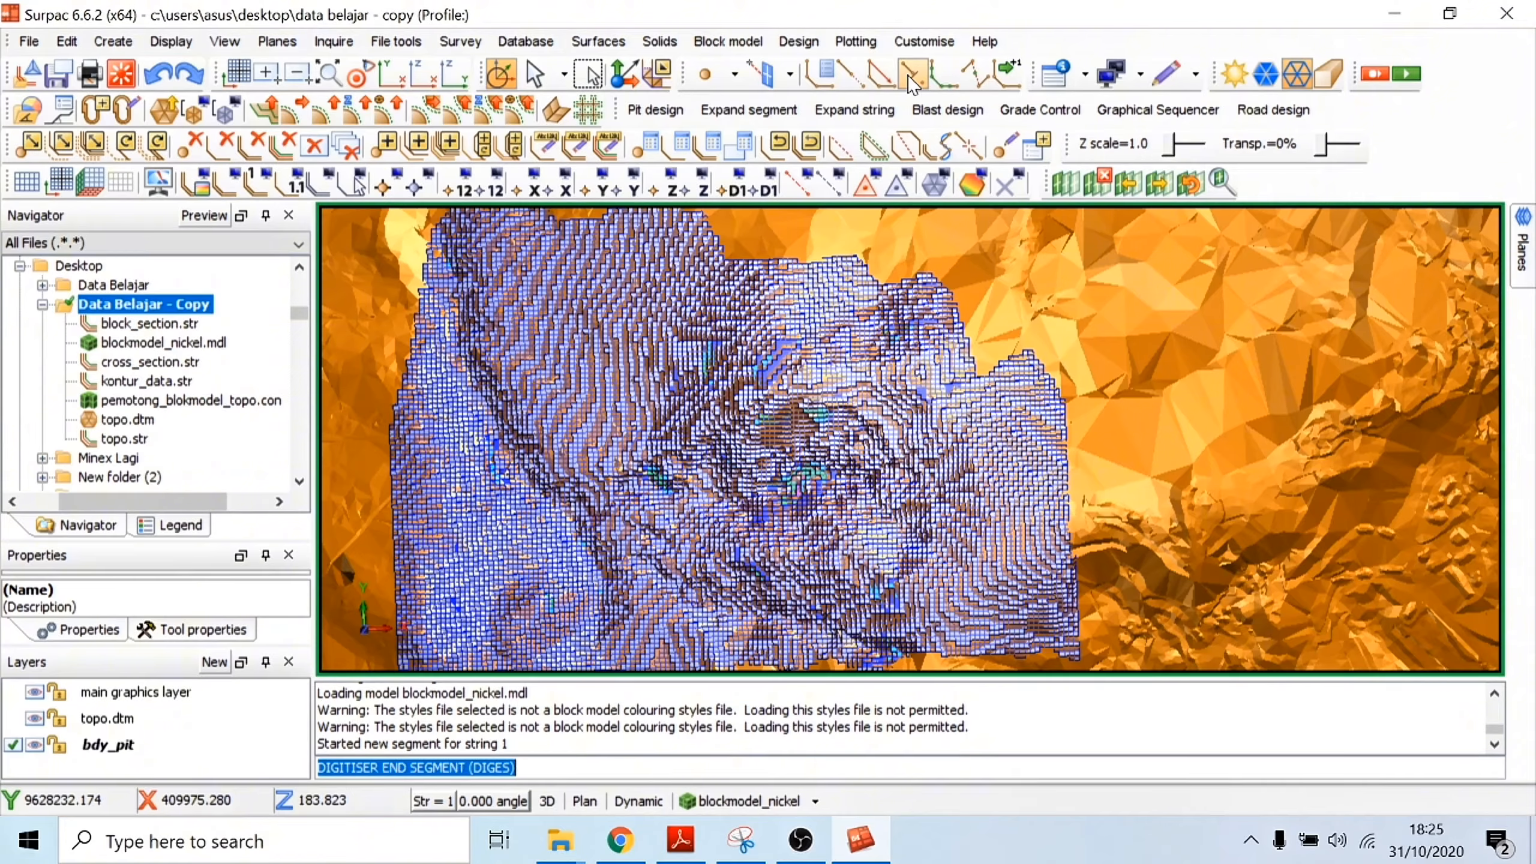
# Step: Digitise the first pit boundary points with the mouse, from the northeastern part of the block model down the west side of the ore
pyautogui.click(861, 88)
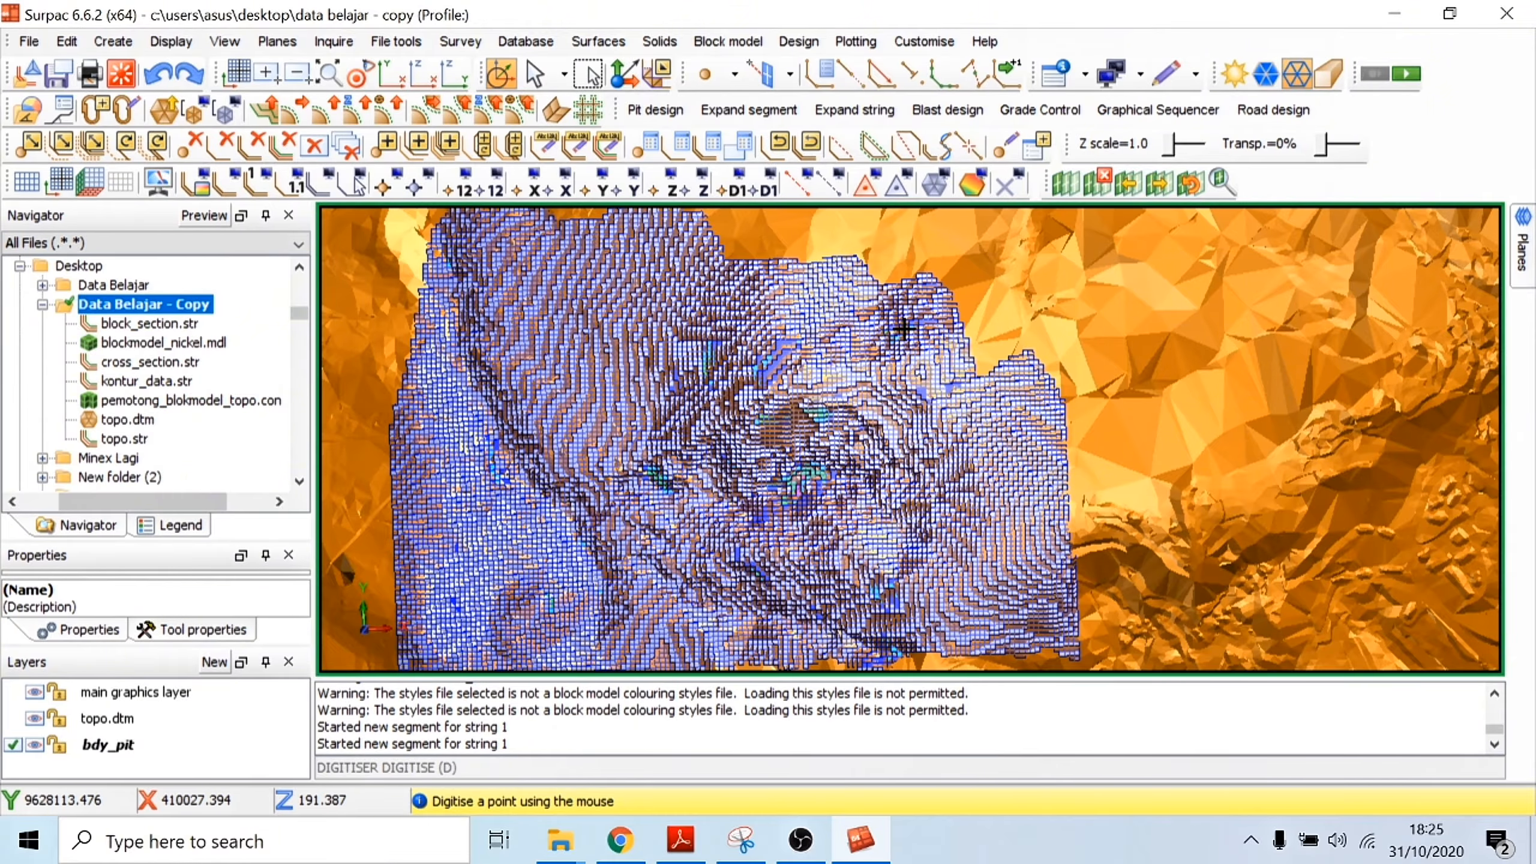
pyautogui.scroll(5, 903, 330)
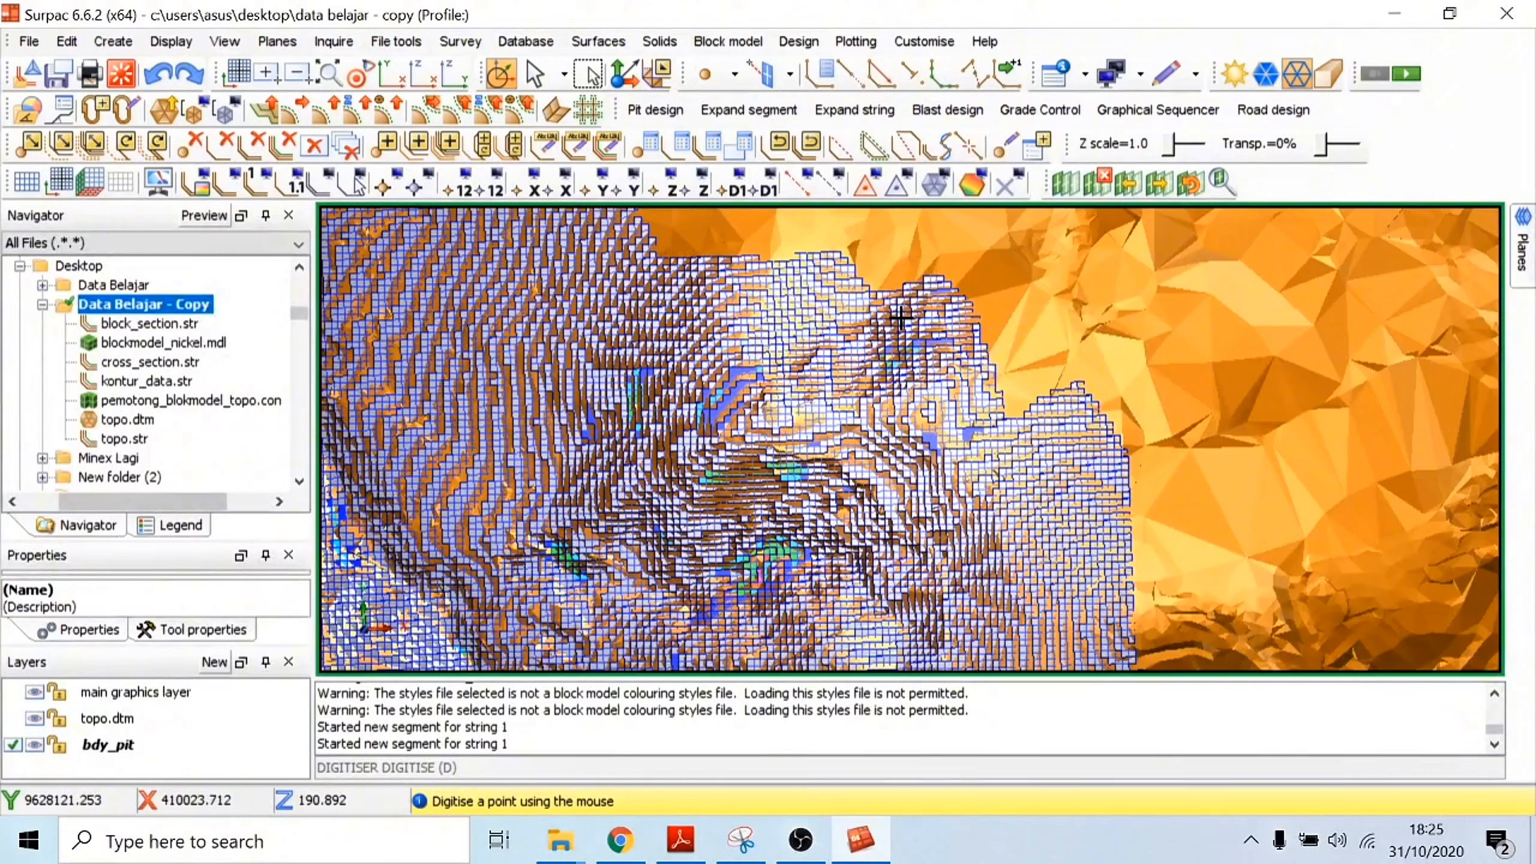
pyautogui.click(898, 317)
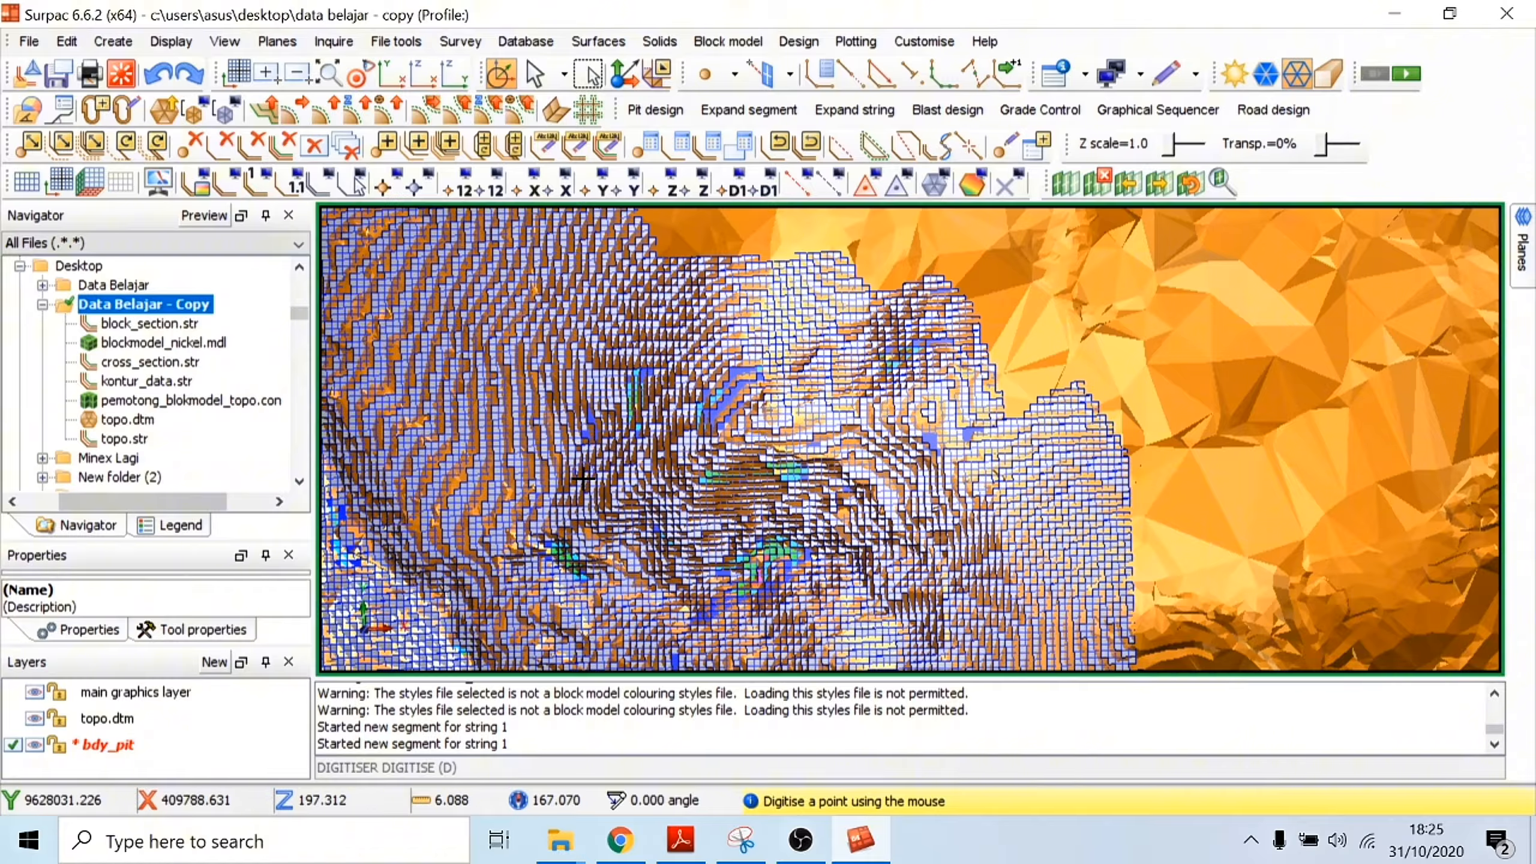
pyautogui.click(583, 529)
pyautogui.click(589, 564)
pyautogui.click(604, 581)
# Step: Continue the pit boundary with three more points along the southern edge of the block model
pyautogui.scroll(-3, 671, 438)
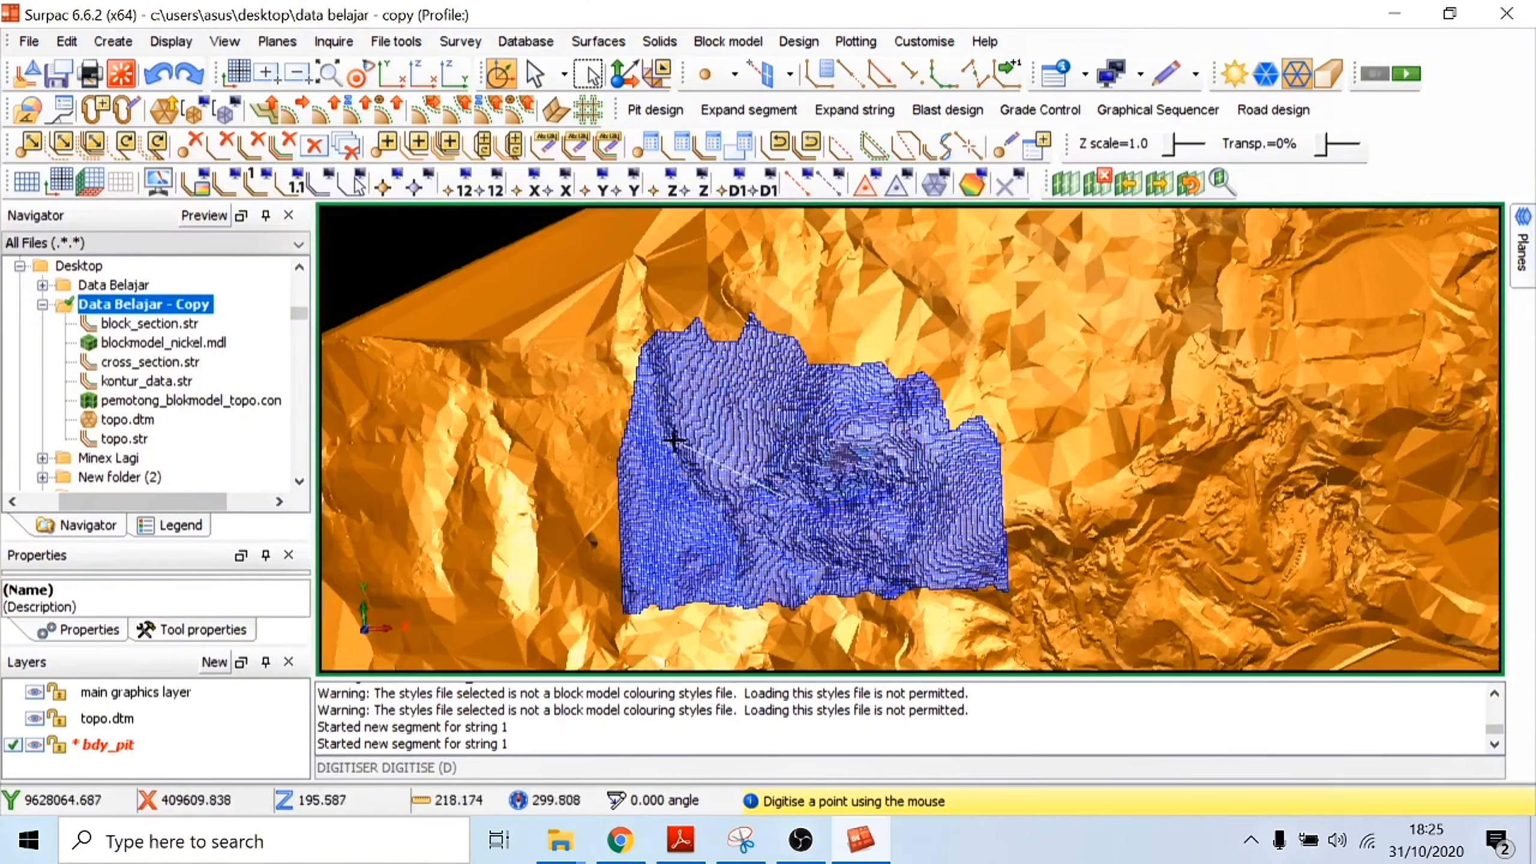
pyautogui.scroll(6, 641, 459)
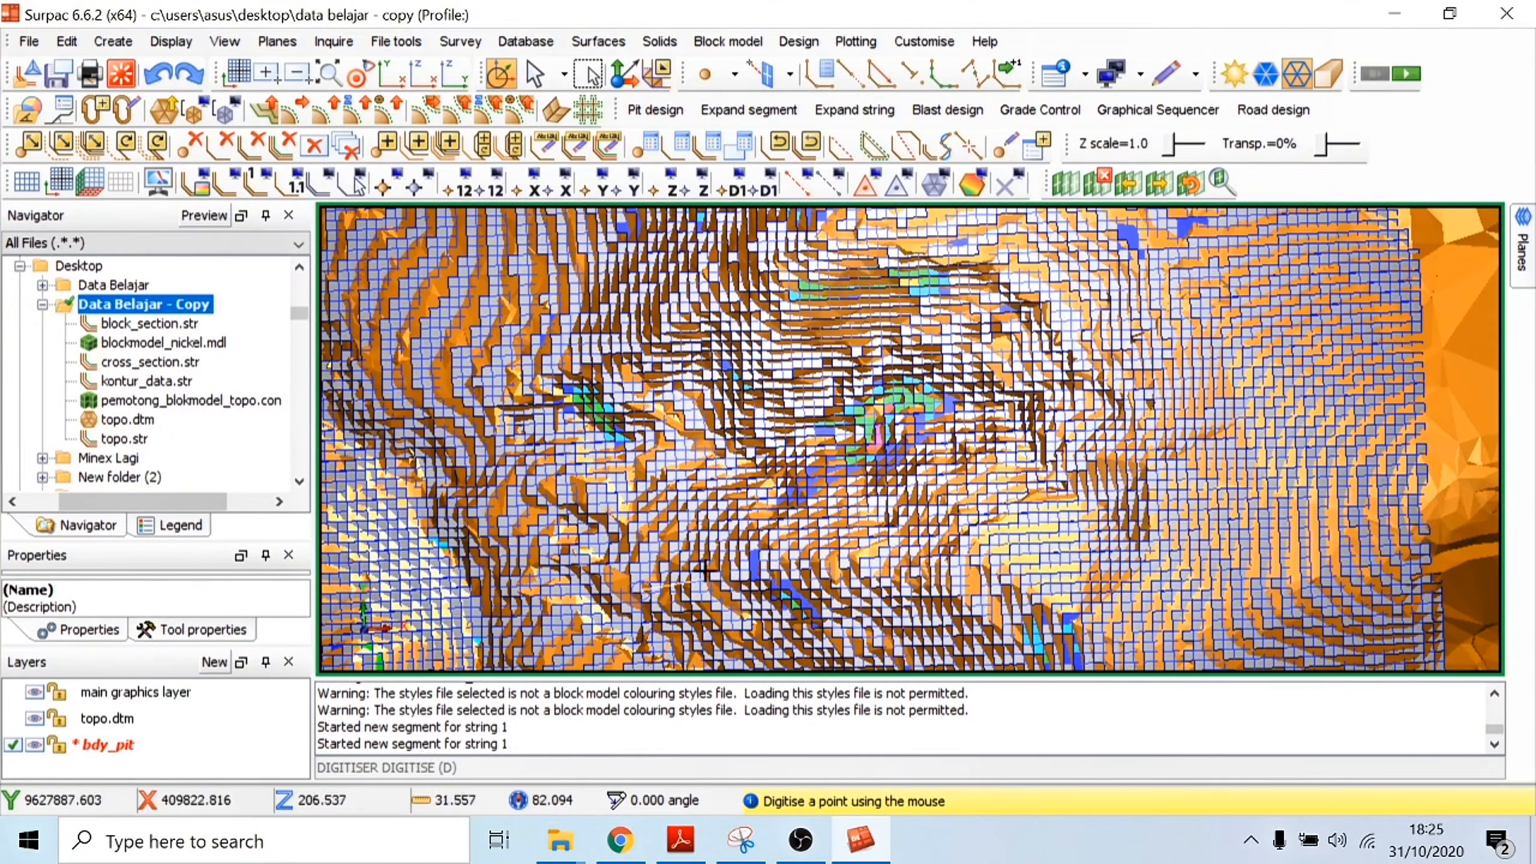
pyautogui.scroll(-2, 696, 580)
pyautogui.click(759, 593)
pyautogui.click(865, 638)
pyautogui.click(926, 637)
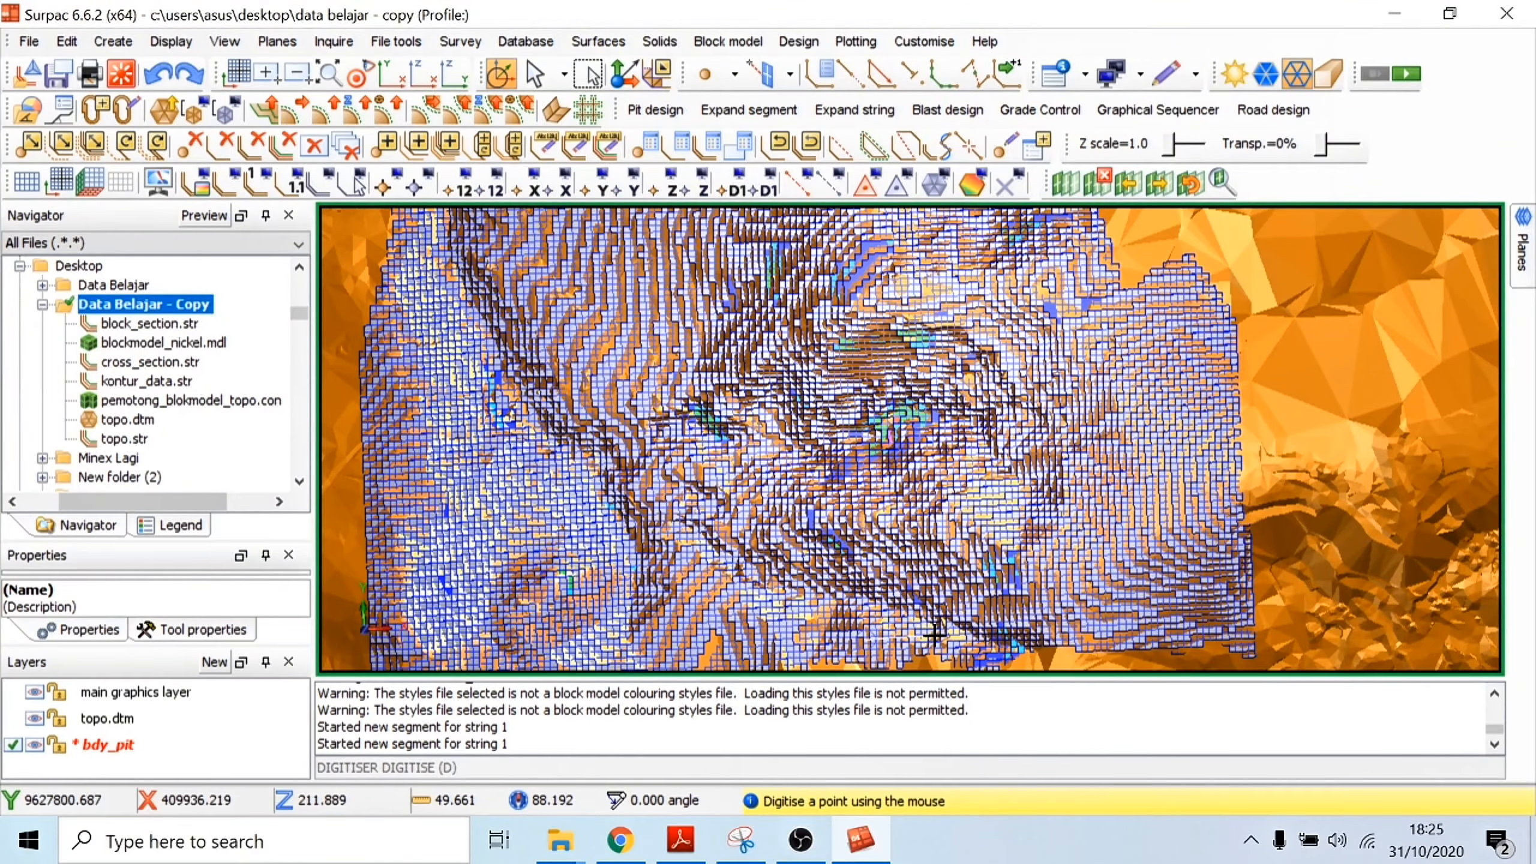
# Step: Digitise the remaining boundary points up the east side of the ore and close the segment
pyautogui.click(1040, 619)
pyautogui.click(1070, 552)
pyautogui.click(1084, 483)
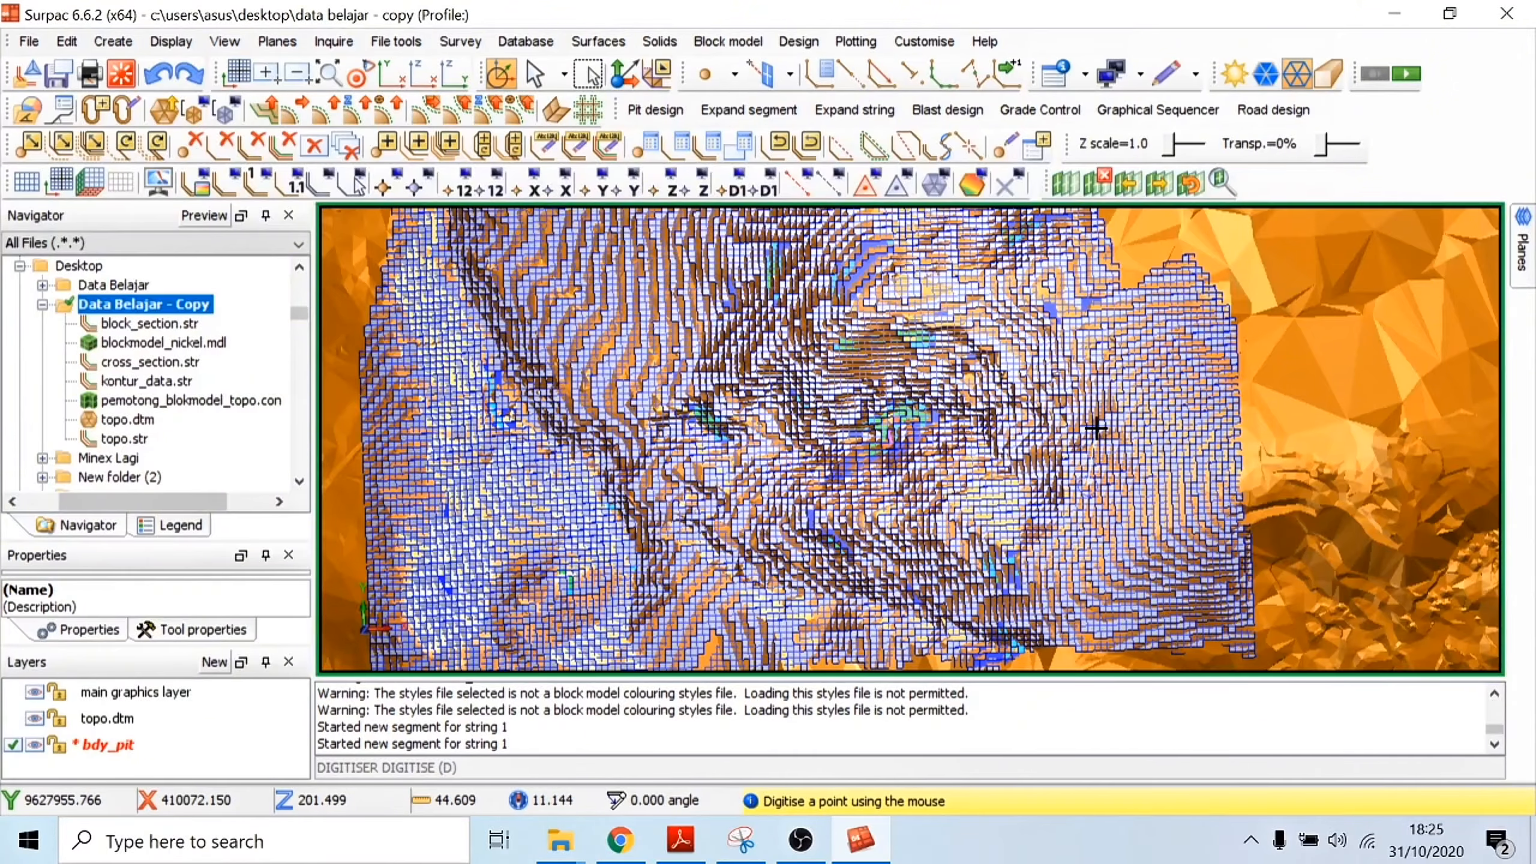
pyautogui.click(1095, 429)
pyautogui.click(1096, 349)
pyautogui.click(1079, 289)
pyautogui.click(1066, 254)
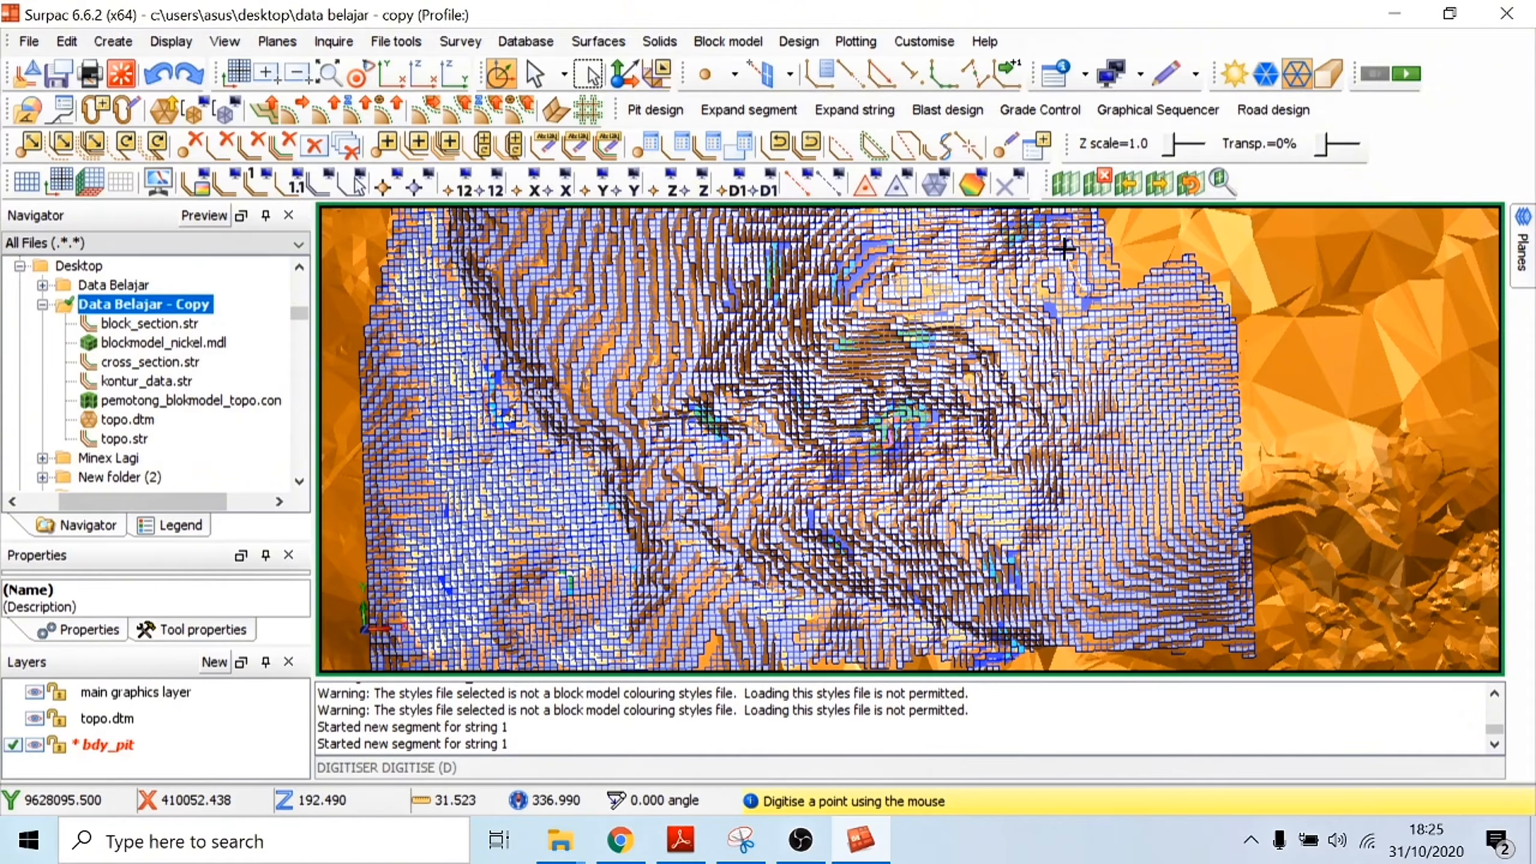
pyautogui.scroll(-1, 1063, 274)
pyautogui.scroll(2, 1063, 273)
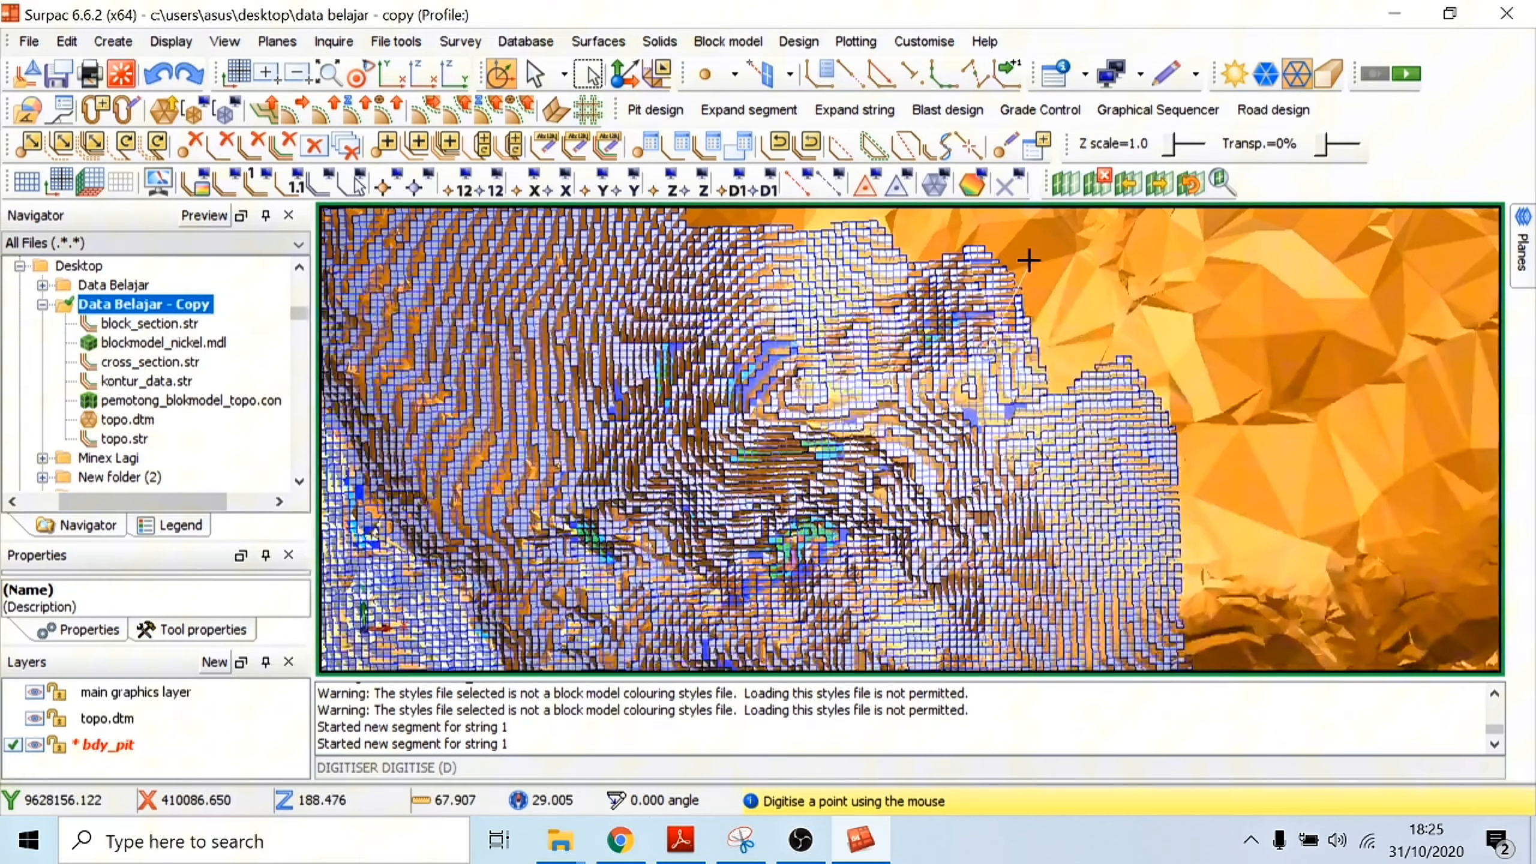
pyautogui.click(894, 78)
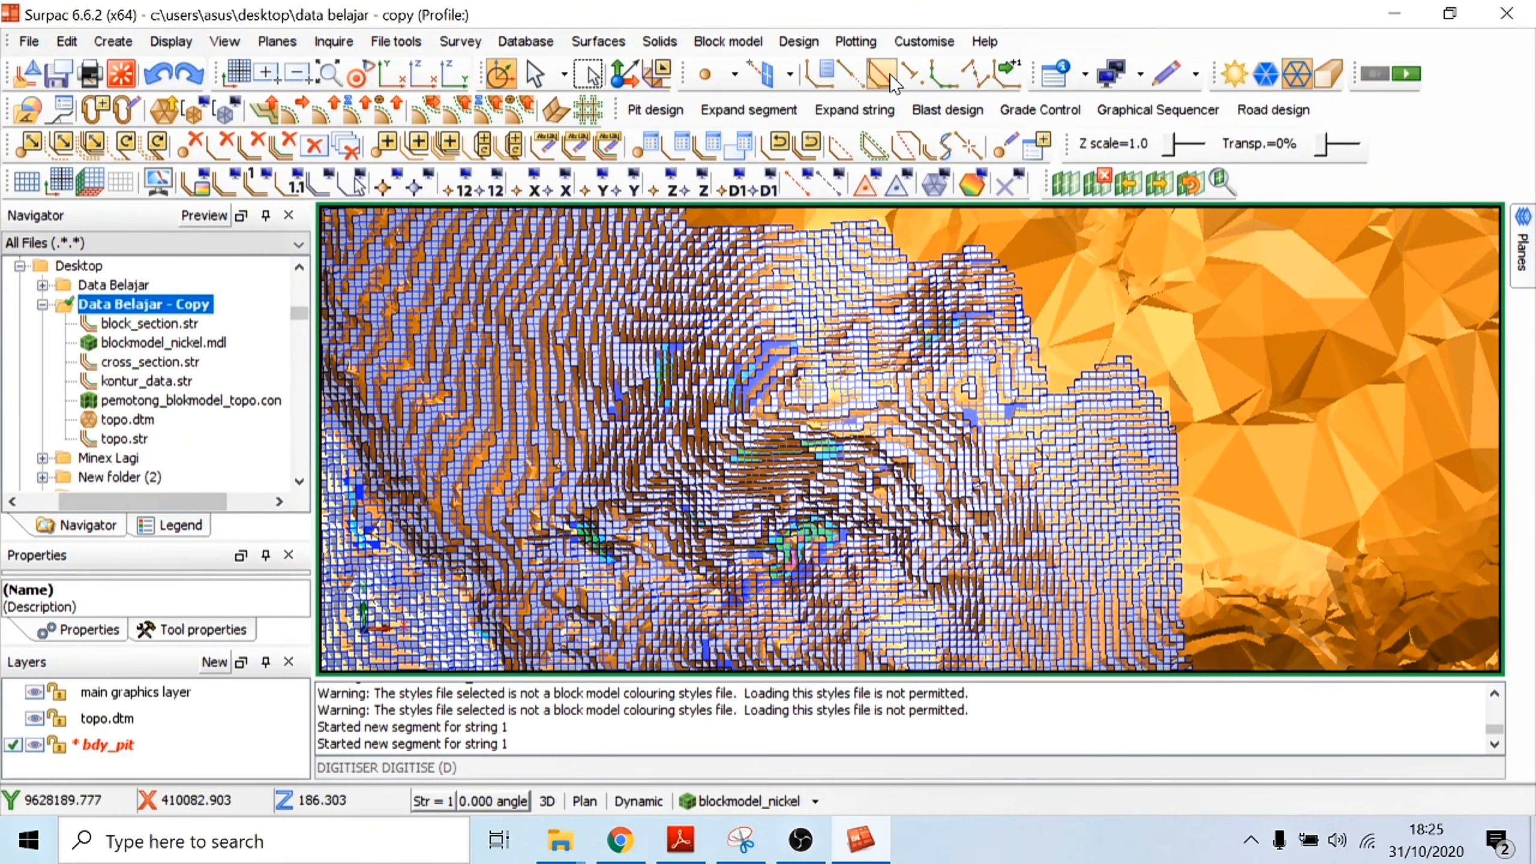
pyautogui.scroll(-2, 971, 378)
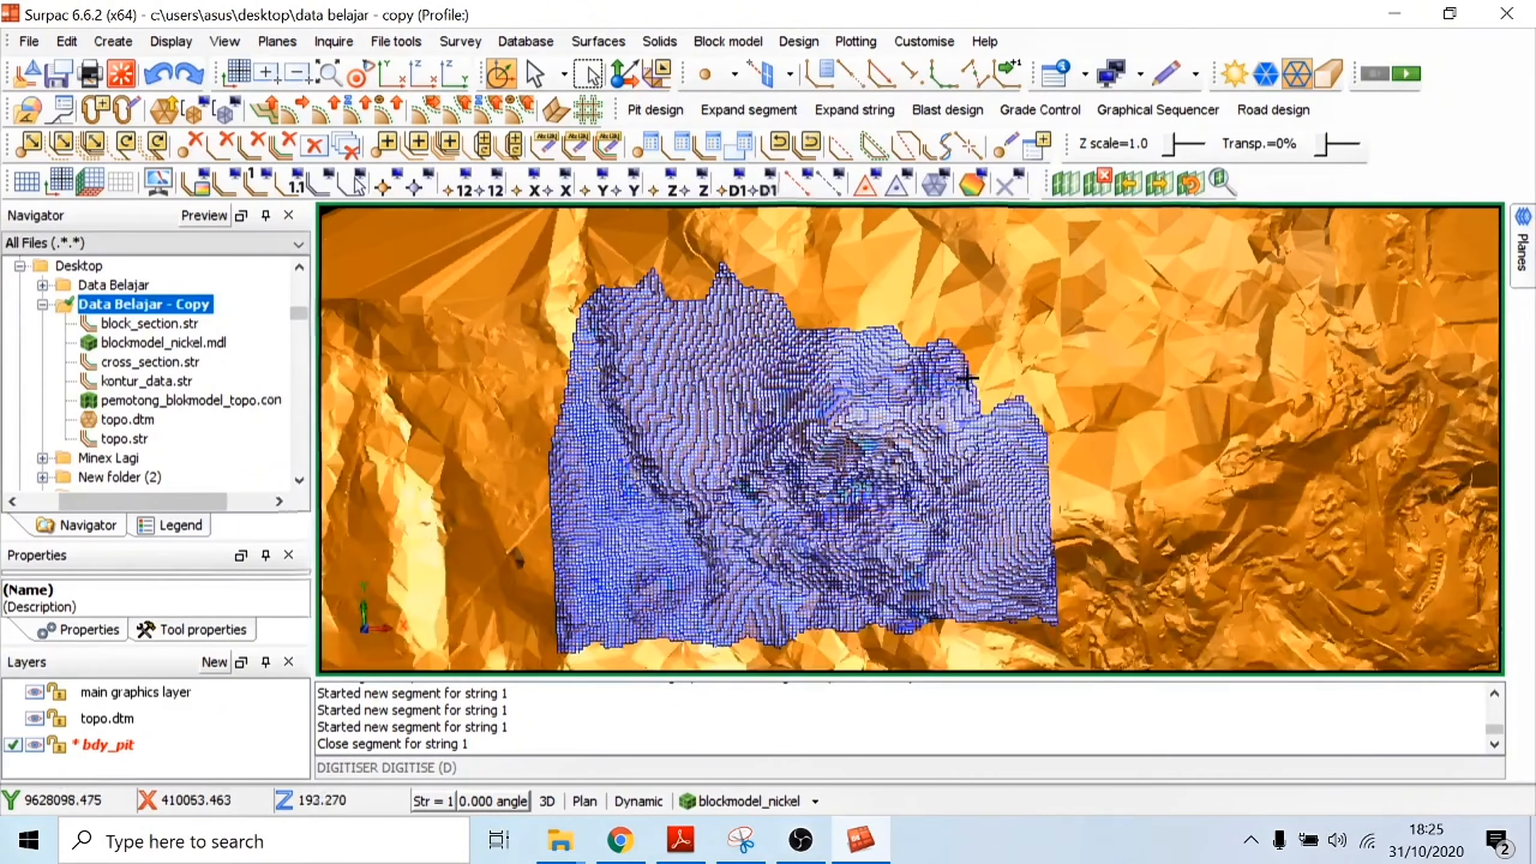
# Step: Save the bdy_pit layer as the string file bdy_pit.str
pyautogui.click(91, 745)
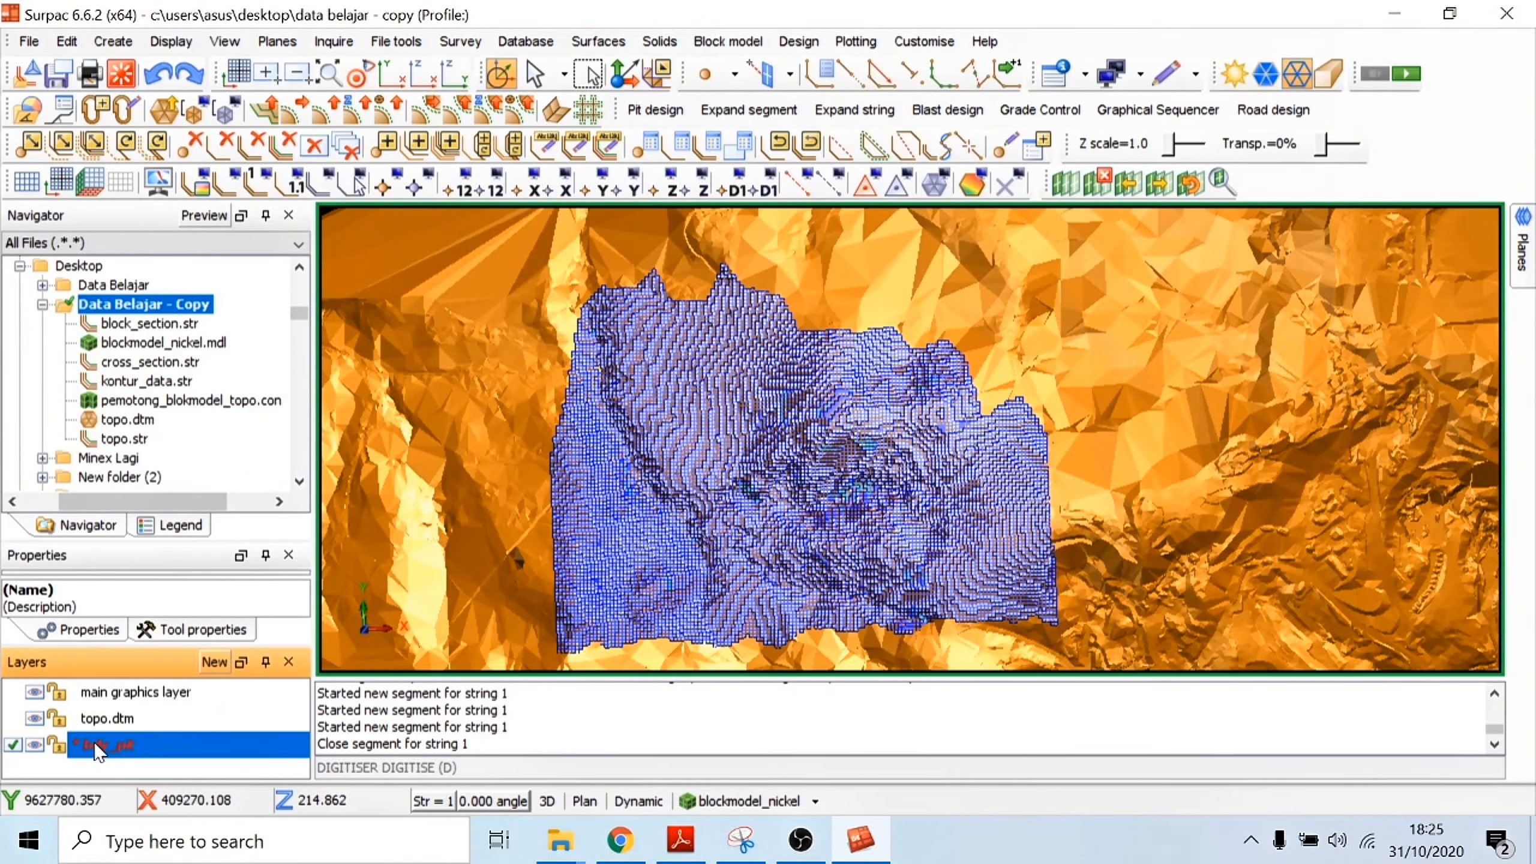
pyautogui.rightClick(98, 752)
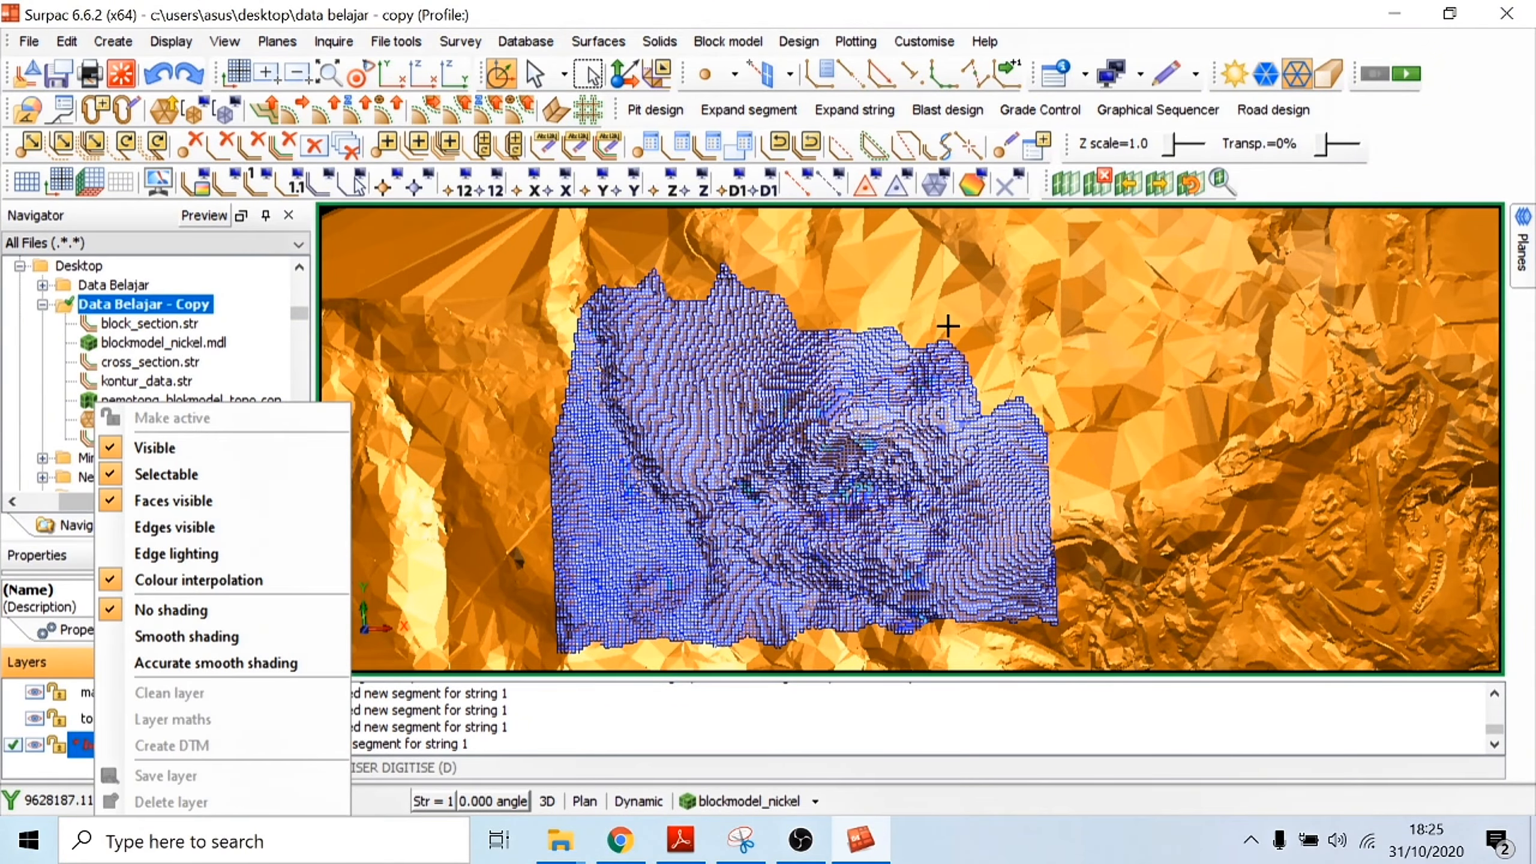
pyautogui.click(971, 304)
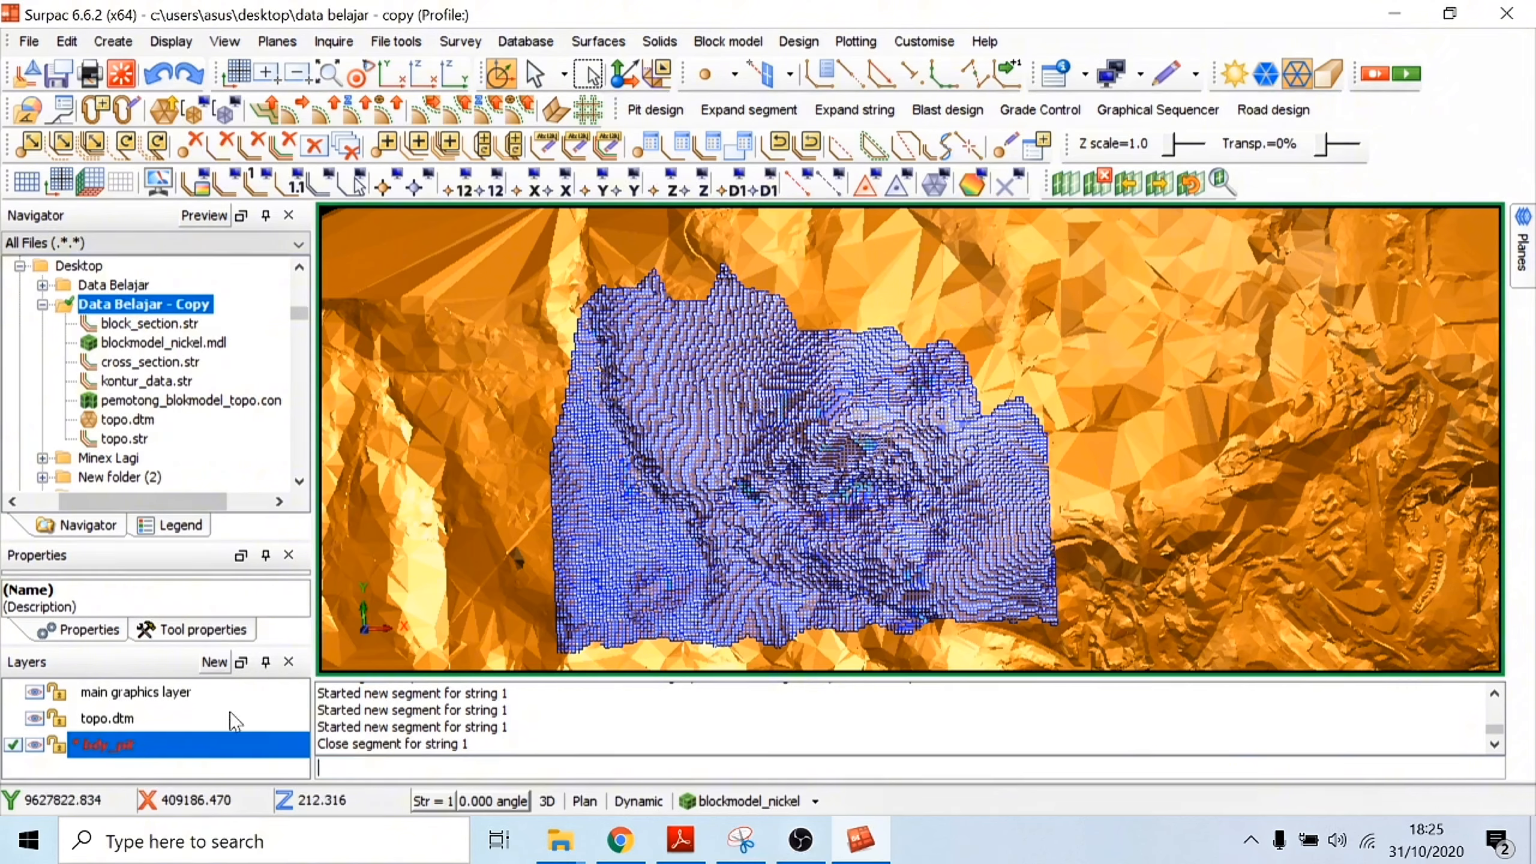
pyautogui.click(124, 768)
pyautogui.click(127, 748)
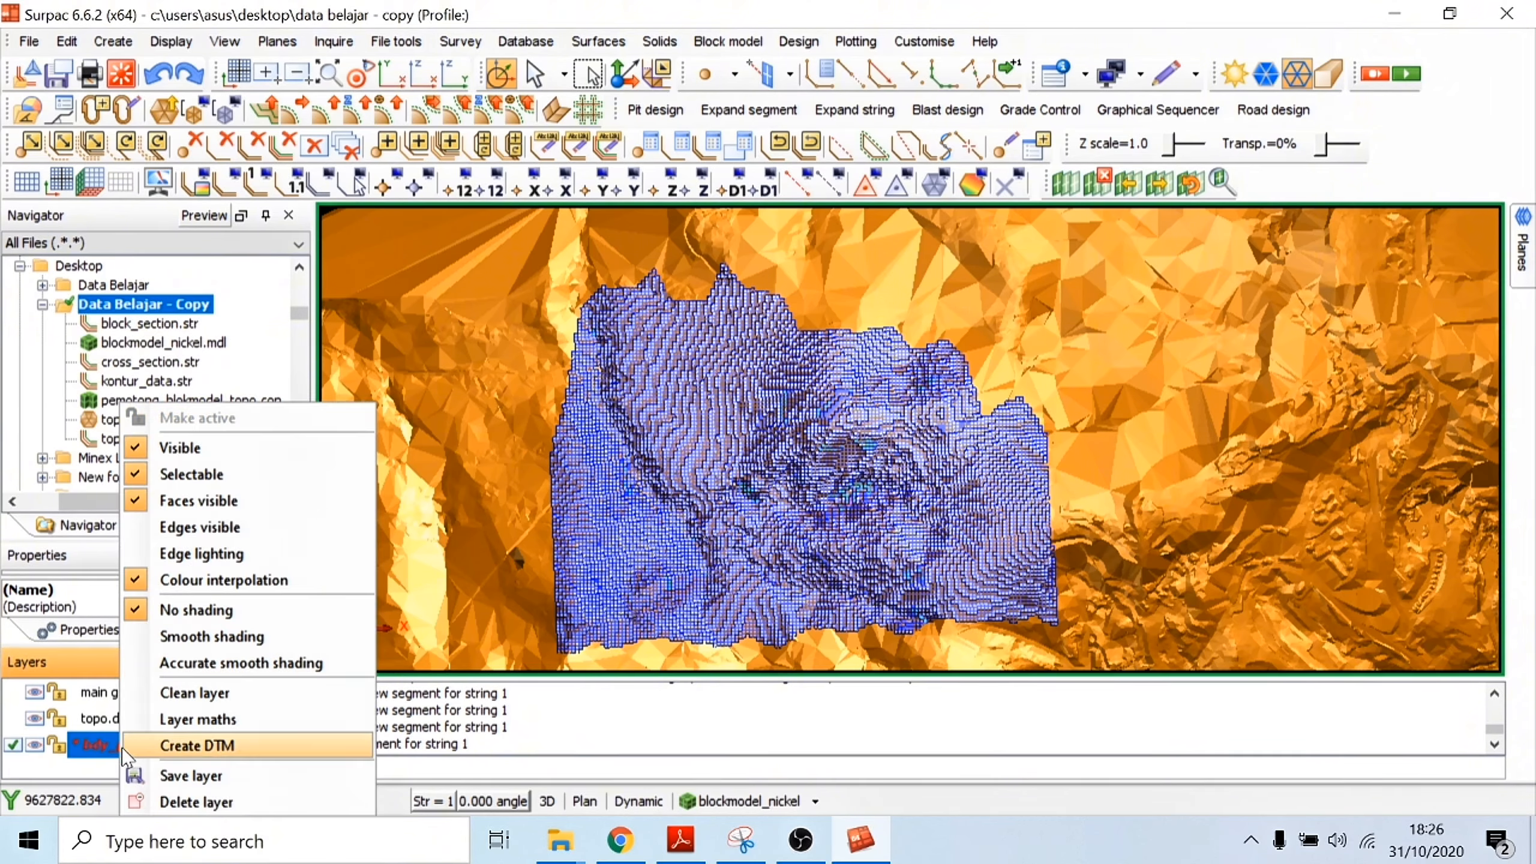
pyautogui.rightClick(127, 748)
pyautogui.click(177, 780)
pyautogui.click(869, 607)
# Step: Set the Z scale to 0.5 and inspect the block model and topography from different angles
pyautogui.moveTo(1173, 144); pyautogui.dragTo(1167, 144)
pyautogui.scroll(4, 876, 424)
pyautogui.moveTo(882, 447); pyautogui.dragTo(912, 370)
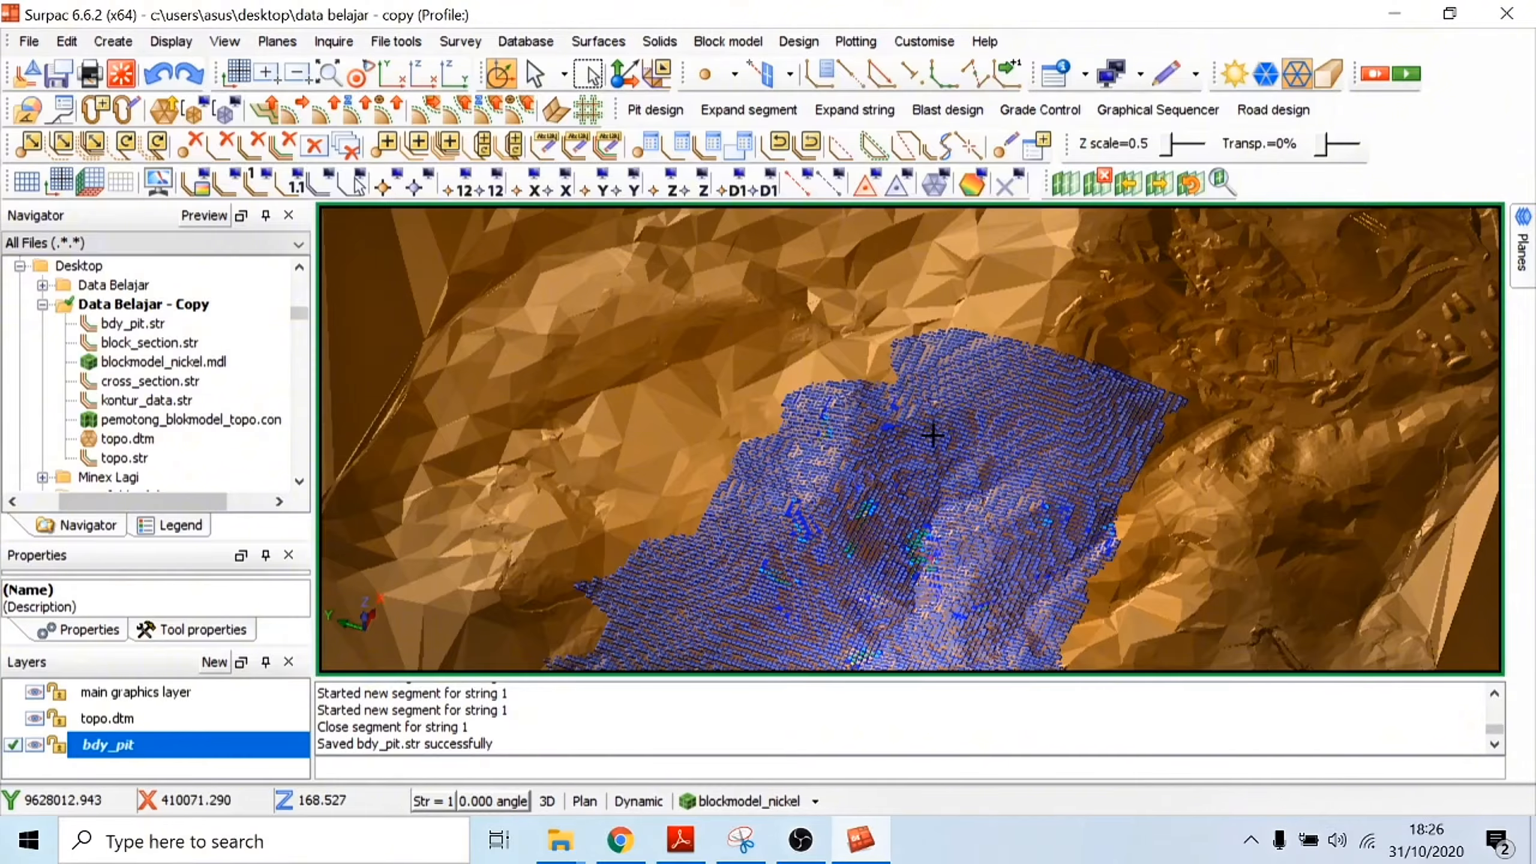
pyautogui.moveTo(918, 425); pyautogui.dragTo(827, 459)
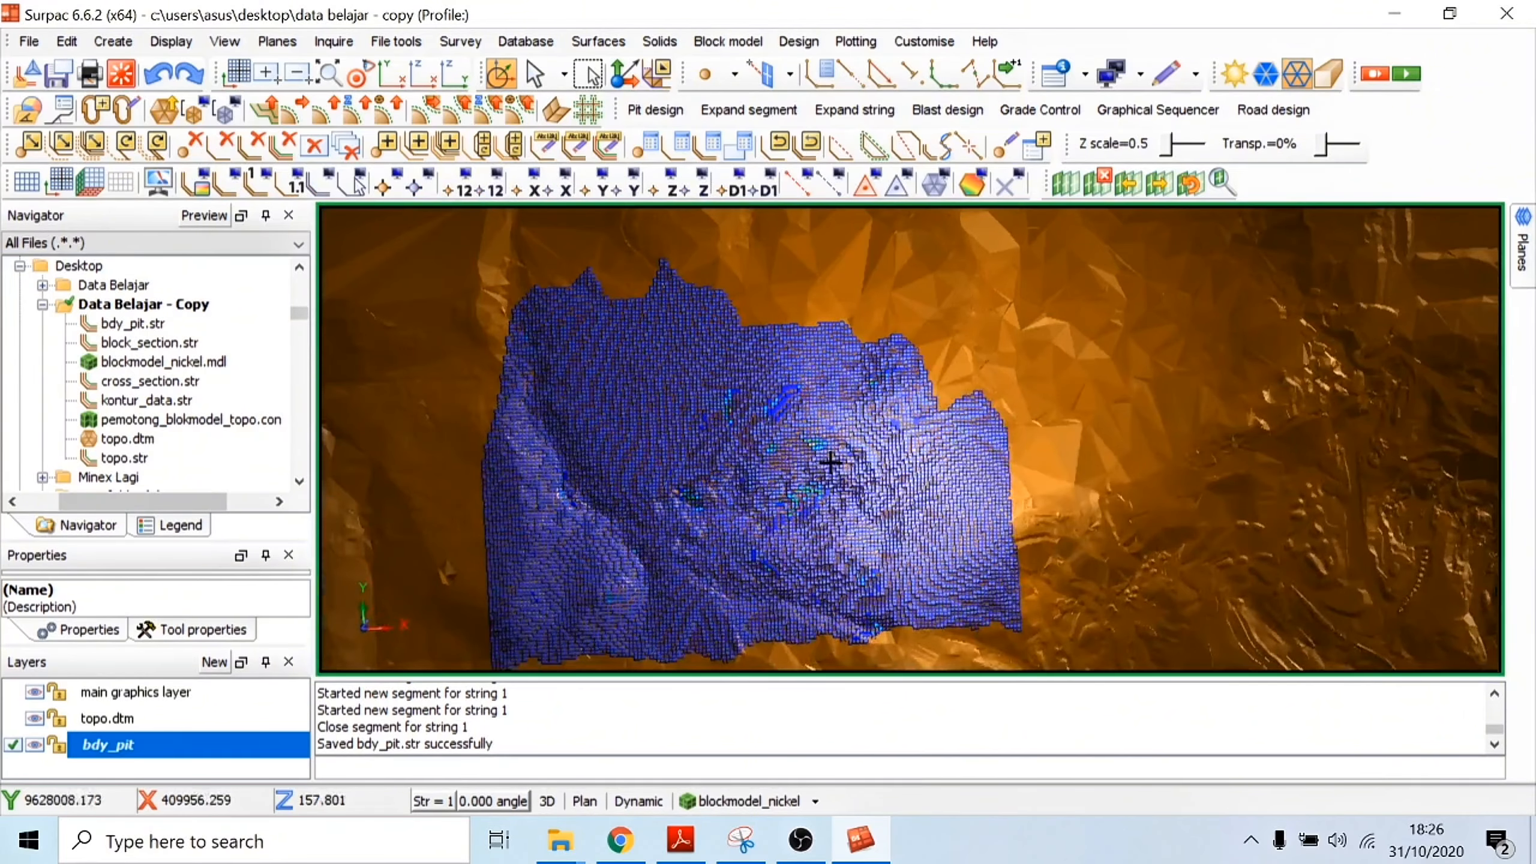
# Step: Hide the block model and draw it again in the Blocks style without internal blocks
pyautogui.click(731, 799)
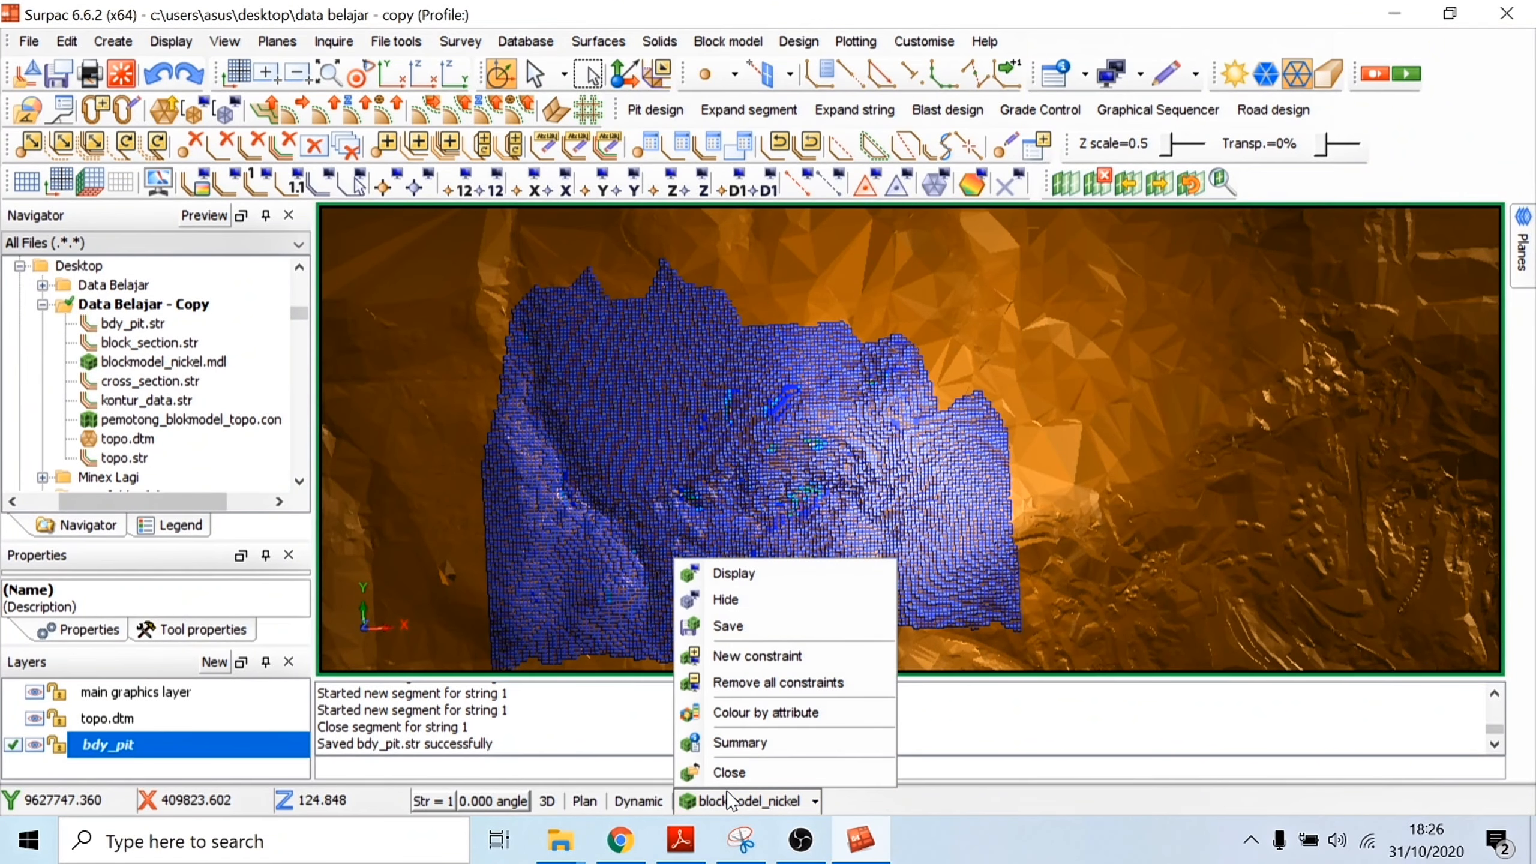
pyautogui.click(785, 599)
pyautogui.click(794, 801)
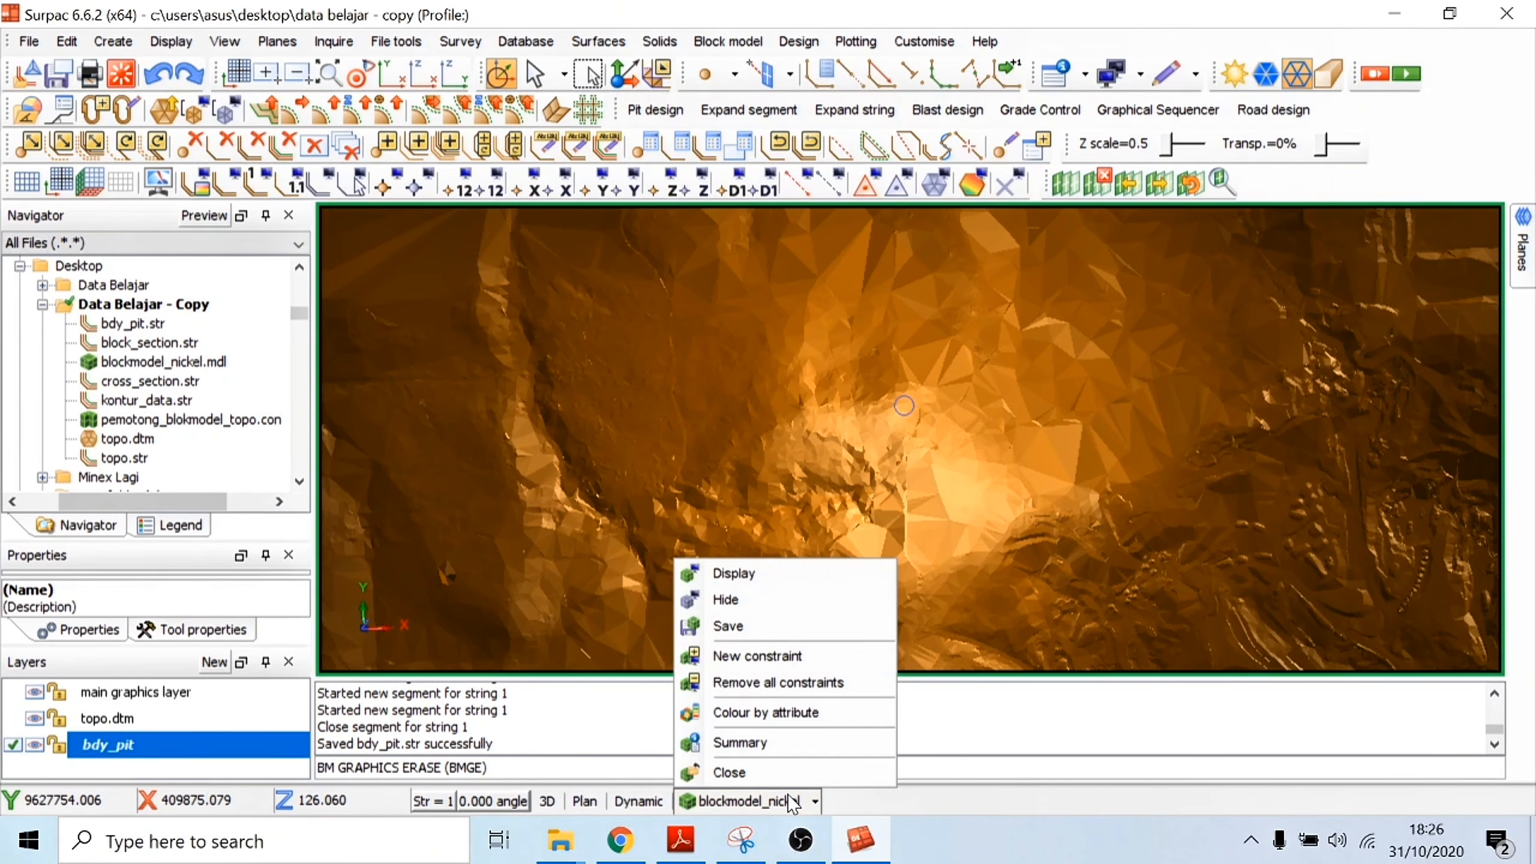
pyautogui.click(752, 580)
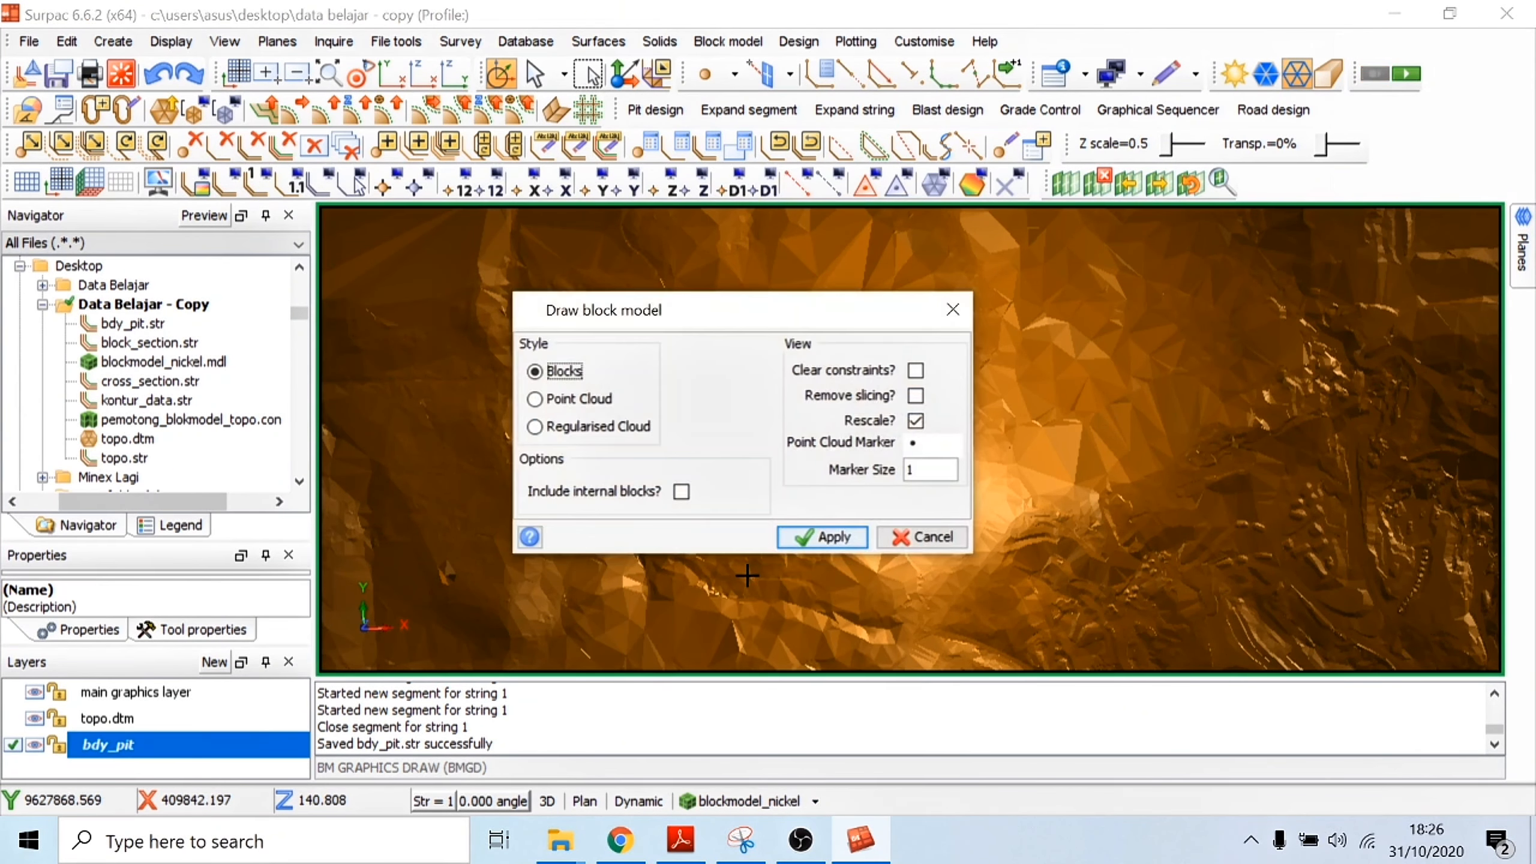
pyautogui.click(832, 539)
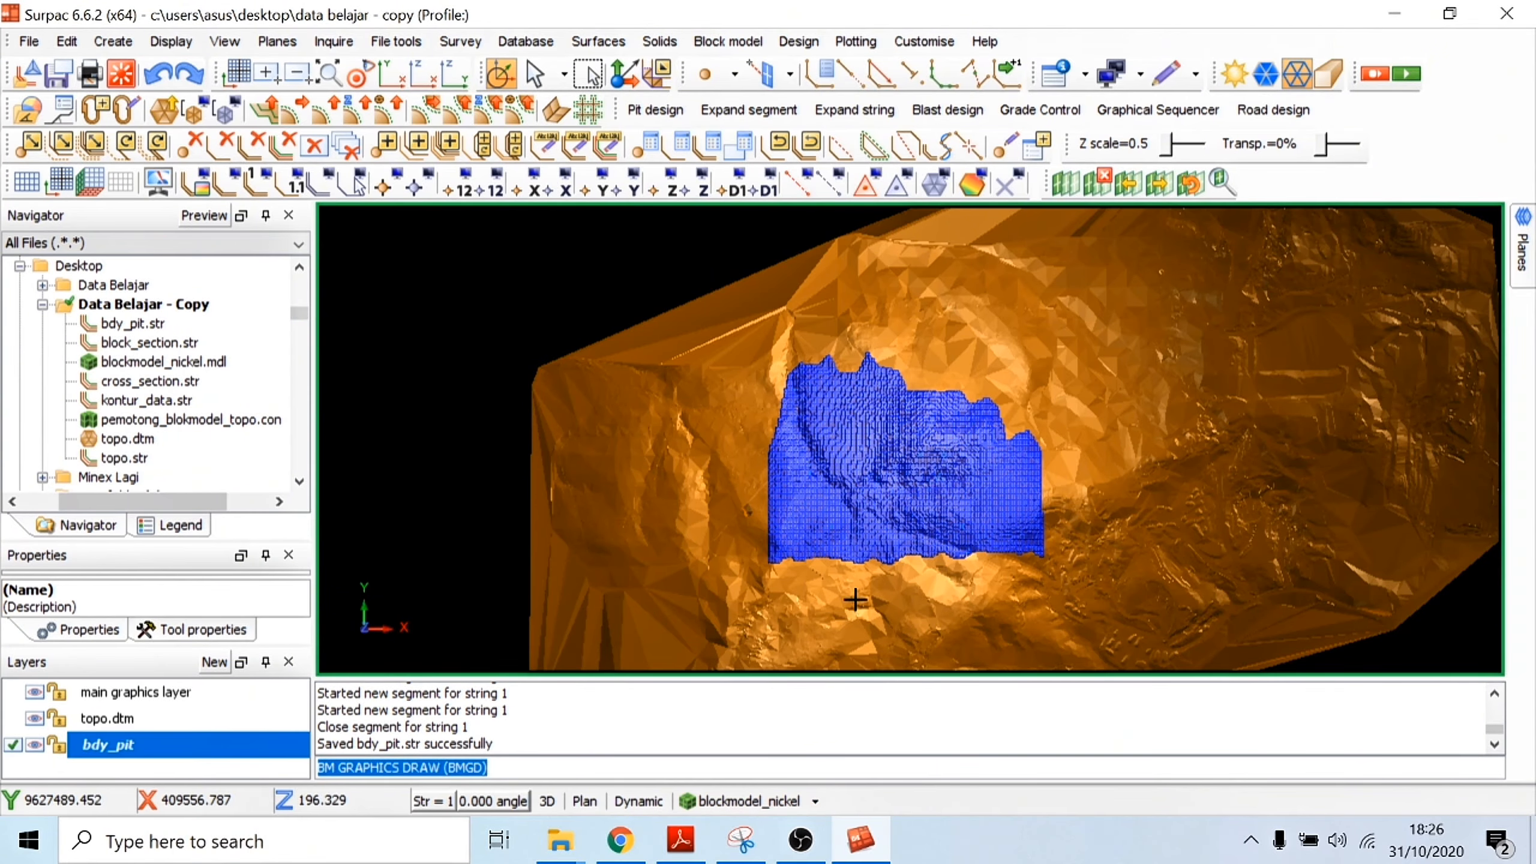
# Step: Hide the block model so that only the topography surface is displayed
pyautogui.scroll(5, 909, 415)
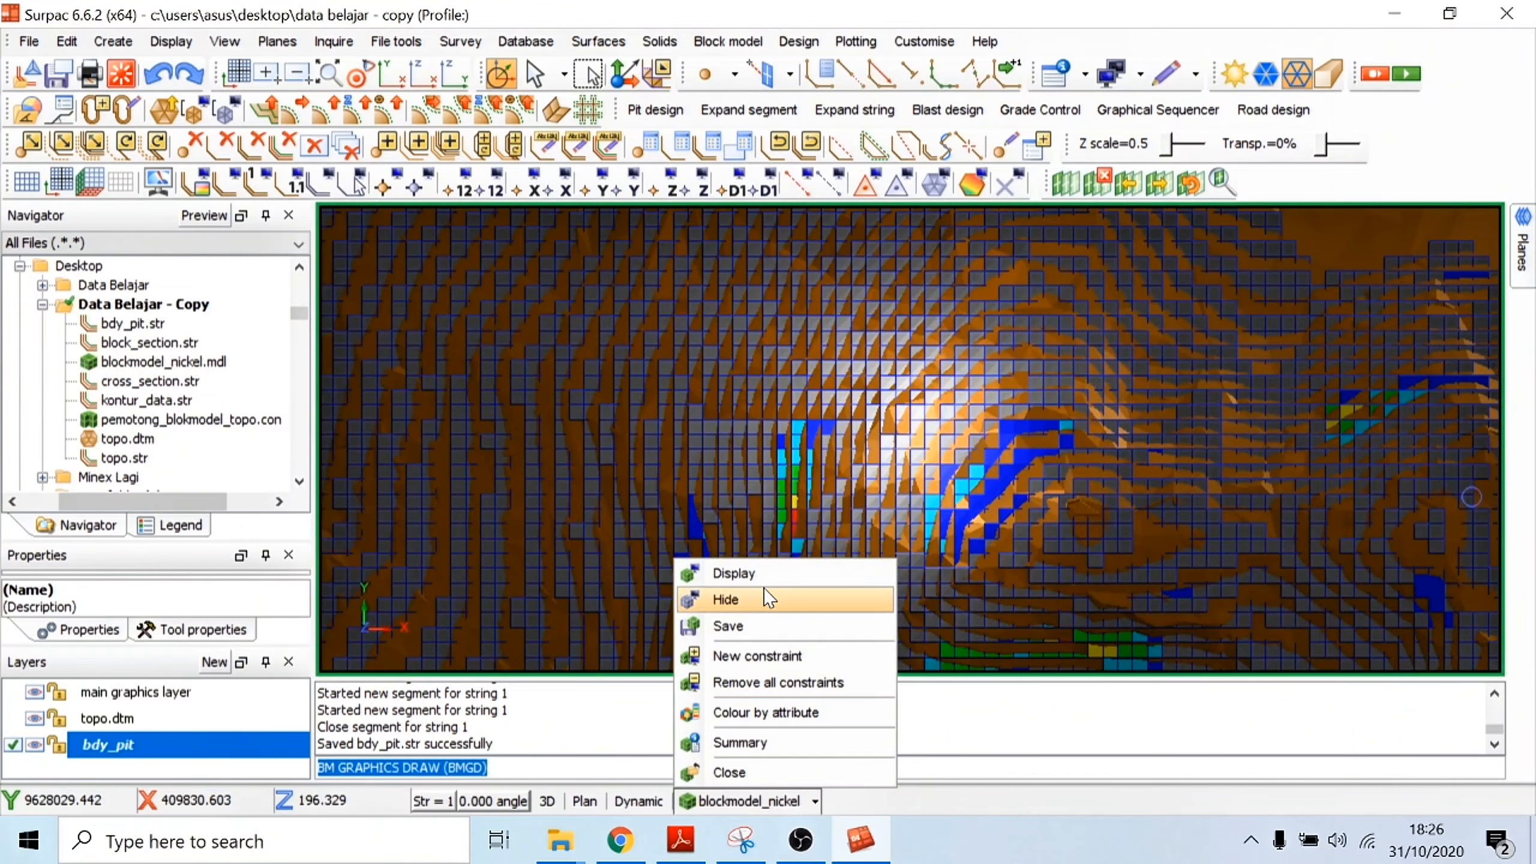
pyautogui.click(782, 599)
pyautogui.scroll(-3, 987, 438)
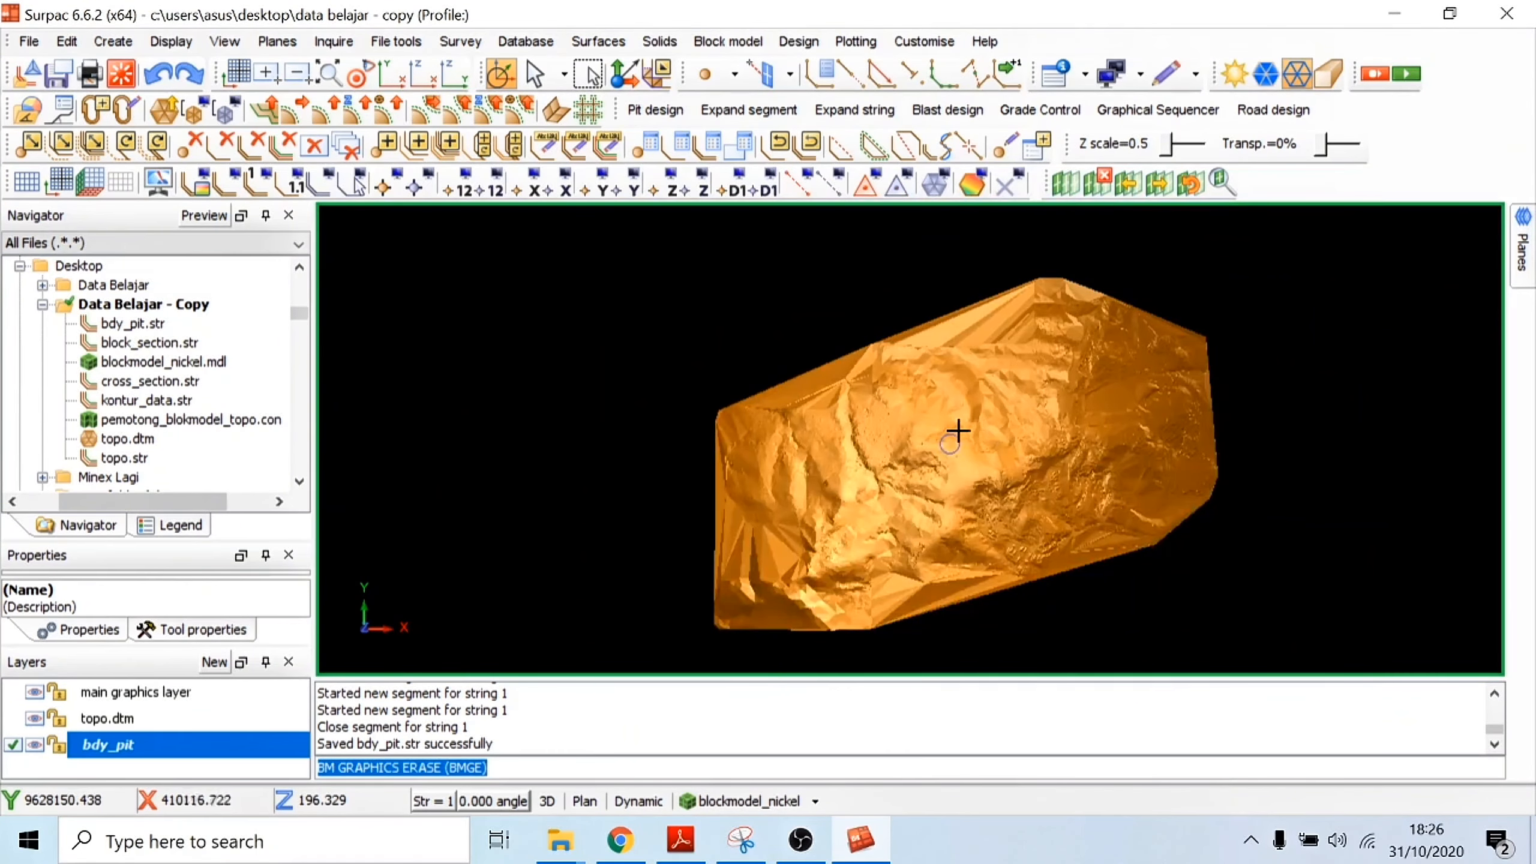
pyautogui.moveTo(956, 429); pyautogui.dragTo(946, 432)
pyautogui.scroll(5, 946, 432)
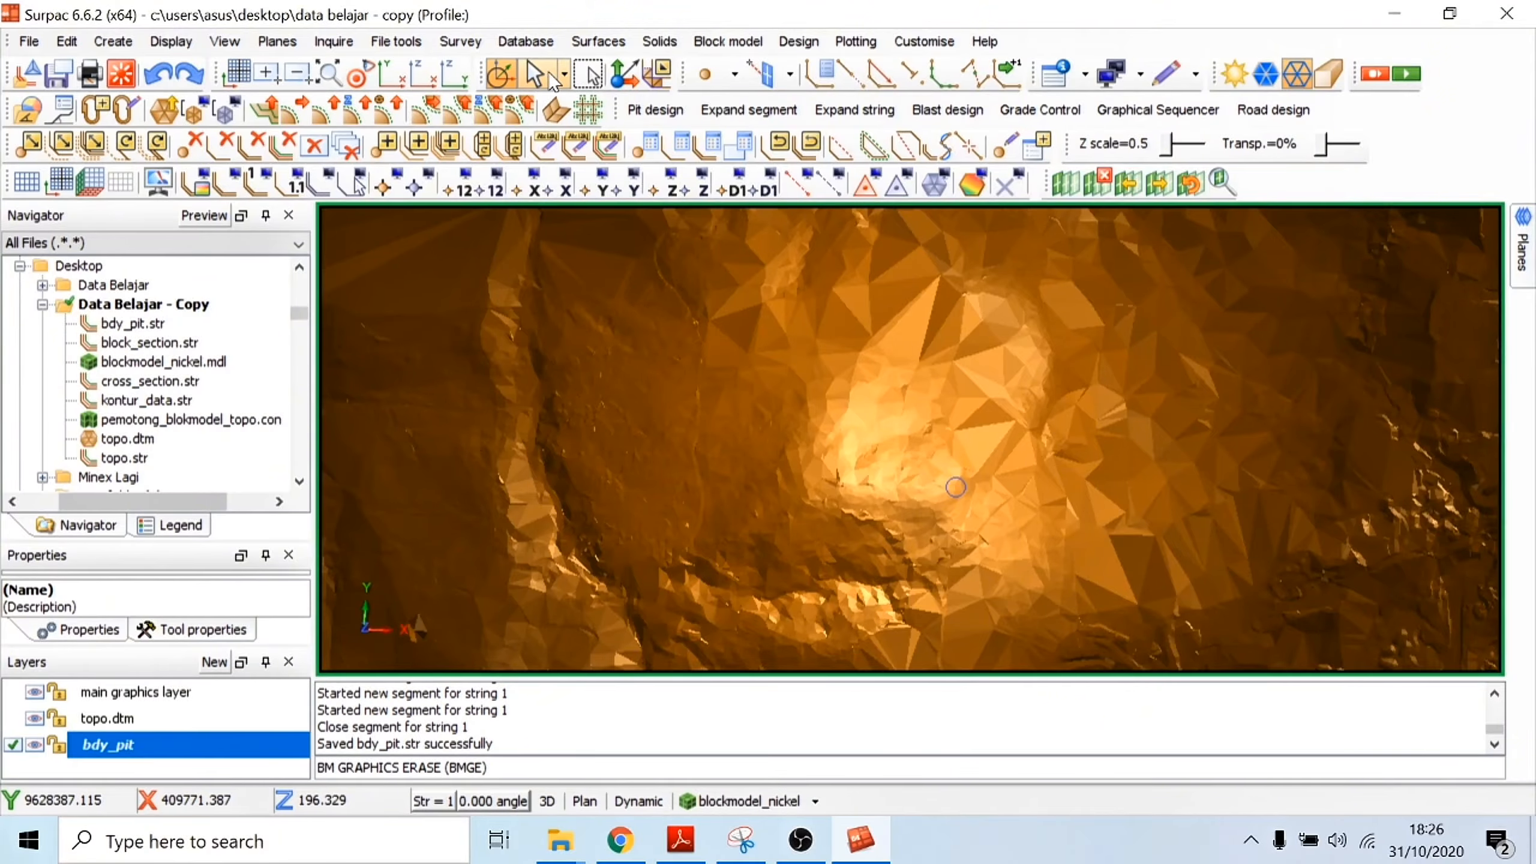
# Step: Select a triangle on the topography surface and examine its vertex coordinates and details
pyautogui.click(564, 73)
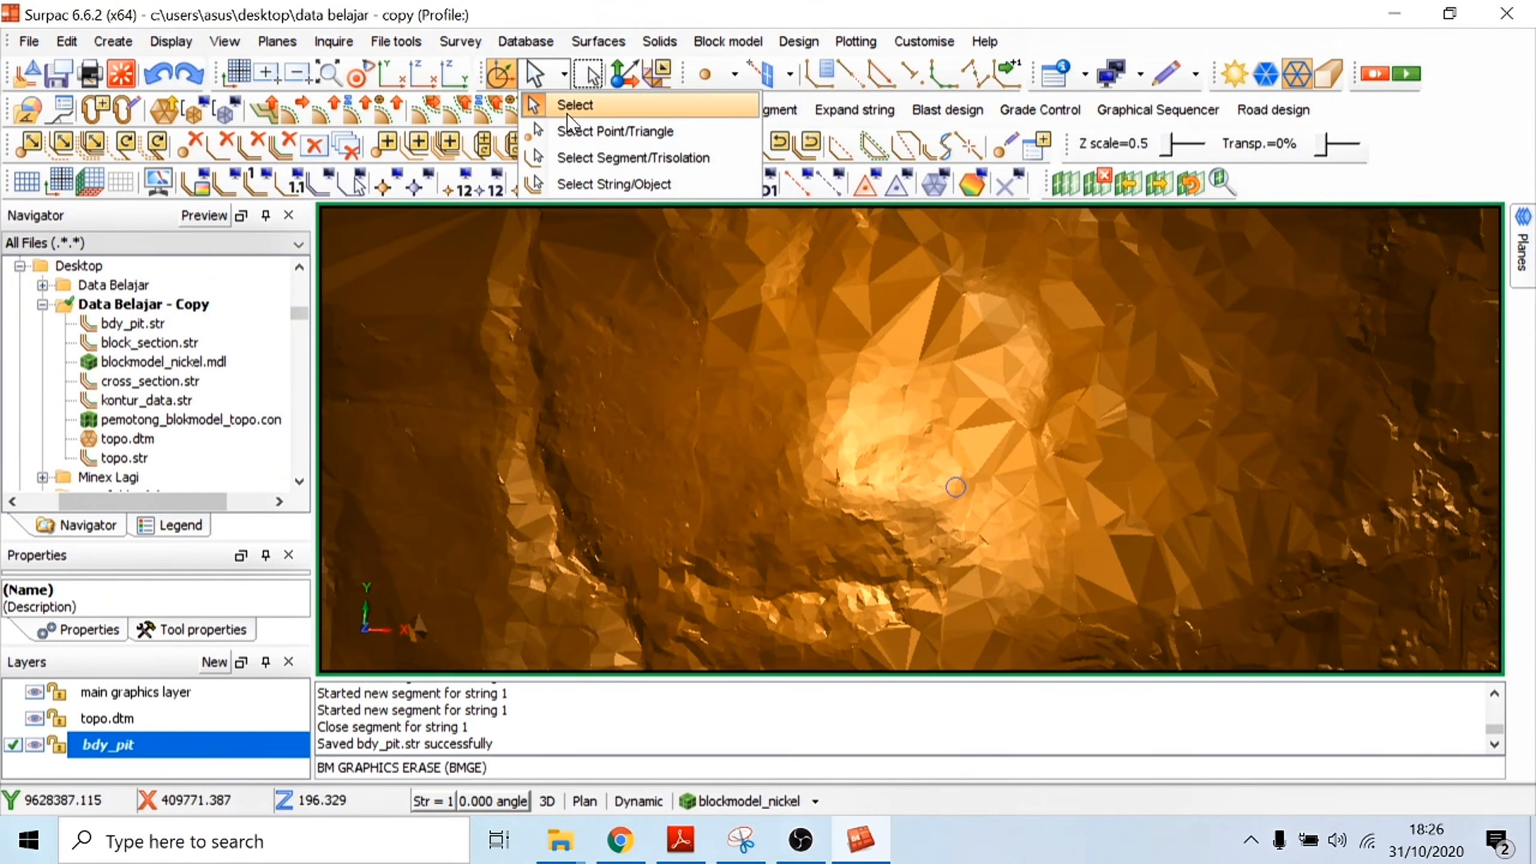
pyautogui.click(571, 103)
pyautogui.moveTo(910, 536); pyautogui.dragTo(790, 448)
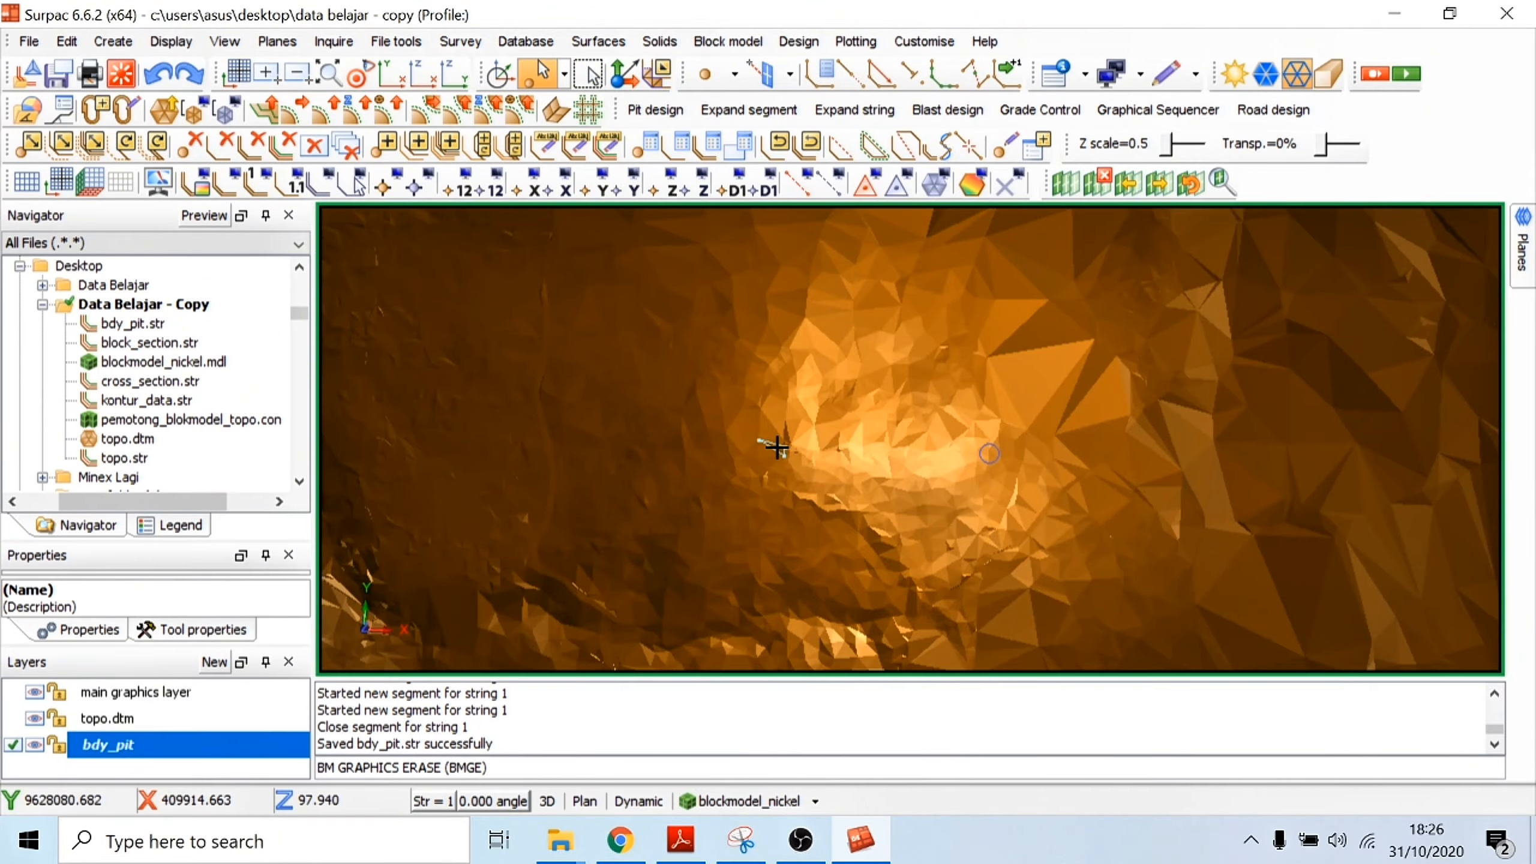
pyautogui.click(152, 582)
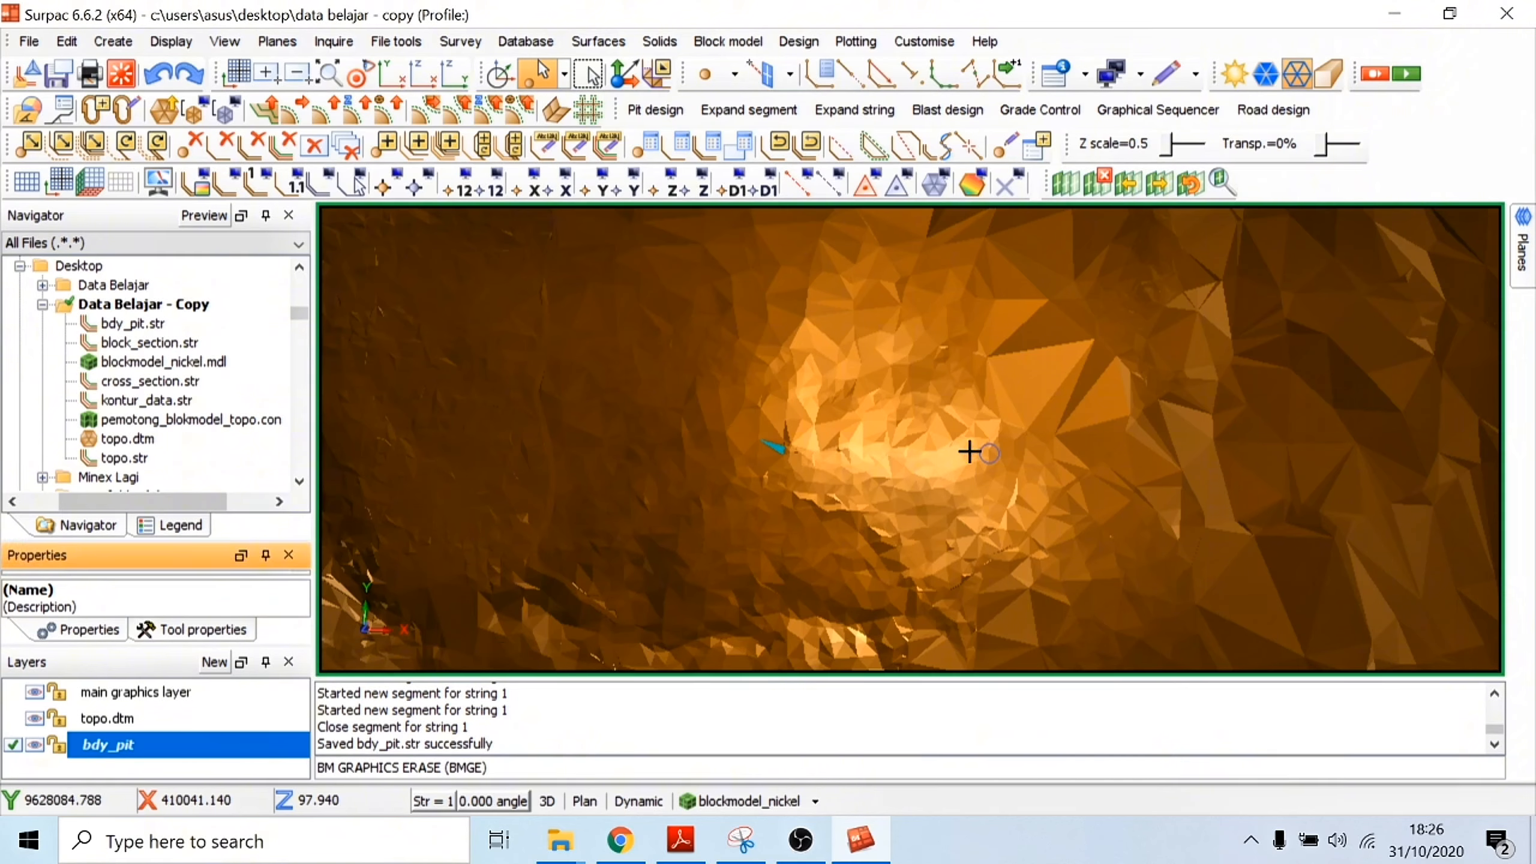
pyautogui.moveTo(120, 541); pyautogui.dragTo(121, 480)
pyautogui.scroll(-3, 151, 529)
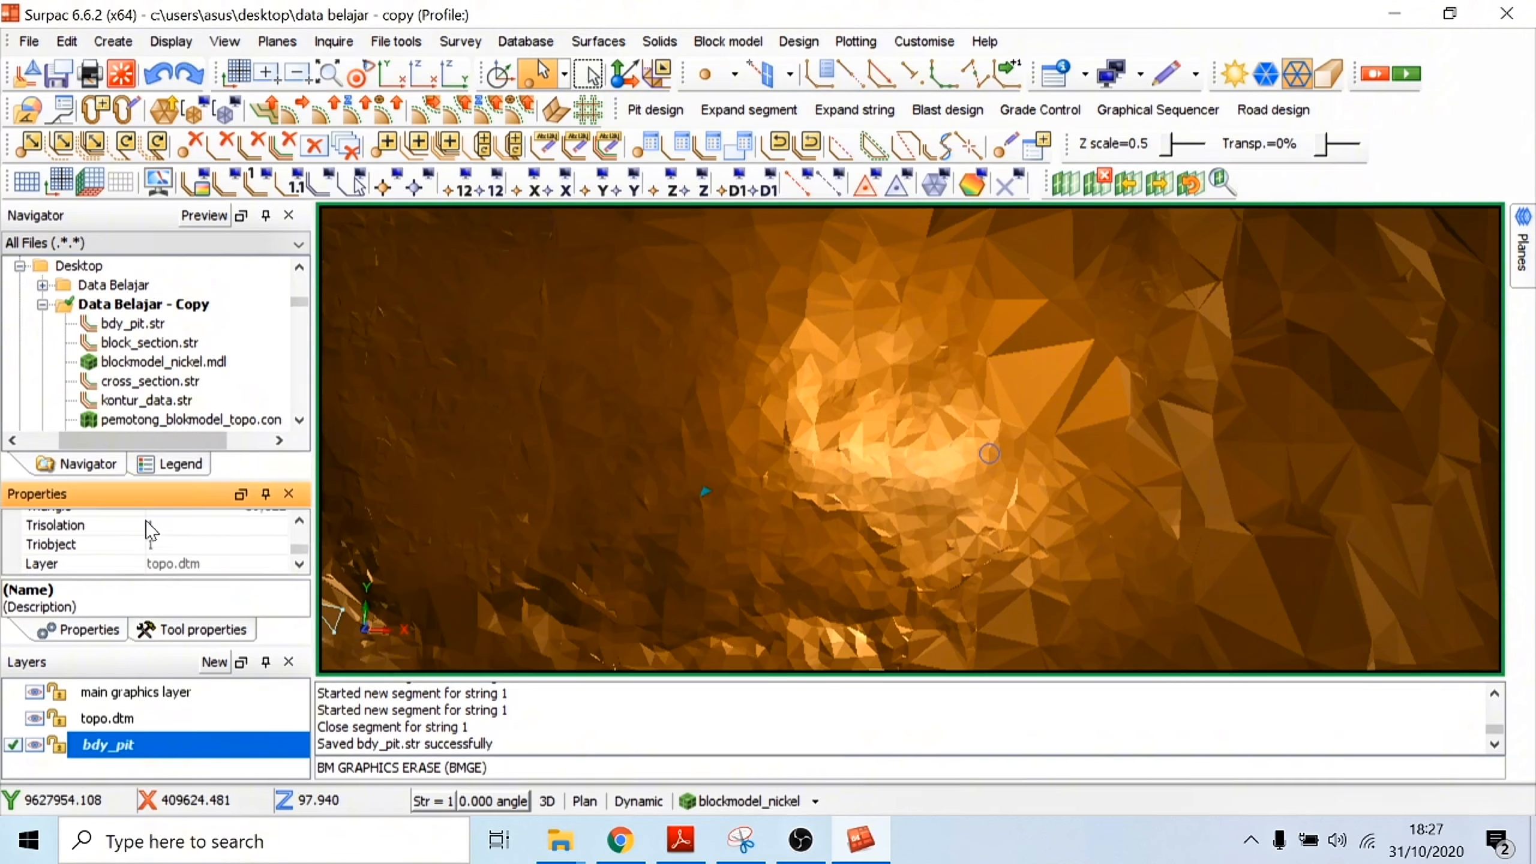
pyautogui.scroll(2, 164, 551)
pyautogui.scroll(-1, 168, 562)
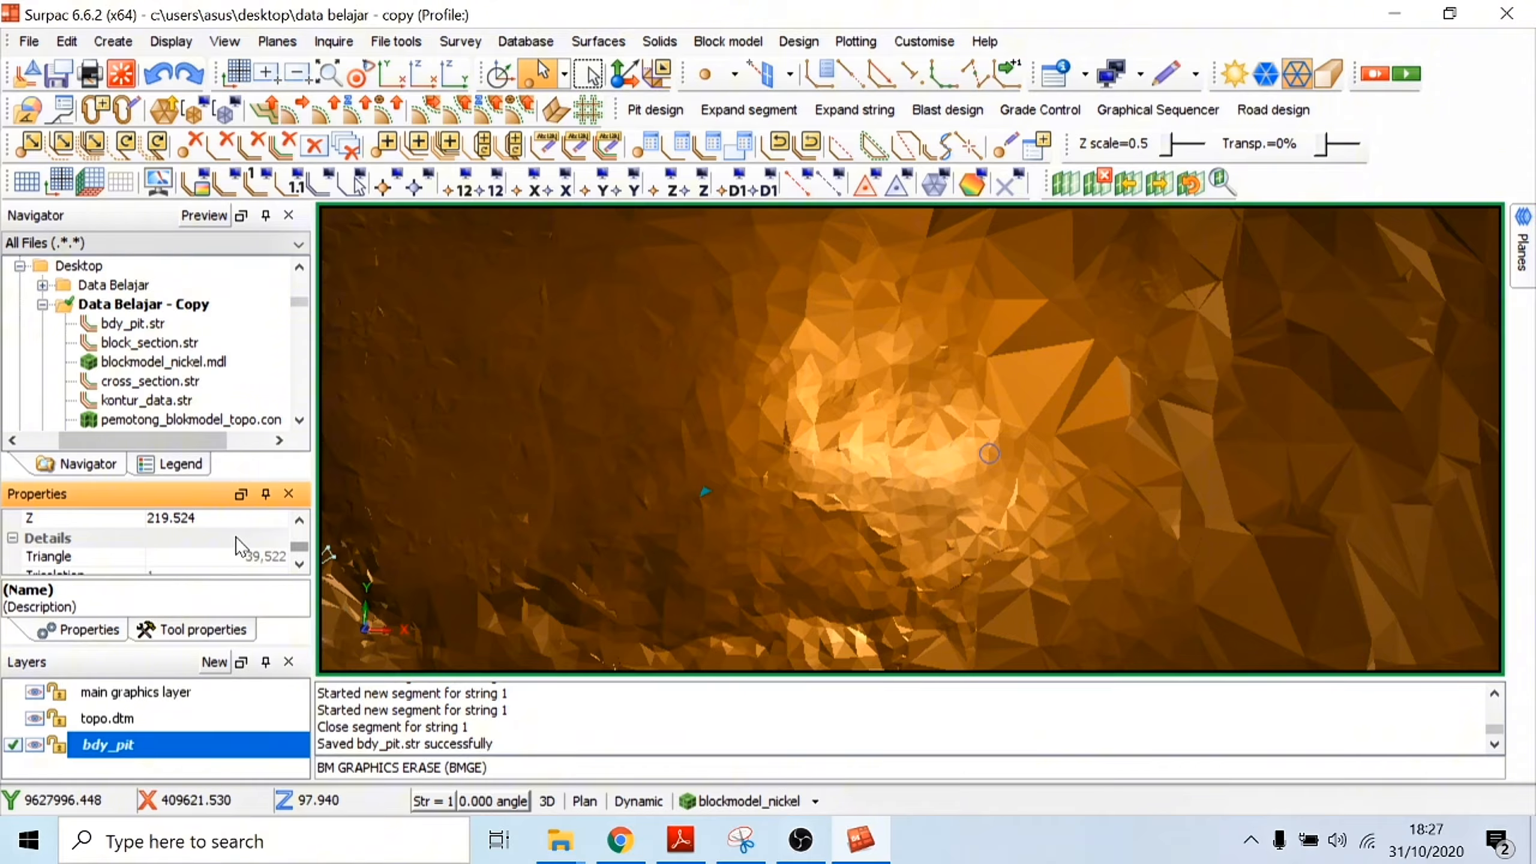
# Step: Select several other topography triangles around the pit area and check their vertex elevations
pyautogui.click(808, 471)
pyautogui.scroll(-1, 119, 560)
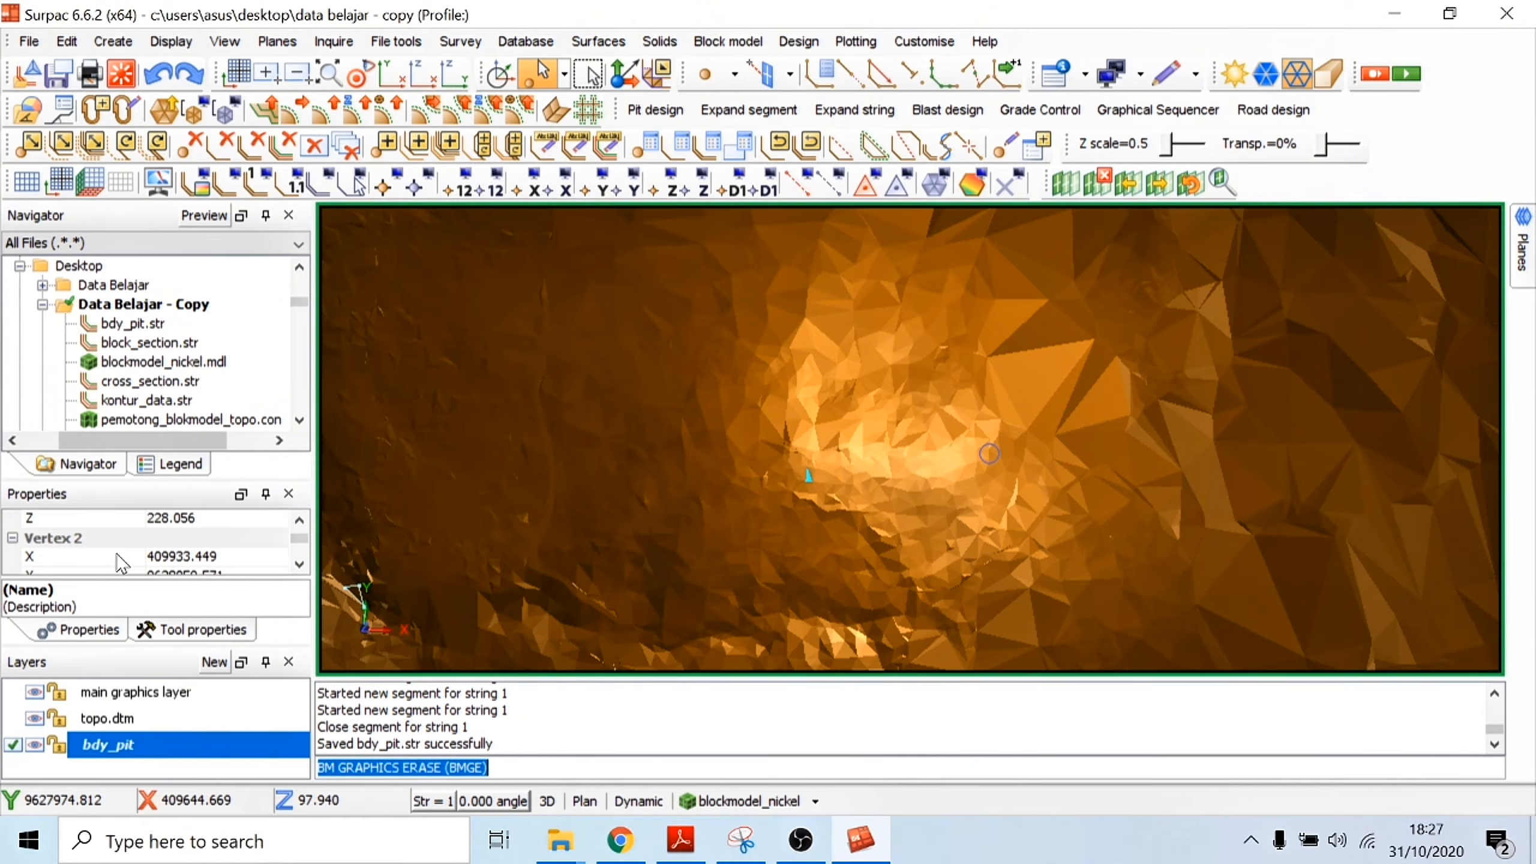
pyautogui.click(648, 345)
pyautogui.click(596, 422)
pyautogui.click(600, 476)
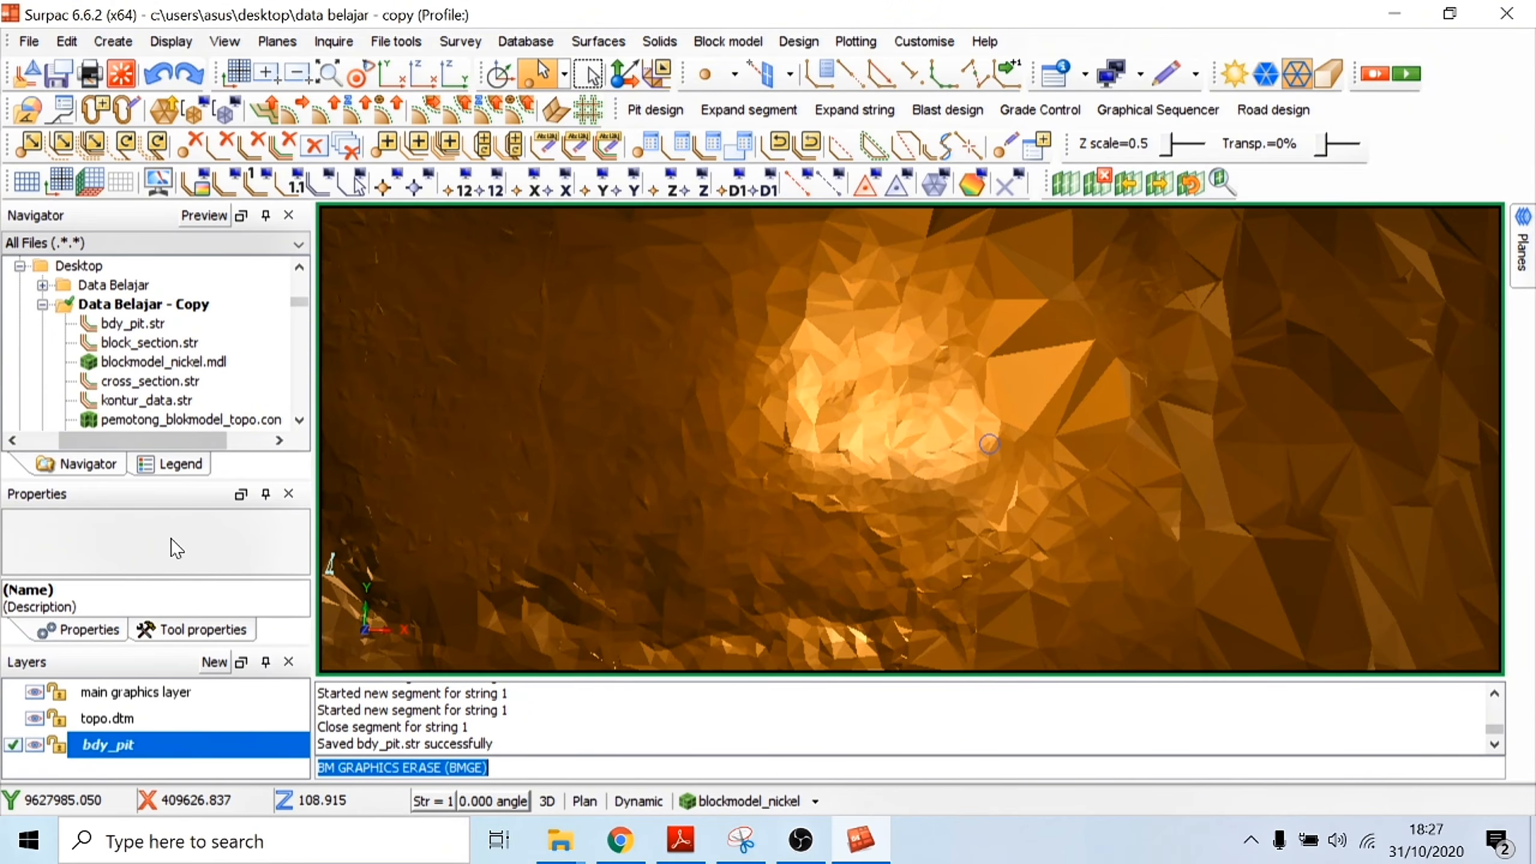
pyautogui.scroll(-1, 755, 424)
pyautogui.click(723, 480)
pyautogui.scroll(-1, 719, 508)
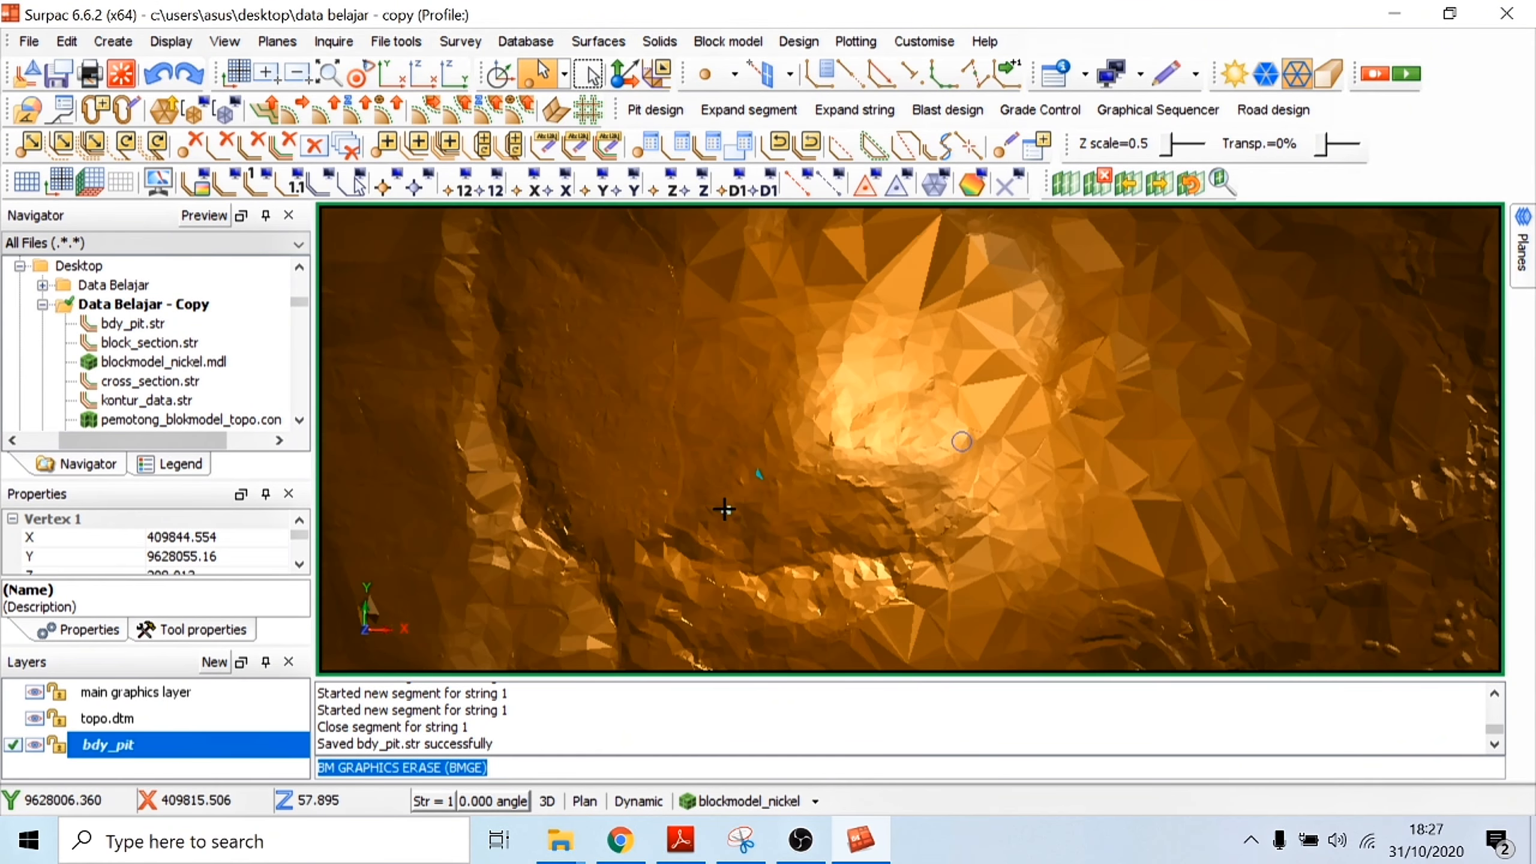
pyautogui.click(724, 509)
# Step: Inspect the vertex coordinates of a topography triangle on the steep slope west of the pit area
pyautogui.scroll(1, 765, 472)
pyautogui.scroll(-2, 855, 399)
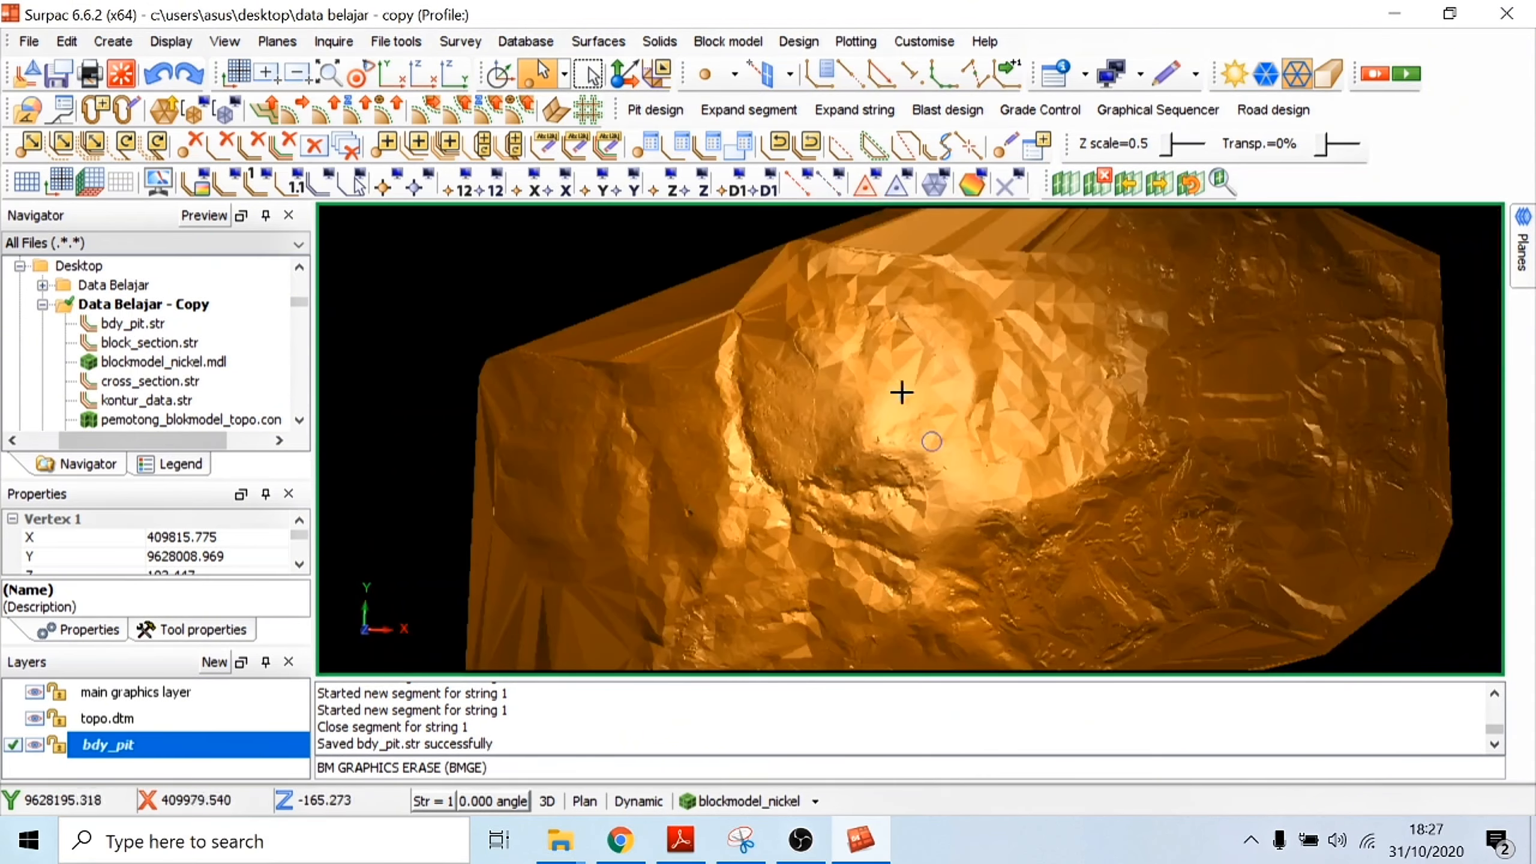
pyautogui.moveTo(901, 391)
pyautogui.mouseDown()
pyautogui.moveTo(939, 354)
pyautogui.moveTo(892, 417)
pyautogui.mouseUp()
pyautogui.scroll(2, 777, 448)
pyautogui.scroll(1, 777, 448)
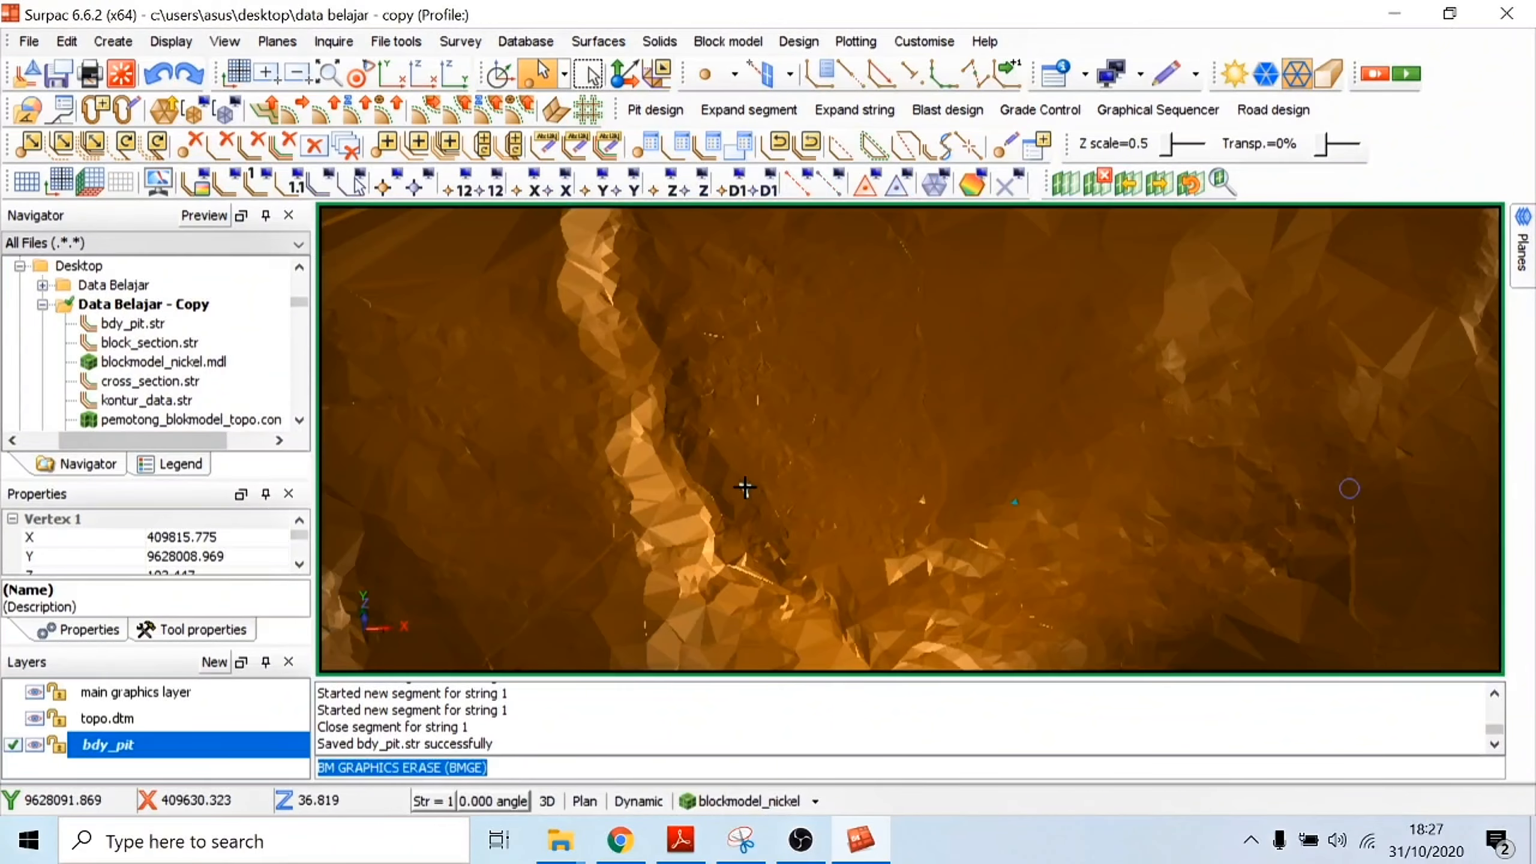
pyautogui.moveTo(744, 485); pyautogui.dragTo(720, 466)
pyautogui.scroll(1, 720, 466)
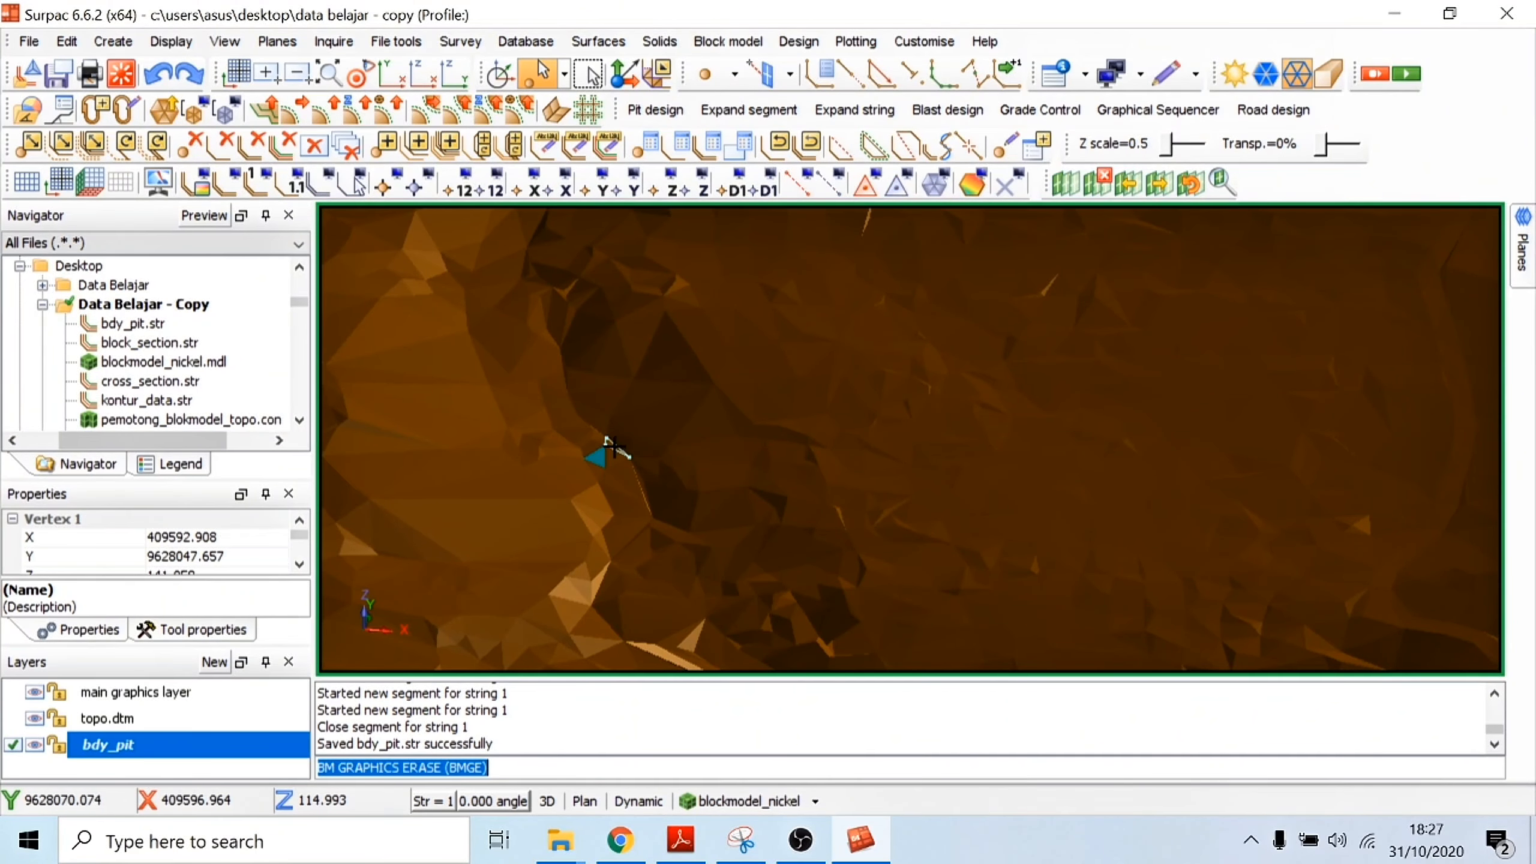
# Step: Check the vertex elevations of the selected topography triangle at the crest of the steep slope west of the pit area
pyautogui.scroll(2, 614, 448)
pyautogui.scroll(-1, 184, 551)
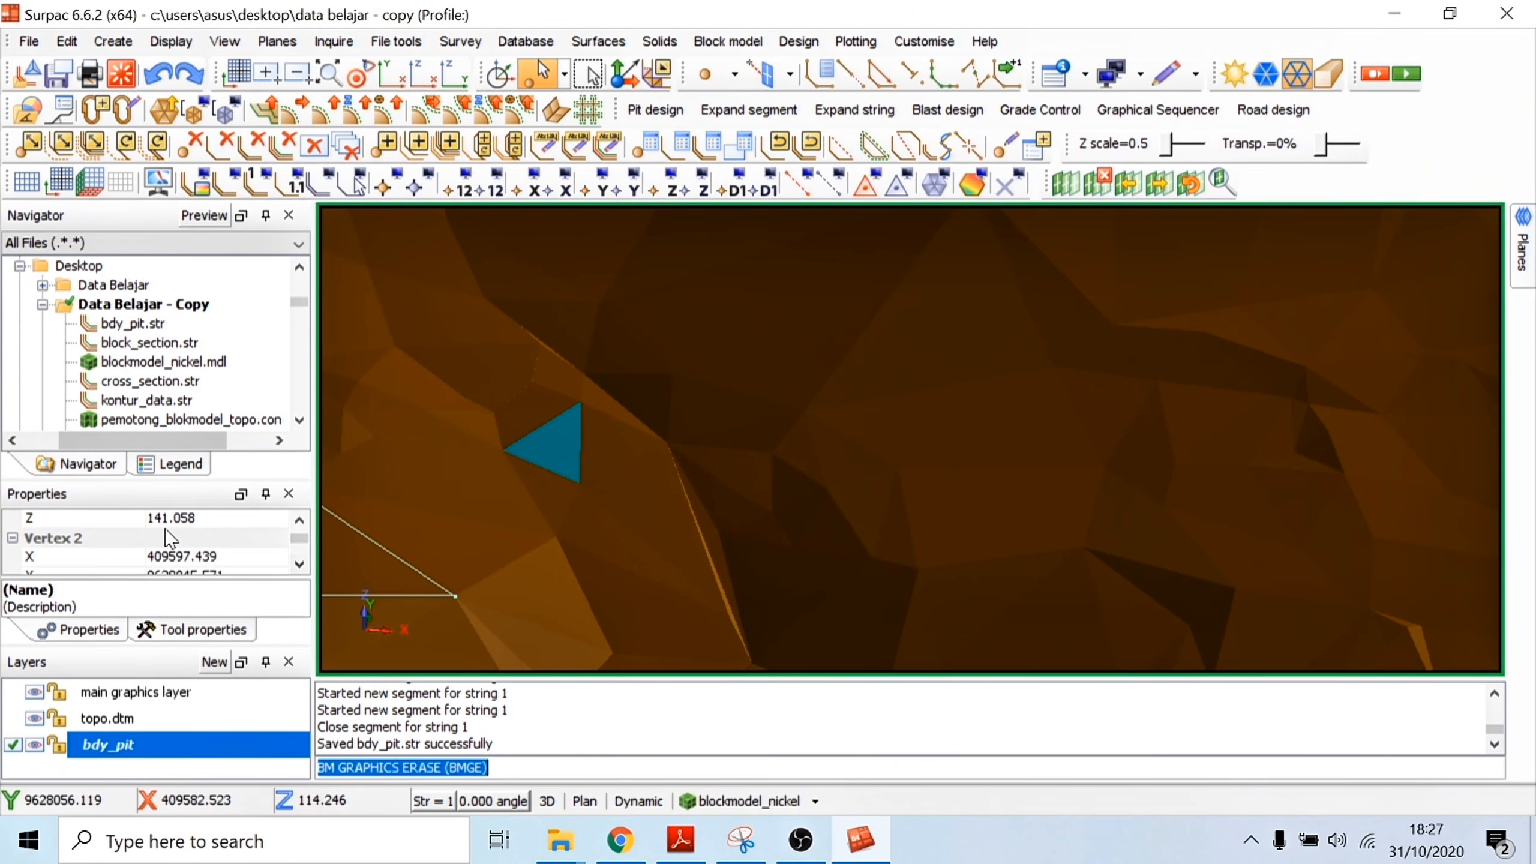
pyautogui.scroll(-3, 786, 438)
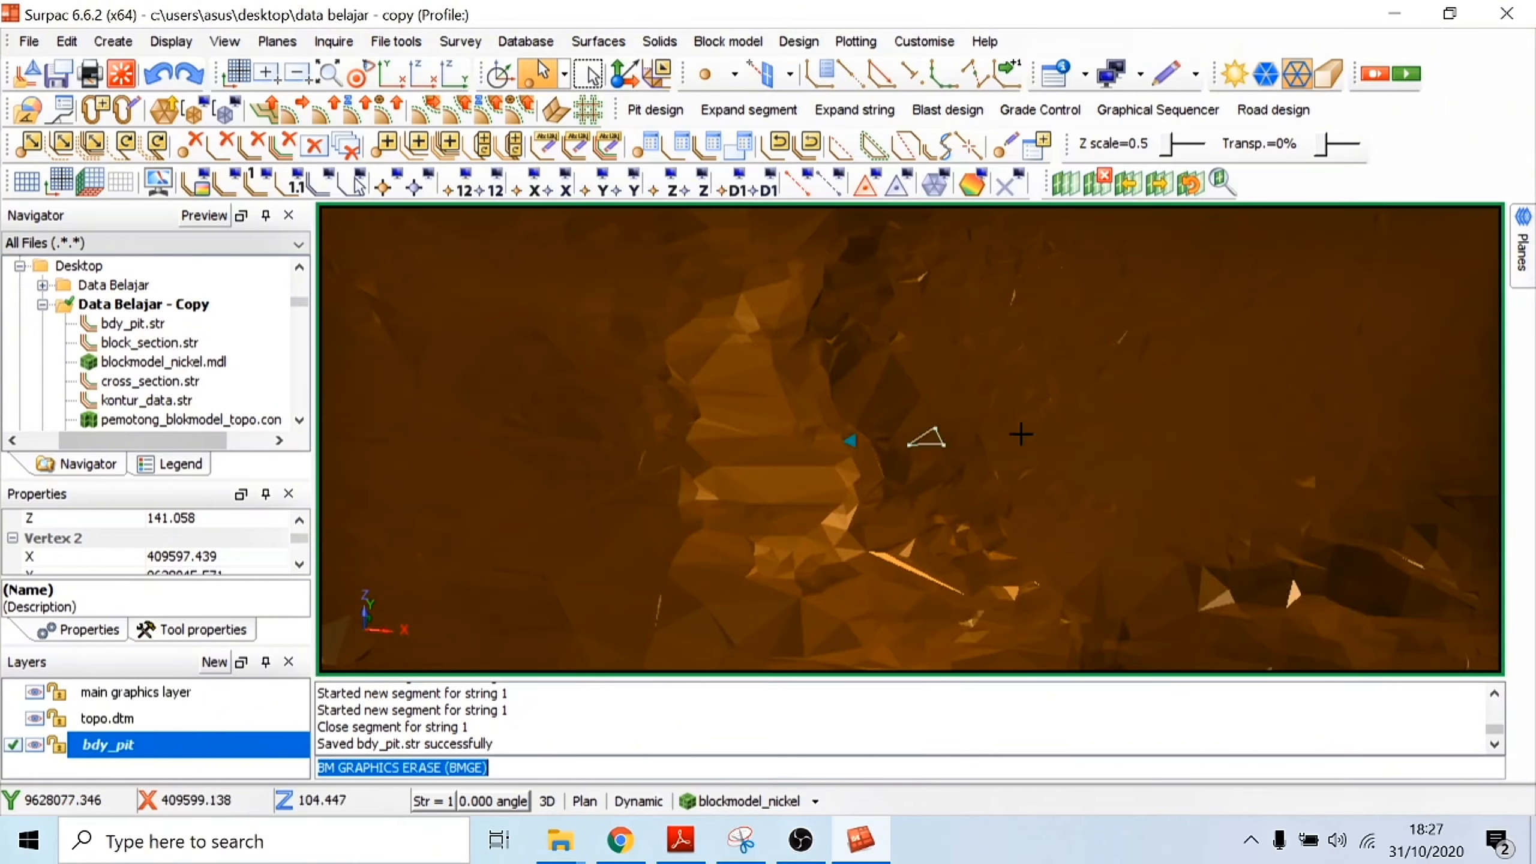
pyautogui.moveTo(1095, 414); pyautogui.dragTo(1067, 411)
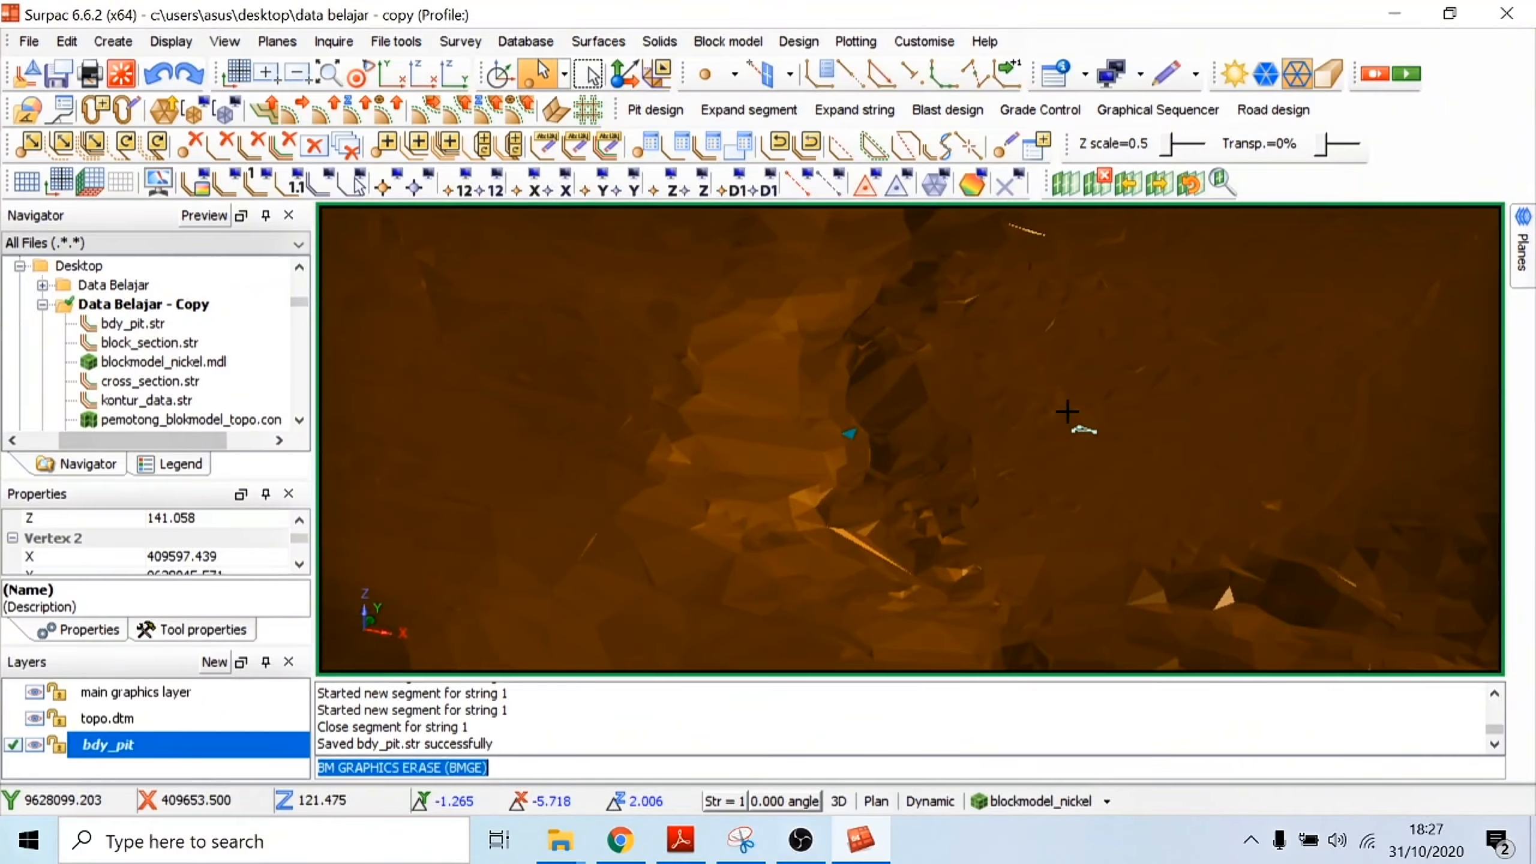
pyautogui.scroll(-2, 1145, 376)
pyautogui.moveTo(1144, 377); pyautogui.dragTo(1206, 387)
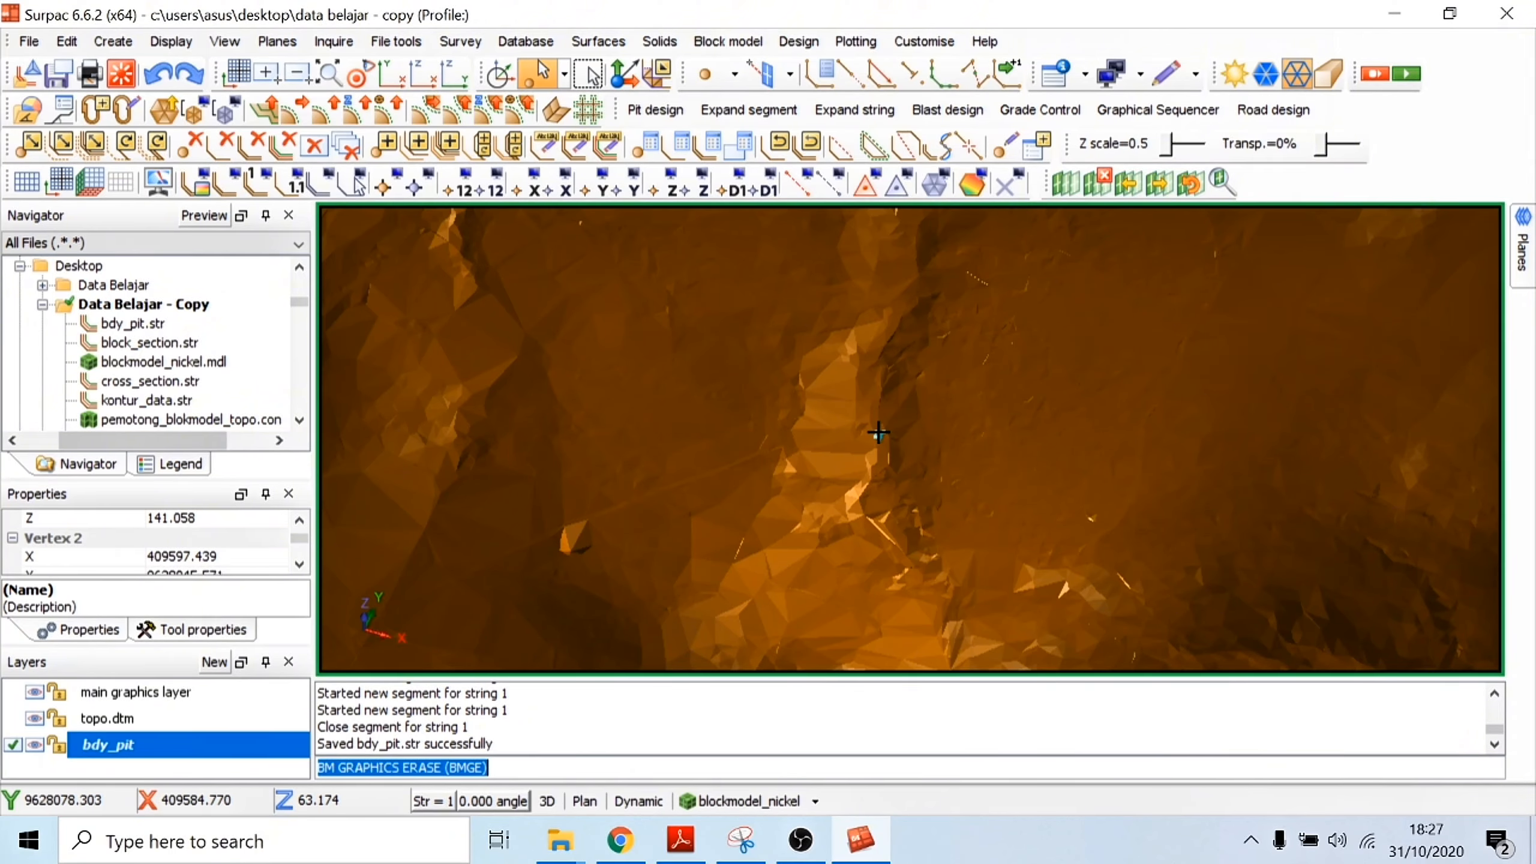
# Step: Select a triangle along the edge of the steep slope and examine its vertex coordinates and details
pyautogui.scroll(1, 878, 435)
pyautogui.scroll(-2, 1051, 452)
pyautogui.moveTo(1108, 414); pyautogui.dragTo(1106, 409)
pyautogui.scroll(1, 1105, 409)
pyautogui.scroll(-2, 1107, 410)
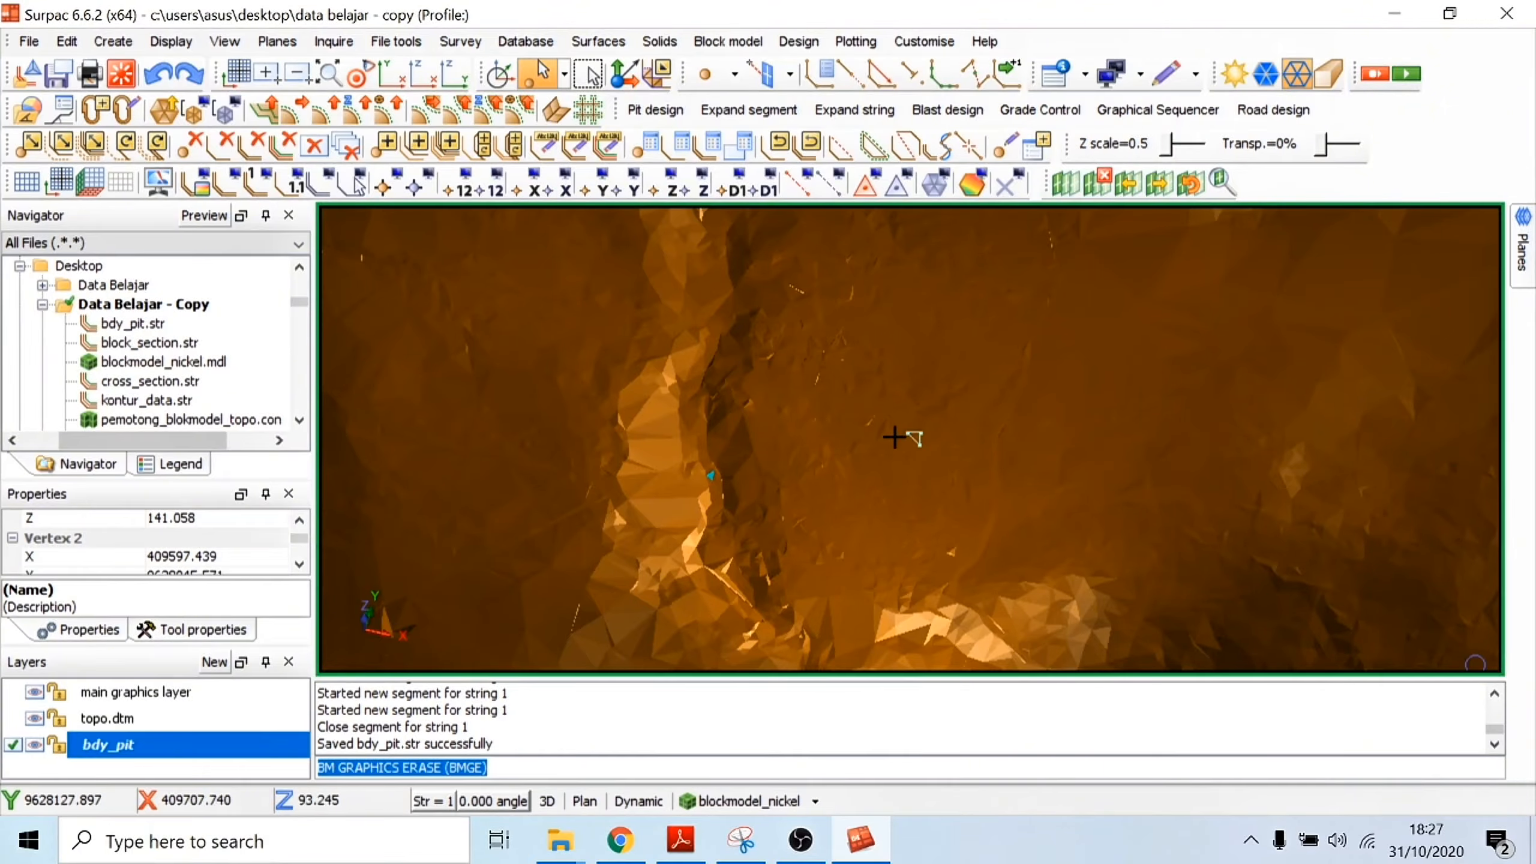
pyautogui.scroll(5, 711, 472)
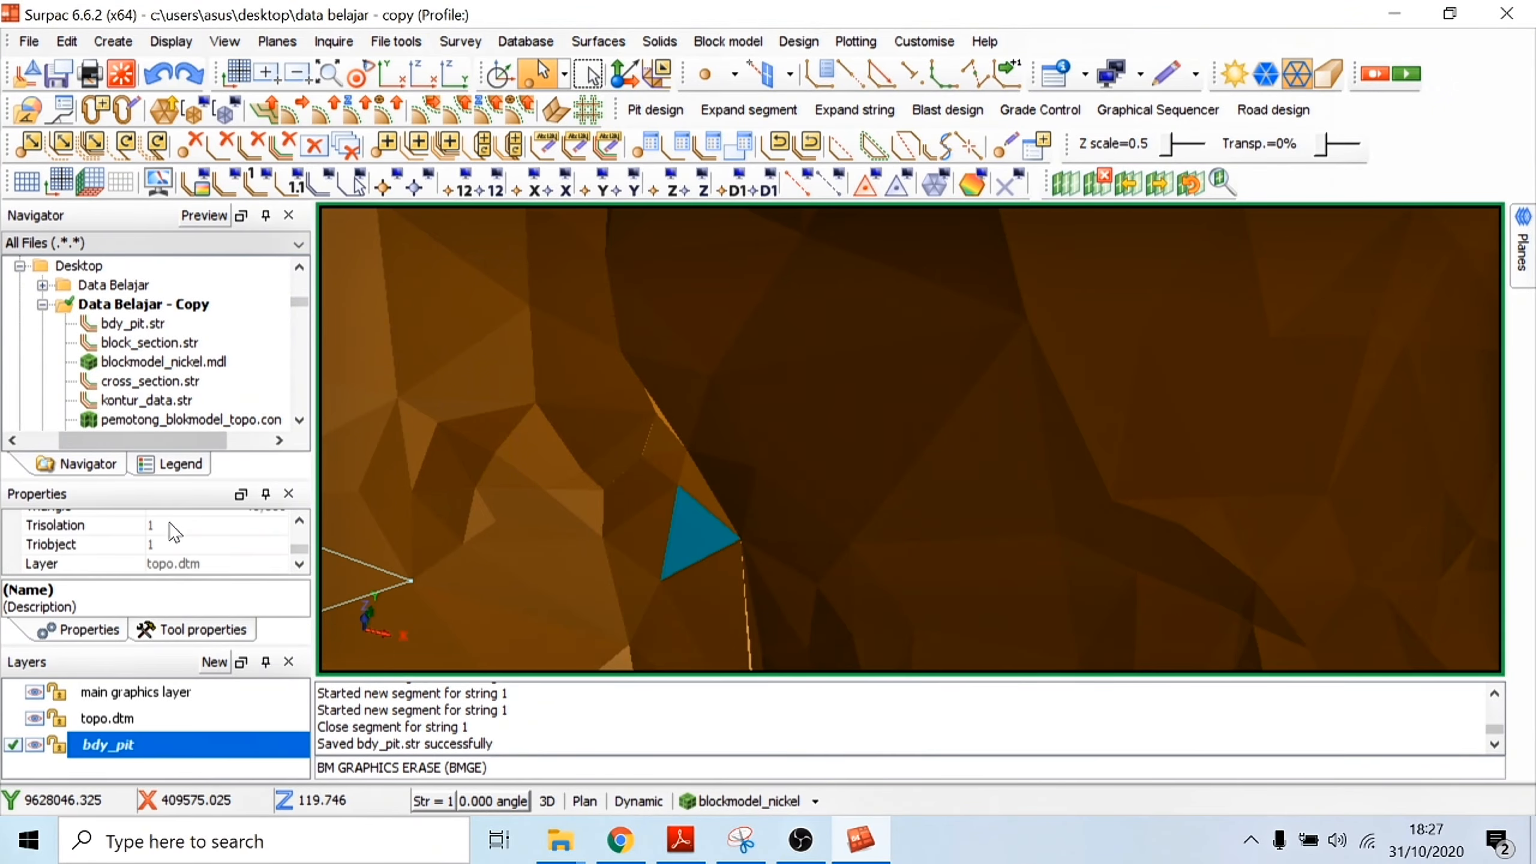
pyautogui.scroll(-5, 1053, 391)
pyautogui.scroll(-6, 1156, 400)
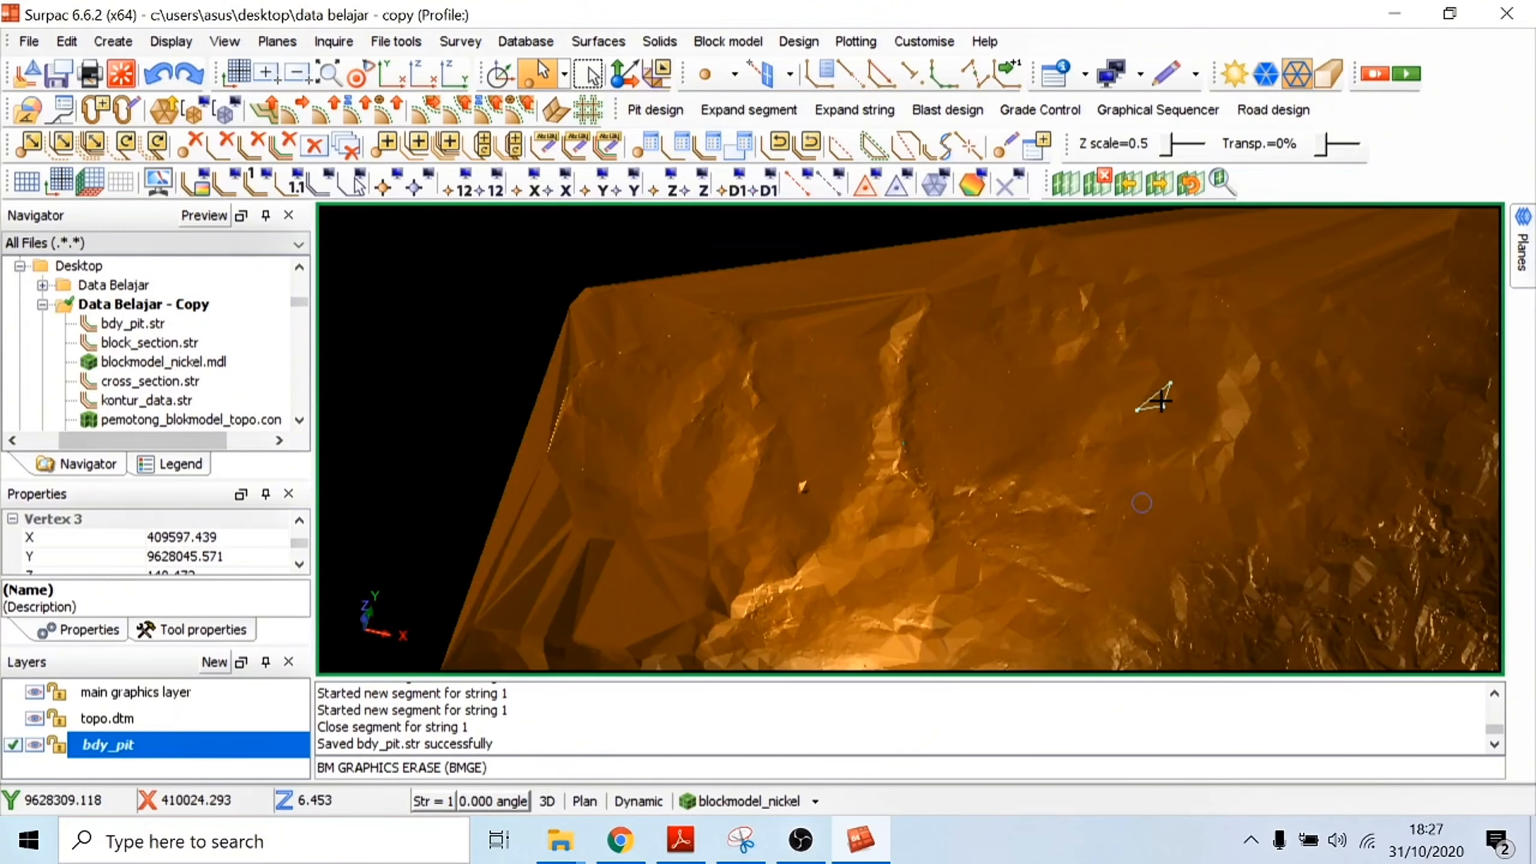
# Step: Compare the vertex elevations of topography triangles on the dark slope face and on the ground east of it
pyautogui.moveTo(1156, 439); pyautogui.dragTo(1045, 377)
pyautogui.scroll(3, 1053, 425)
pyautogui.scroll(1, 1045, 399)
pyautogui.scroll(6, 741, 462)
pyautogui.scroll(-5, 522, 562)
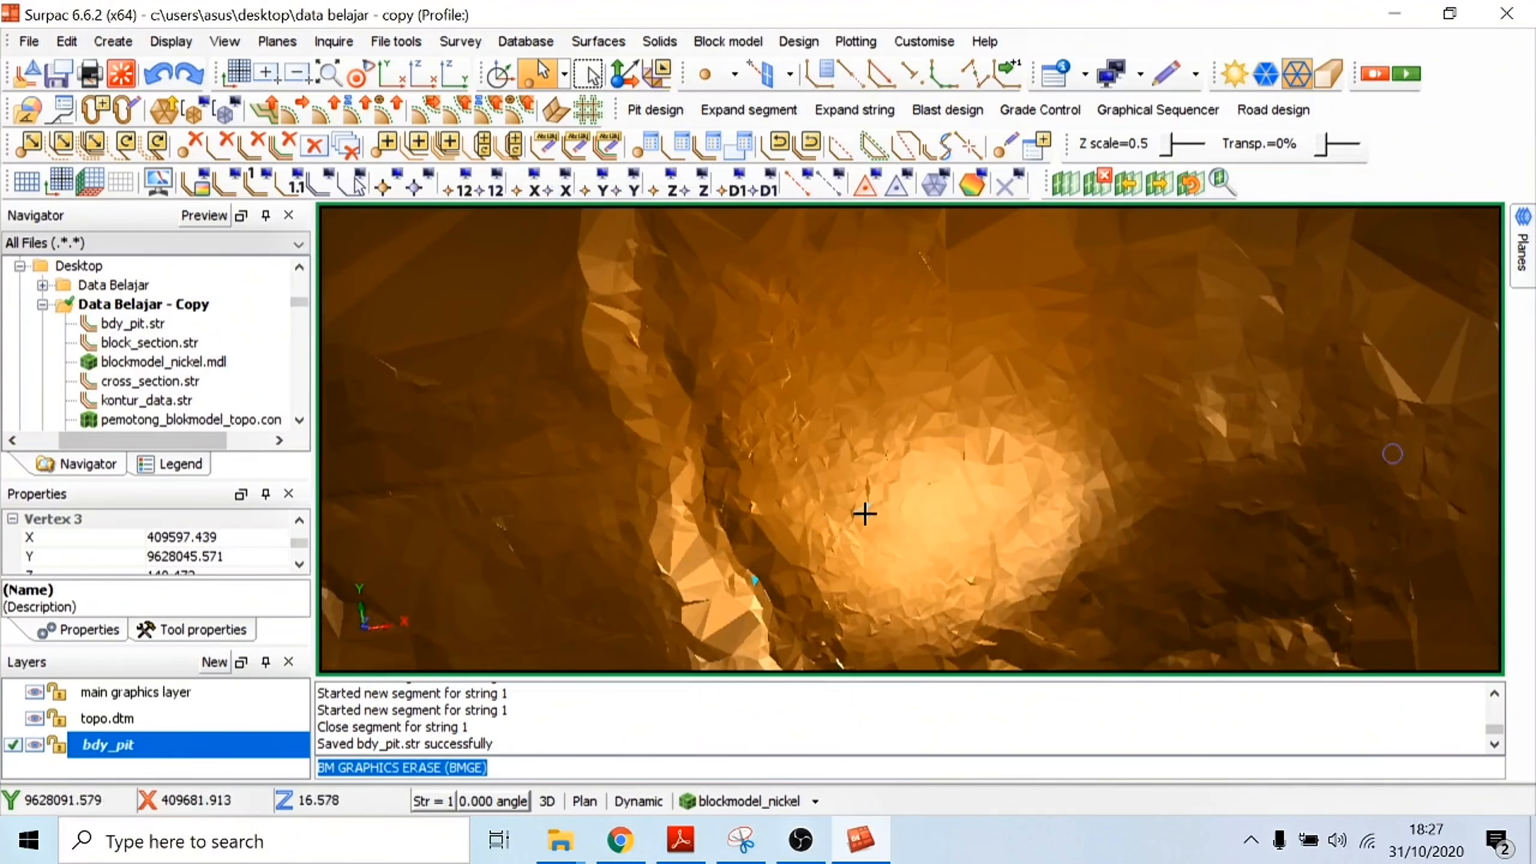
pyautogui.moveTo(864, 514); pyautogui.dragTo(821, 477)
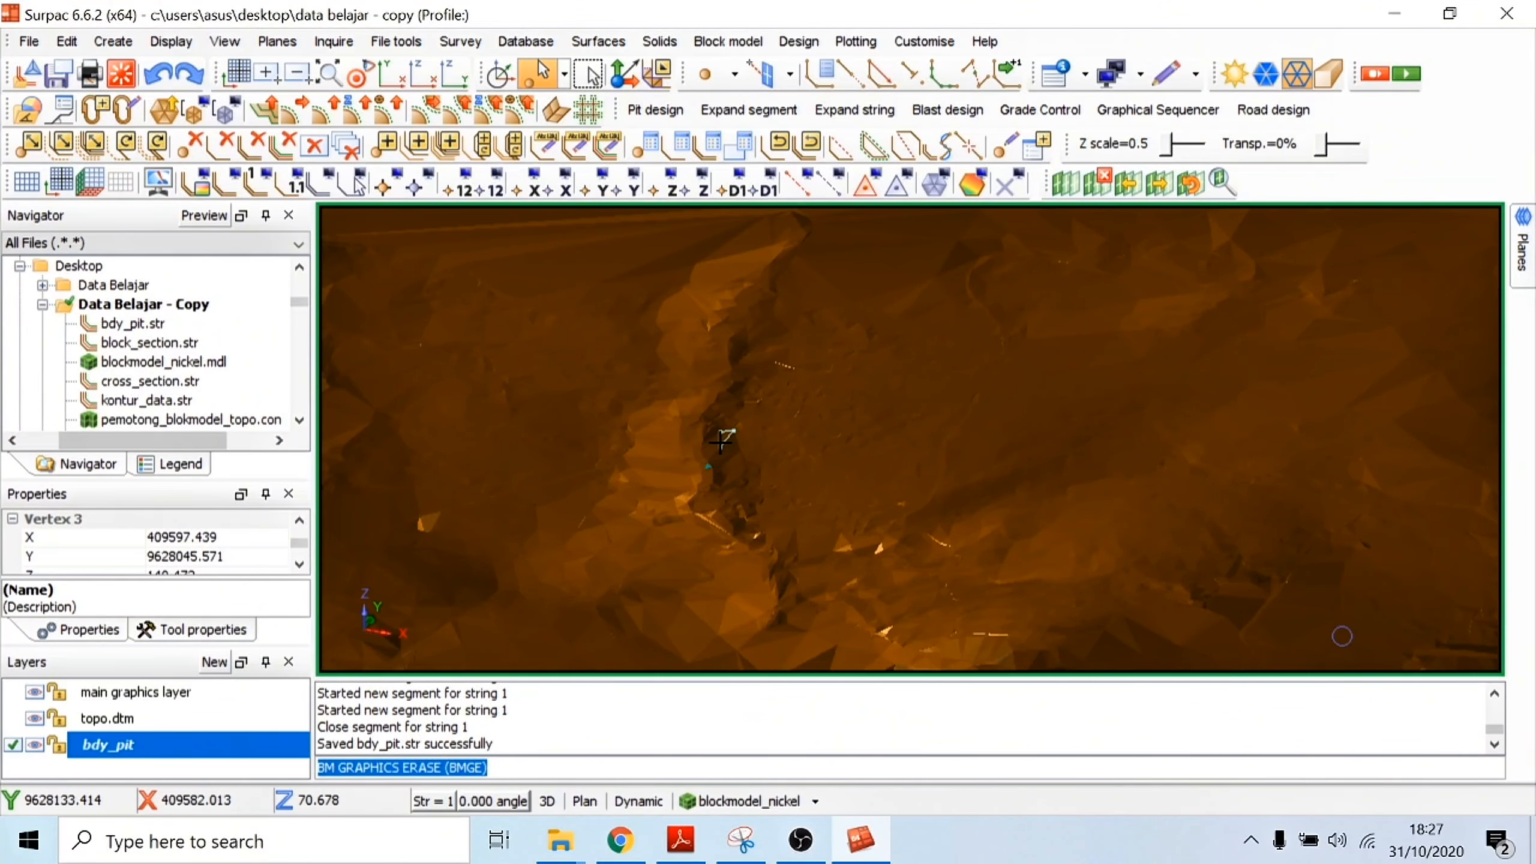
pyautogui.scroll(5, 726, 442)
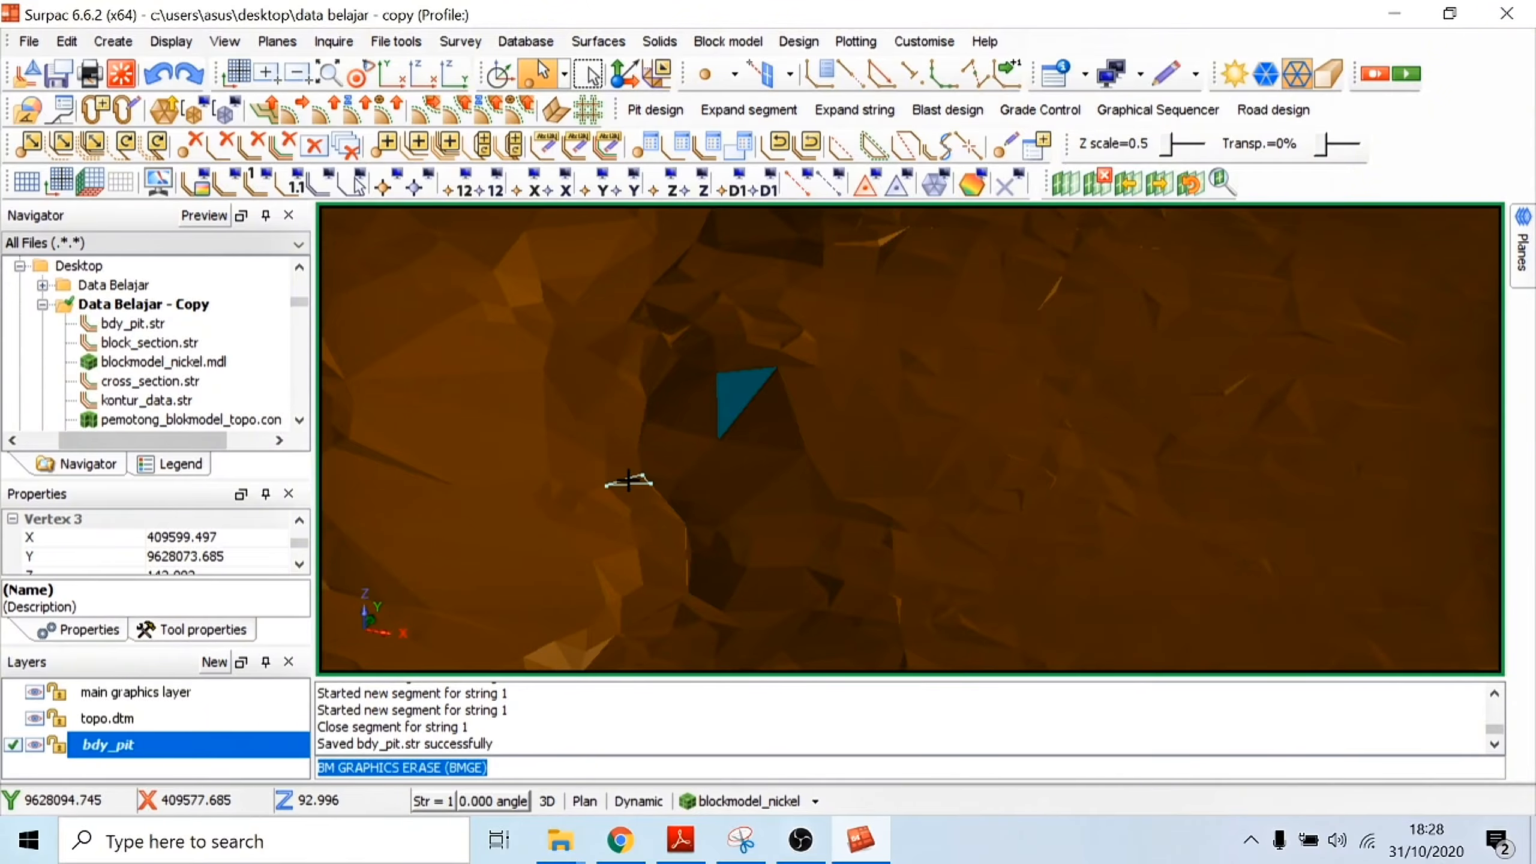
pyautogui.scroll(-5, 635, 479)
pyautogui.moveTo(1044, 406); pyautogui.dragTo(1024, 416)
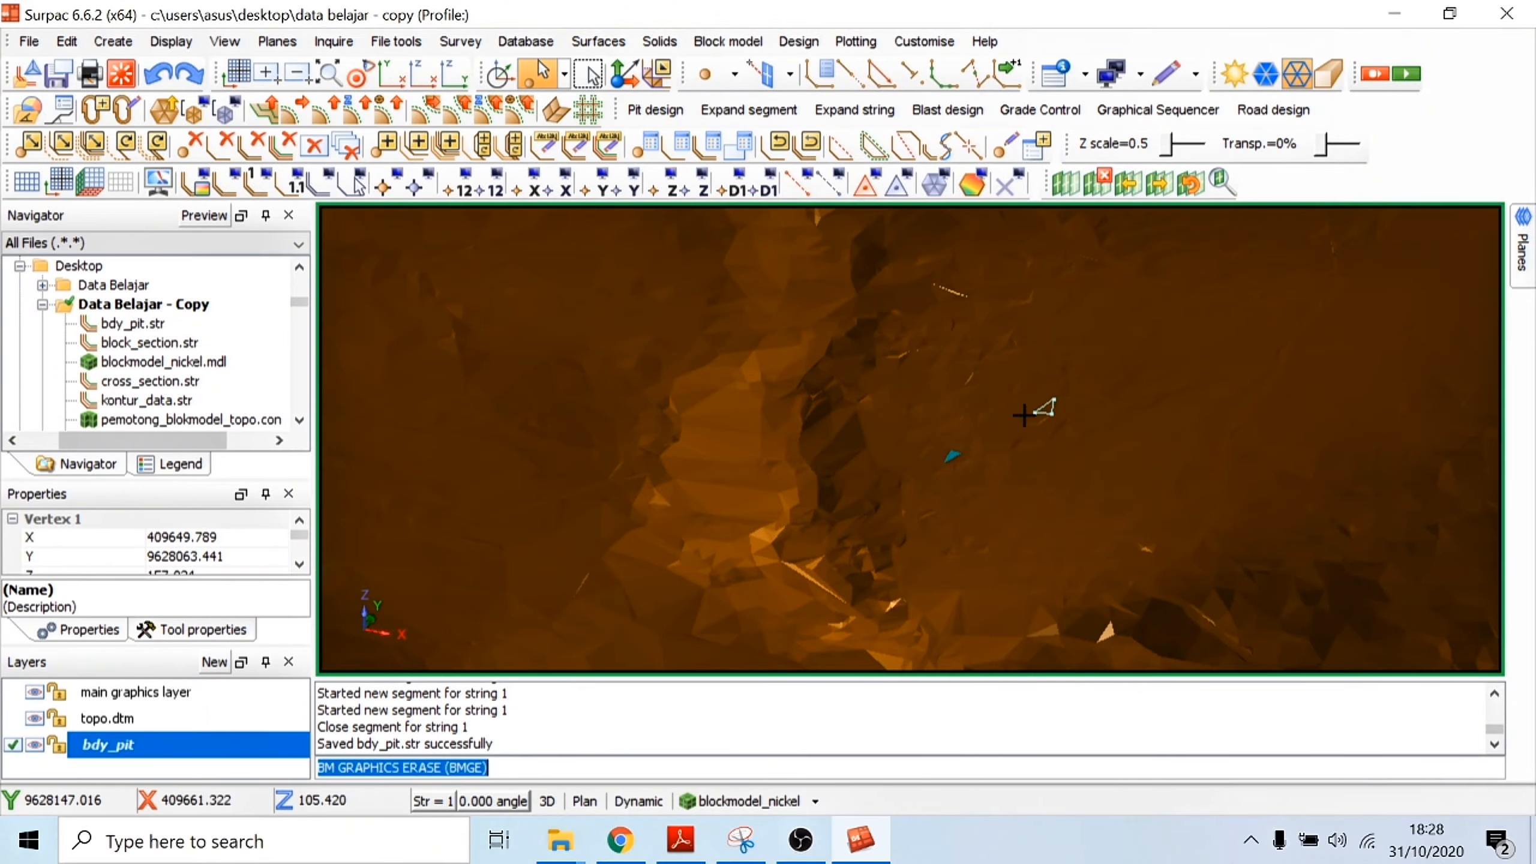
# Step: Inspect the vertex elevations of triangles at the foot and the crest of the steep slope
pyautogui.scroll(-1, 173, 550)
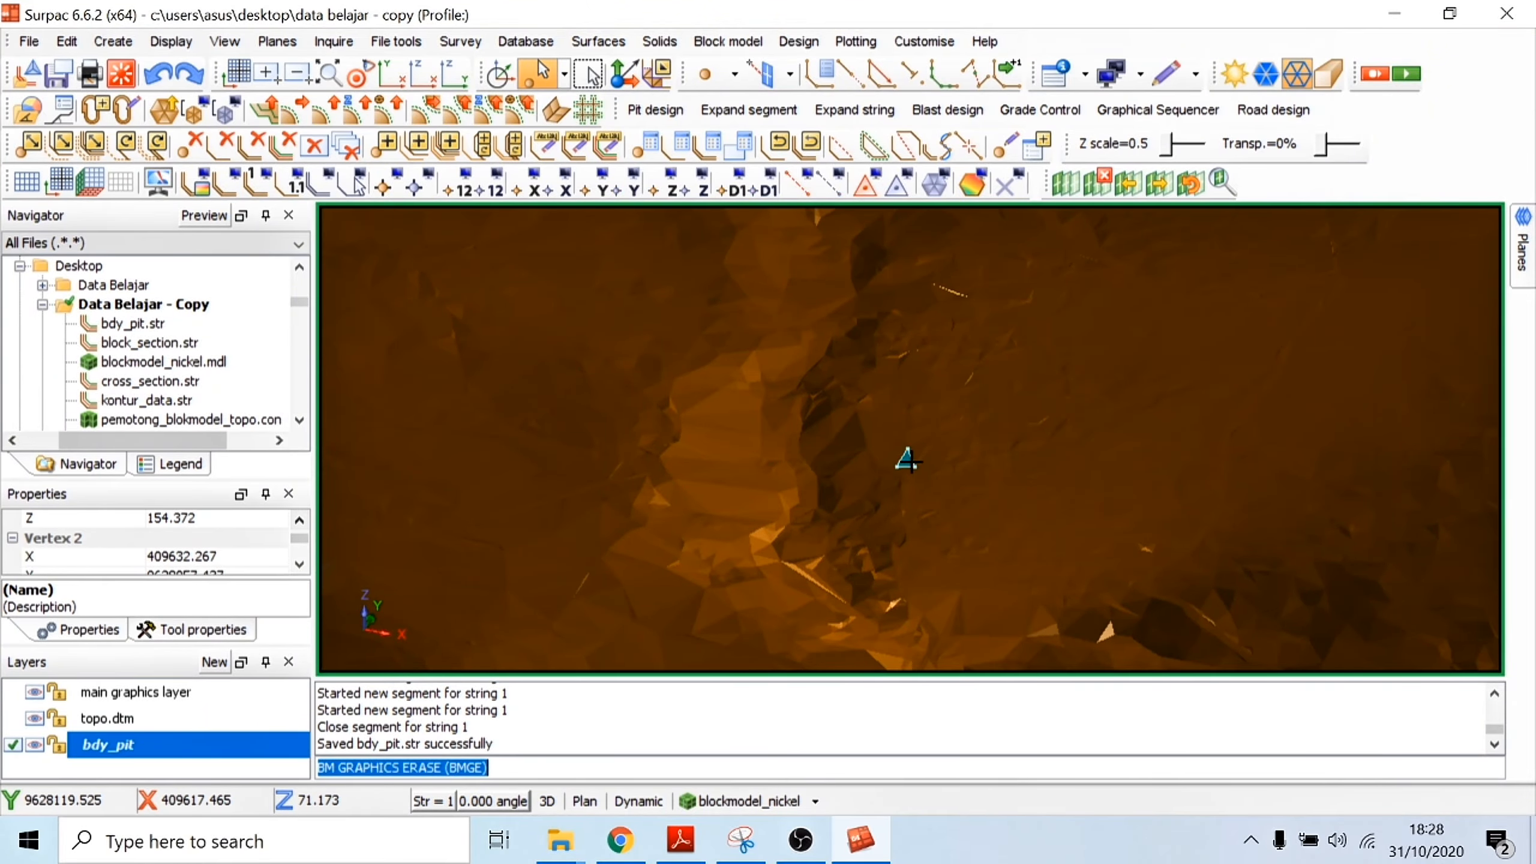
pyautogui.moveTo(1061, 410); pyautogui.dragTo(1159, 408)
pyautogui.scroll(5, 892, 456)
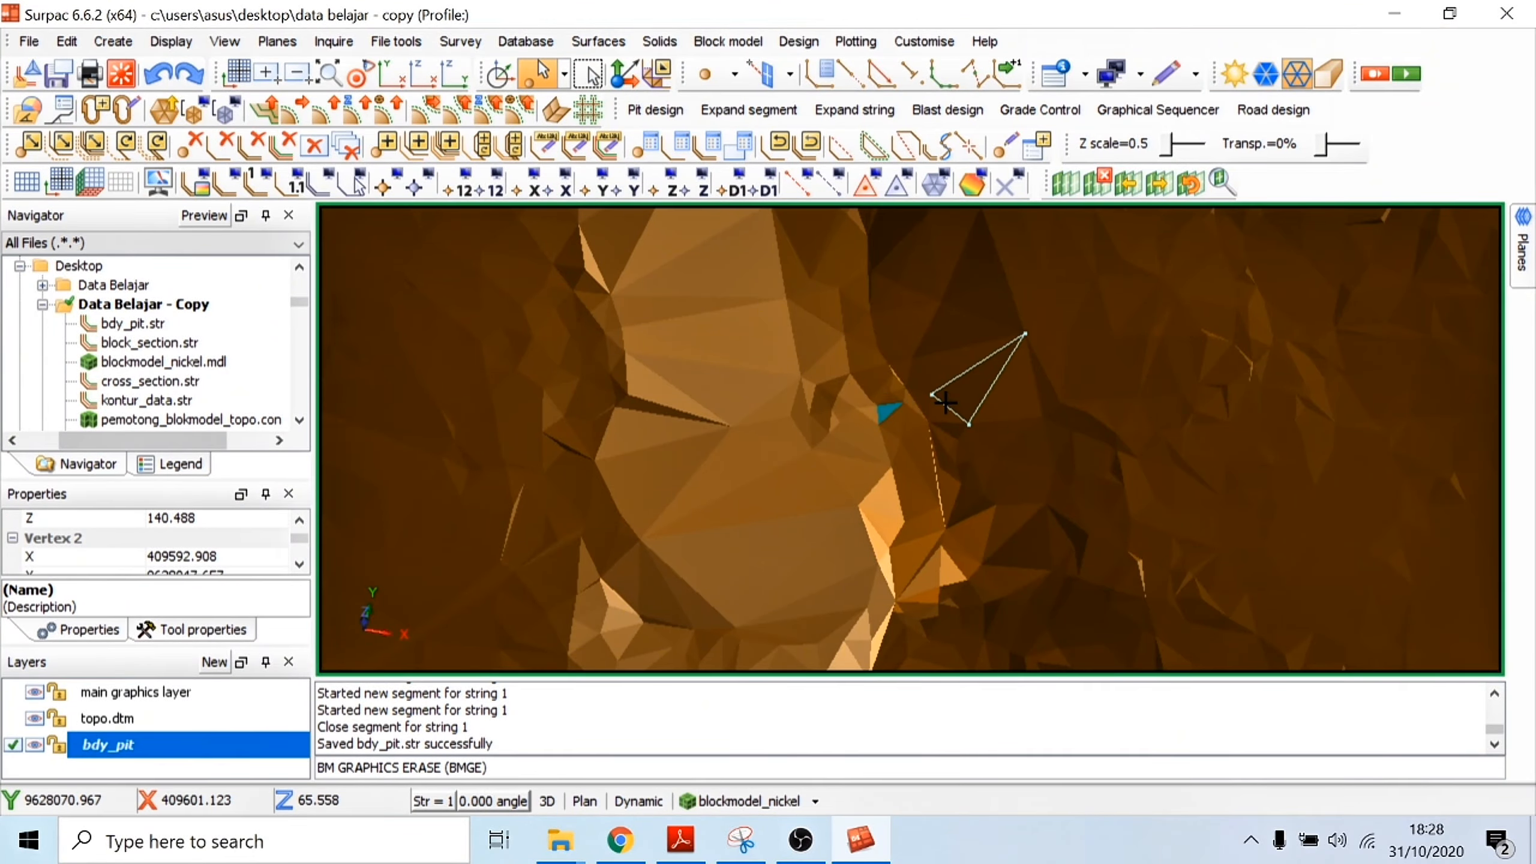
pyautogui.scroll(-5, 945, 399)
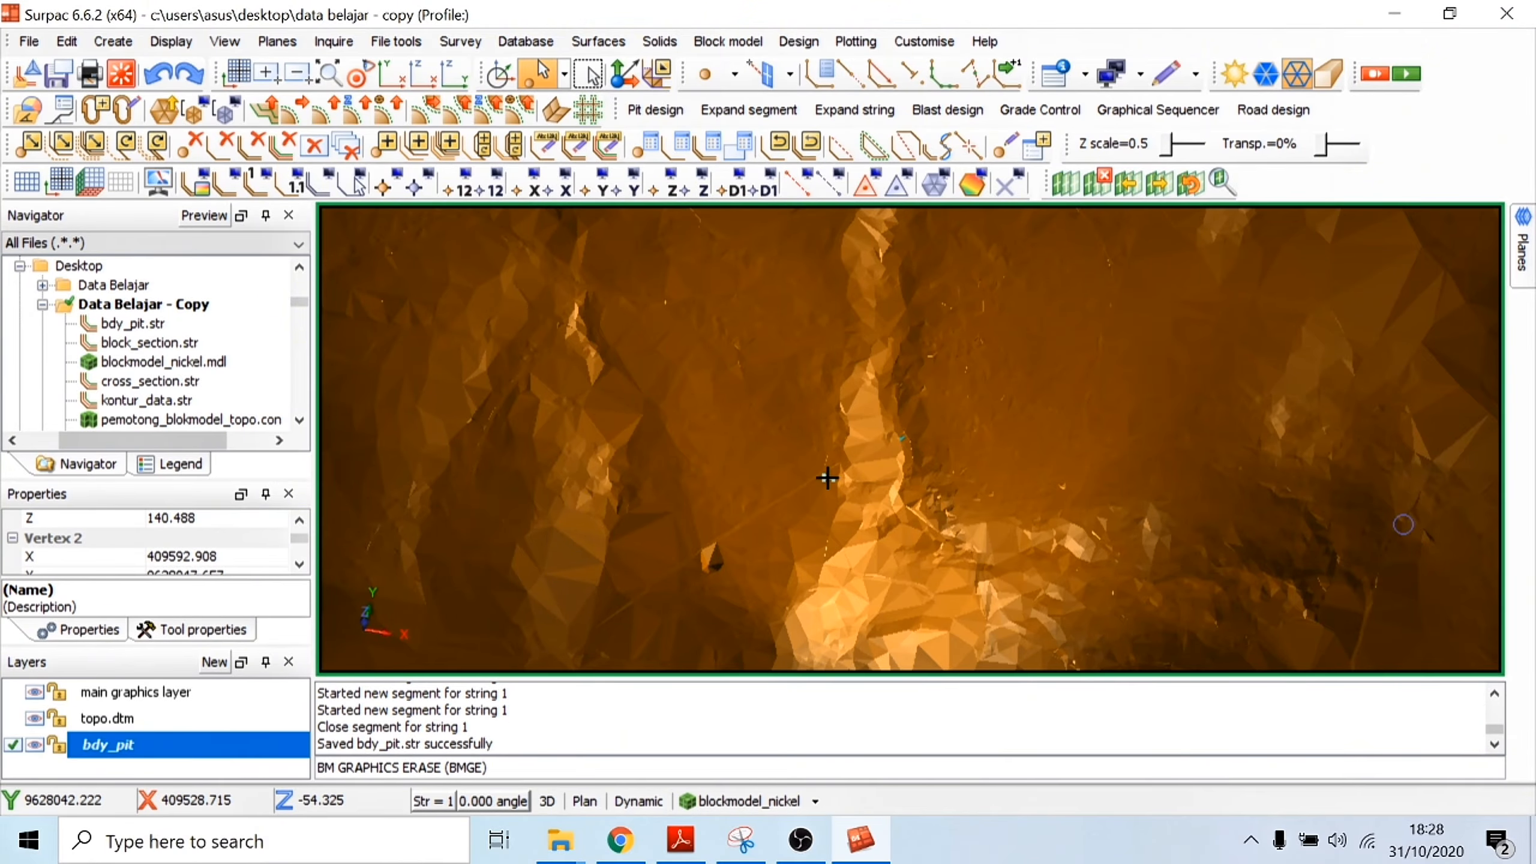
# Step: Display the nickel block model as blocks together with the topography surface, with the view rescaled
pyautogui.scroll(-3, 827, 478)
pyautogui.click(748, 799)
pyautogui.click(734, 602)
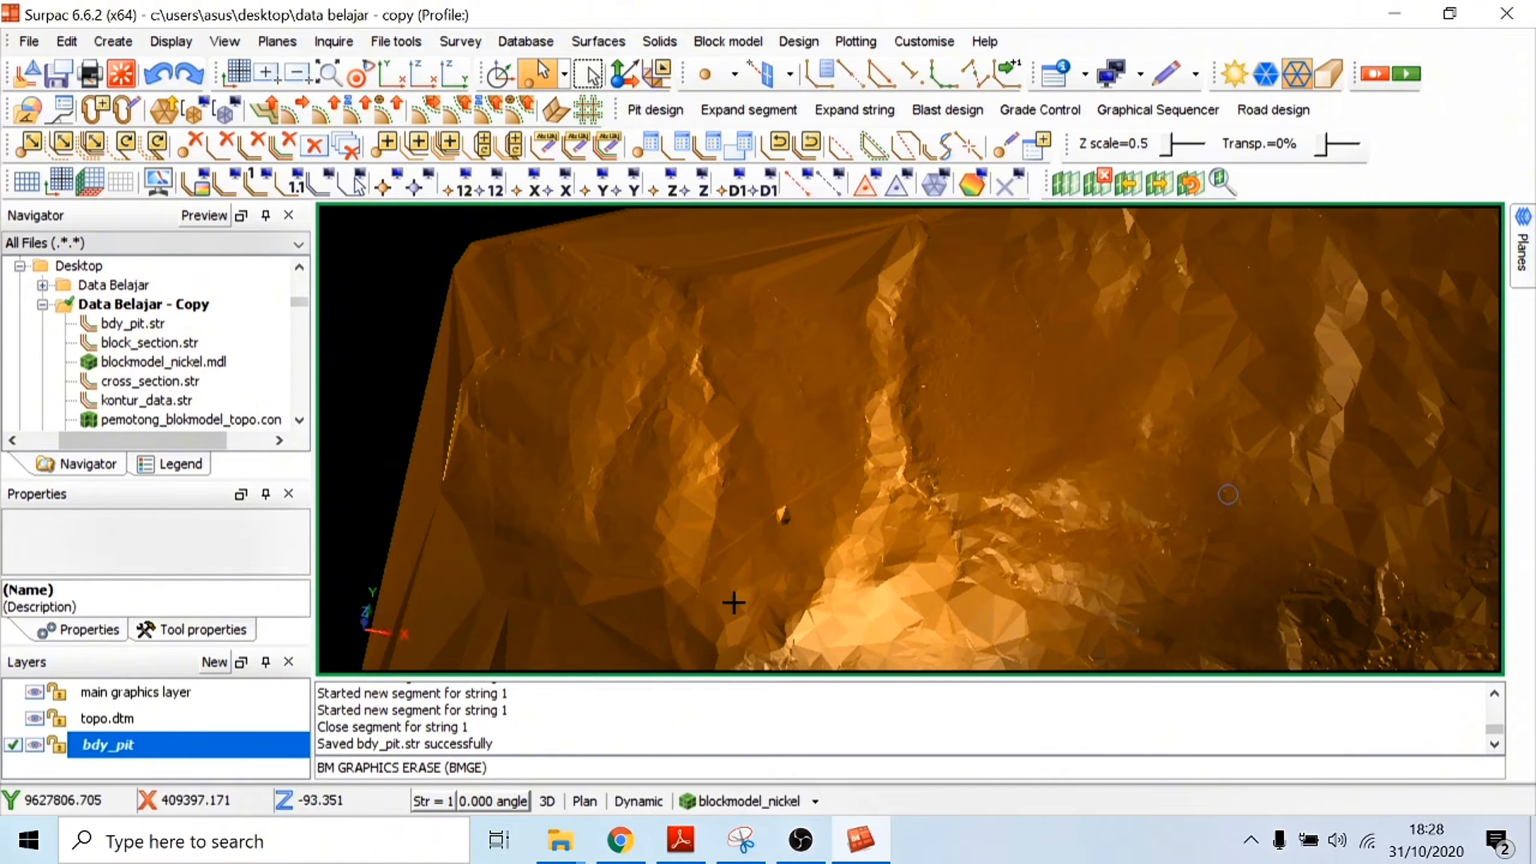
pyautogui.click(748, 799)
pyautogui.click(735, 573)
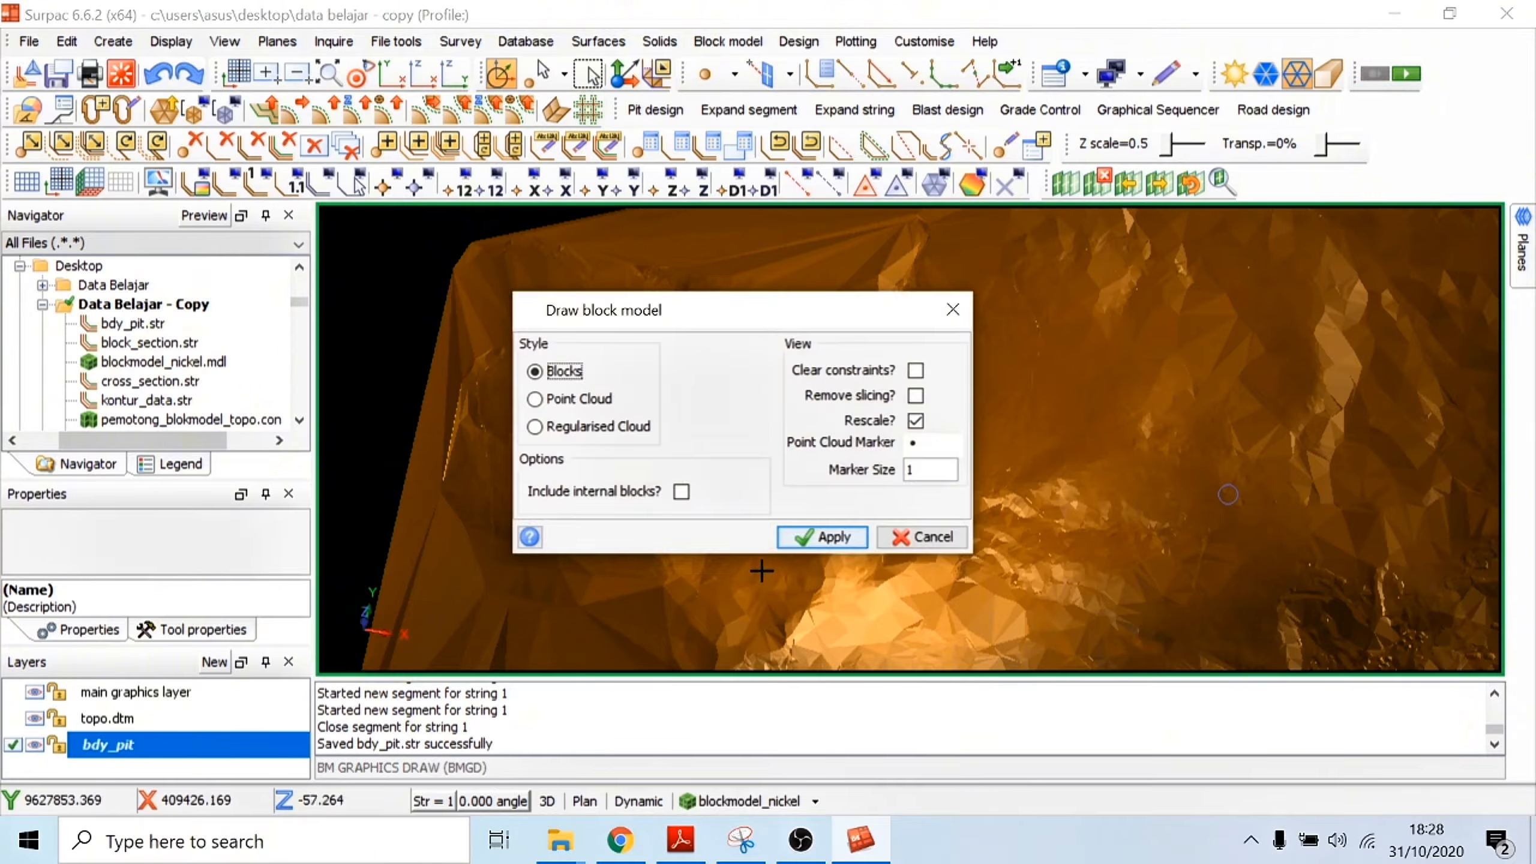
pyautogui.click(823, 536)
pyautogui.scroll(5, 947, 460)
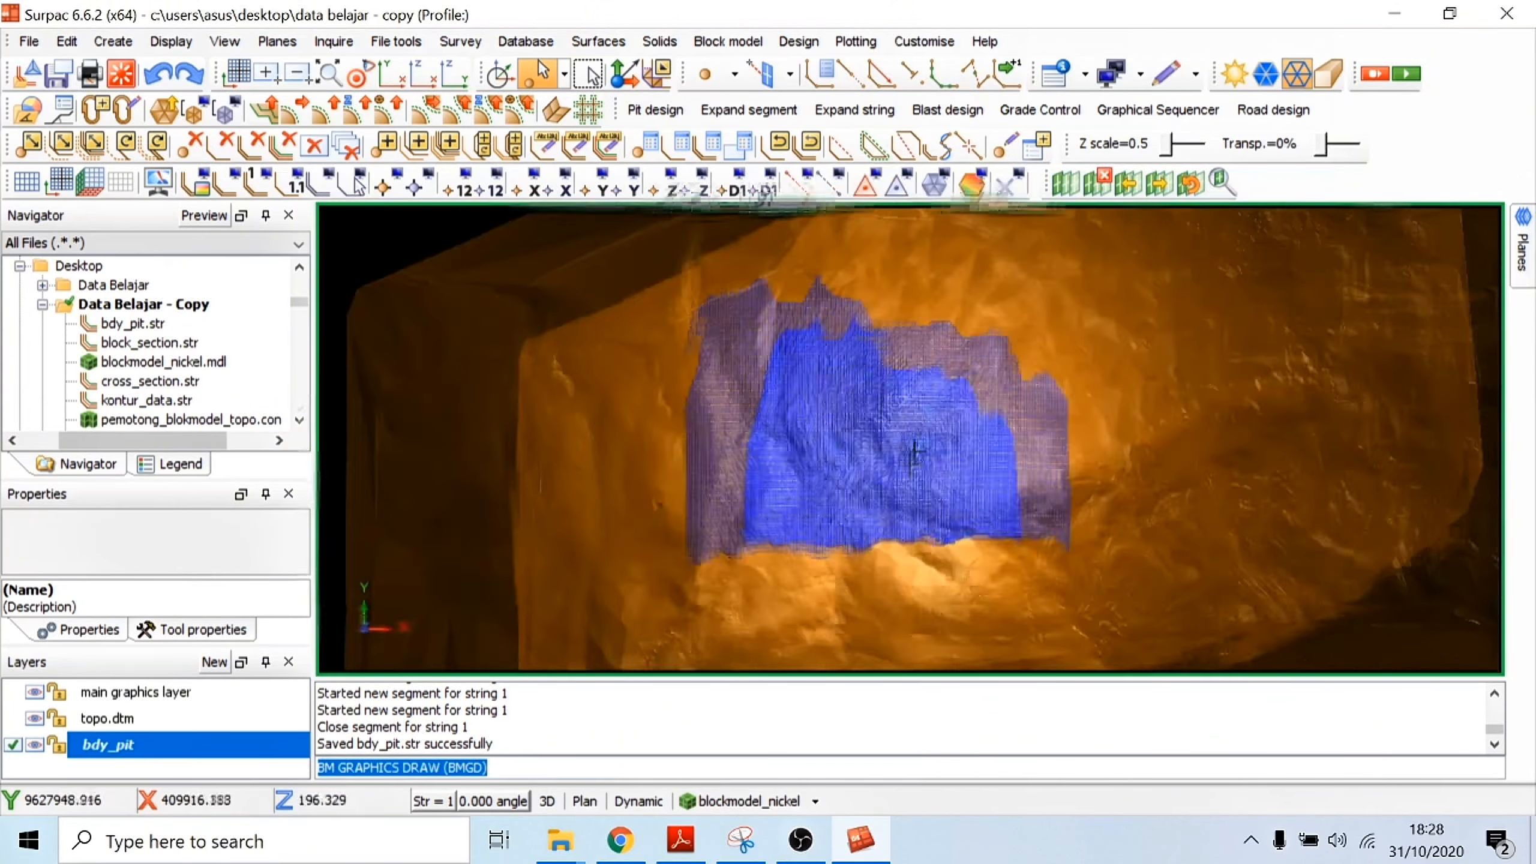
pyautogui.moveTo(947, 460)
pyautogui.mouseDown()
pyautogui.moveTo(948, 402)
pyautogui.moveTo(960, 451)
pyautogui.mouseUp()
pyautogui.scroll(5, 895, 429)
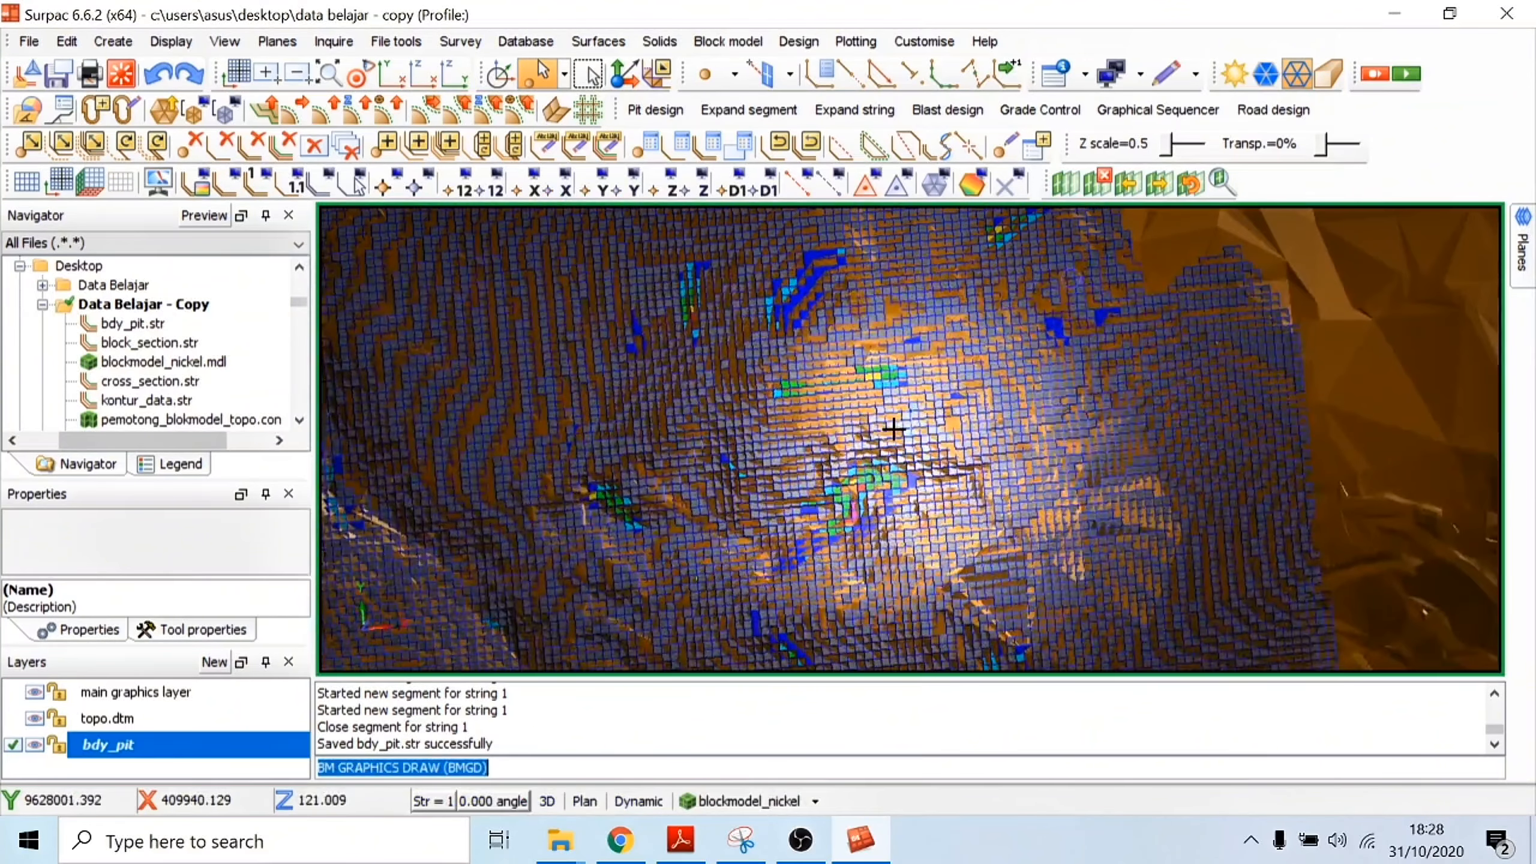
pyautogui.scroll(-5, 893, 428)
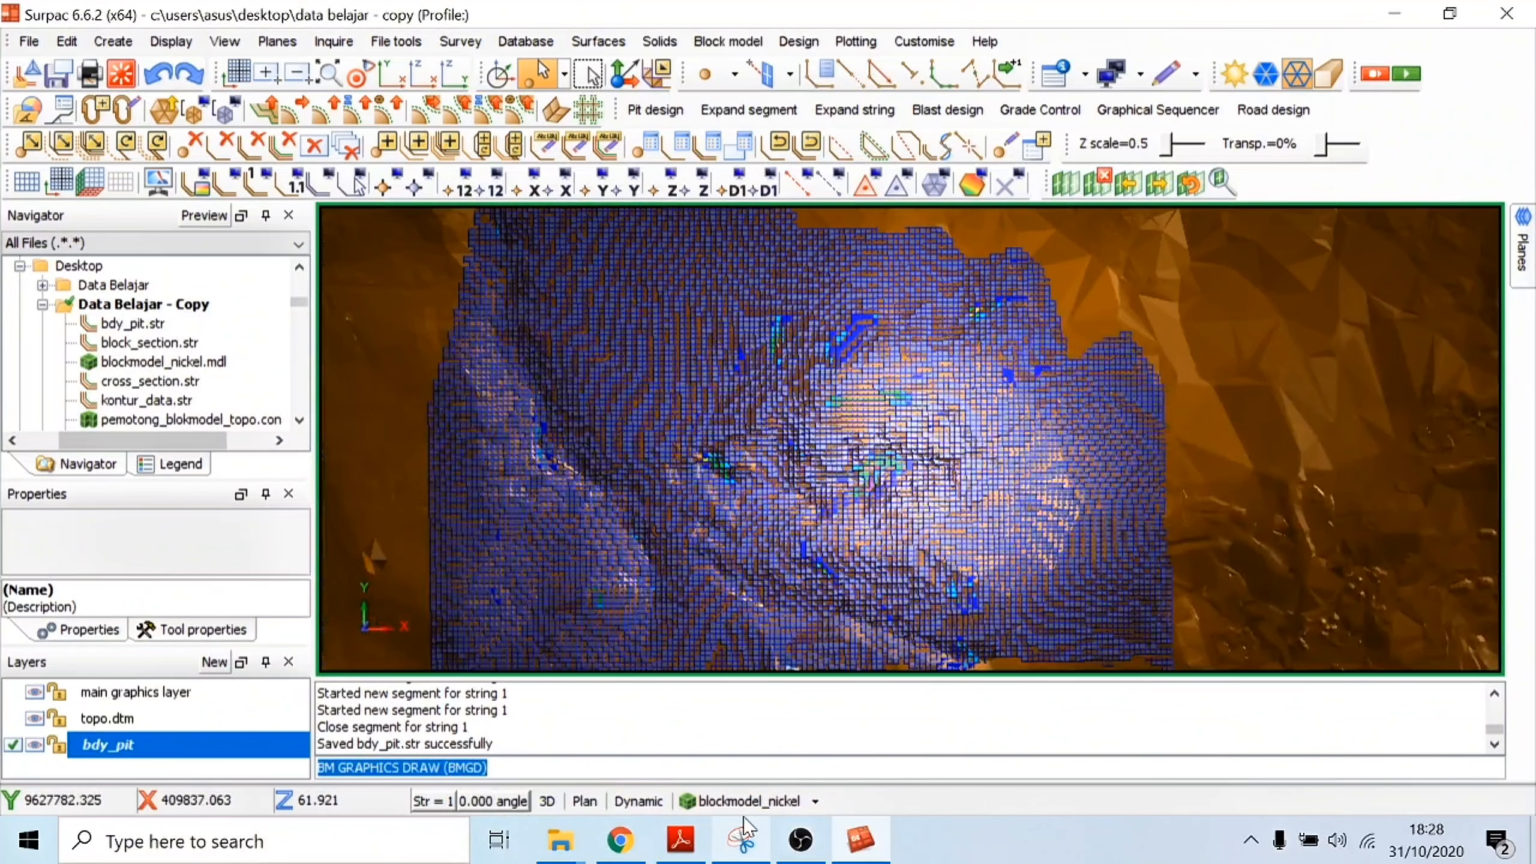
pyautogui.click(744, 809)
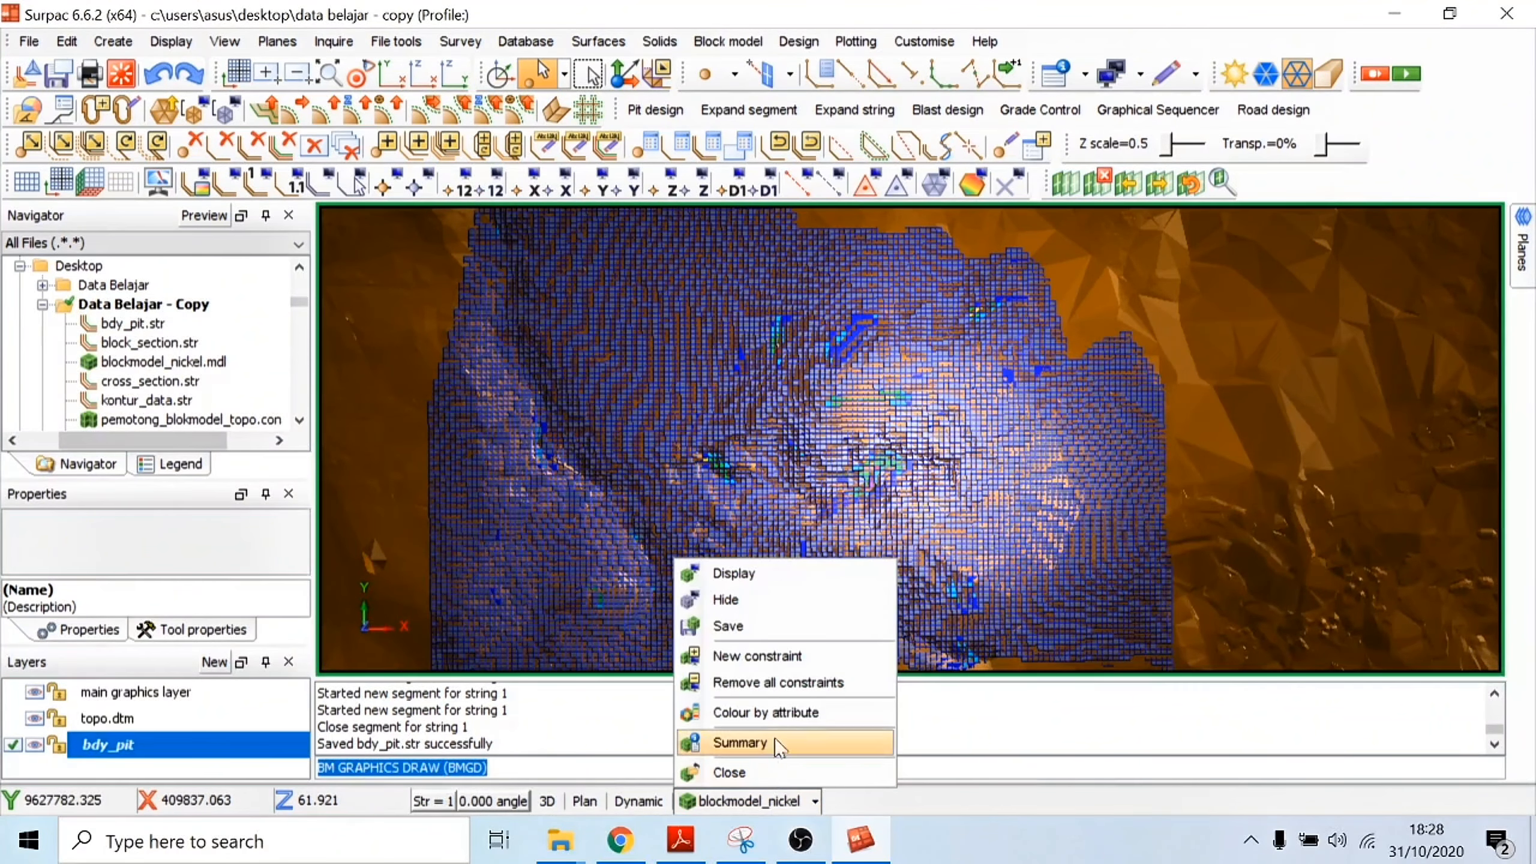
pyautogui.click(798, 655)
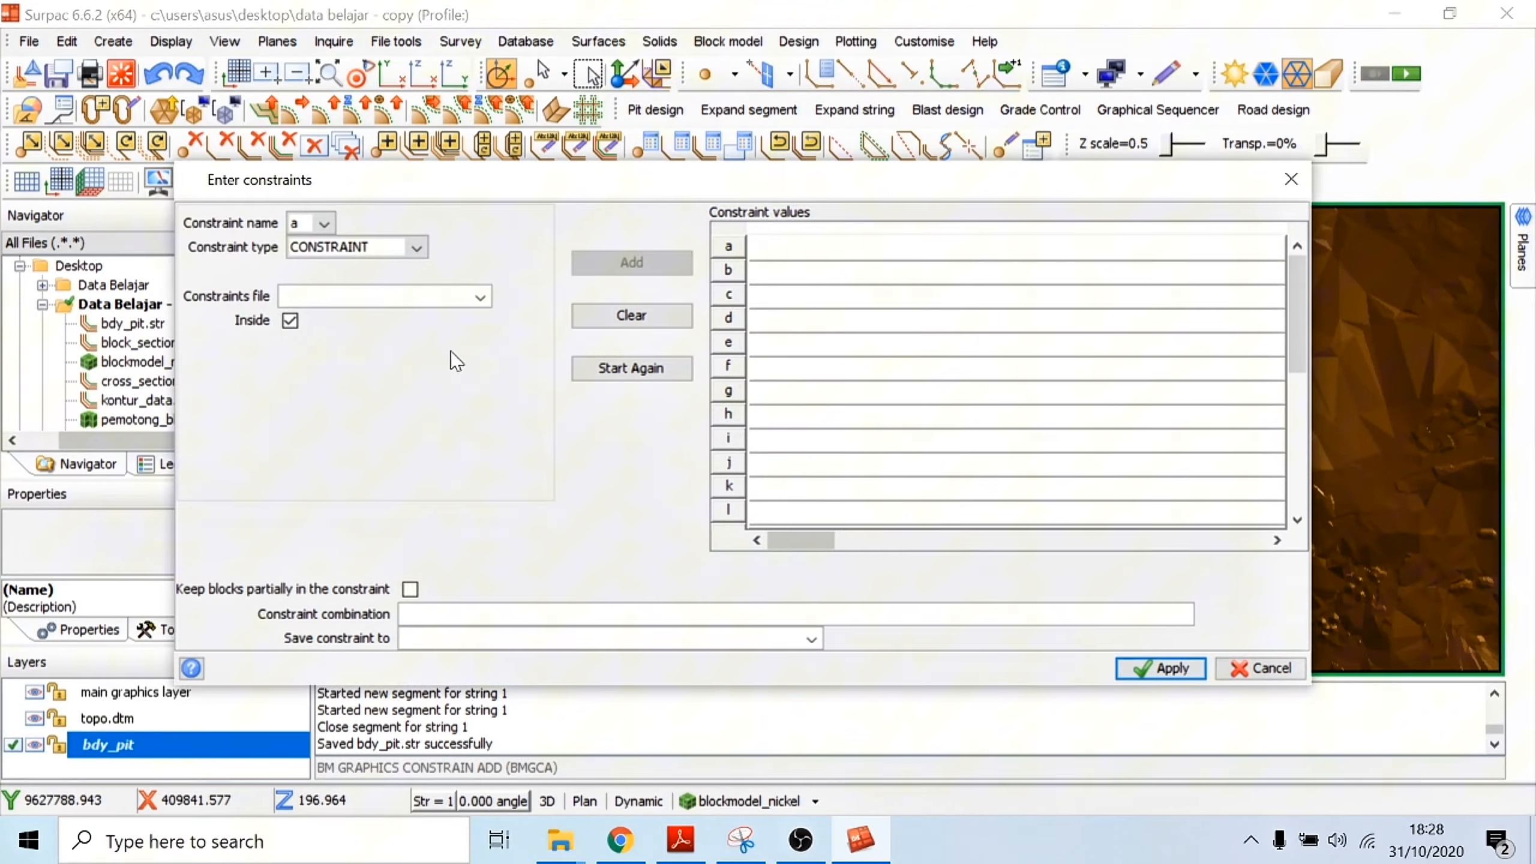
pyautogui.click(480, 297)
pyautogui.click(1050, 268)
pyautogui.click(417, 248)
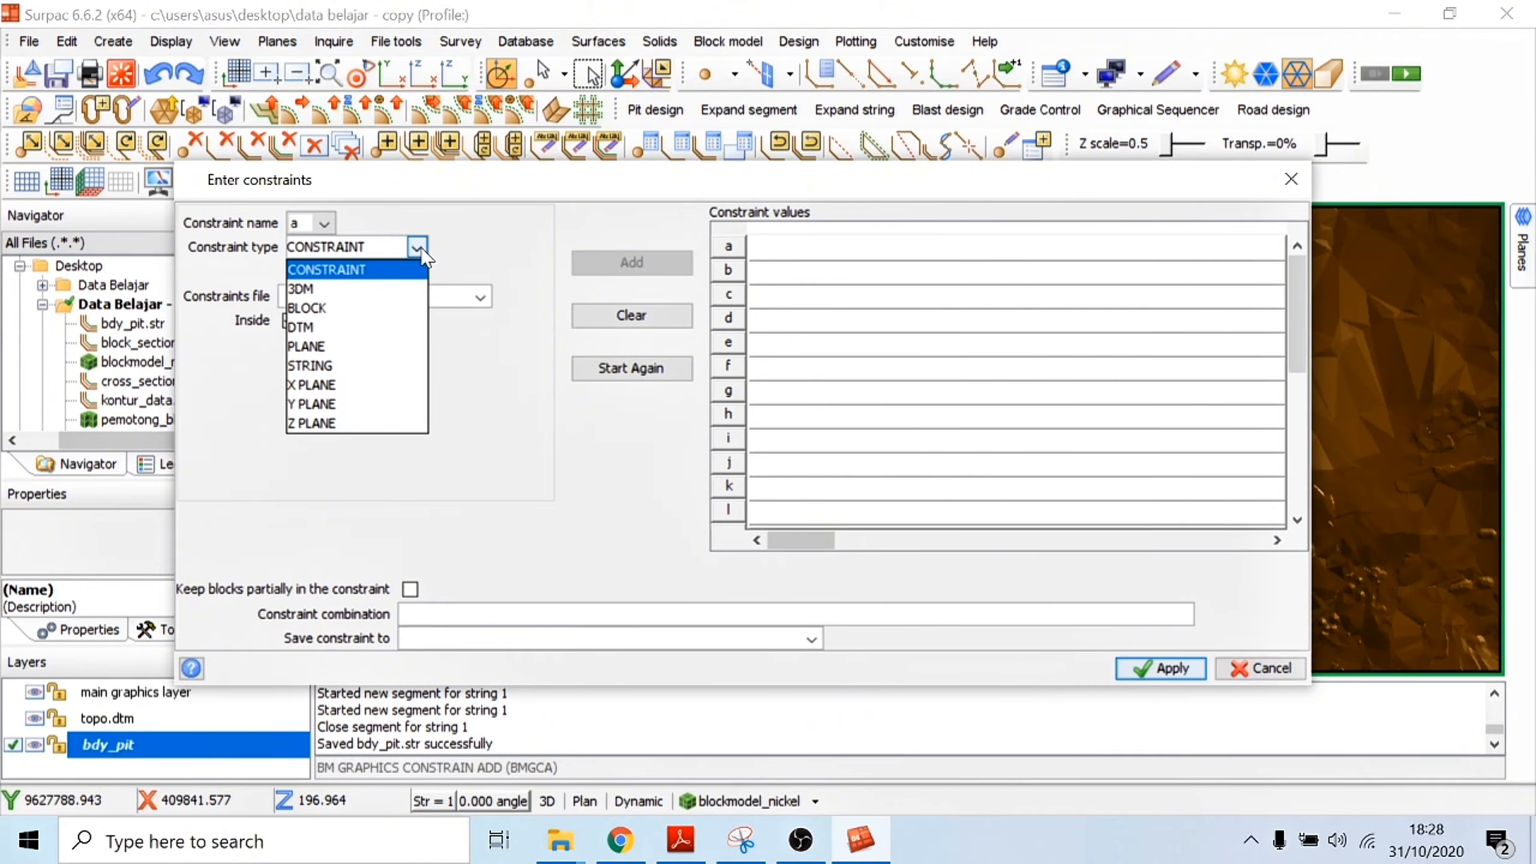
pyautogui.click(424, 249)
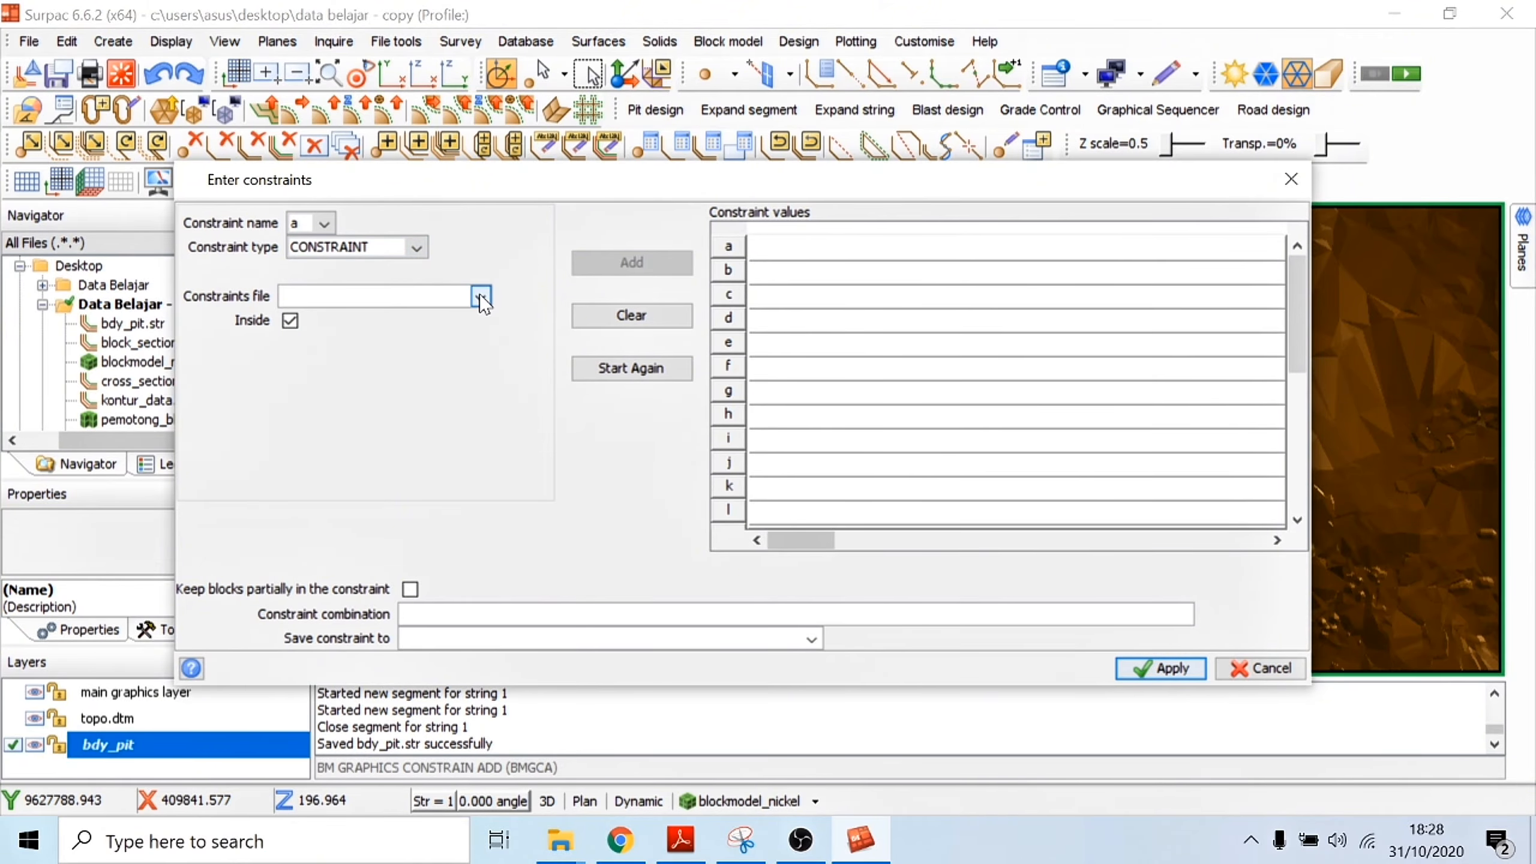
pyautogui.click(1291, 179)
# Step: Define slicing planes by a graphically selected section line, with forward and backward distances of 5
pyautogui.scroll(2, 869, 509)
pyautogui.moveTo(907, 473); pyautogui.dragTo(914, 413)
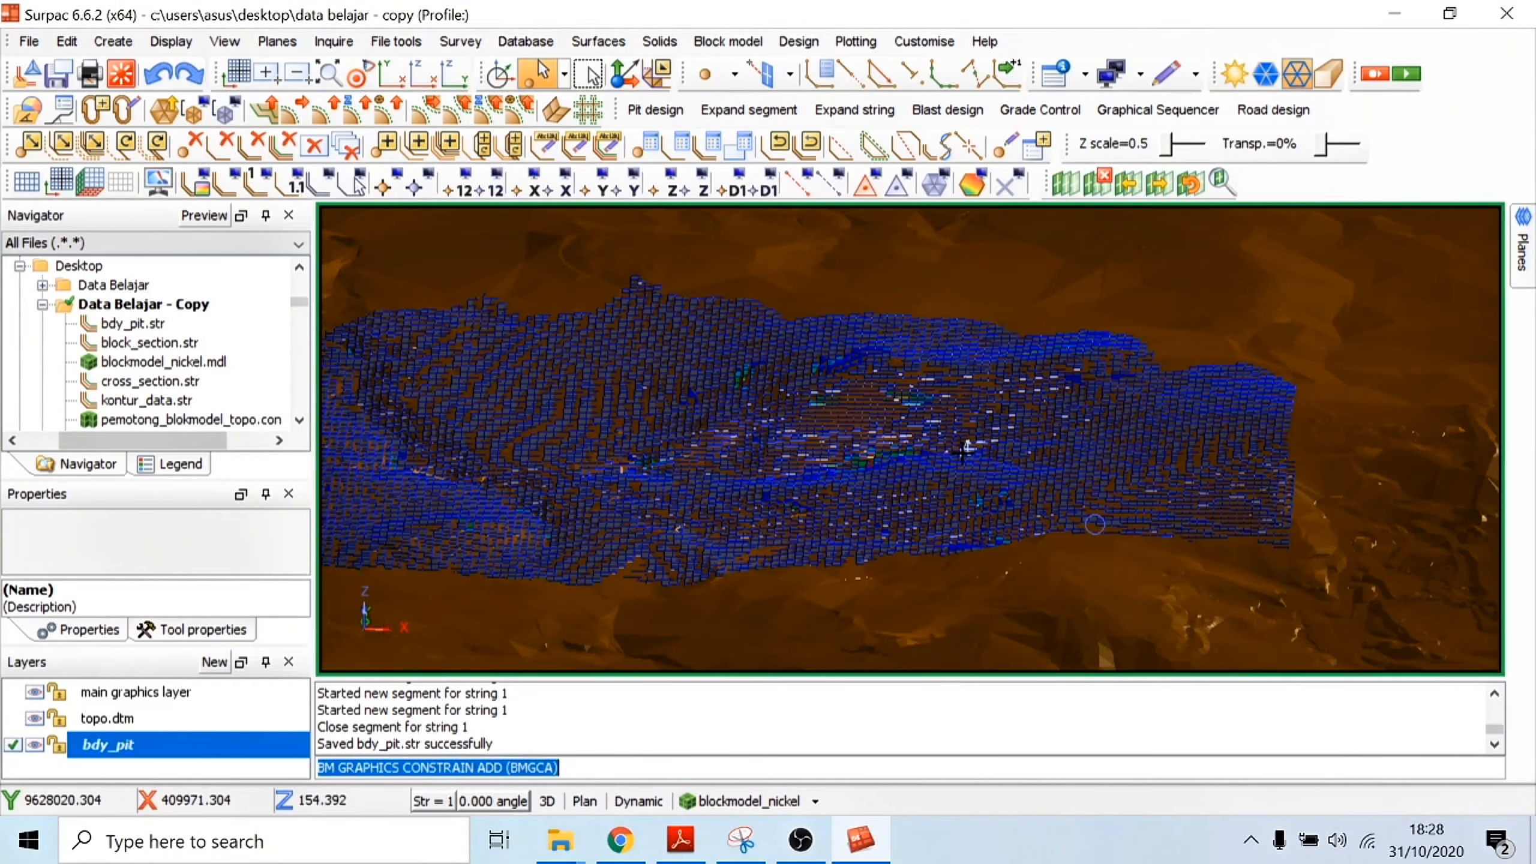
pyautogui.moveTo(968, 444)
pyautogui.mouseDown()
pyautogui.moveTo(967, 481)
pyautogui.moveTo(964, 419)
pyautogui.mouseUp()
pyautogui.scroll(-2, 967, 478)
pyautogui.click(1064, 180)
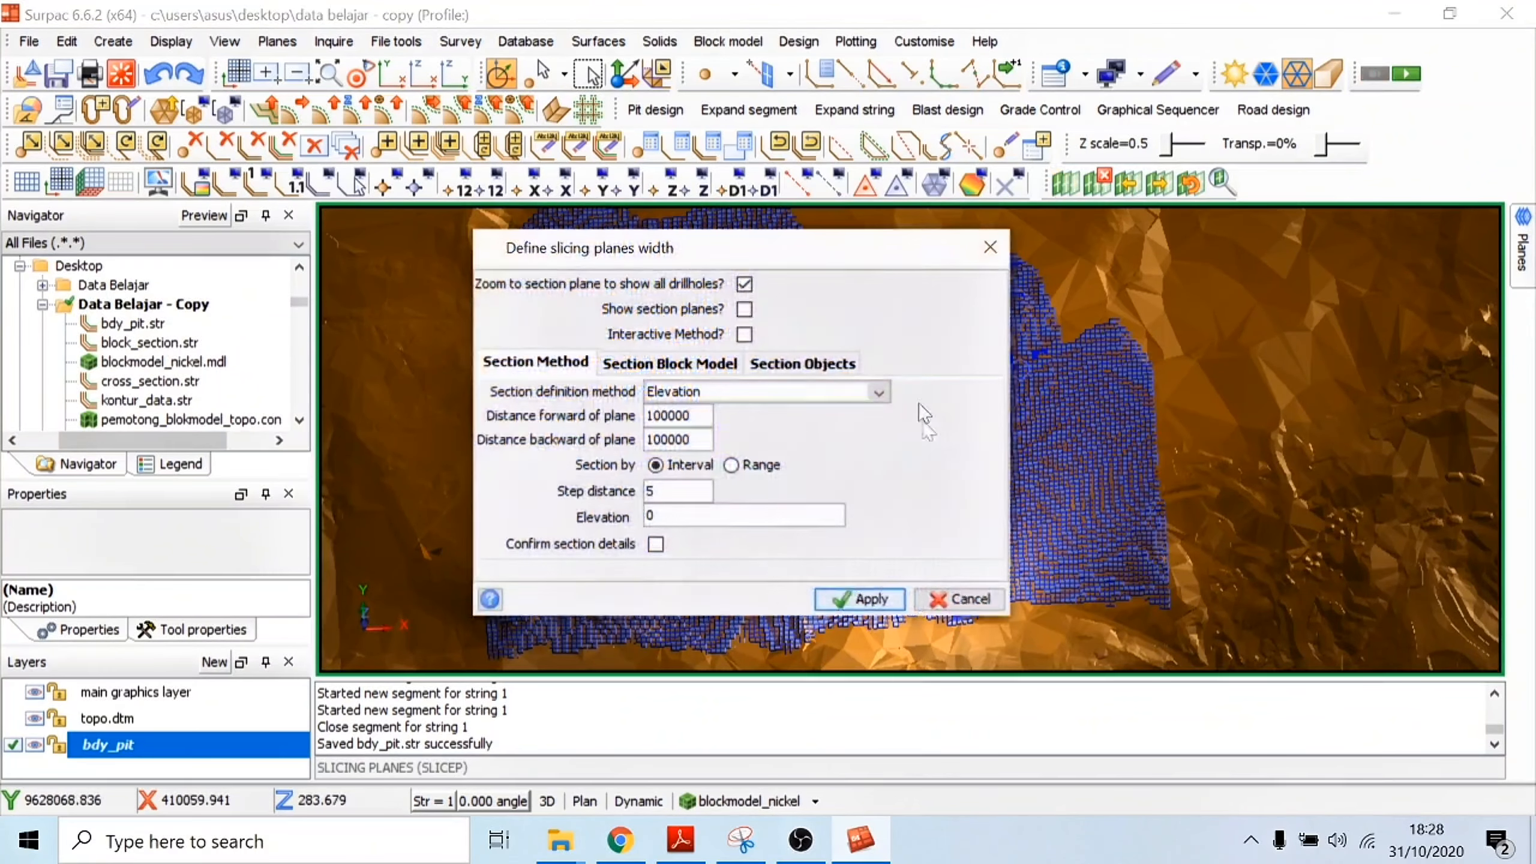
pyautogui.write('5')
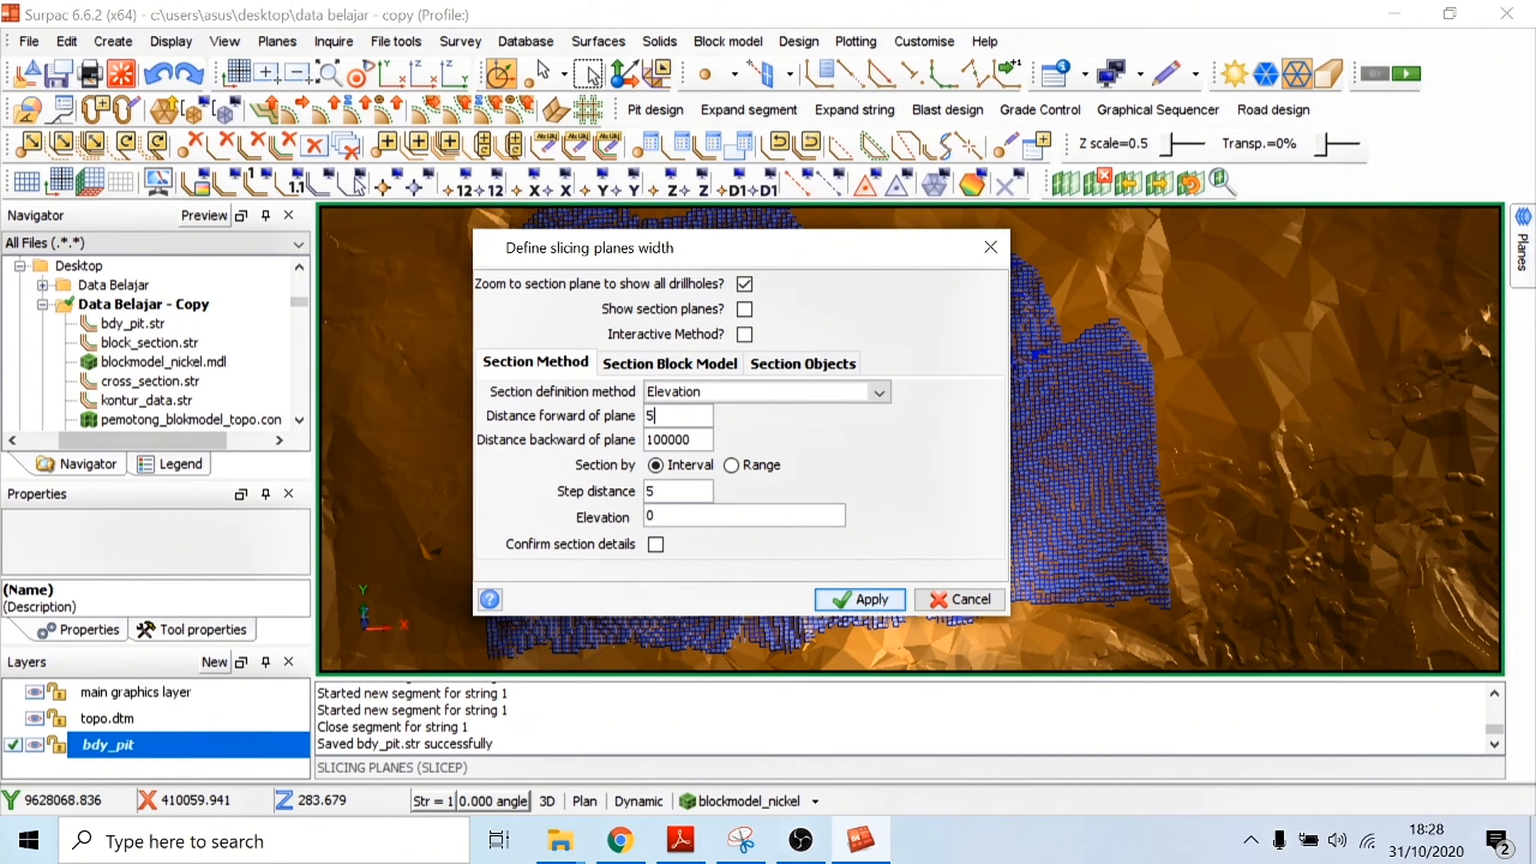
pyautogui.press('Tab')
pyautogui.write('5')
pyautogui.click(762, 391)
pyautogui.click(713, 413)
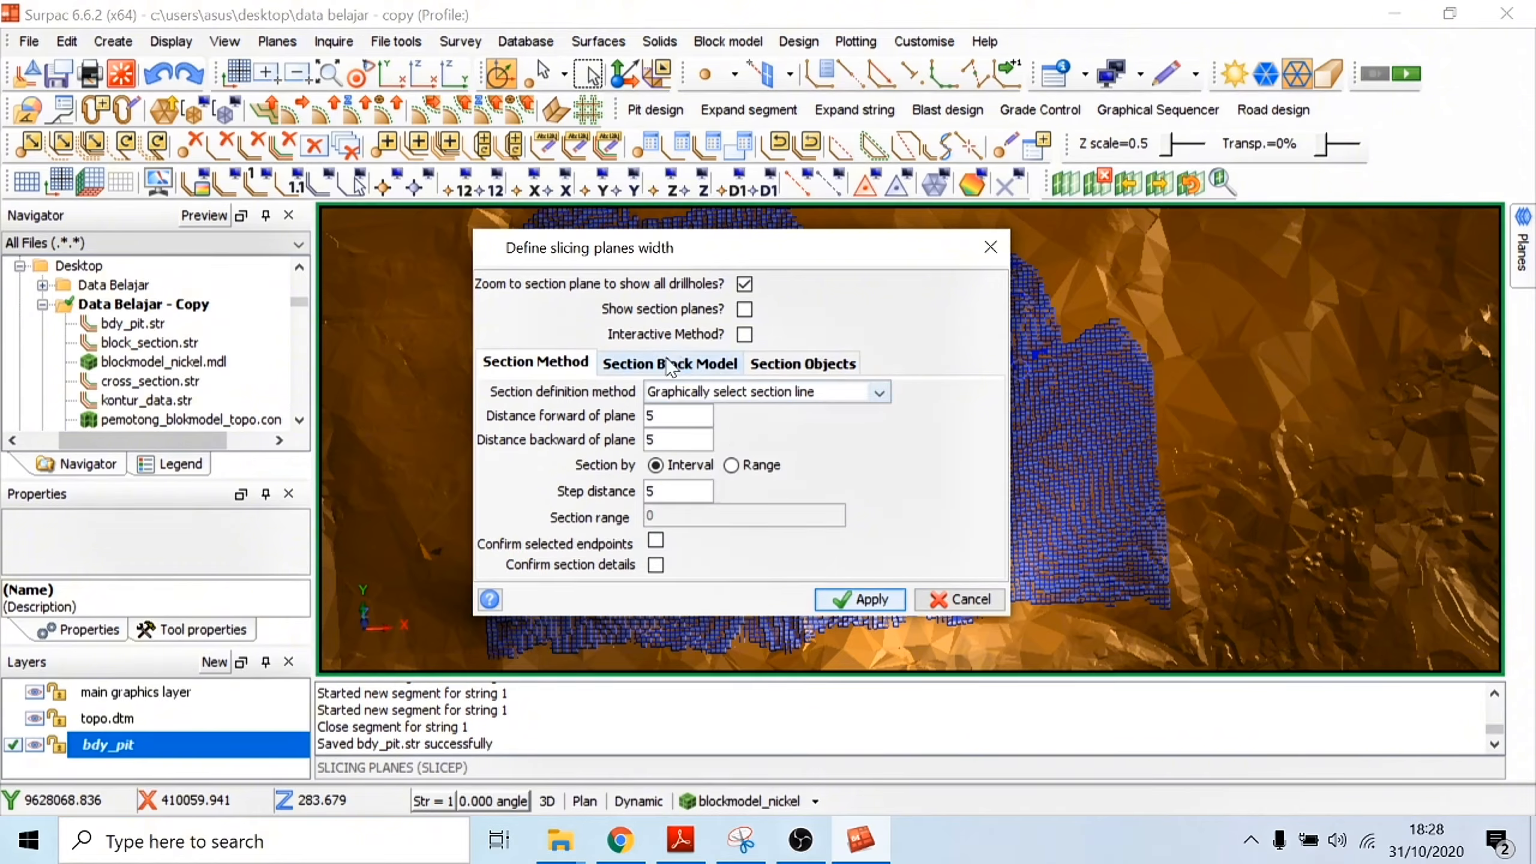
# Step: Apply the slicing settings and cut a north-south section line through the middle of the block model
pyautogui.click(670, 365)
pyautogui.click(777, 370)
pyautogui.click(862, 598)
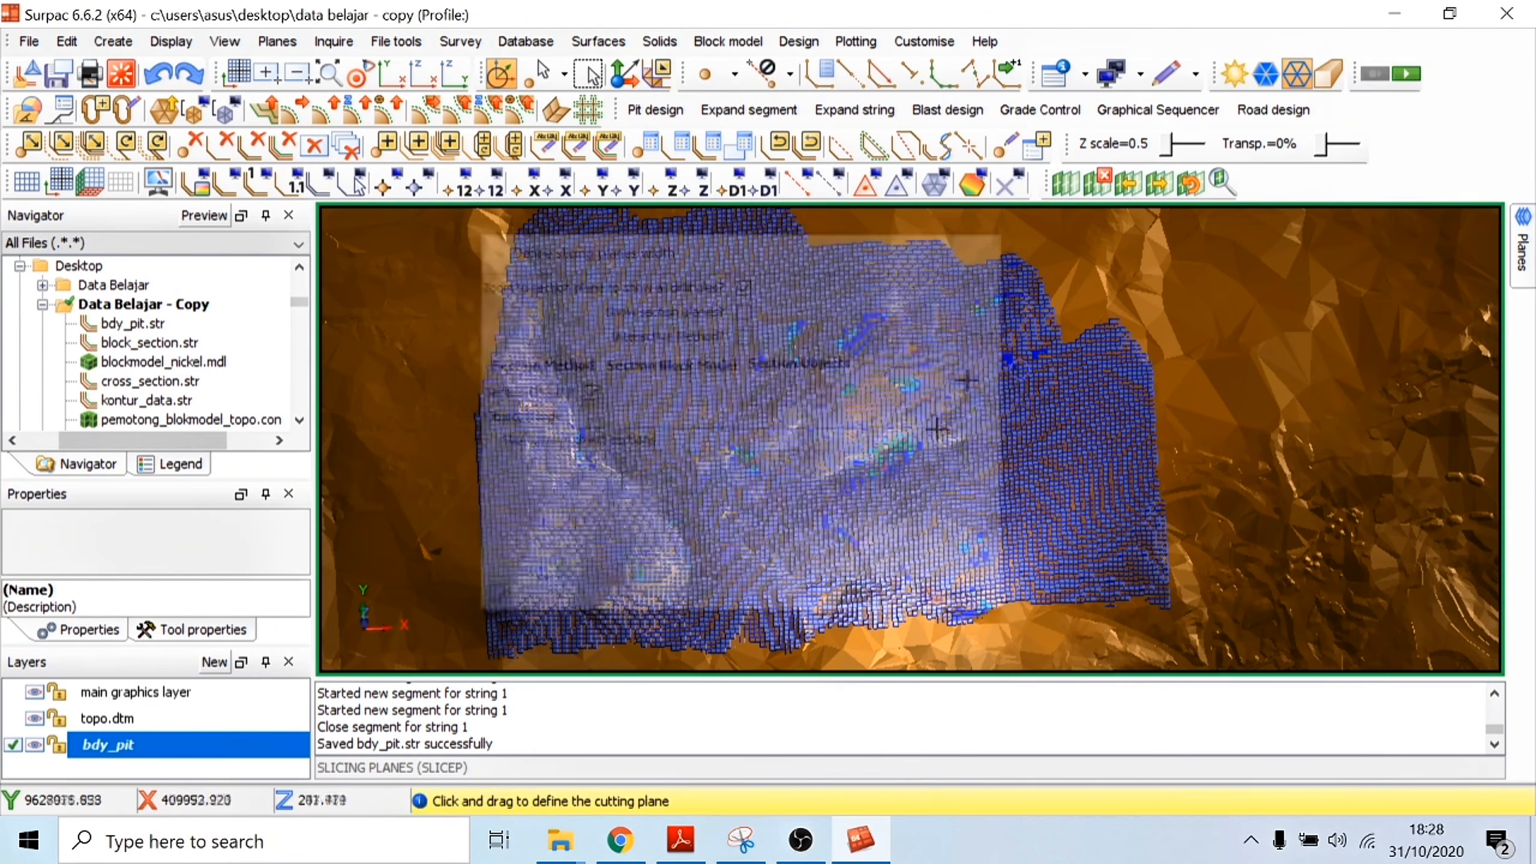
pyautogui.moveTo(877, 221); pyautogui.dragTo(887, 646)
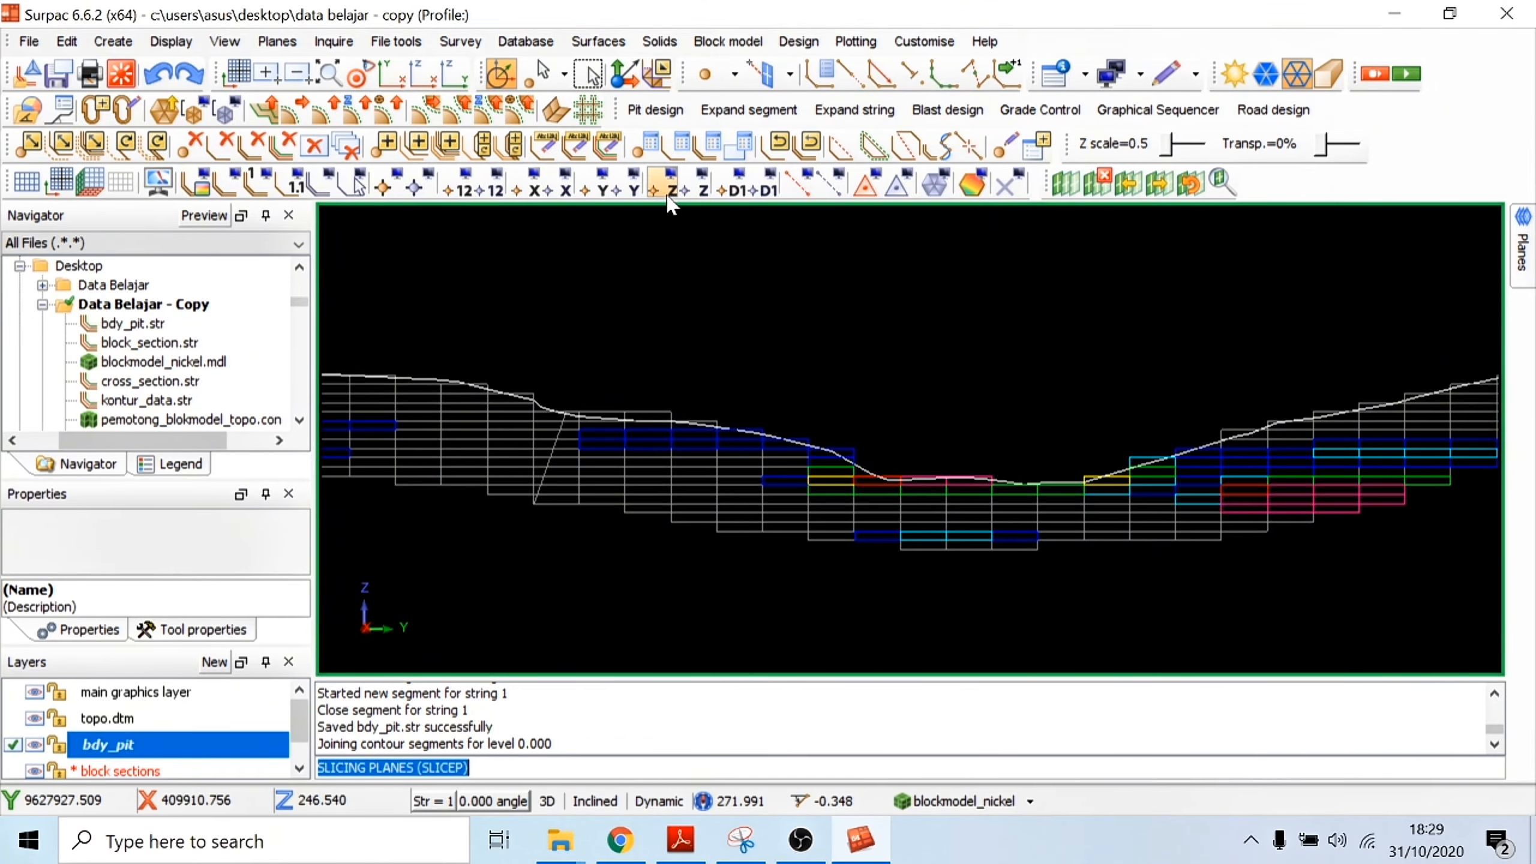
# Step: Try to draw the Z values of all points in the bdy_pit layer on the section
pyautogui.click(672, 192)
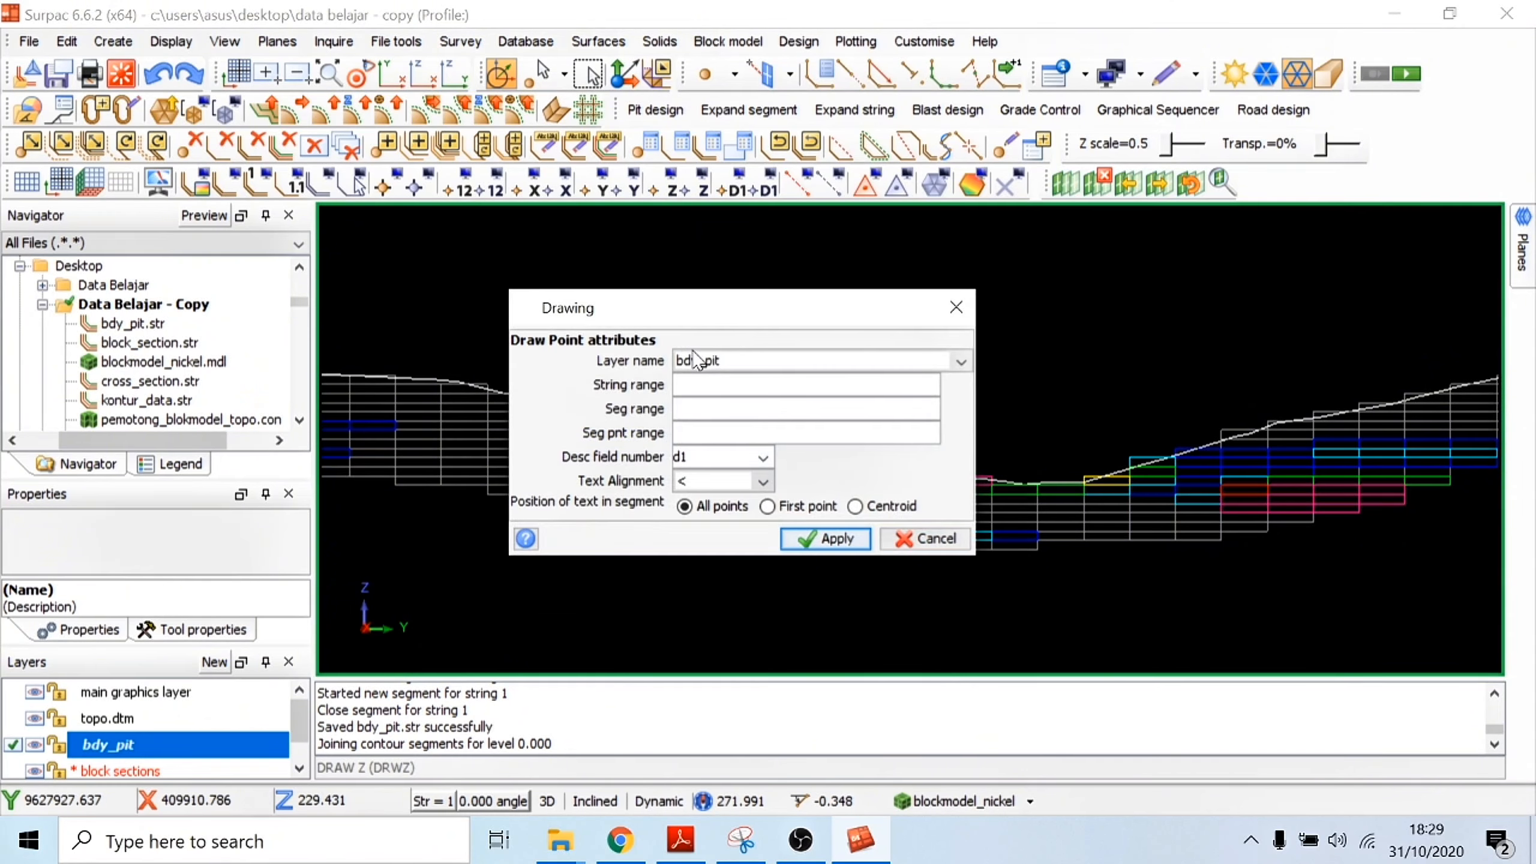
pyautogui.click(804, 542)
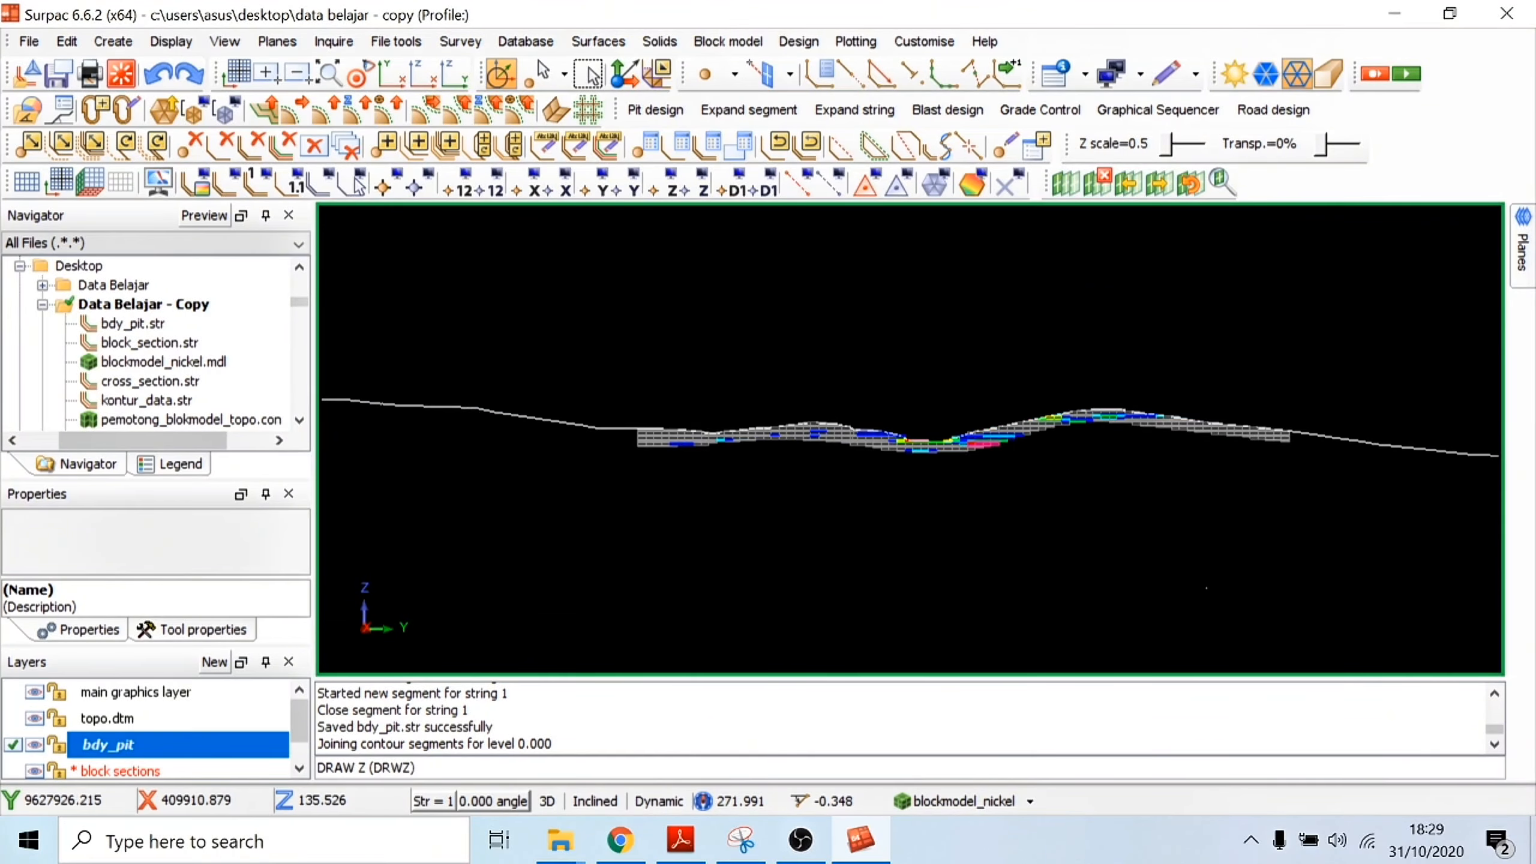
pyautogui.click(701, 190)
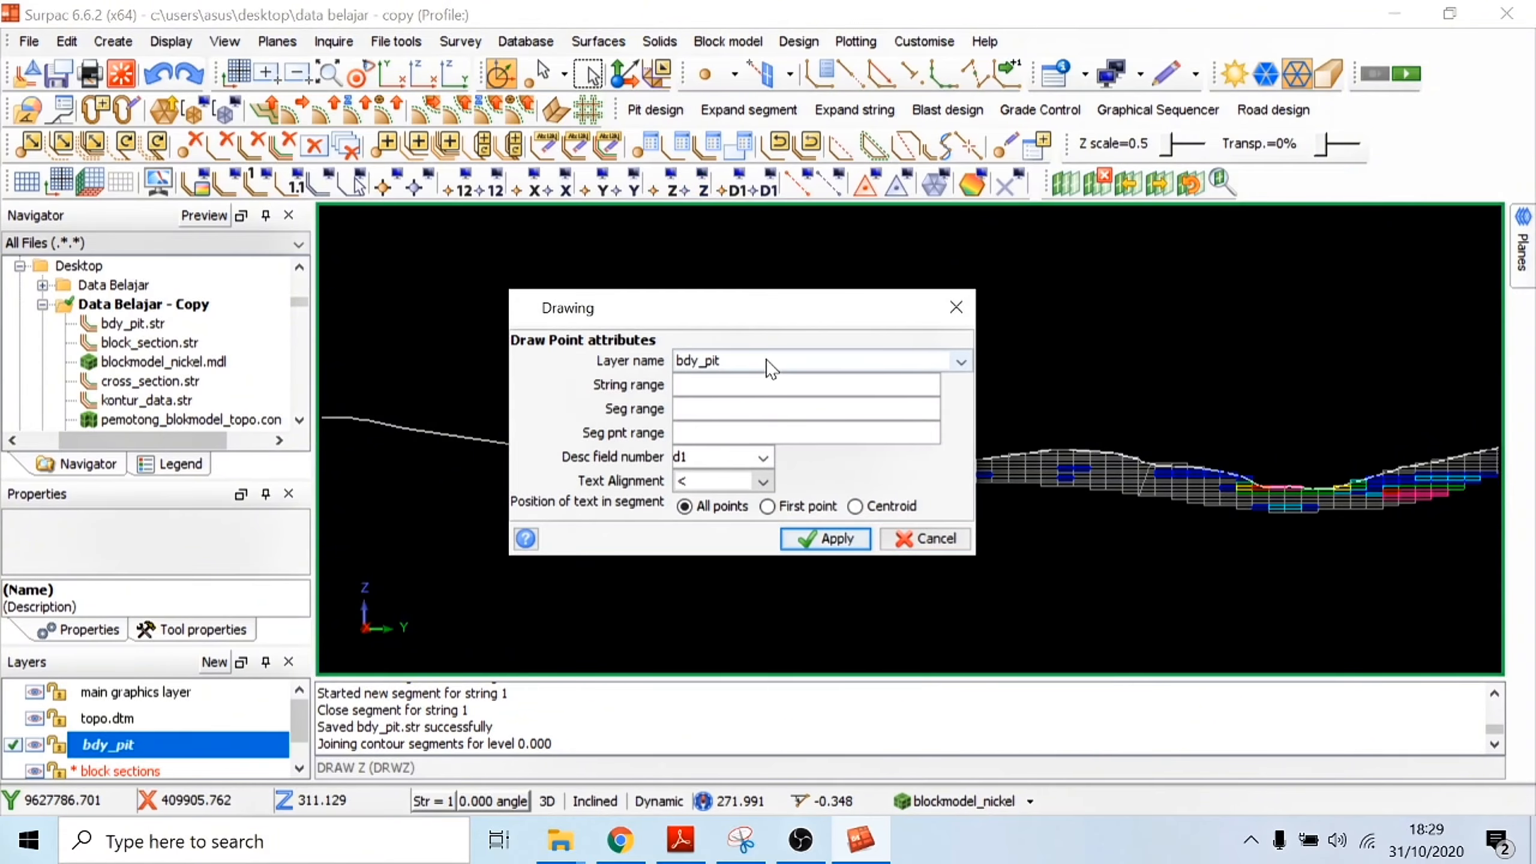
pyautogui.click(961, 363)
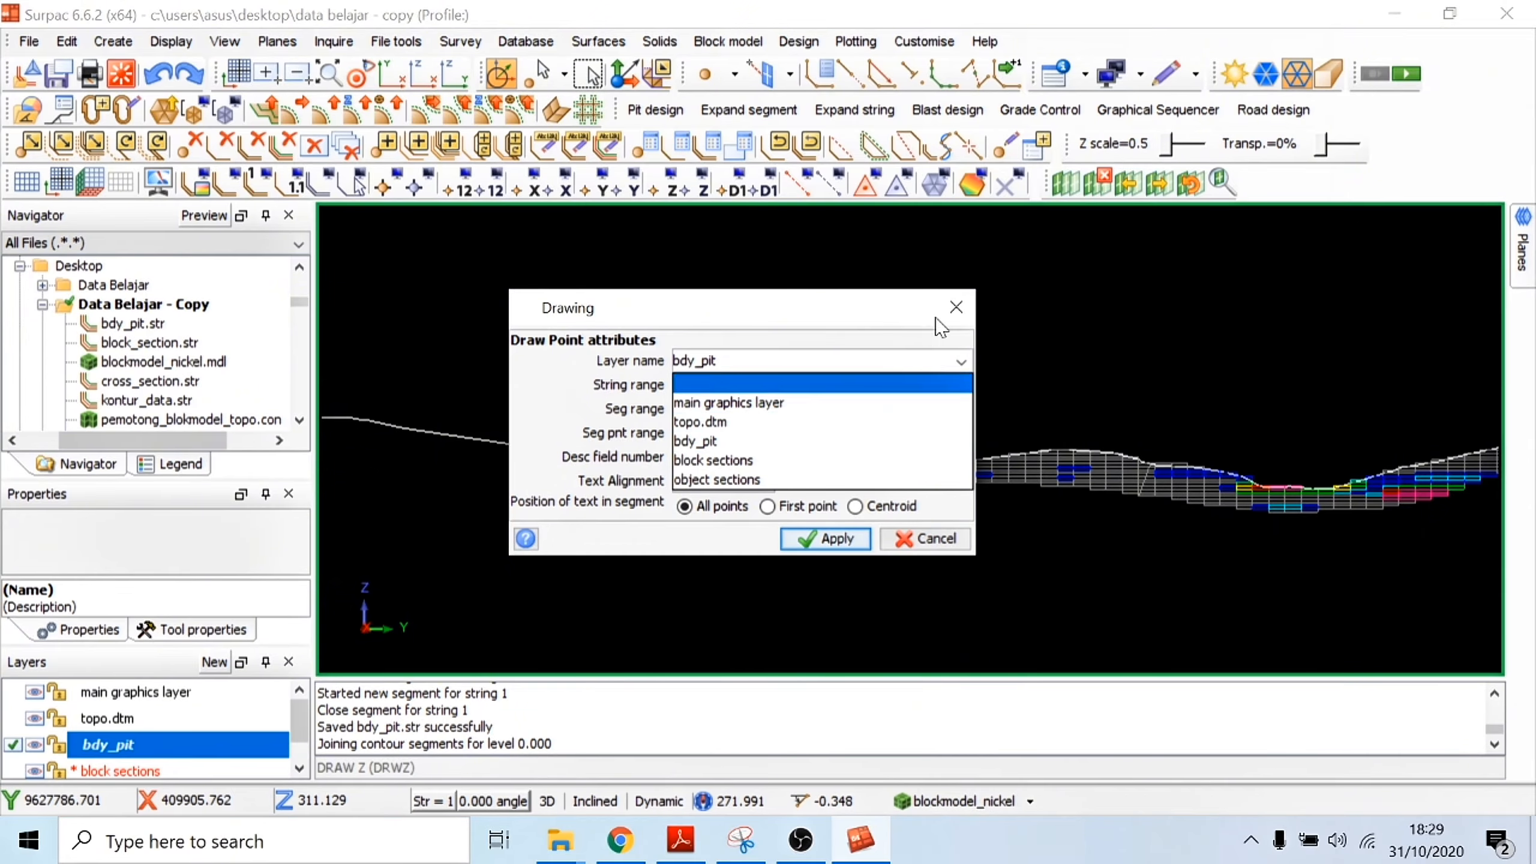
pyautogui.click(956, 308)
# Step: Save the object sections layer as the string file xs.str
pyautogui.click(169, 770)
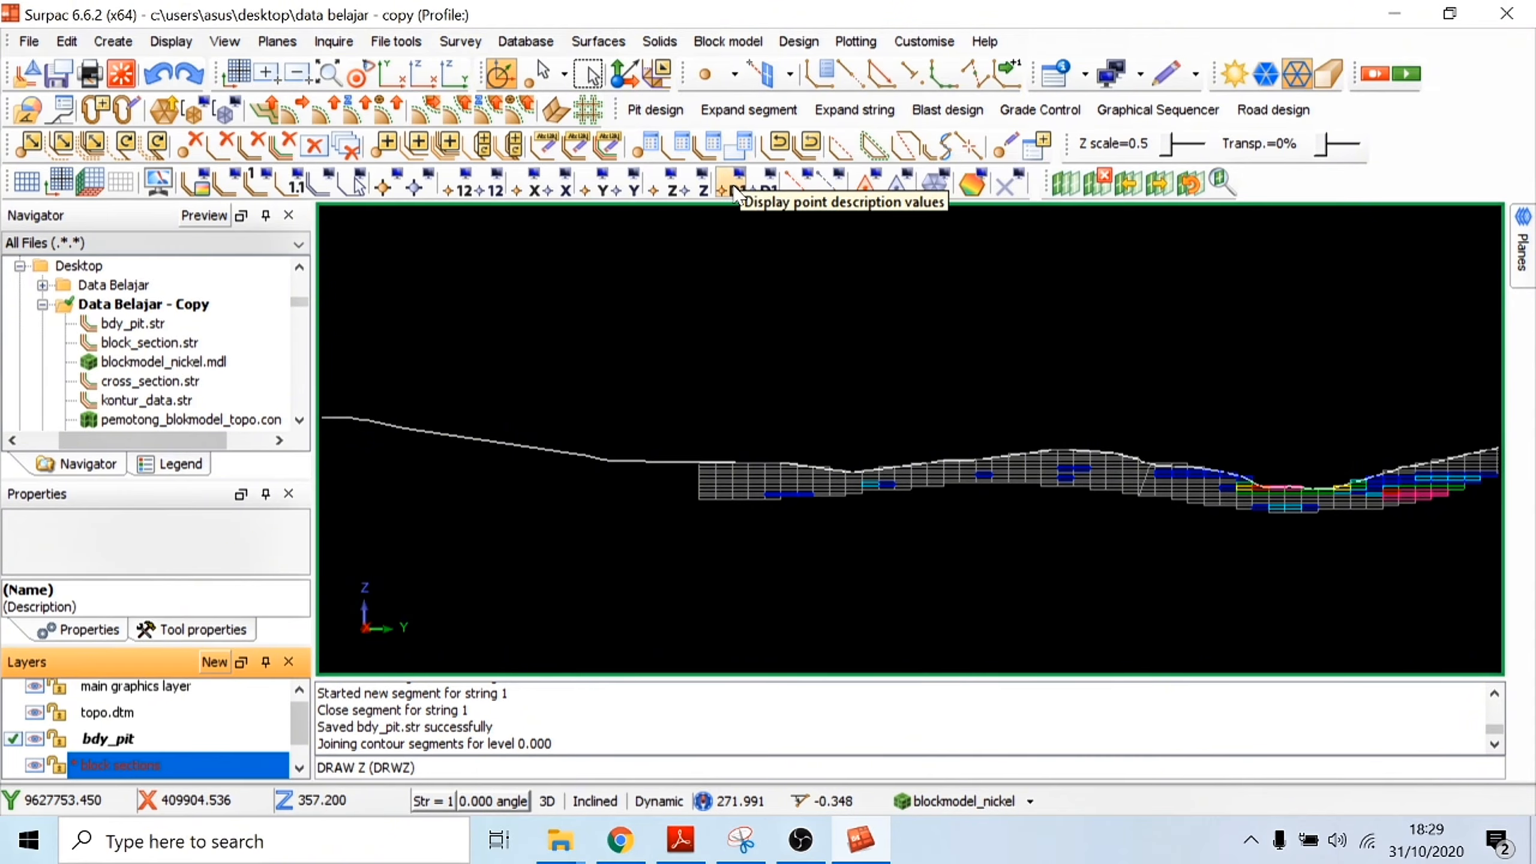
pyautogui.rightClick(162, 765)
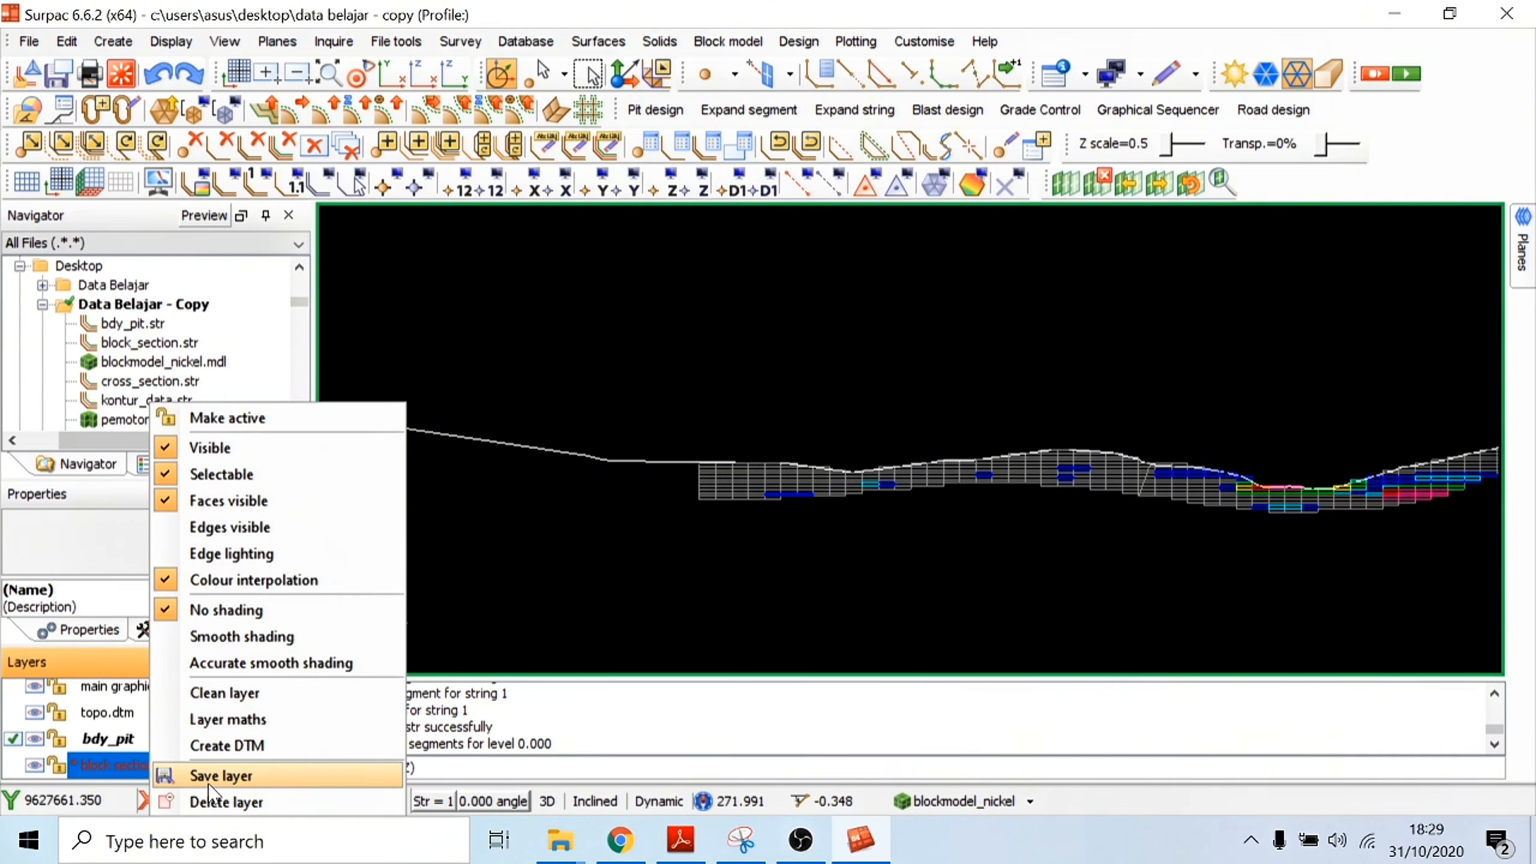
pyautogui.scroll(-1, 76, 752)
pyautogui.rightClick(123, 765)
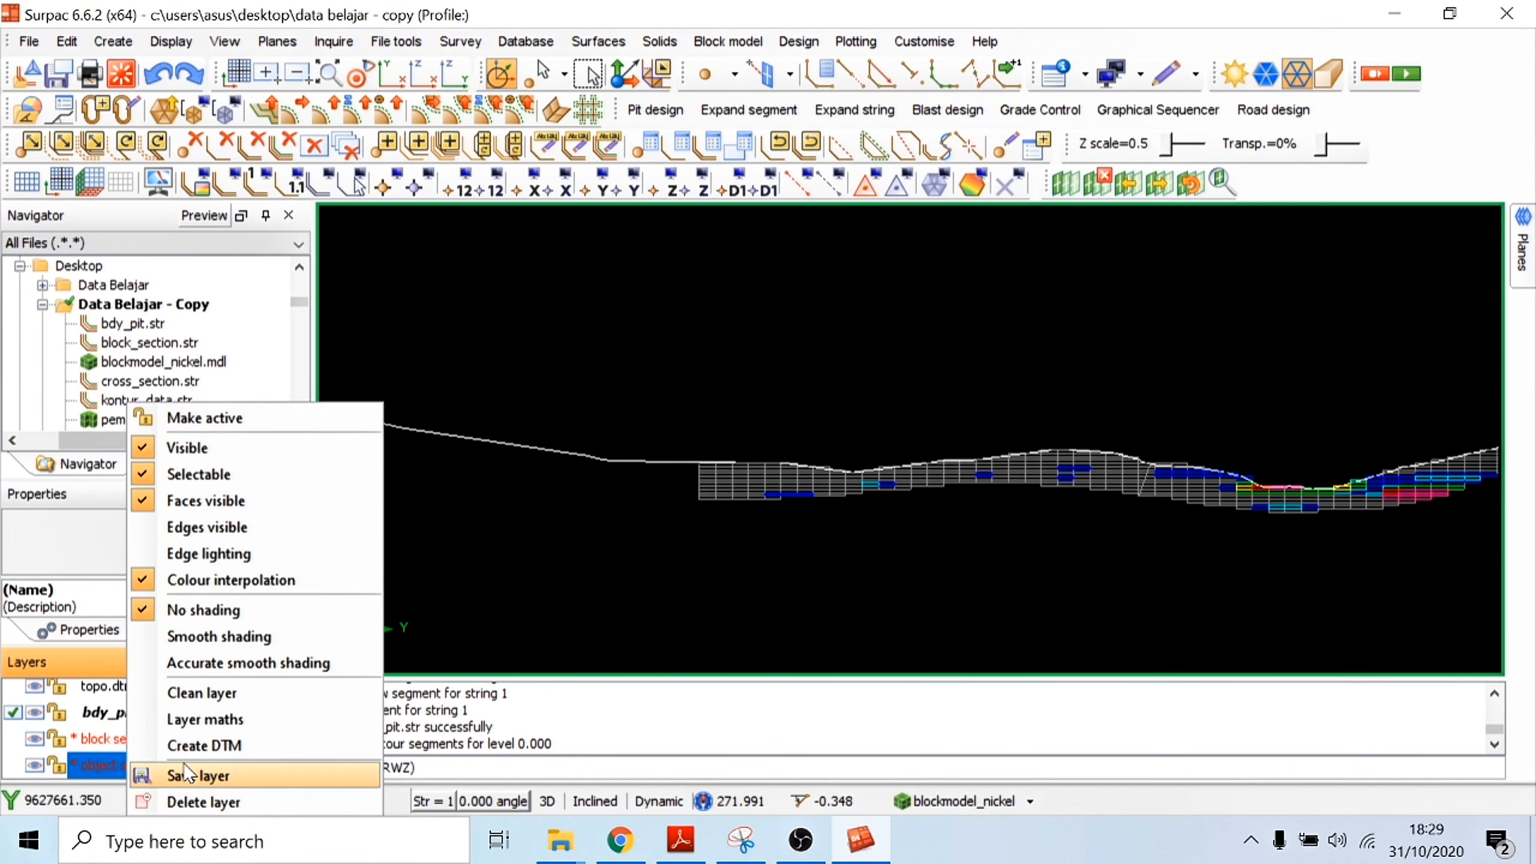
pyautogui.click(200, 775)
pyautogui.write('xs')
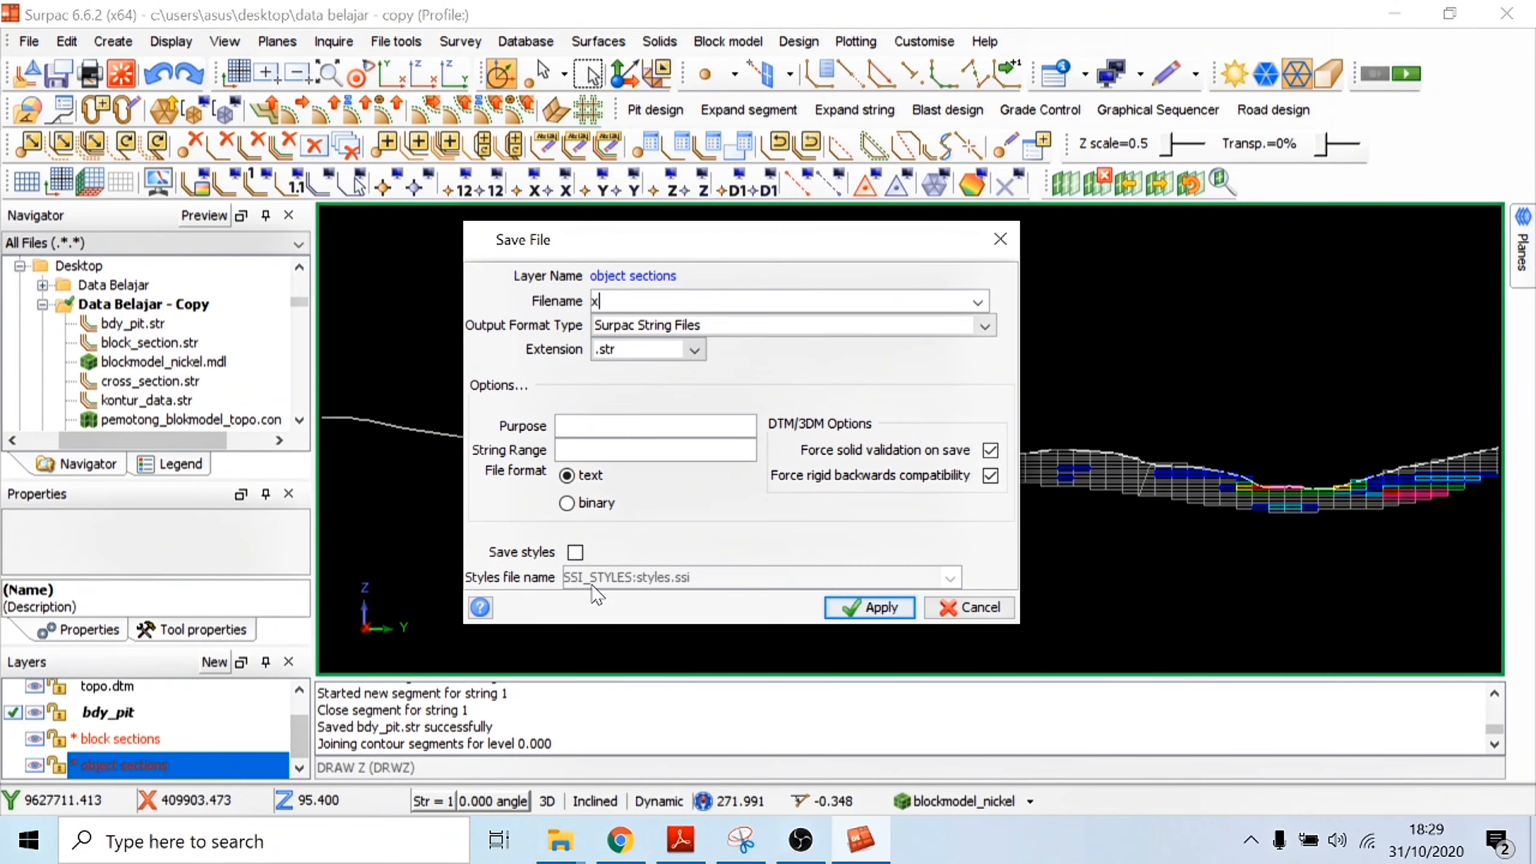
pyautogui.click(869, 607)
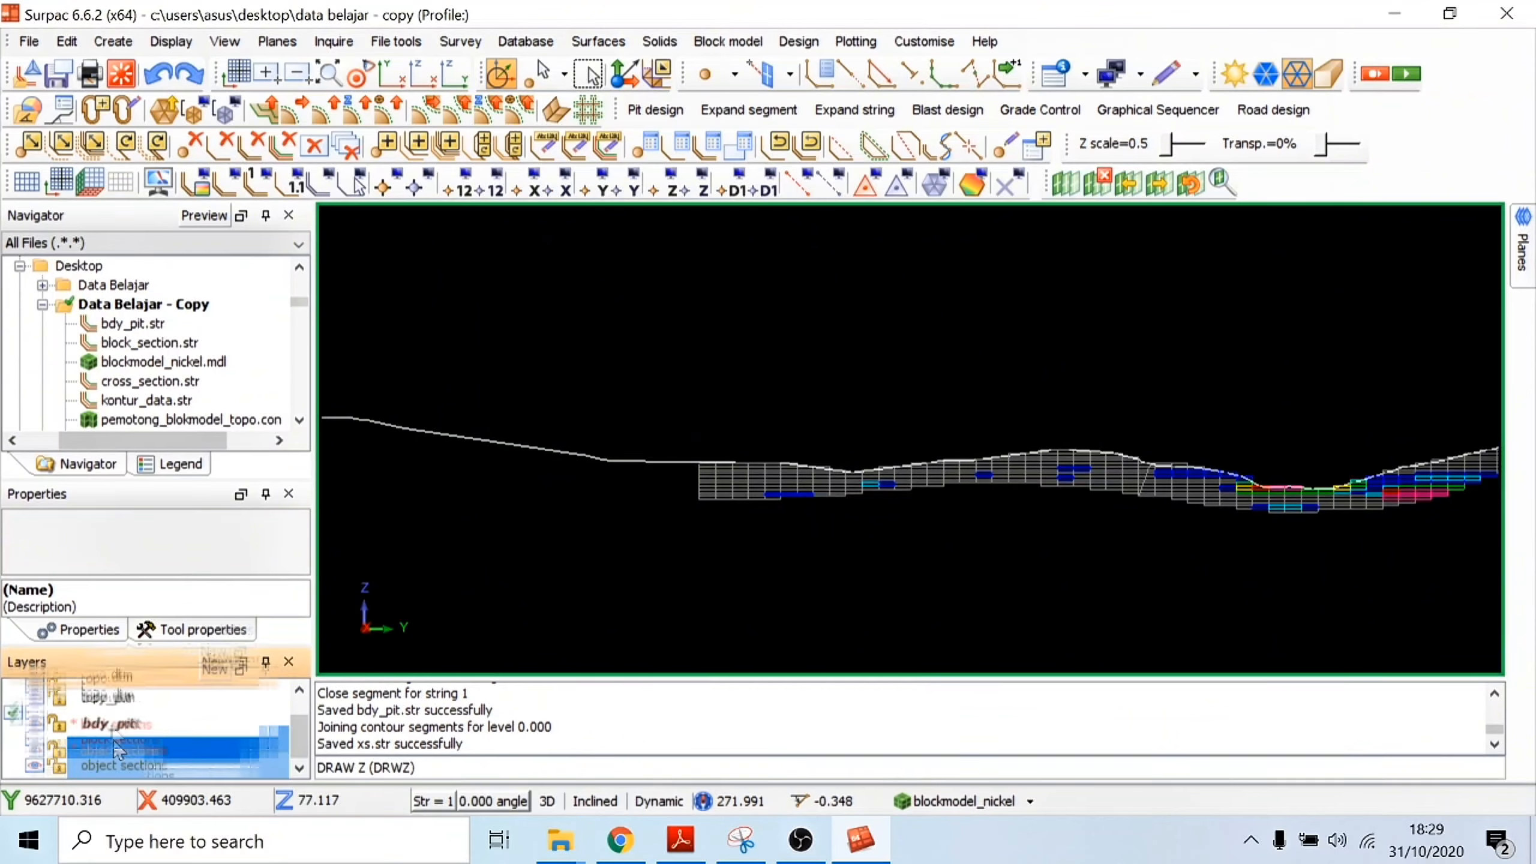
# Step: Save the block sections layer as the string file bs.str
pyautogui.rightClick(114, 738)
pyautogui.click(181, 775)
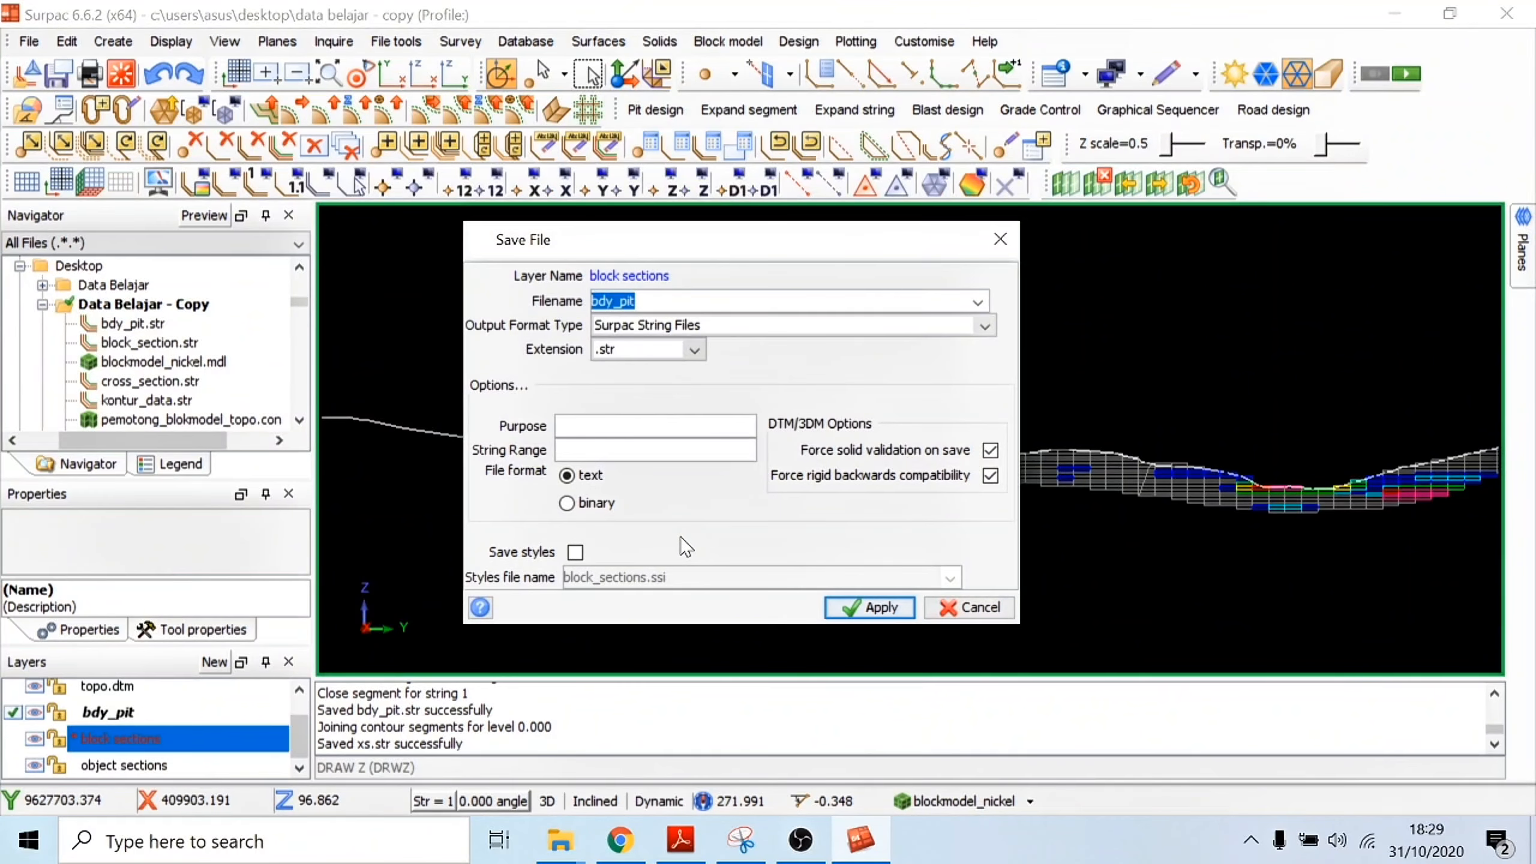
pyautogui.write('bs')
pyautogui.click(879, 608)
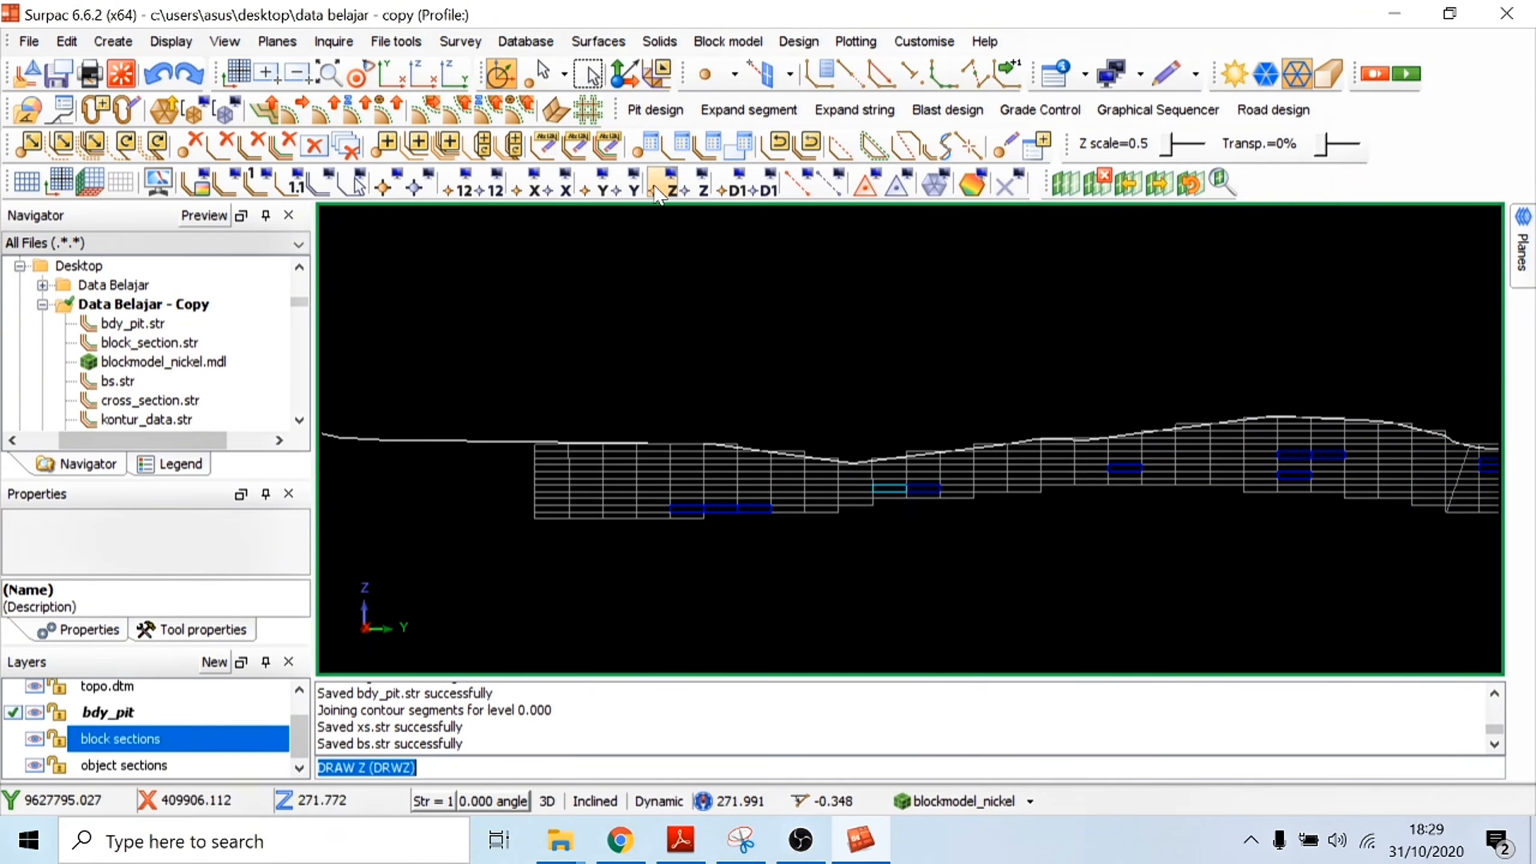
# Step: Draw the Z values of all points in the block sections layer to read the block elevations
pyautogui.click(660, 193)
pyautogui.click(711, 368)
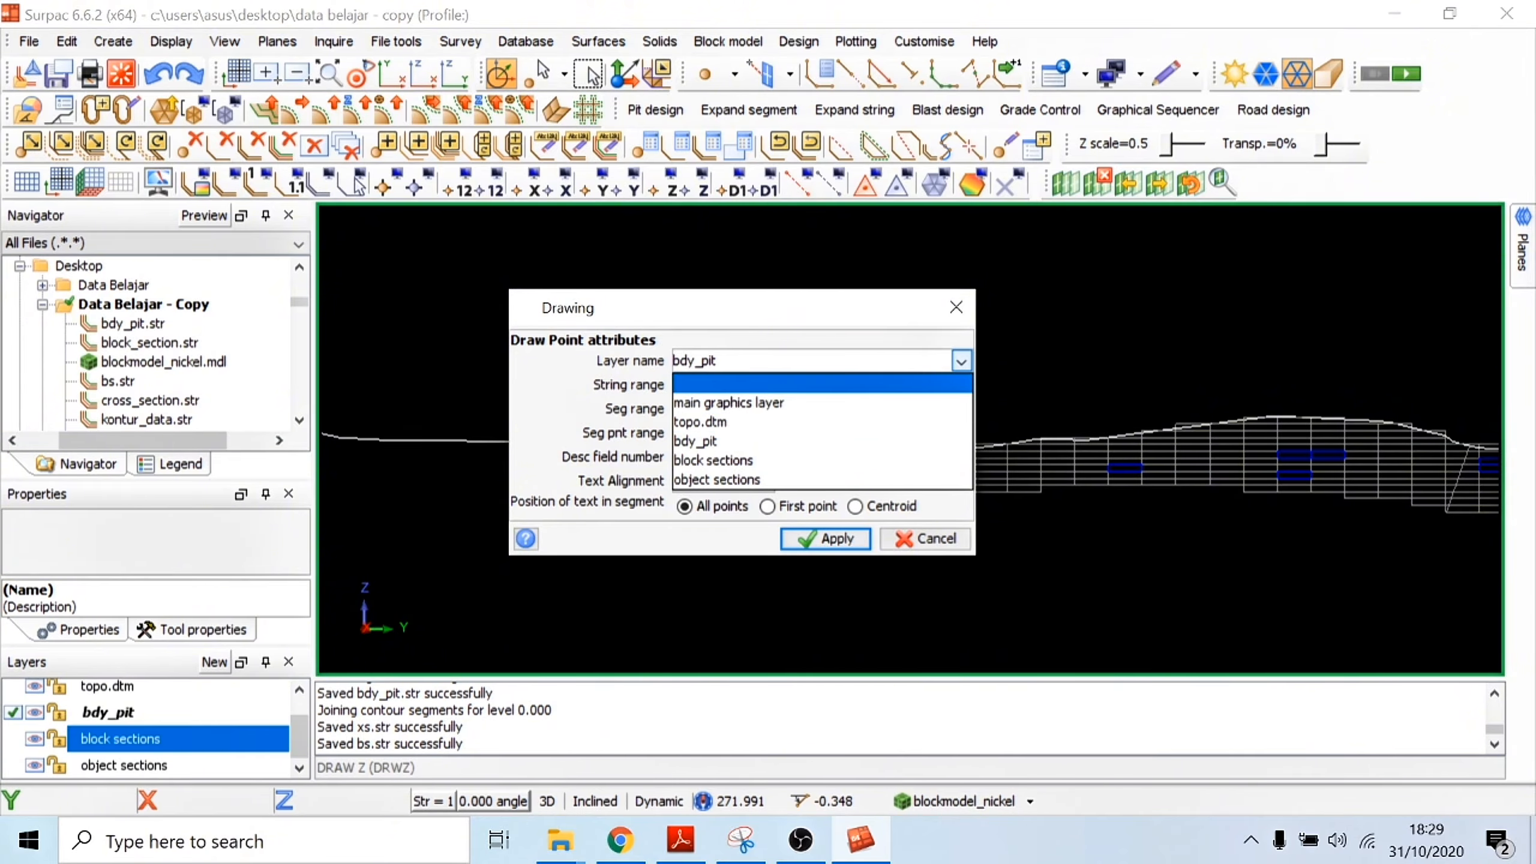
pyautogui.click(725, 460)
pyautogui.click(831, 538)
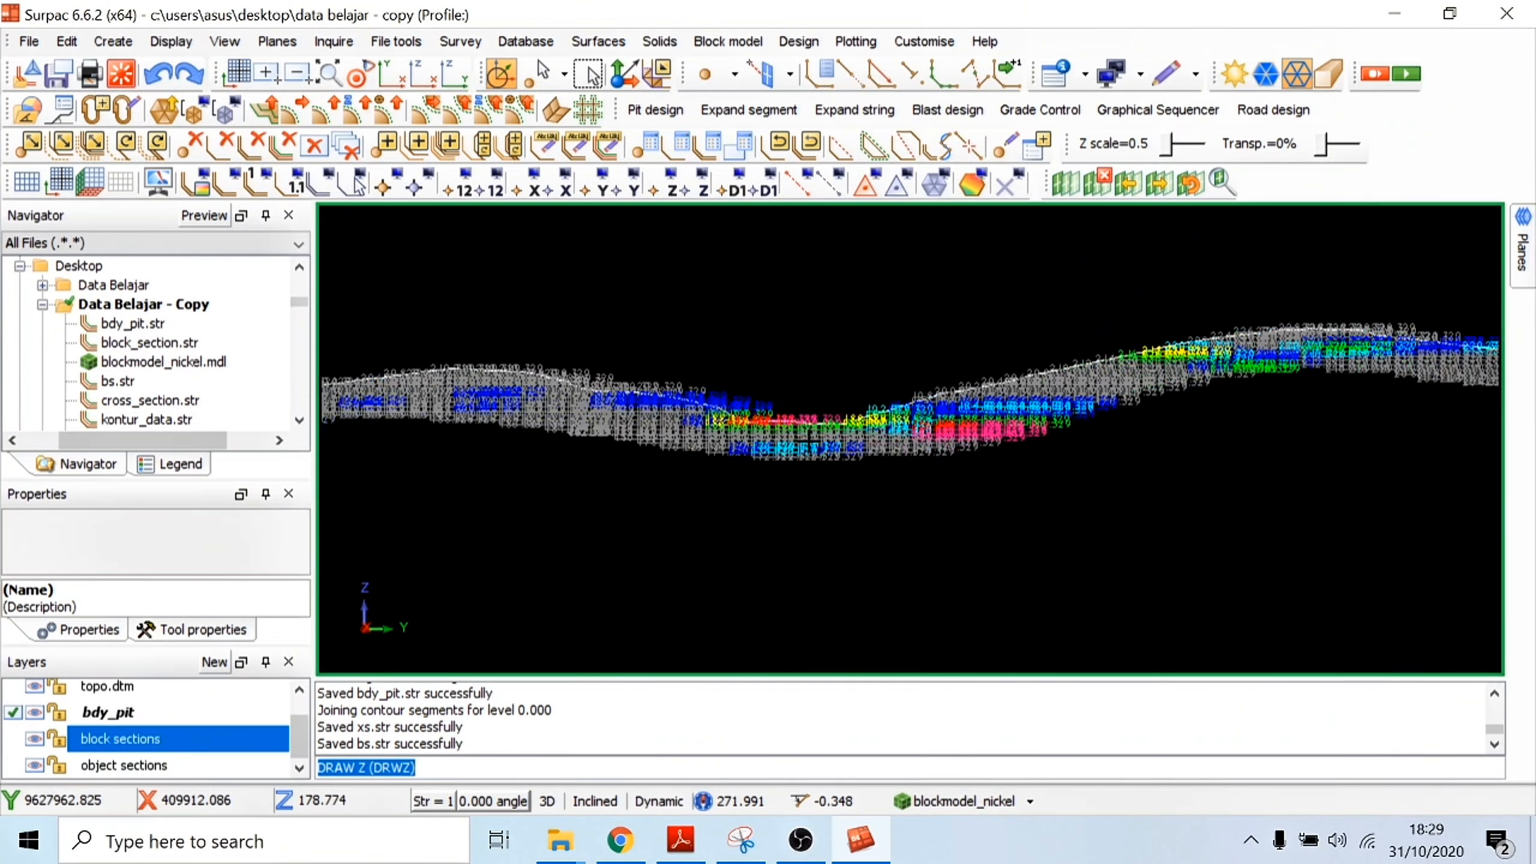
pyautogui.scroll(3, 785, 398)
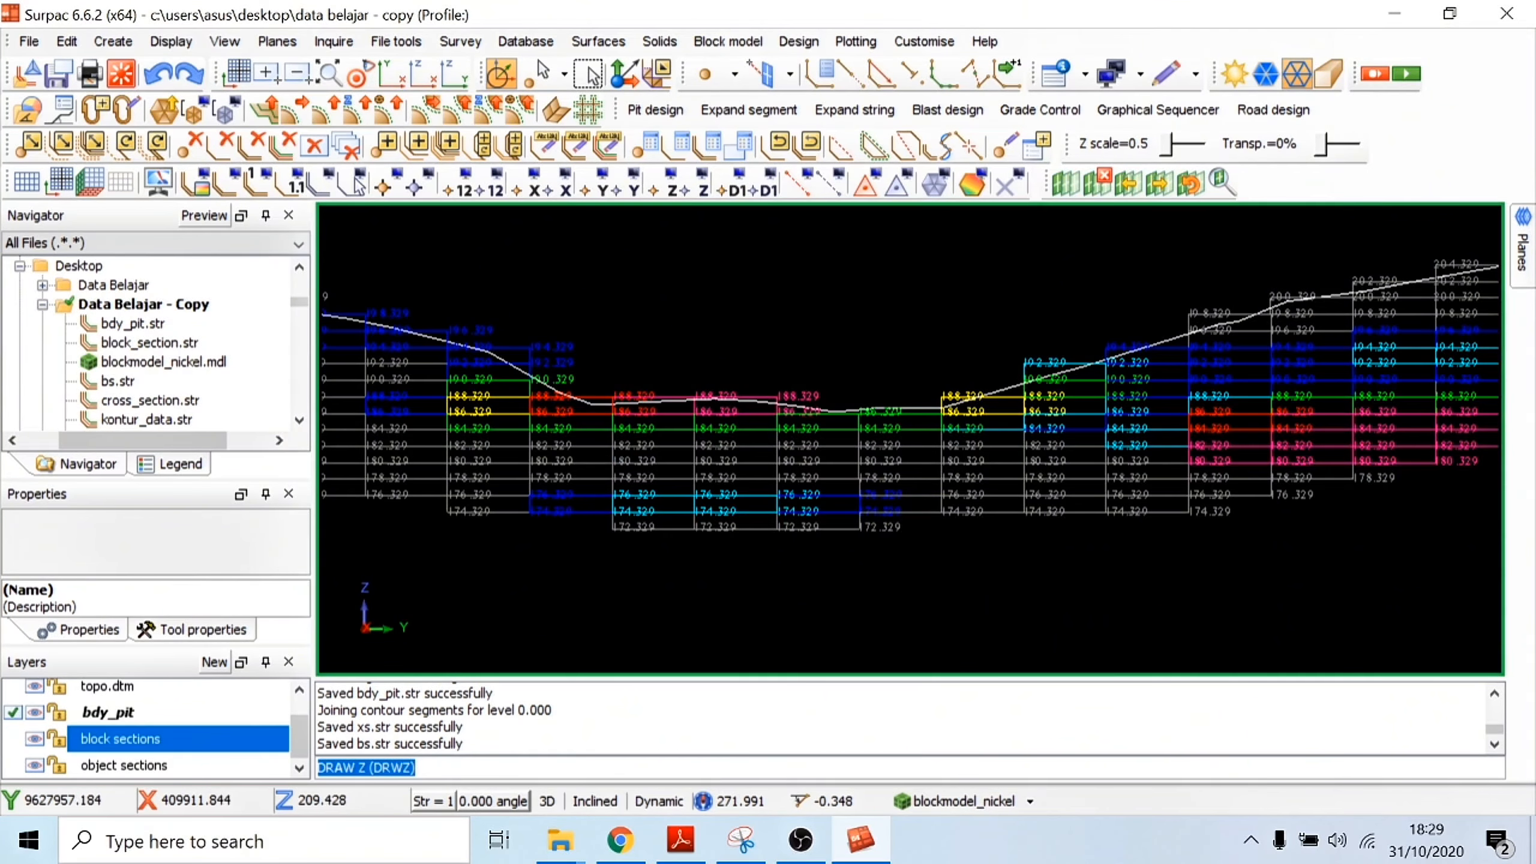
# Step: Erase the Z value labels from the block sections layer
pyautogui.click(702, 184)
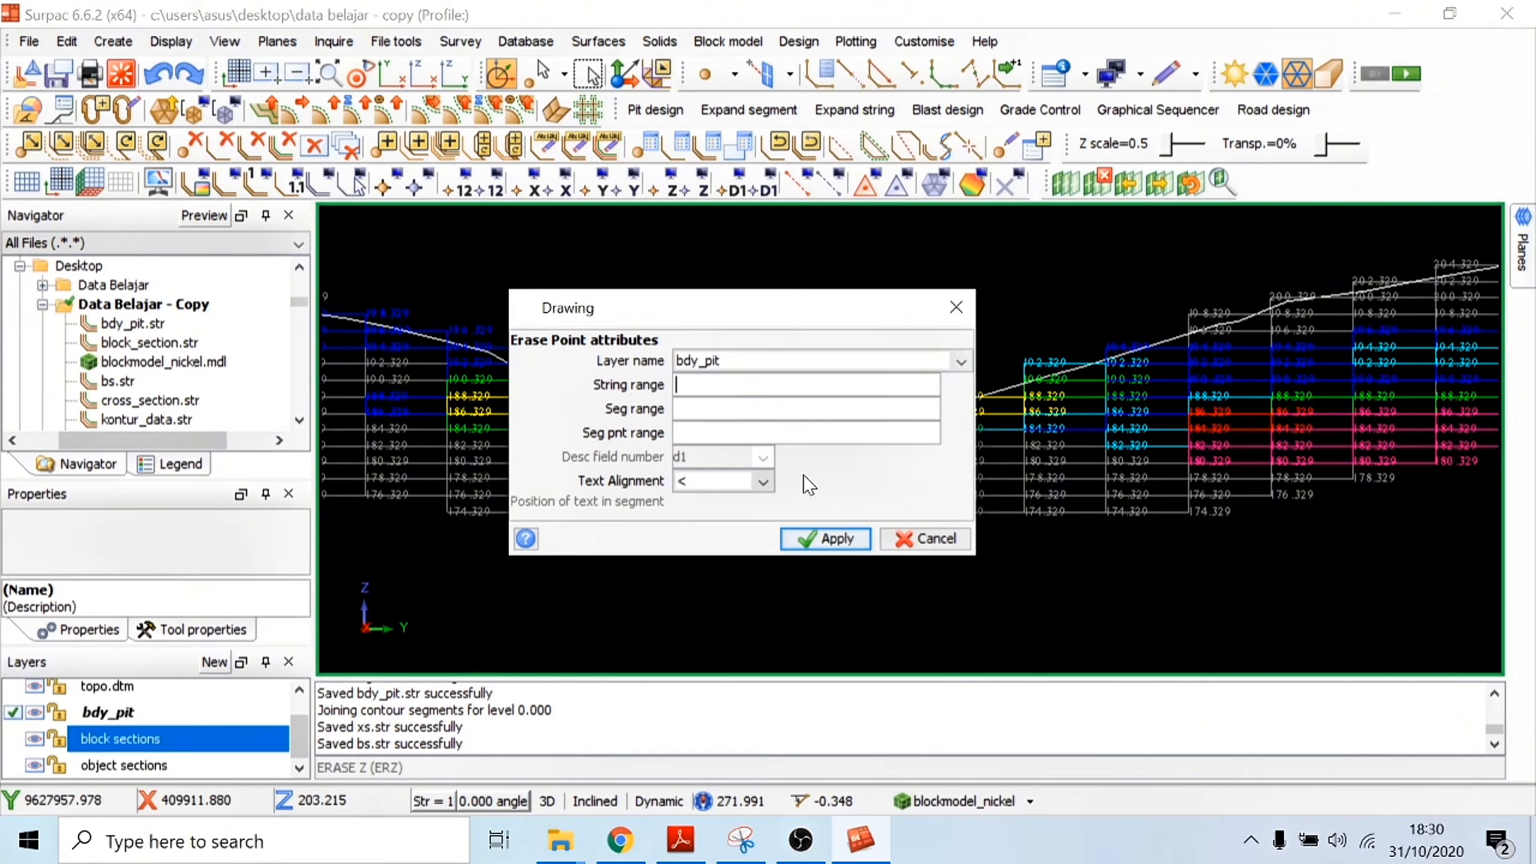
pyautogui.click(826, 538)
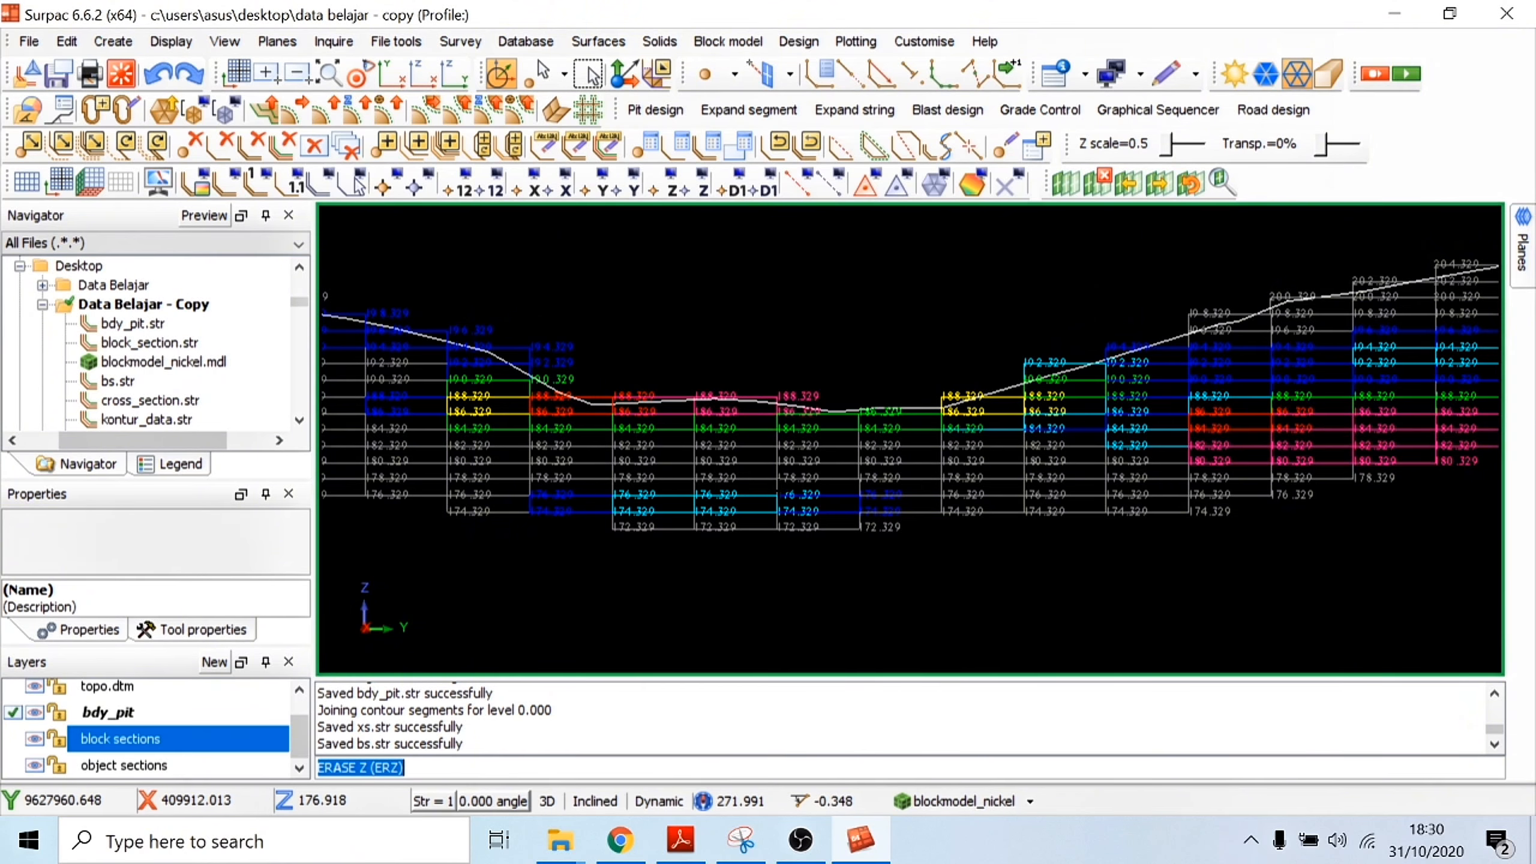
pyautogui.scroll(-4, 838, 363)
pyautogui.moveTo(820, 365); pyautogui.dragTo(716, 204)
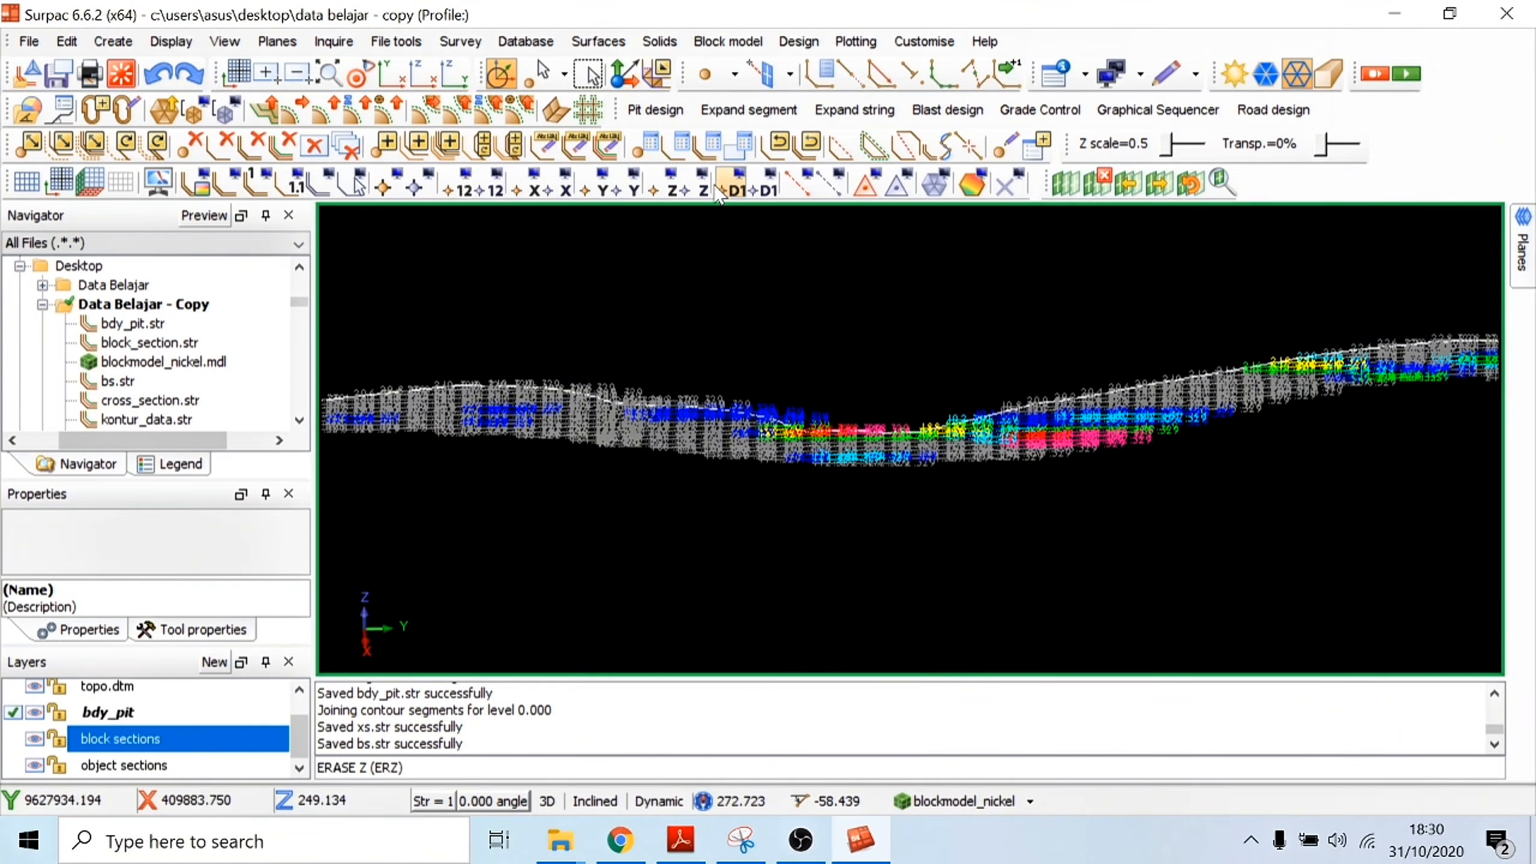
pyautogui.click(698, 185)
pyautogui.click(957, 363)
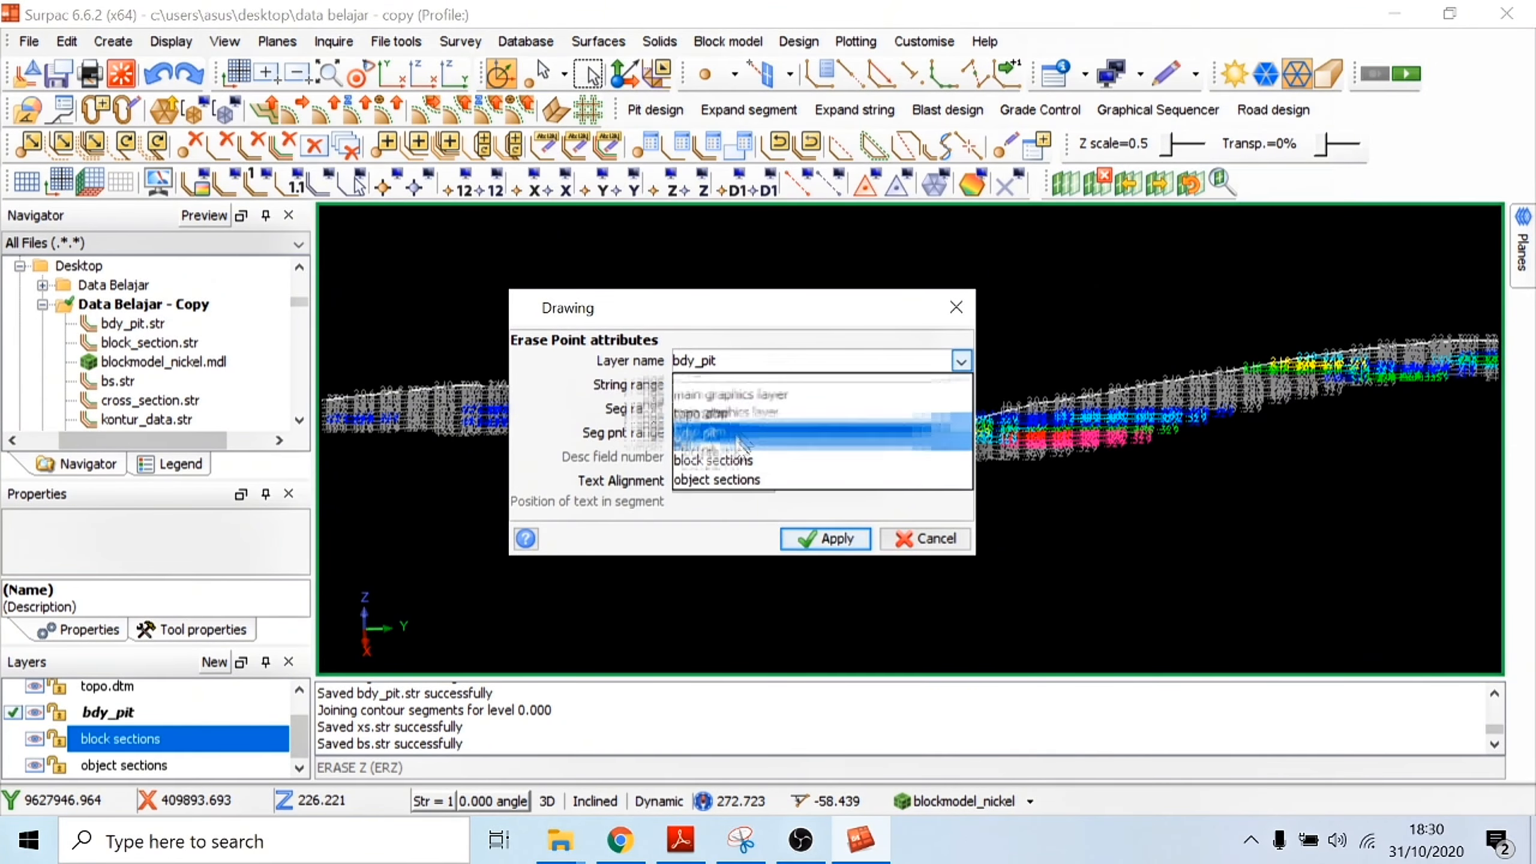
pyautogui.click(720, 460)
pyautogui.click(789, 542)
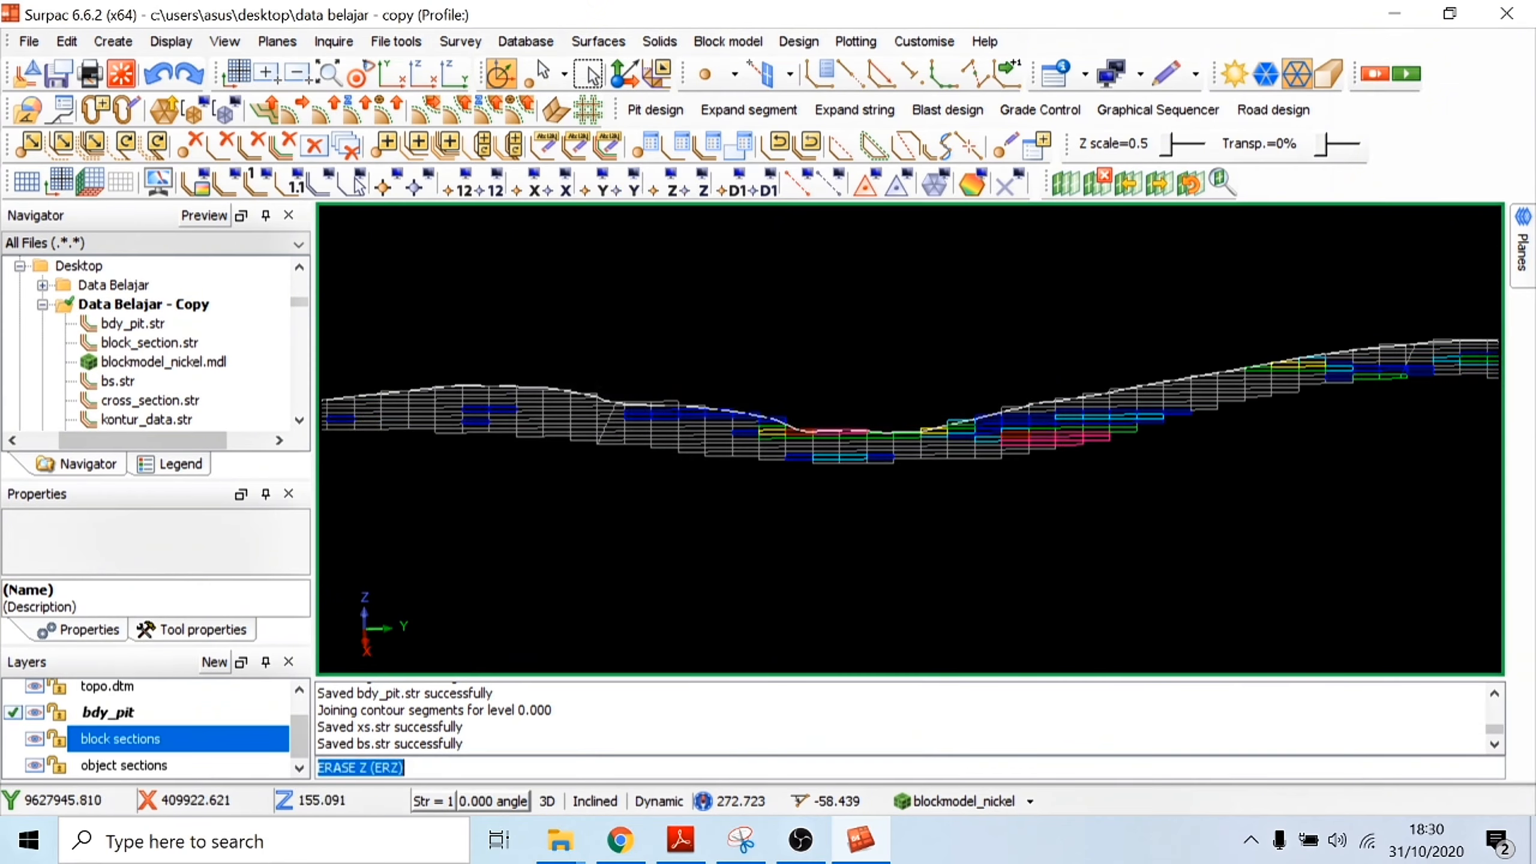
# Step: Delete the block sections and object sections layers
pyautogui.scroll(-2, 764, 327)
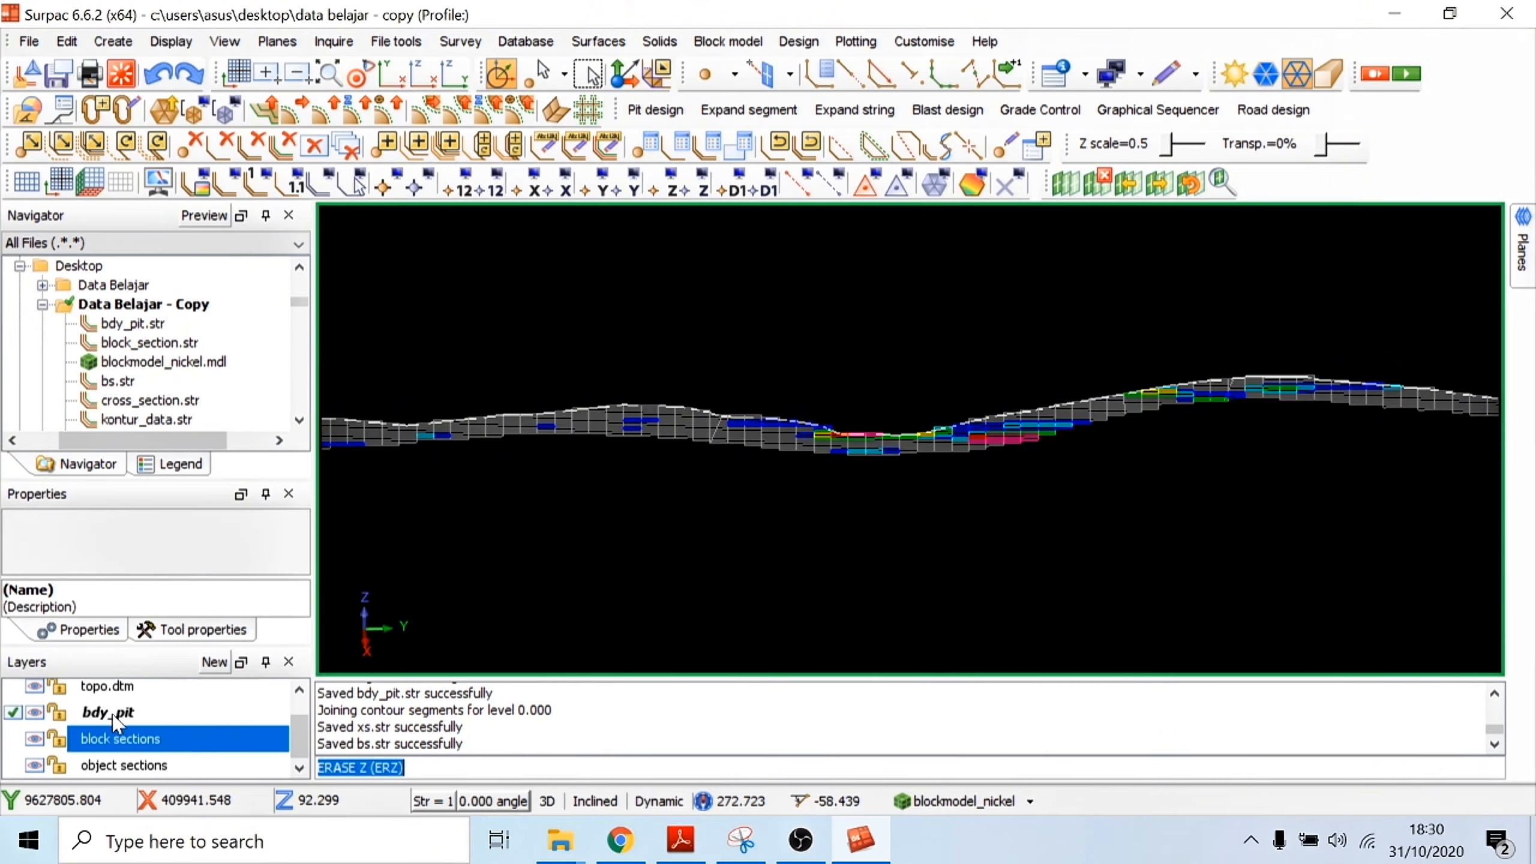
pyautogui.rightClick(101, 748)
pyautogui.click(182, 802)
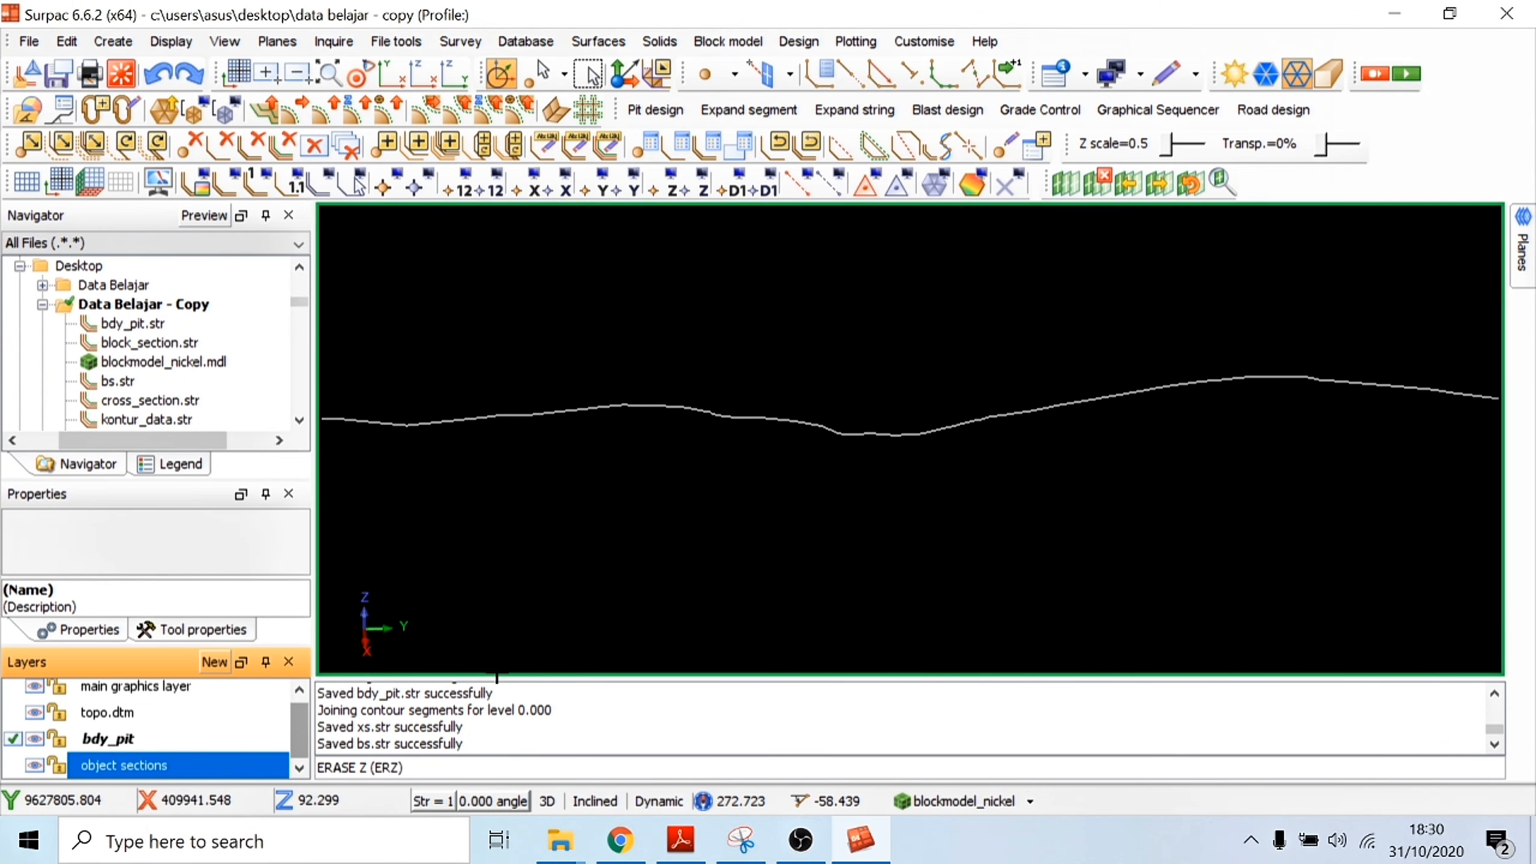
pyautogui.rightClick(169, 753)
pyautogui.click(181, 800)
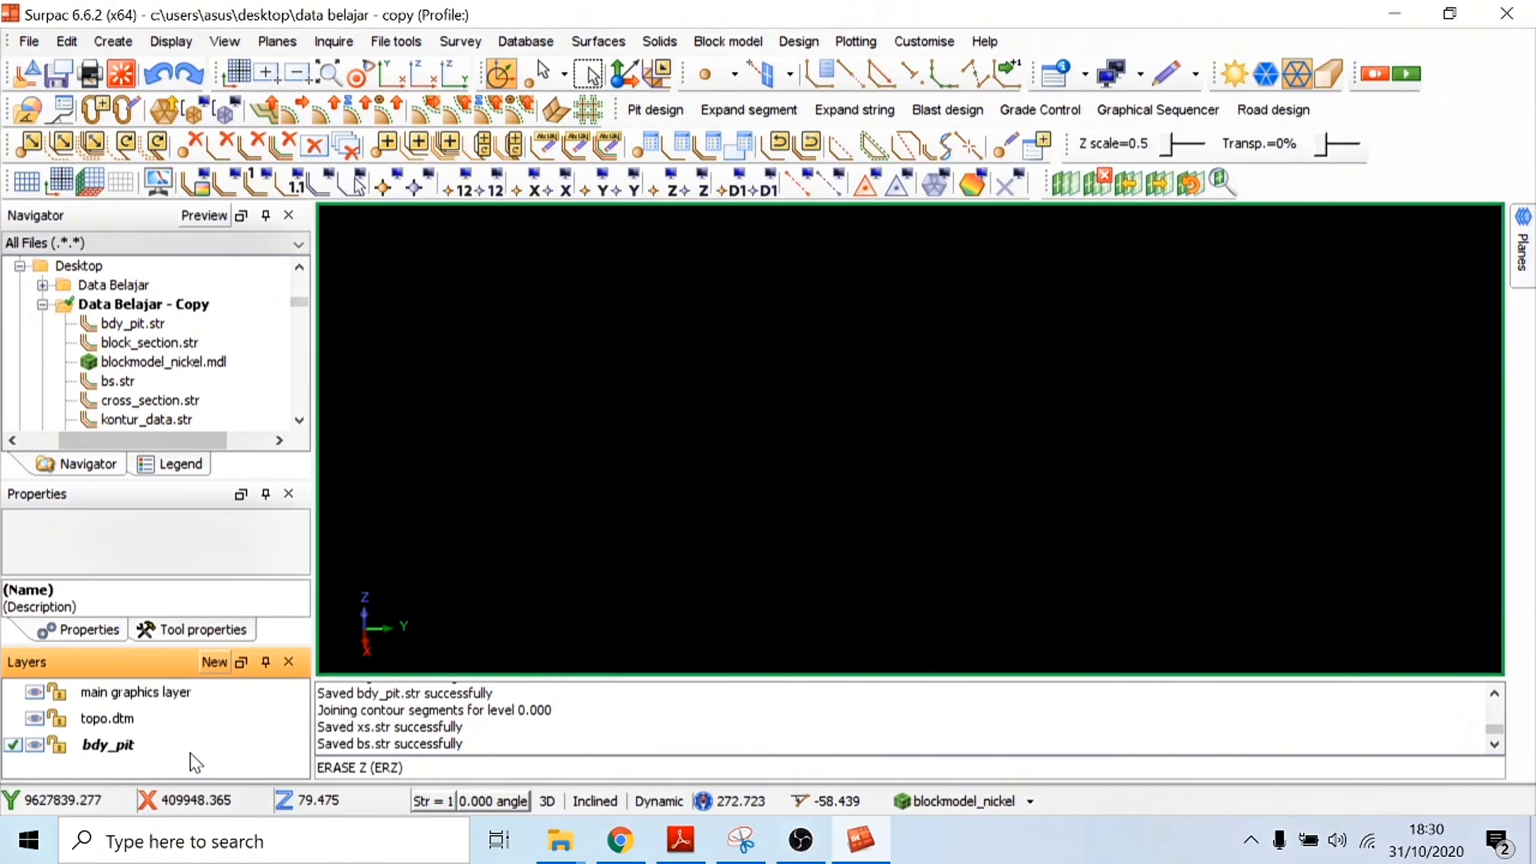
# Step: Display the nickel block model again and delete the cutting planes
pyautogui.click(129, 750)
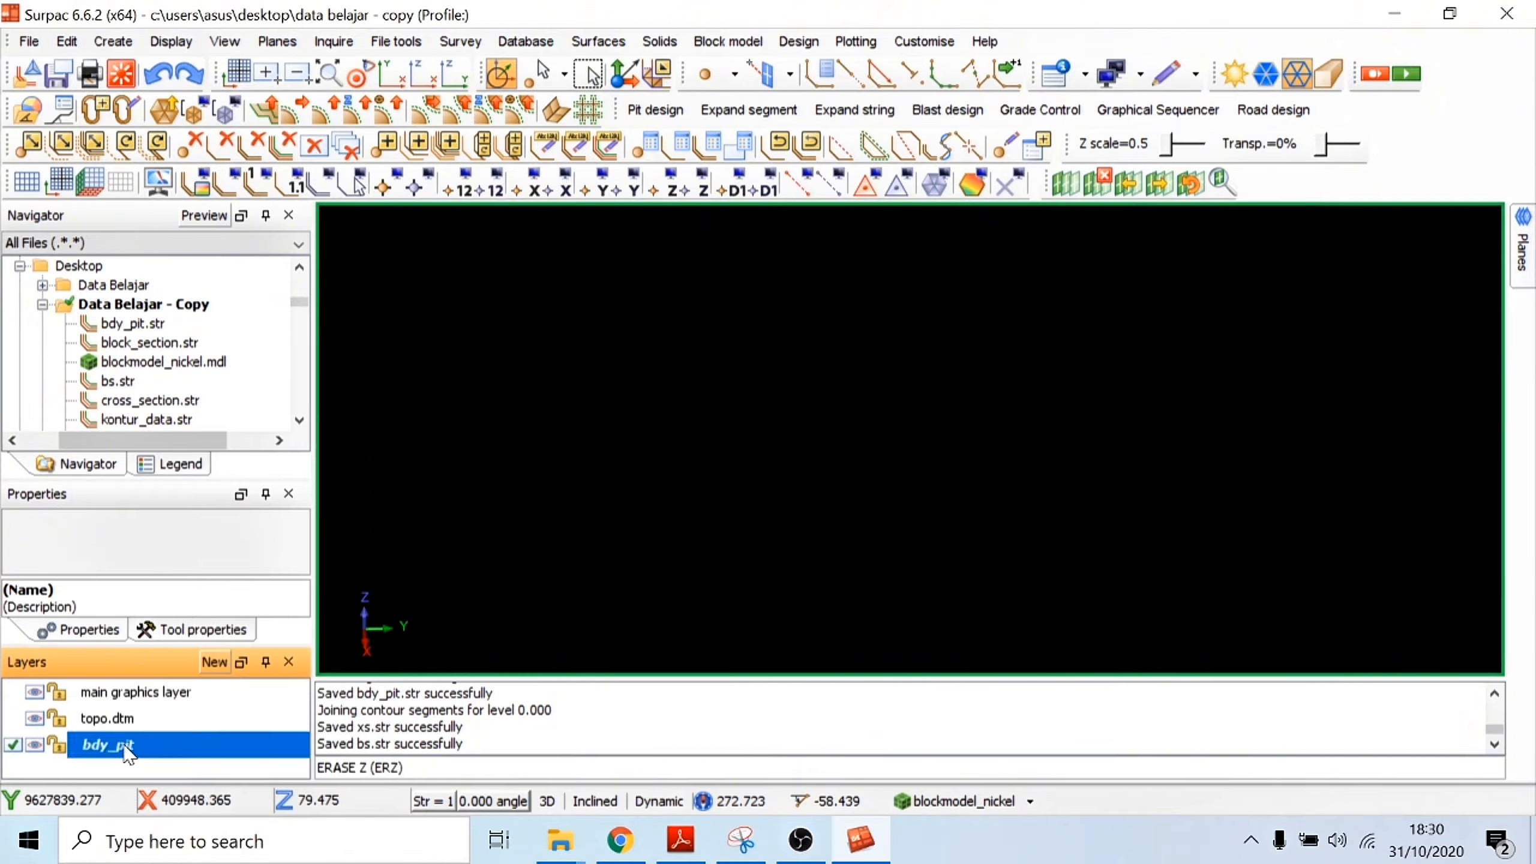
pyautogui.click(34, 720)
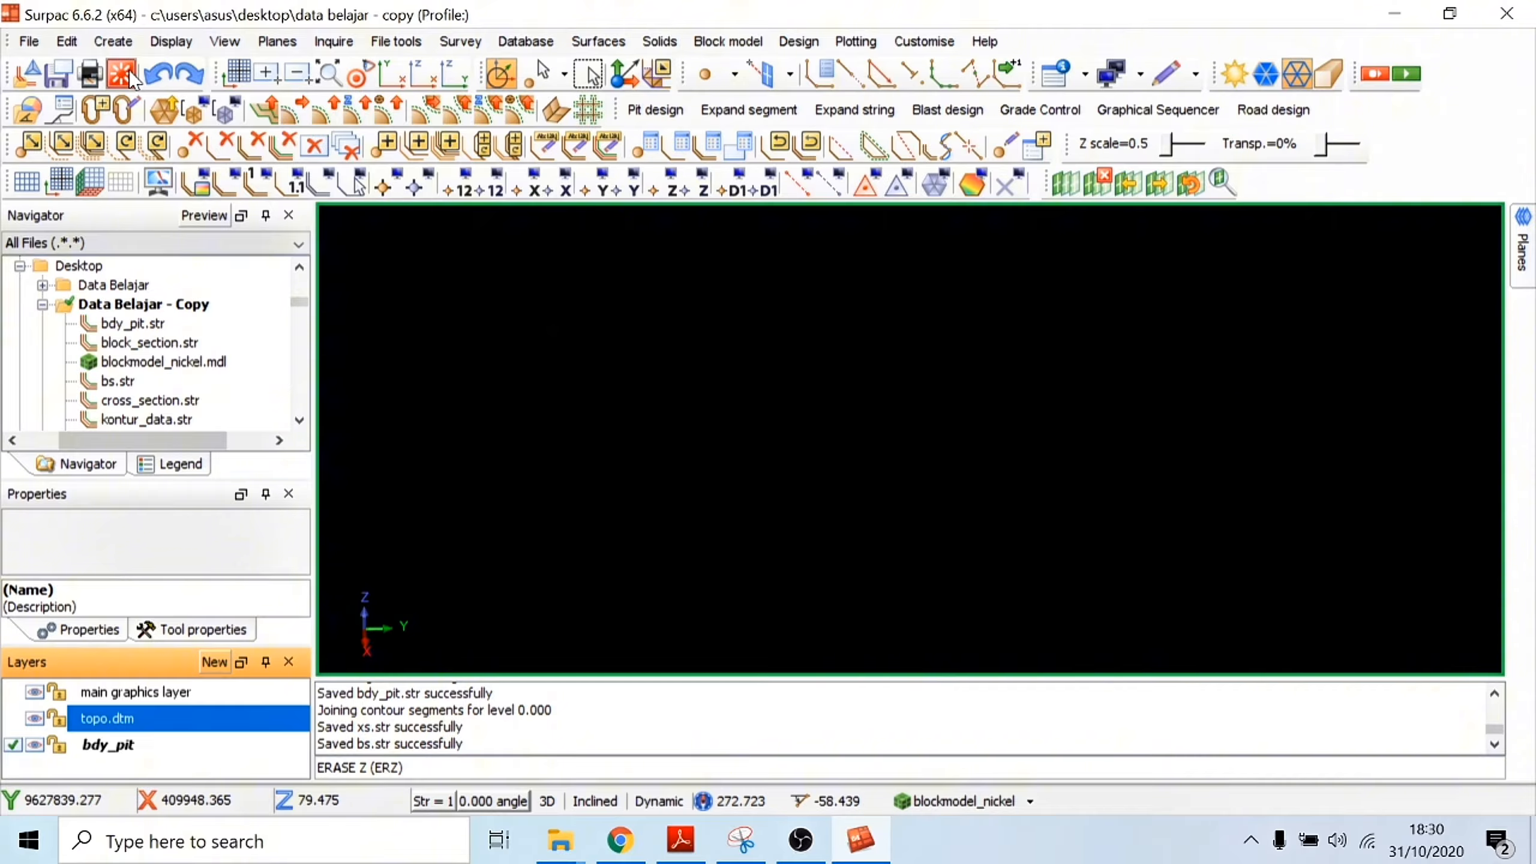
pyautogui.click(969, 808)
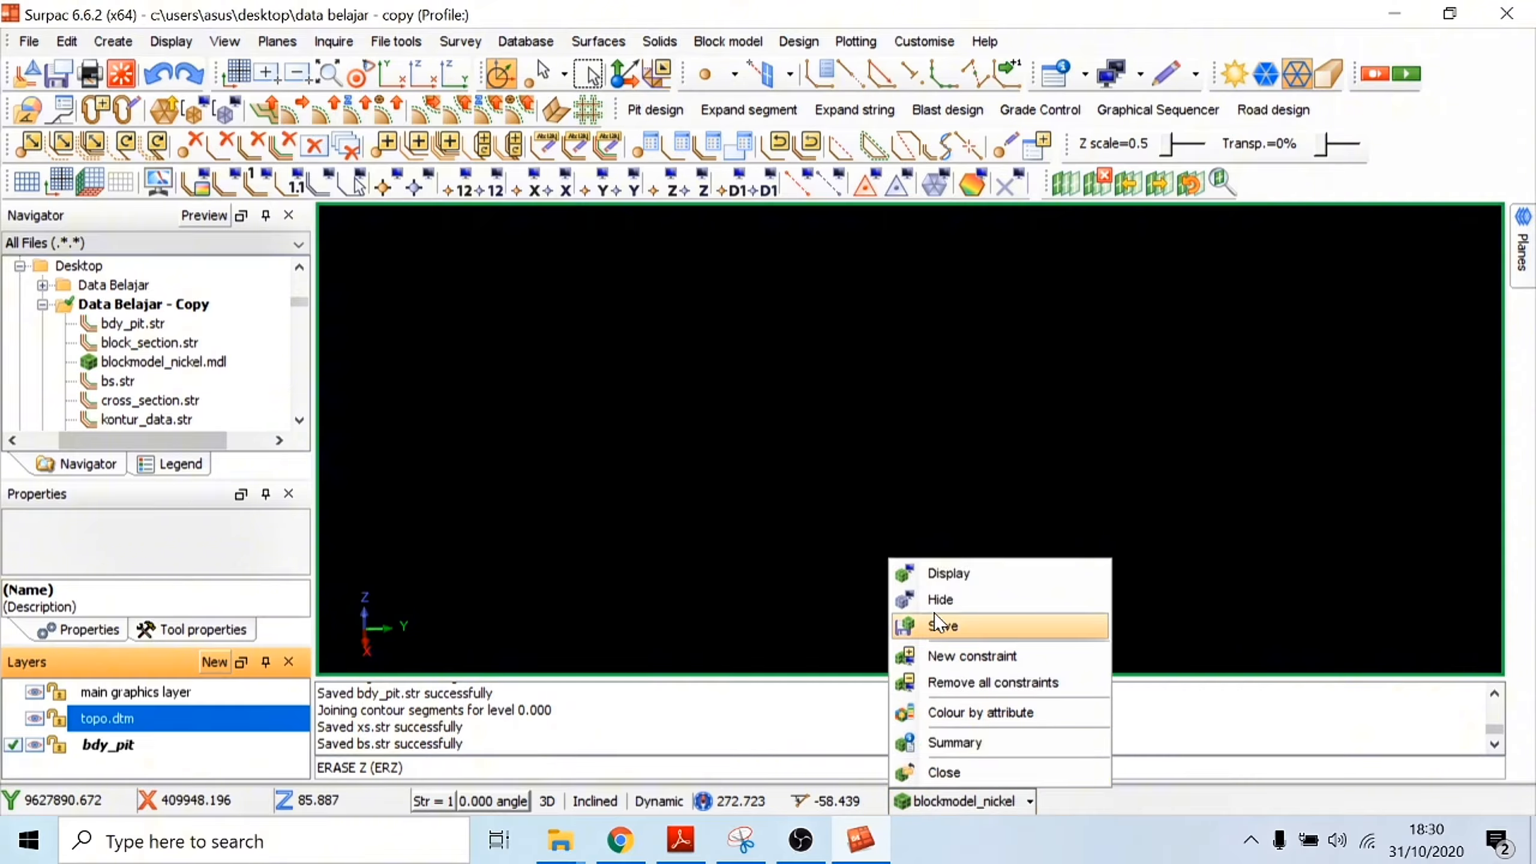
pyautogui.click(964, 585)
pyautogui.click(832, 535)
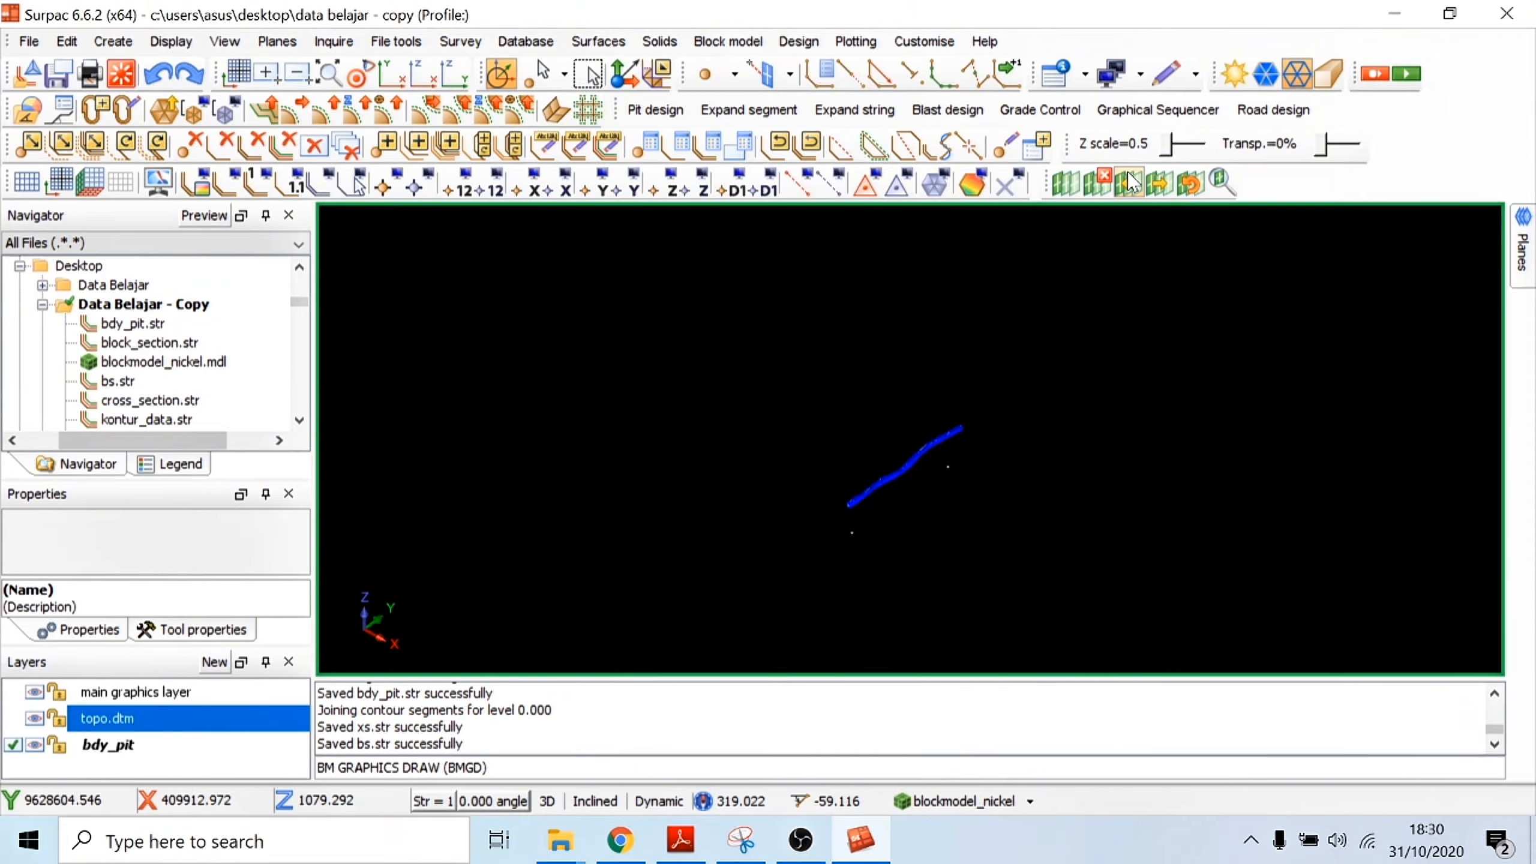
pyautogui.click(1104, 182)
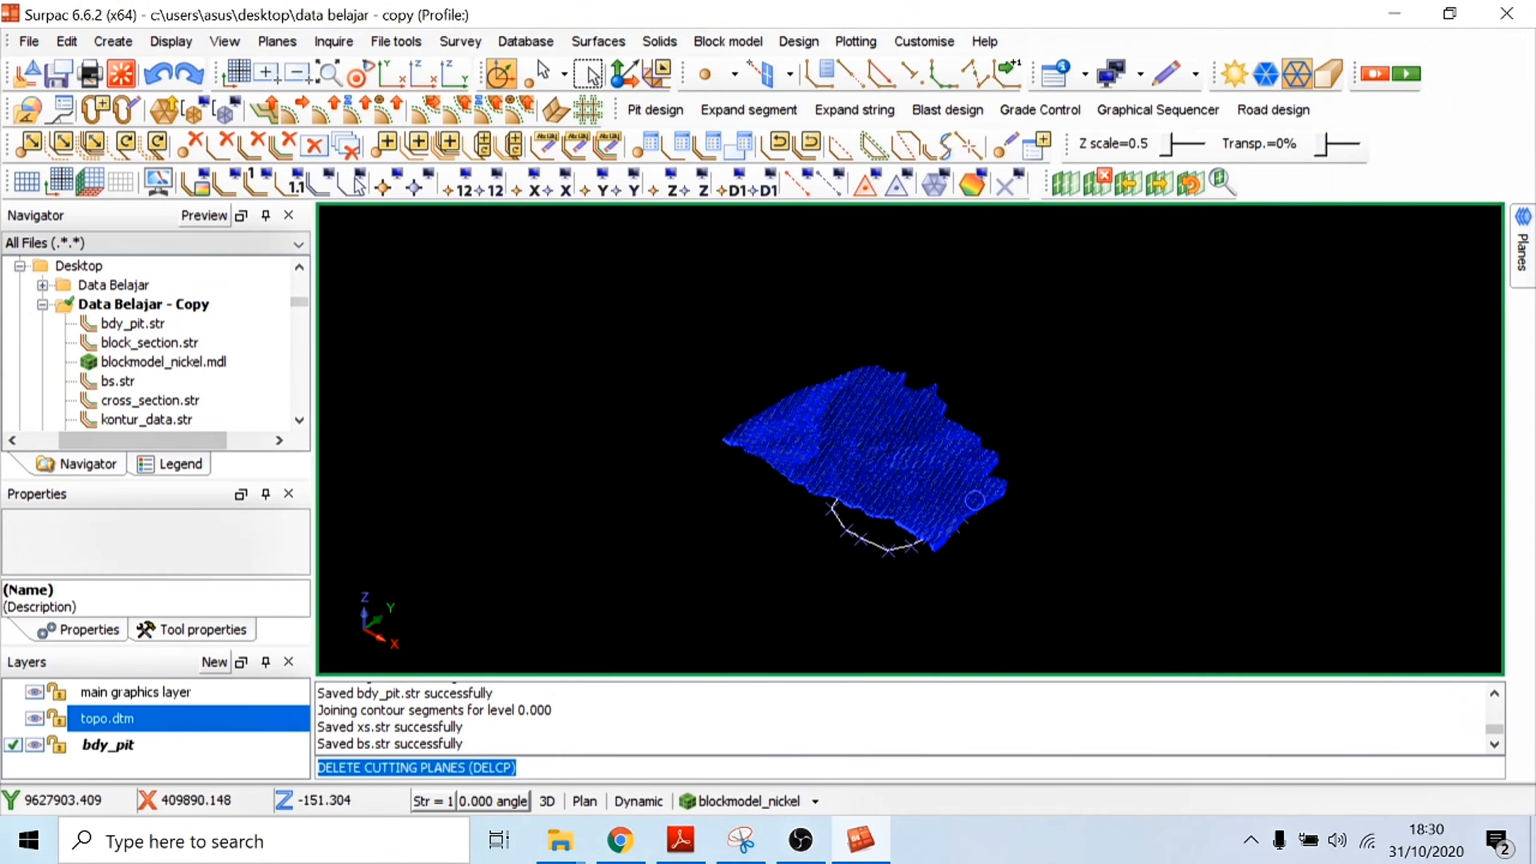
# Step: Constrain the displayed nickel block model with a Z plane constraint above Z = 155
pyautogui.scroll(3, 875, 525)
pyautogui.moveTo(875, 525); pyautogui.dragTo(913, 614)
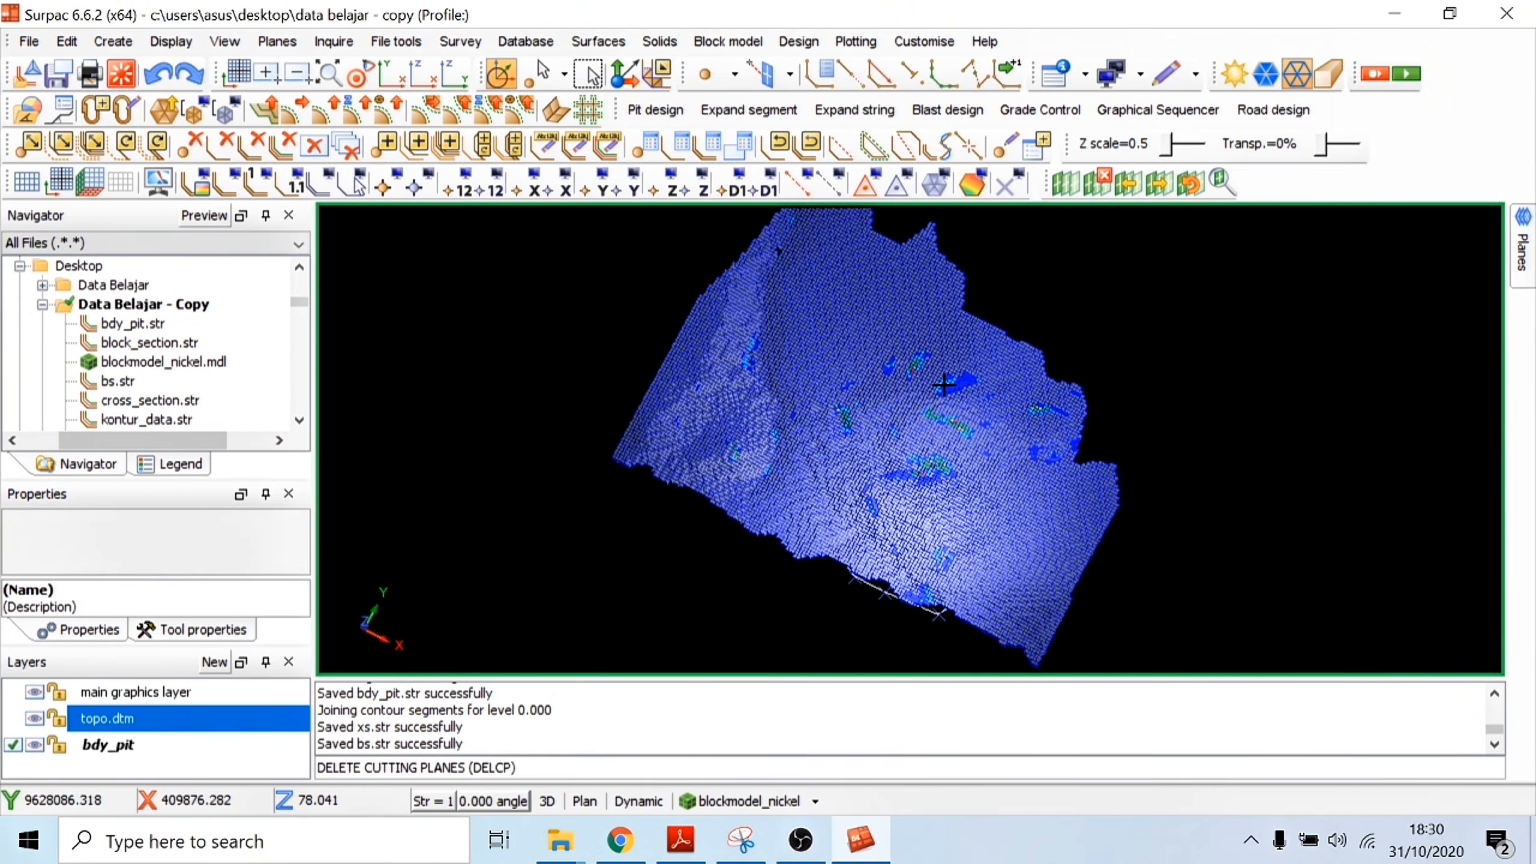
pyautogui.scroll(3, 944, 385)
pyautogui.moveTo(944, 385)
pyautogui.mouseDown()
pyautogui.moveTo(957, 282)
pyautogui.moveTo(956, 395)
pyautogui.moveTo(929, 414)
pyautogui.moveTo(931, 345)
pyautogui.moveTo(929, 422)
pyautogui.moveTo(931, 346)
pyautogui.moveTo(930, 372)
pyautogui.mouseUp()
pyautogui.scroll(-1, 186, 383)
pyautogui.click(792, 799)
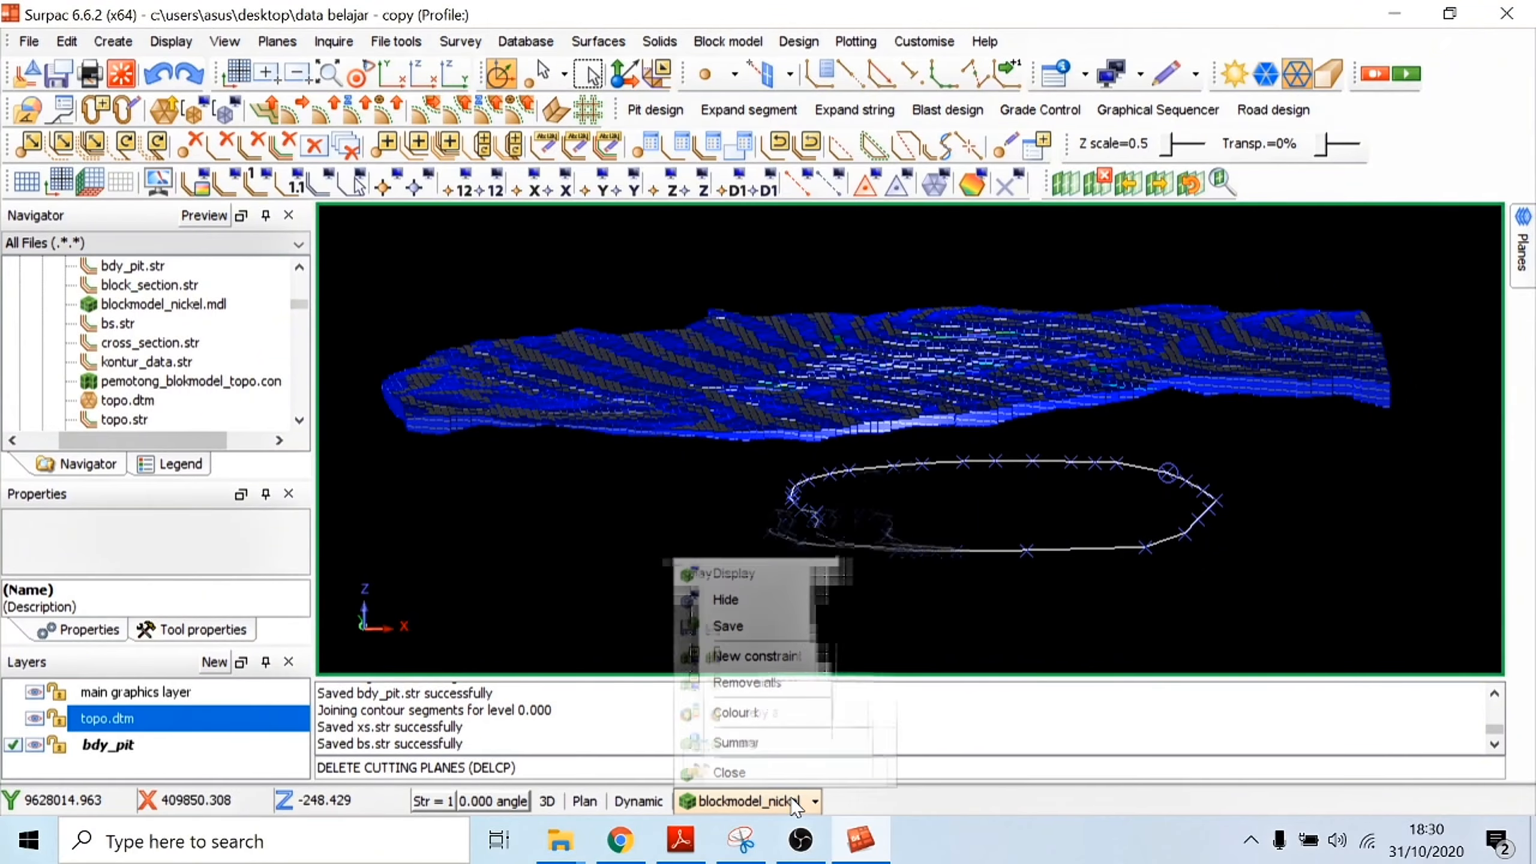
pyautogui.click(763, 656)
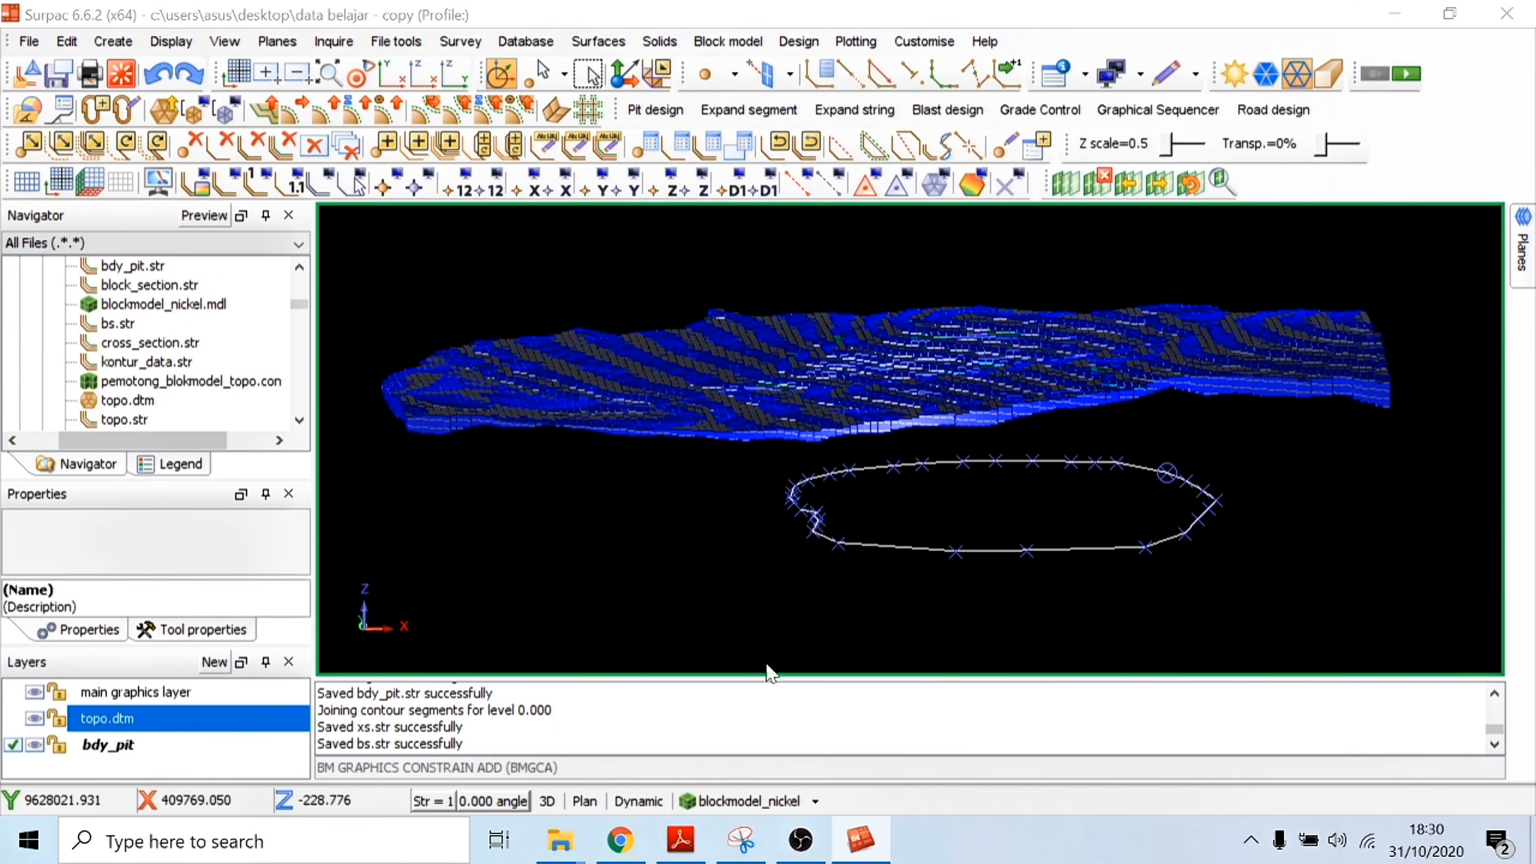
pyautogui.click(416, 246)
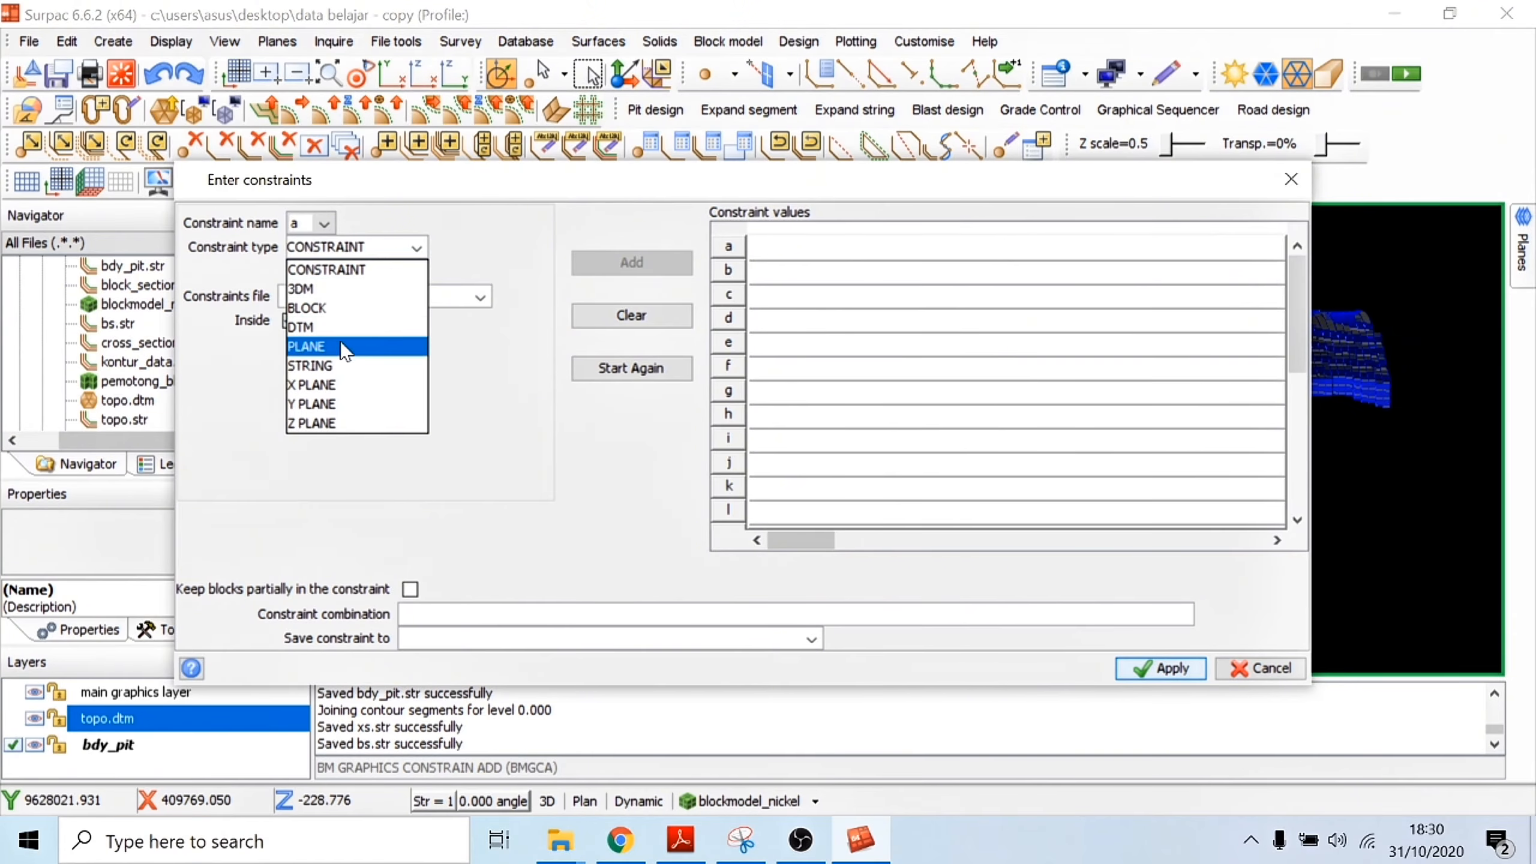
pyautogui.click(345, 424)
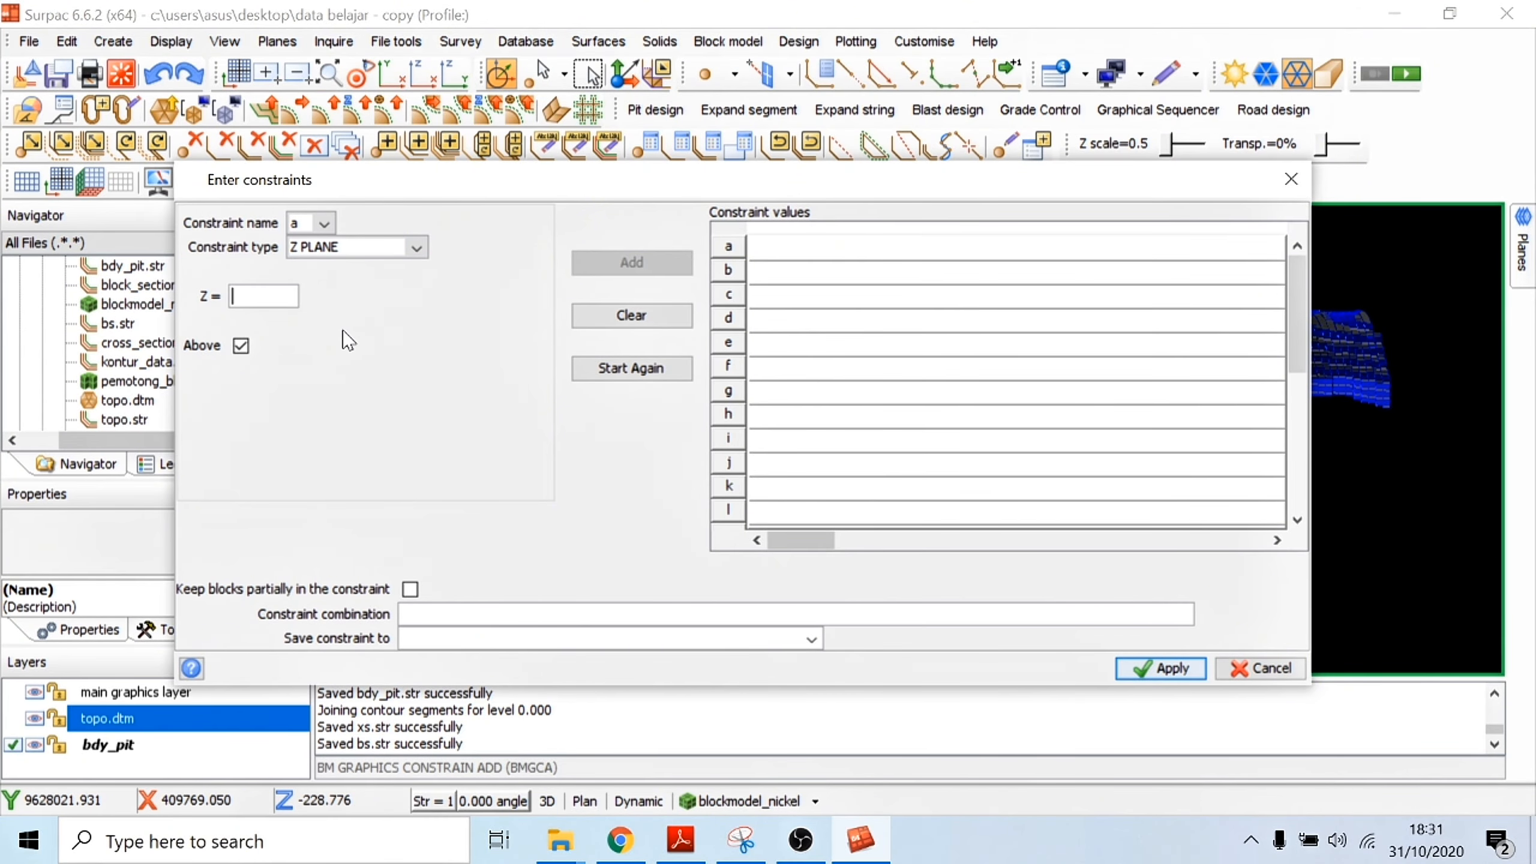
pyautogui.write('155')
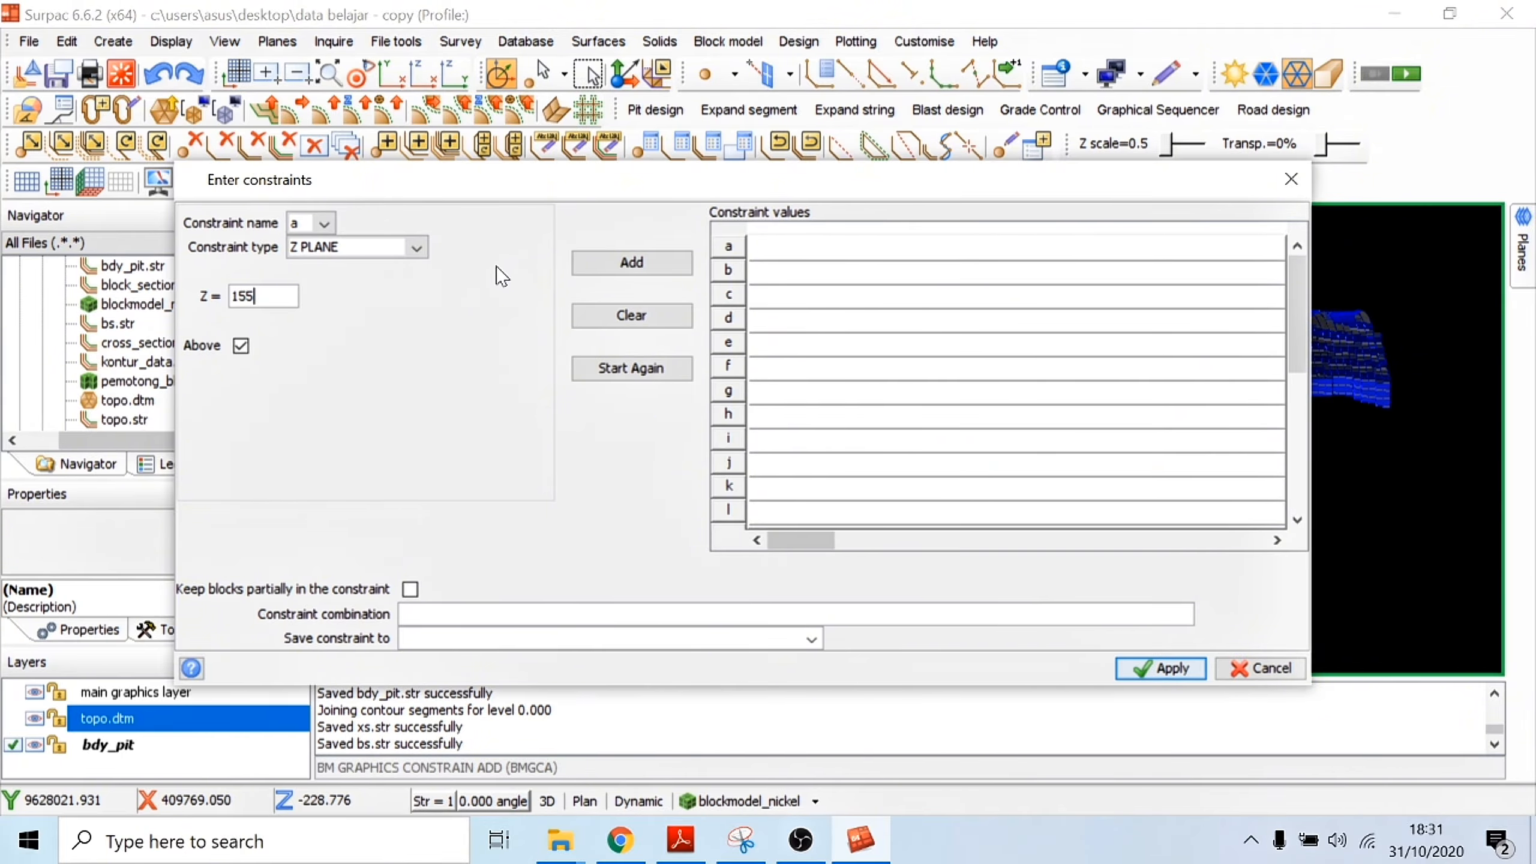
pyautogui.click(647, 271)
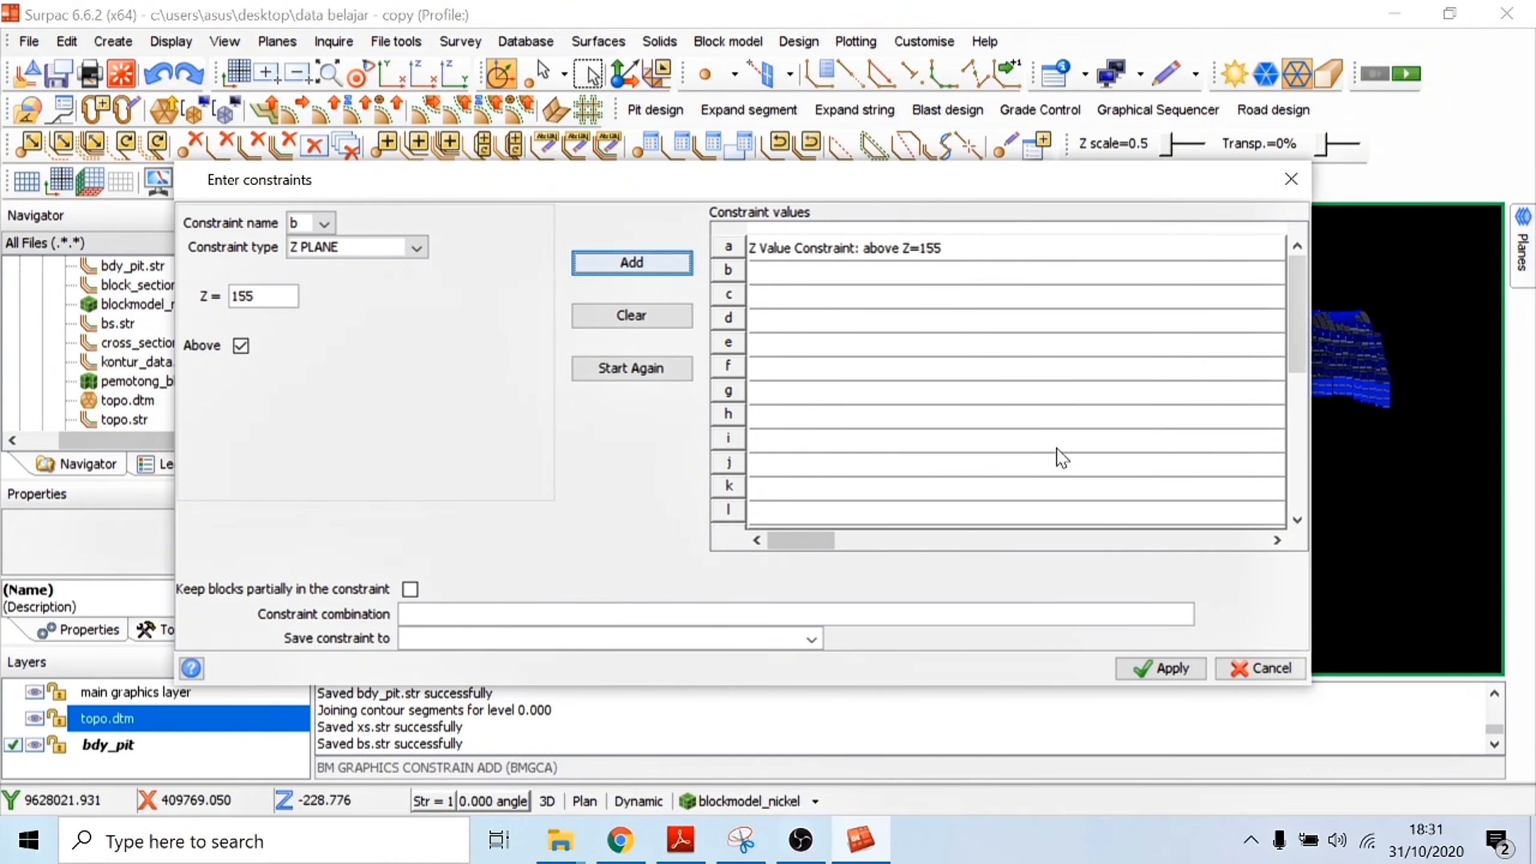
pyautogui.click(1168, 671)
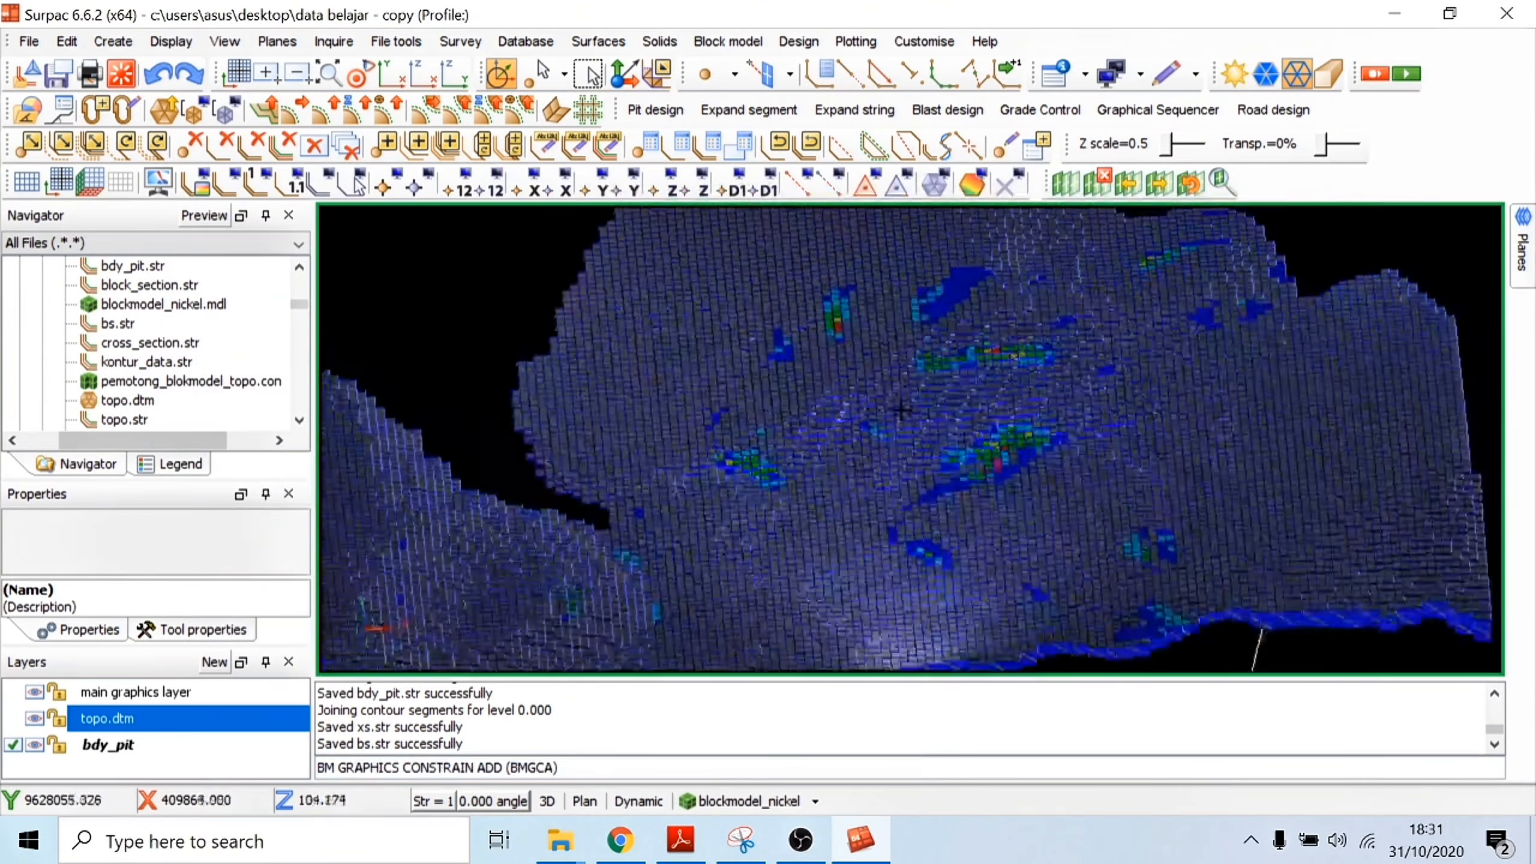
# Step: Add a new Z plane constraint to the displayed nickel block model, keeping blocks above Z = 160
pyautogui.scroll(-5, 901, 410)
pyautogui.moveTo(880, 387); pyautogui.dragTo(808, 417)
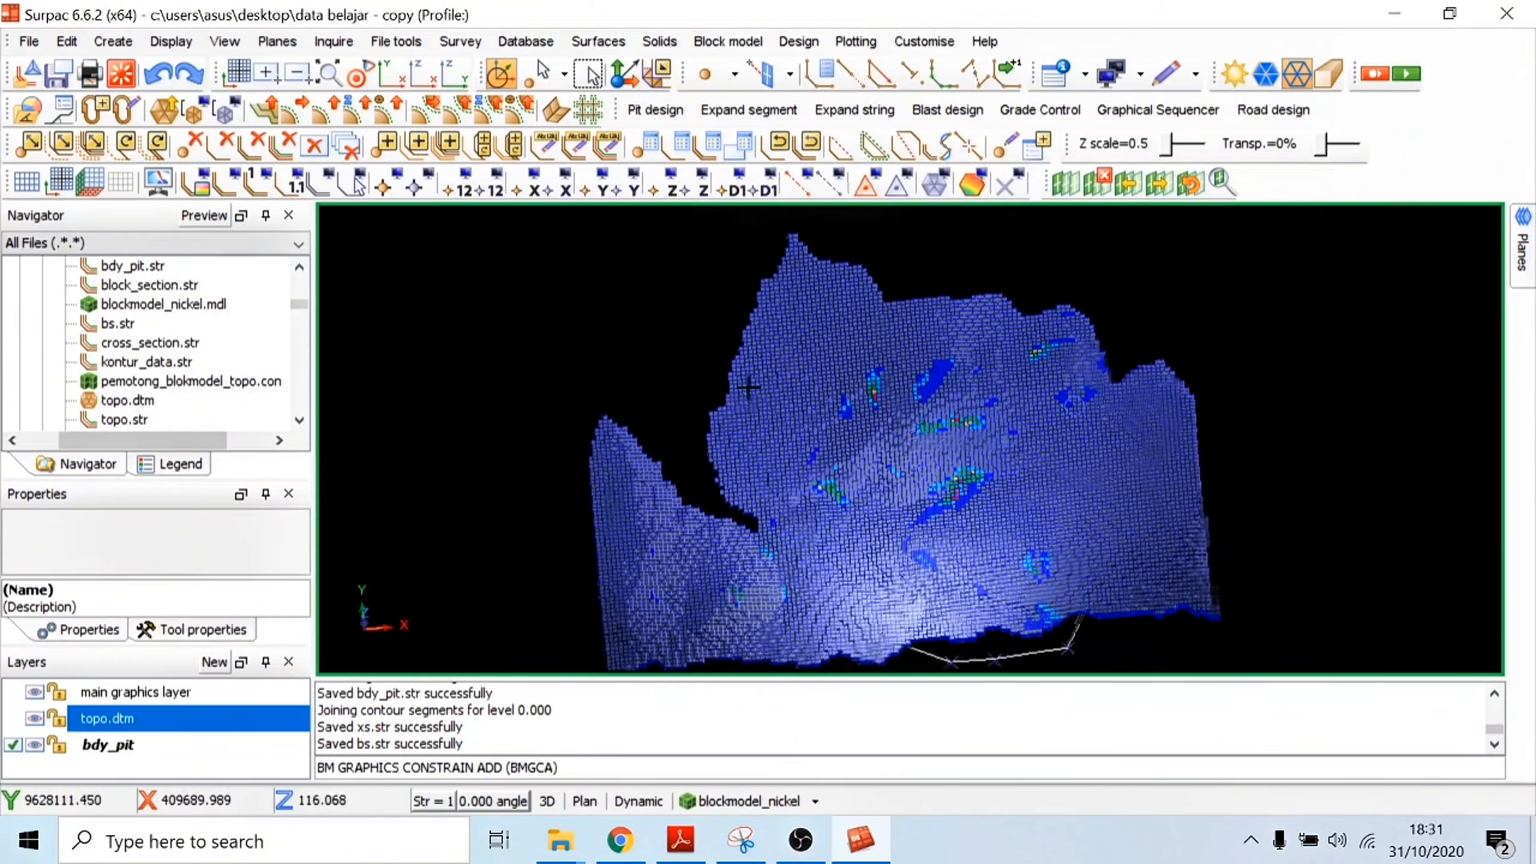
pyautogui.scroll(3, 785, 326)
pyautogui.moveTo(785, 327)
pyautogui.mouseDown()
pyautogui.moveTo(858, 297)
pyautogui.moveTo(870, 327)
pyautogui.moveTo(854, 353)
pyautogui.moveTo(802, 342)
pyautogui.mouseUp()
pyautogui.moveTo(755, 435); pyautogui.dragTo(1150, 646)
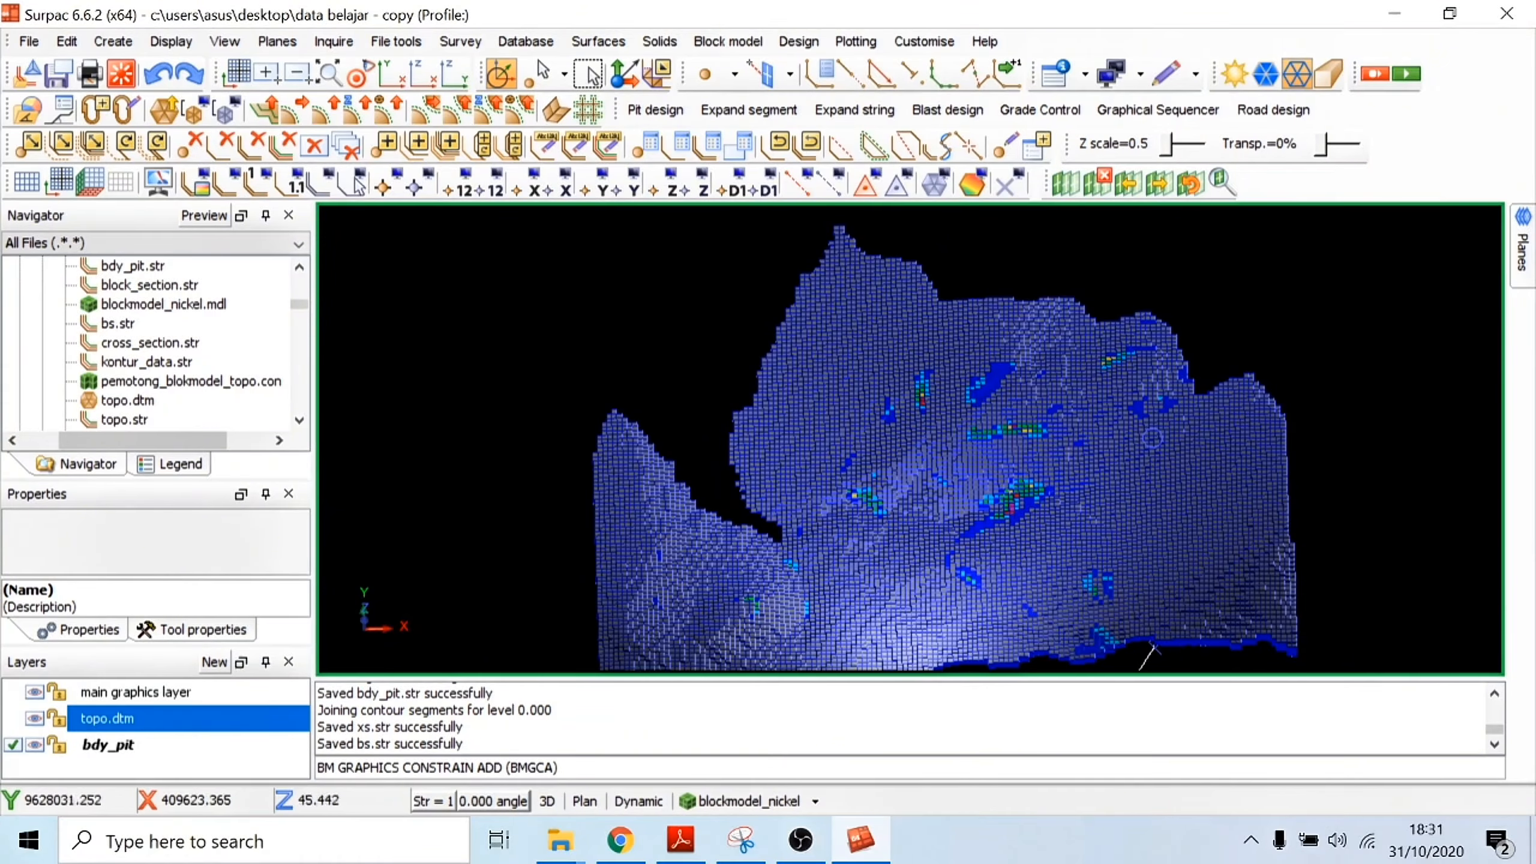
pyautogui.click(814, 801)
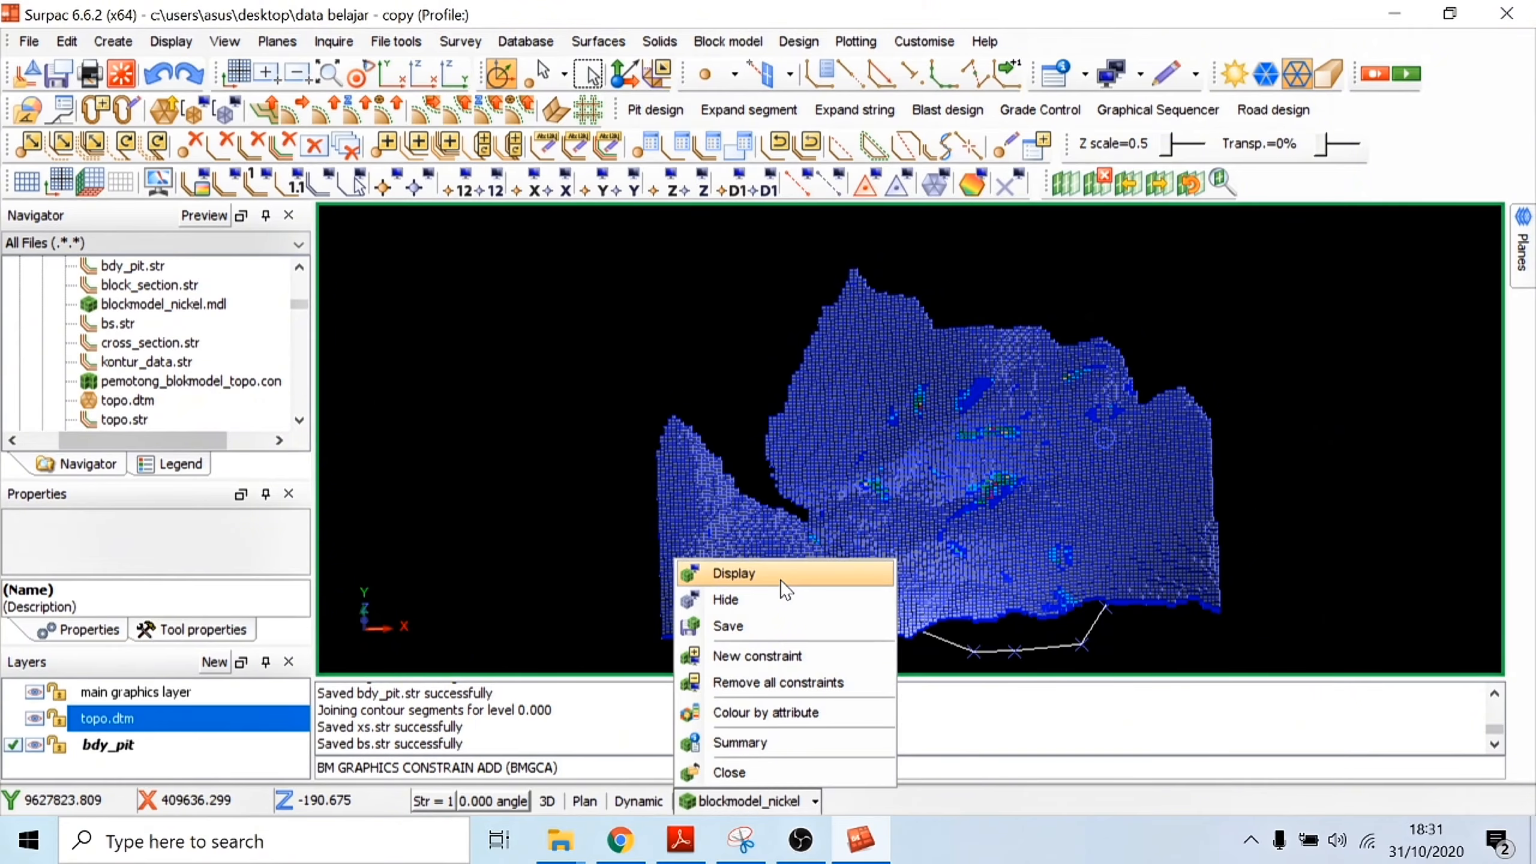
pyautogui.click(763, 656)
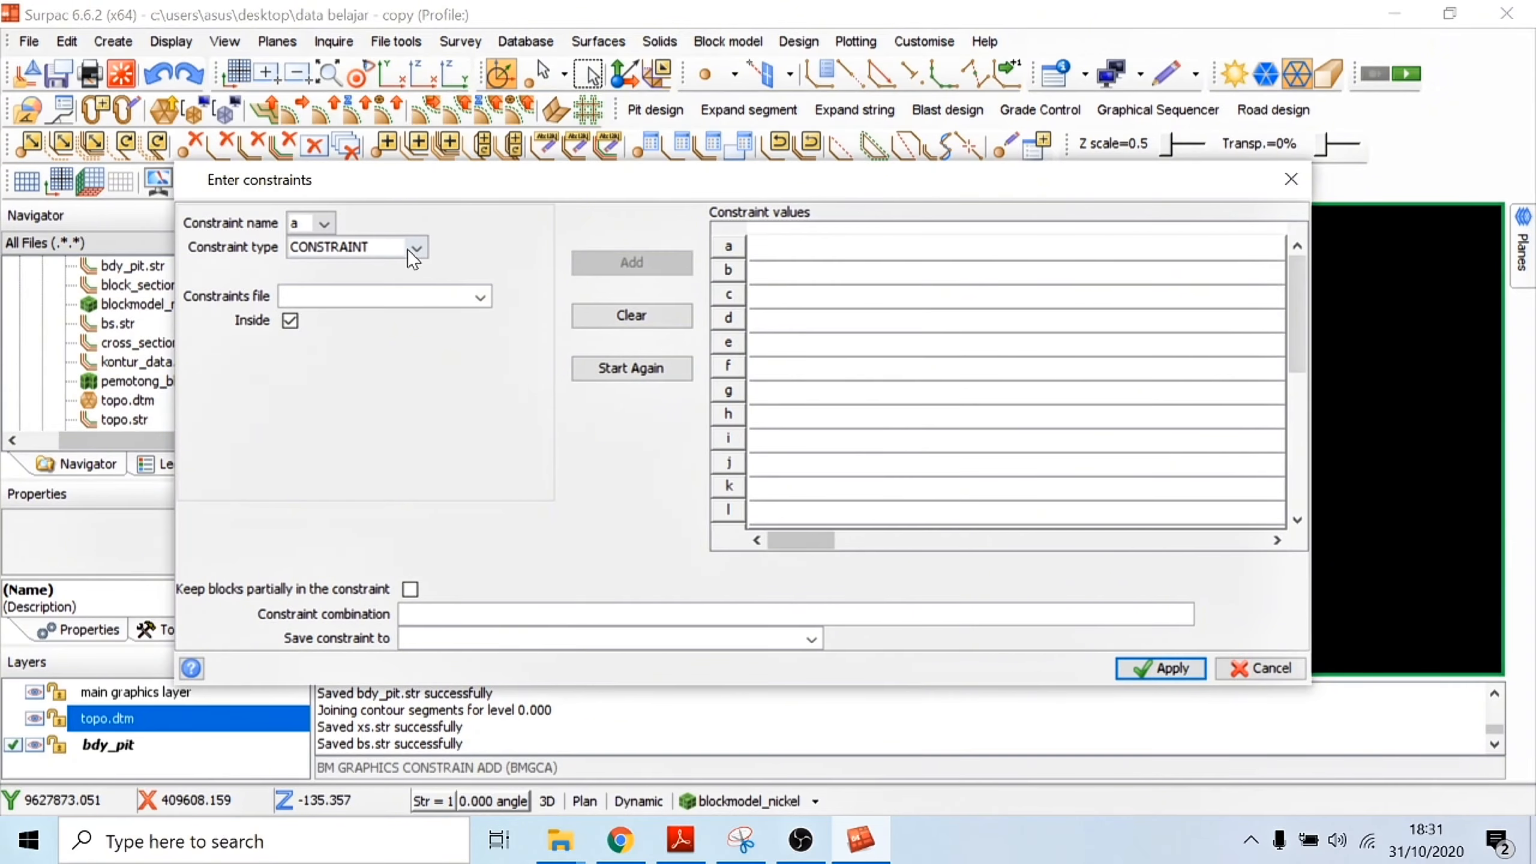
pyautogui.click(414, 253)
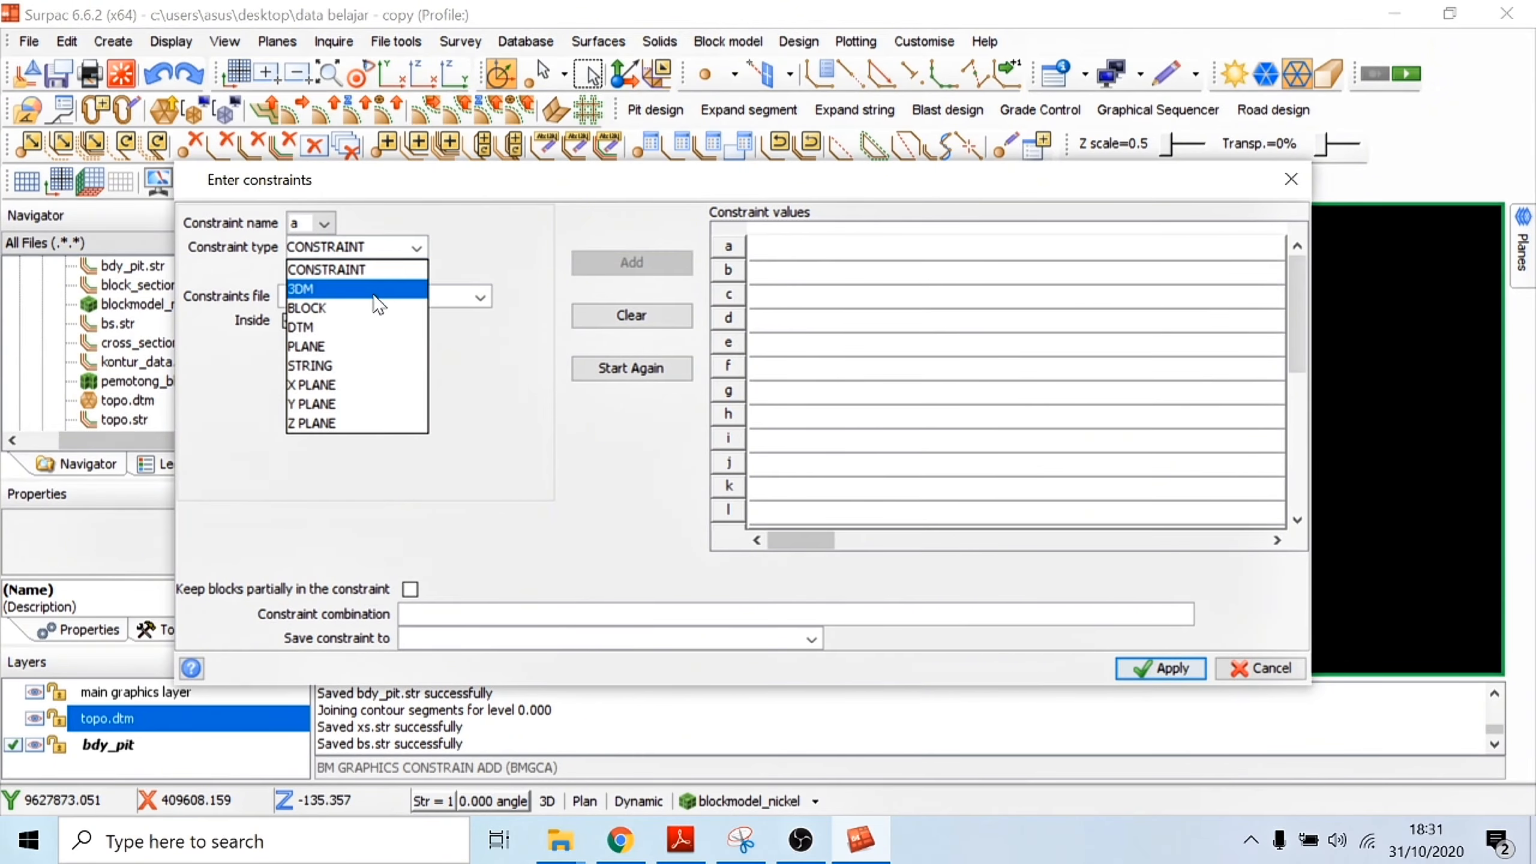
pyautogui.click(322, 423)
pyautogui.write('1')
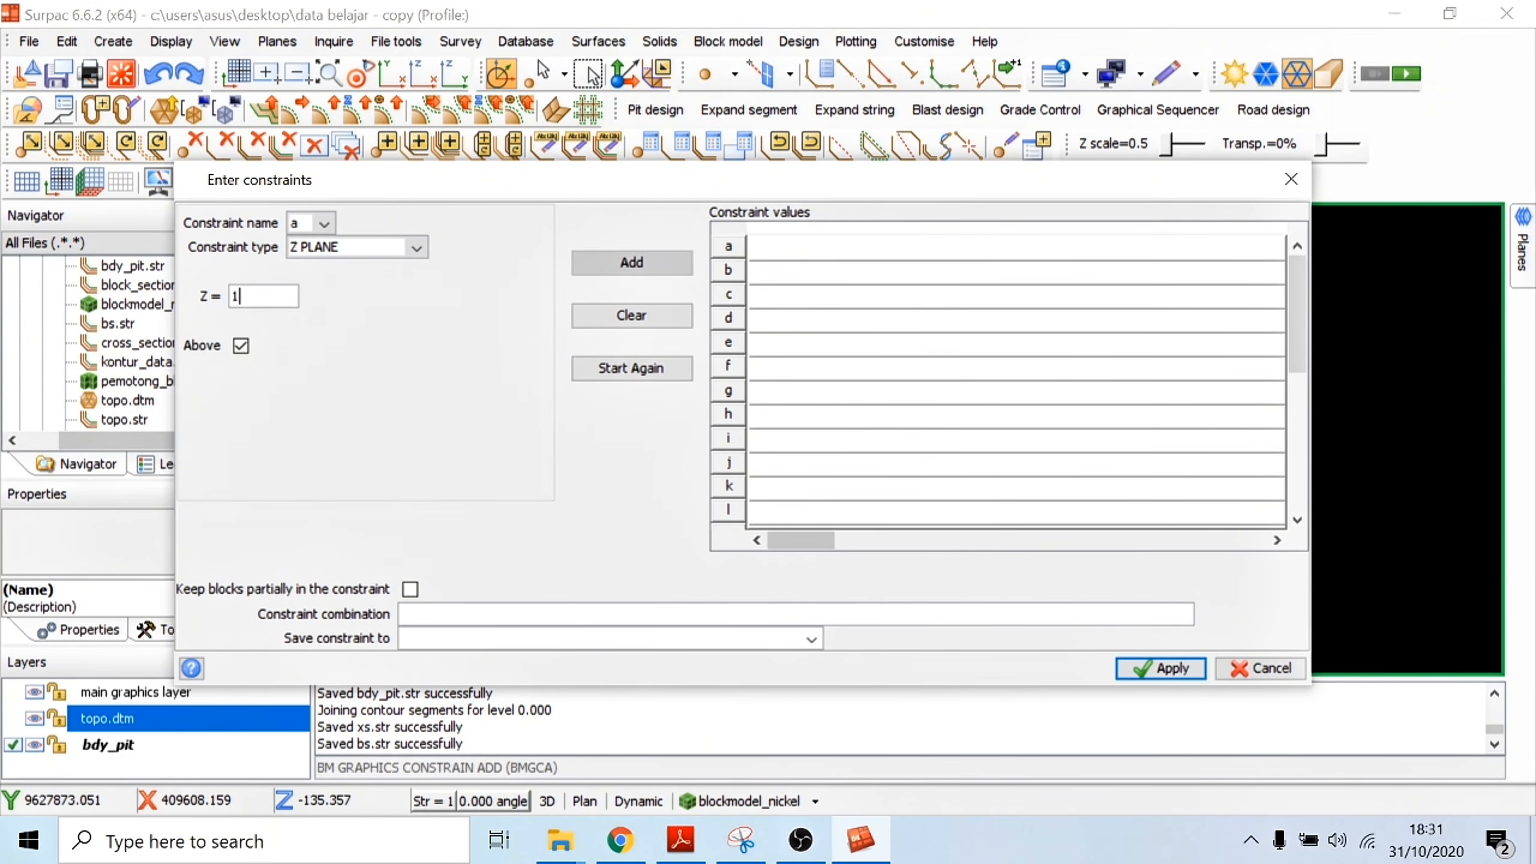
pyautogui.write('60')
pyautogui.click(632, 262)
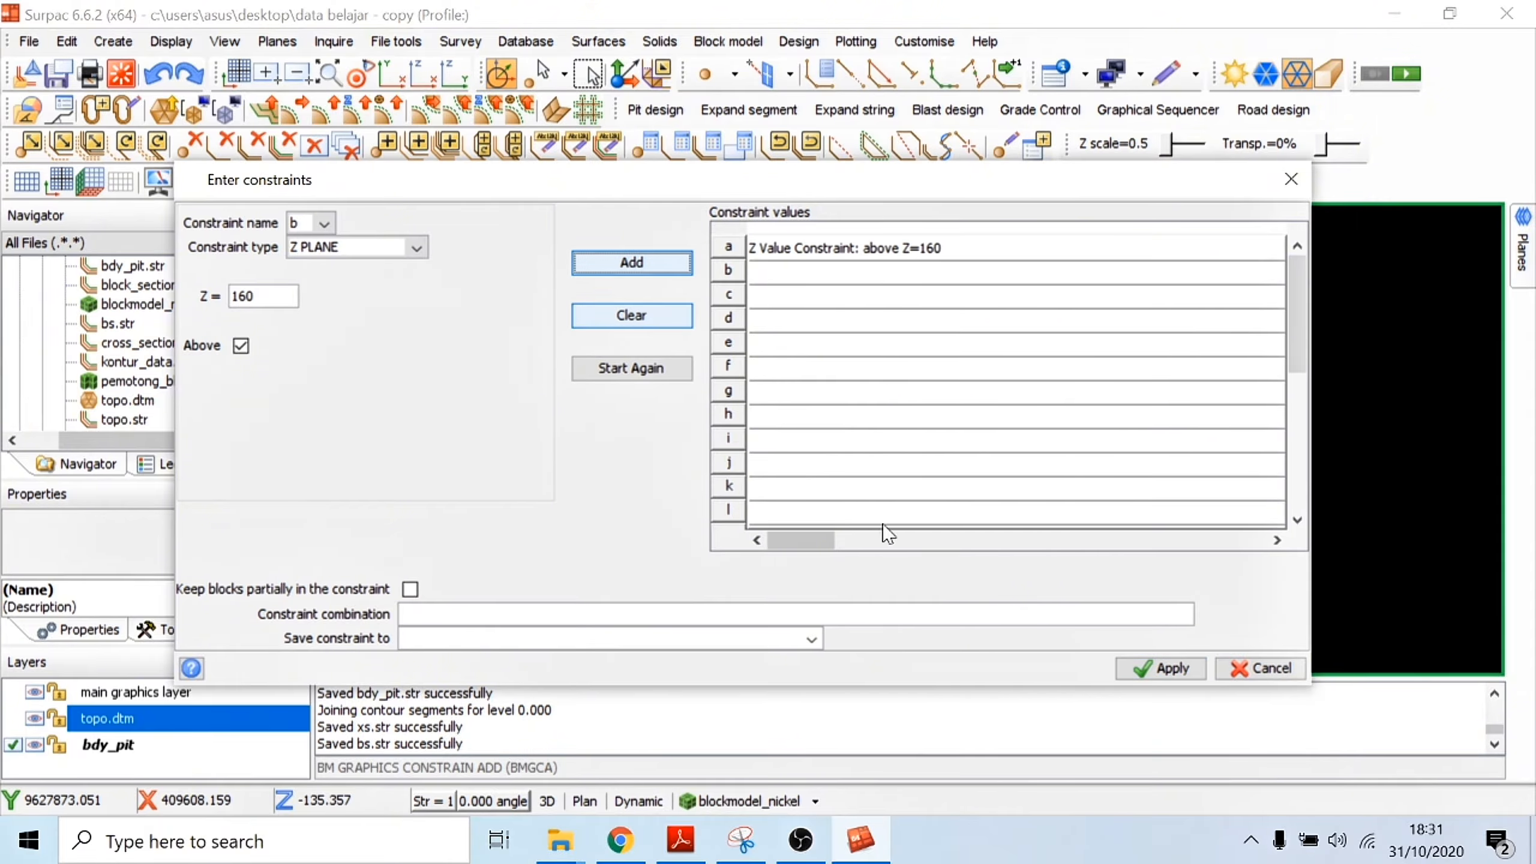
pyautogui.click(1160, 668)
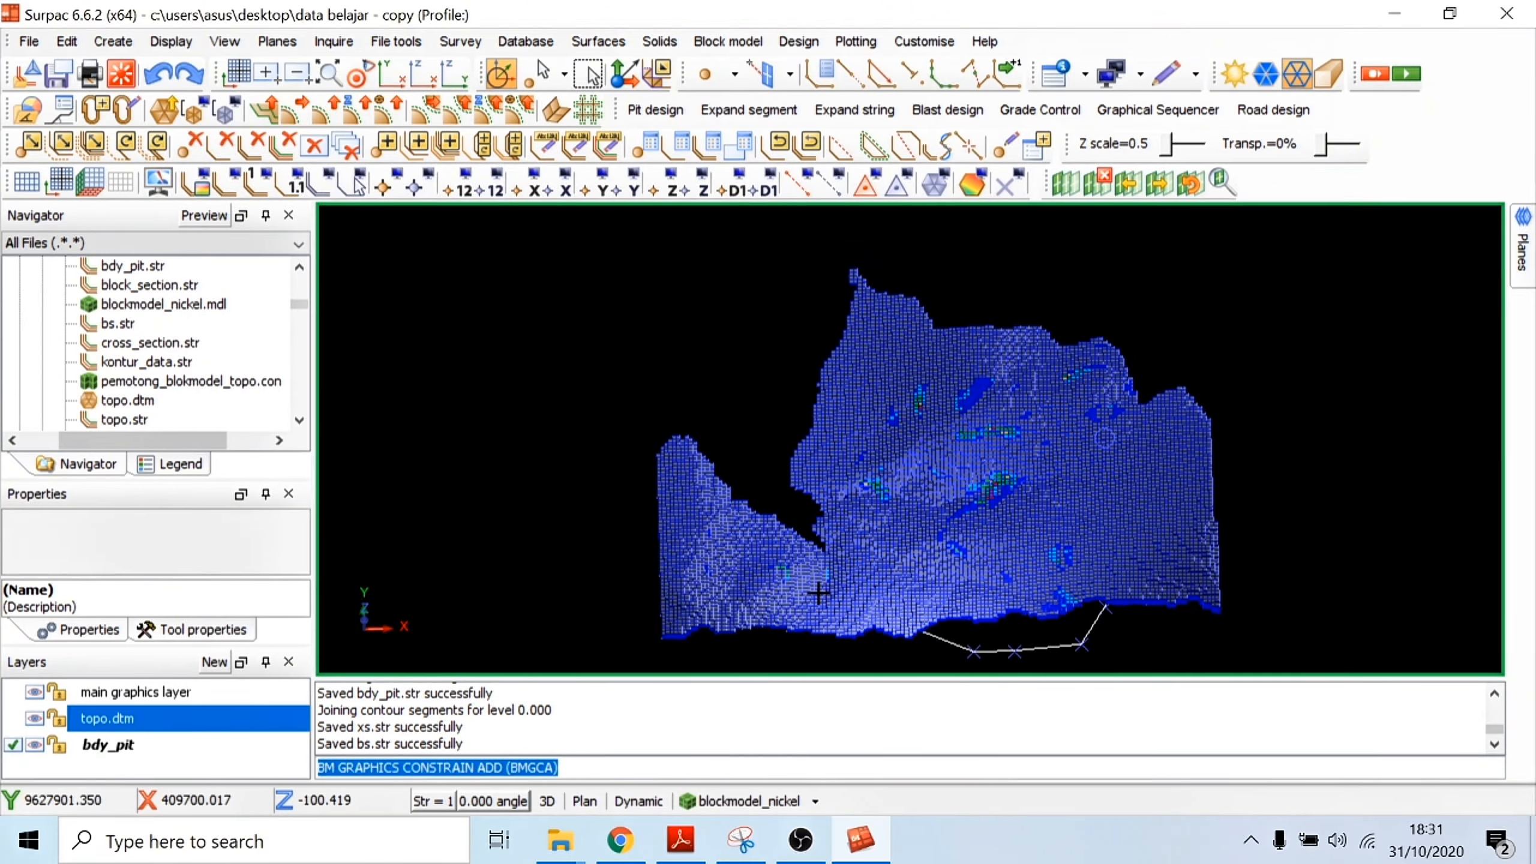
# Step: Examine the constrained block model from above and from the side, focusing on the coloured higher-grade zones
pyautogui.scroll(-2, 818, 593)
pyautogui.moveTo(954, 469); pyautogui.dragTo(1039, 481)
pyautogui.scroll(2, 996, 483)
pyautogui.scroll(2, 1046, 501)
pyautogui.scroll(2, 1063, 466)
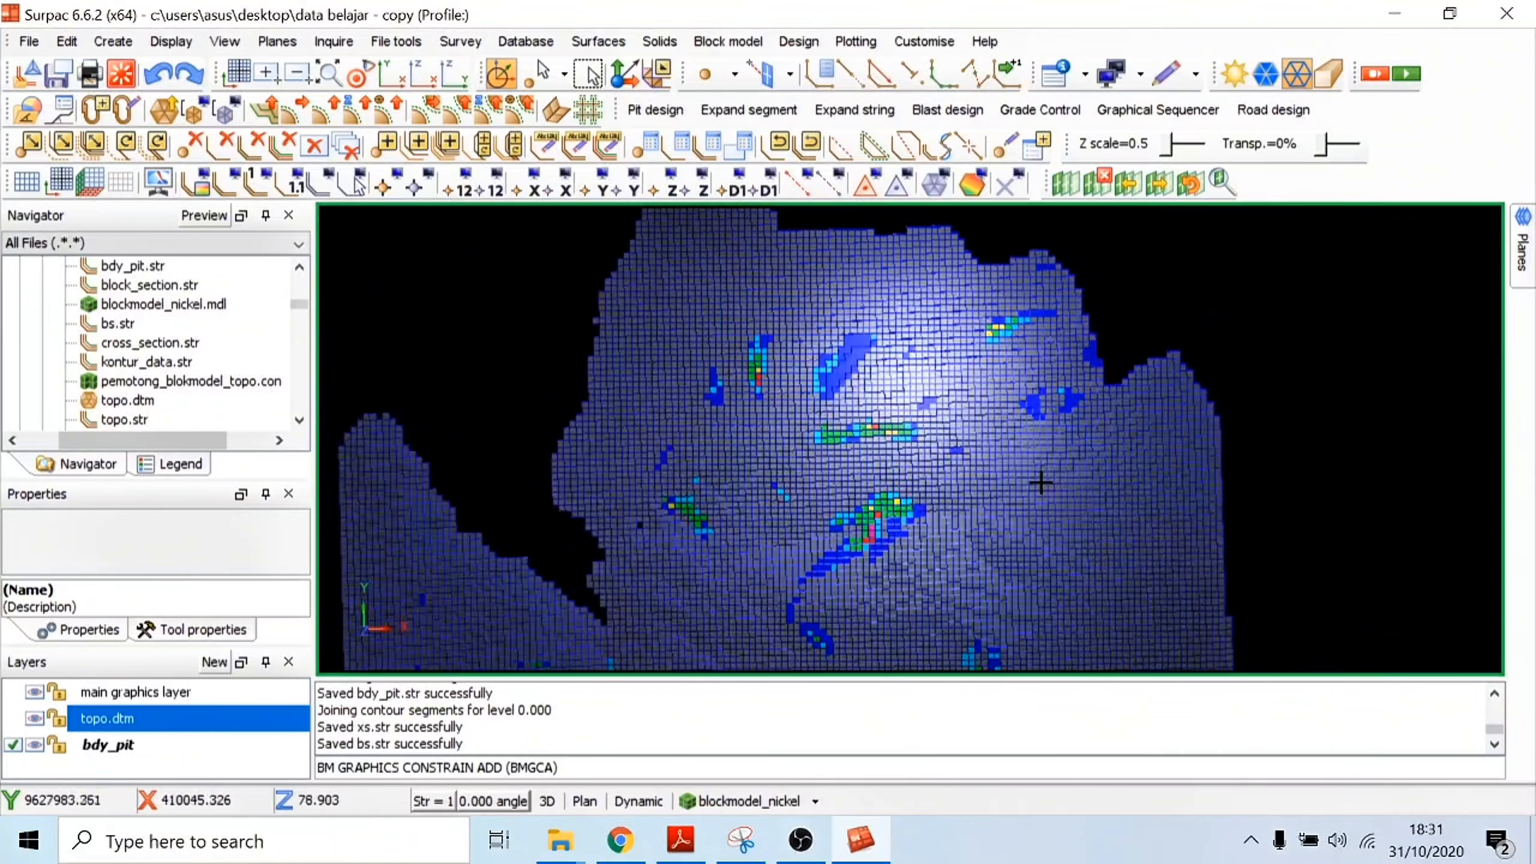
pyautogui.scroll(-2, 1042, 457)
pyautogui.scroll(-2, 831, 445)
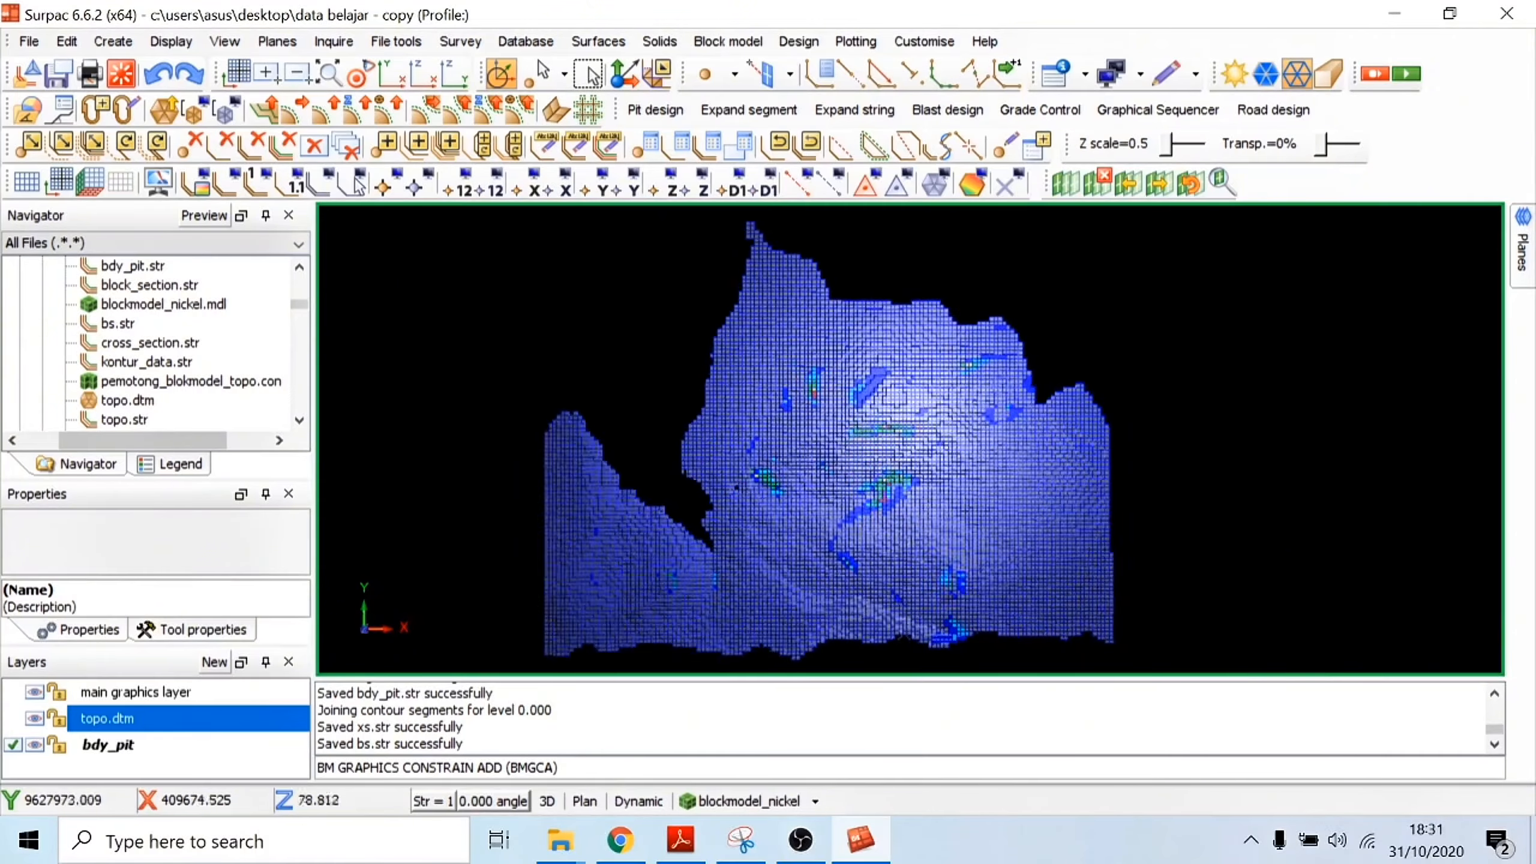
pyautogui.moveTo(831, 444); pyautogui.dragTo(826, 466)
pyautogui.scroll(3, 998, 501)
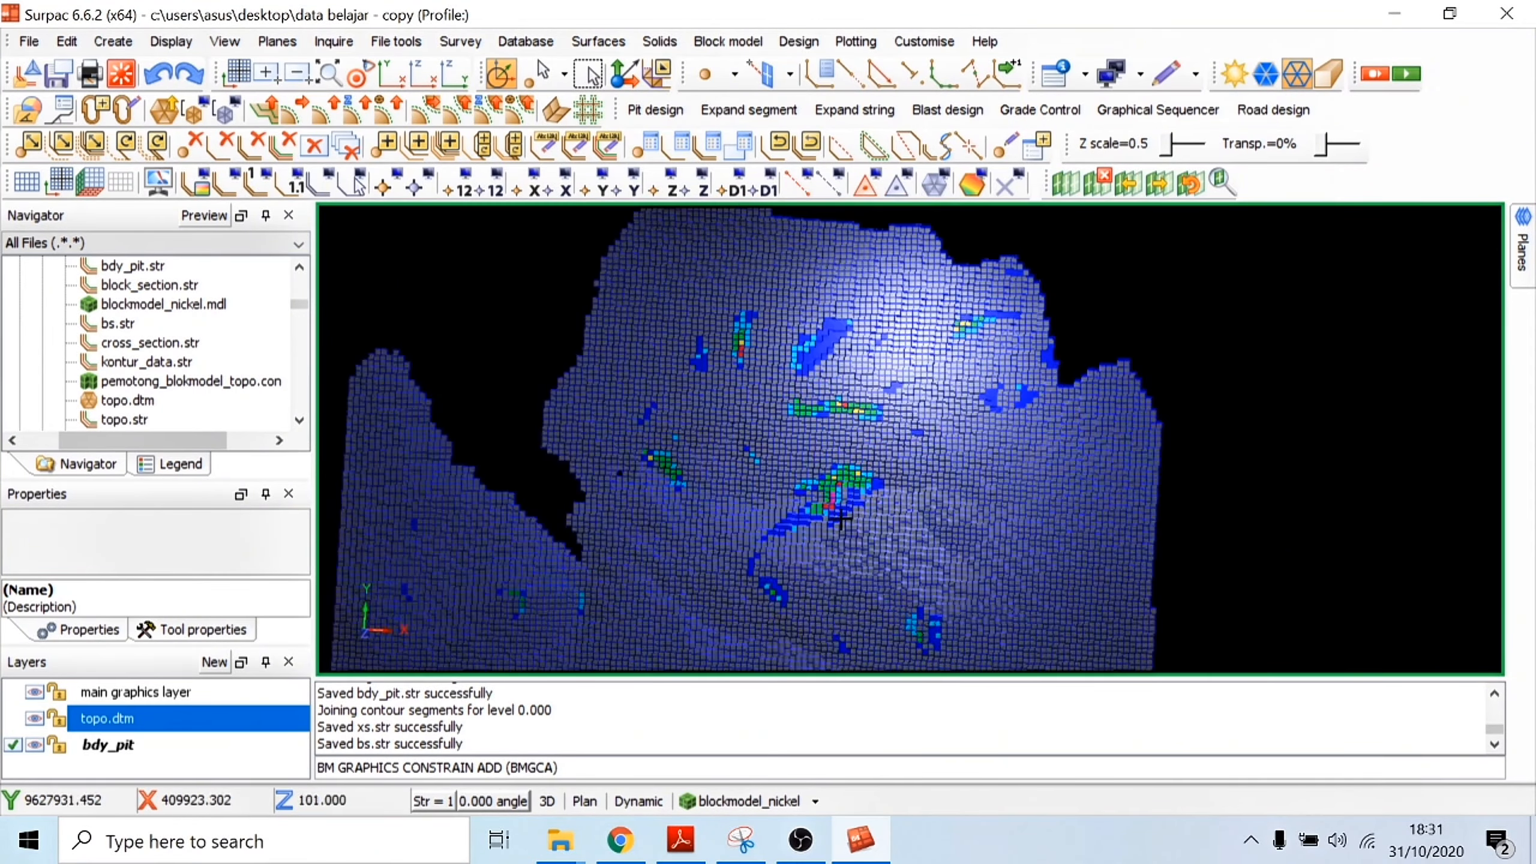
pyautogui.moveTo(849, 588); pyautogui.dragTo(853, 505)
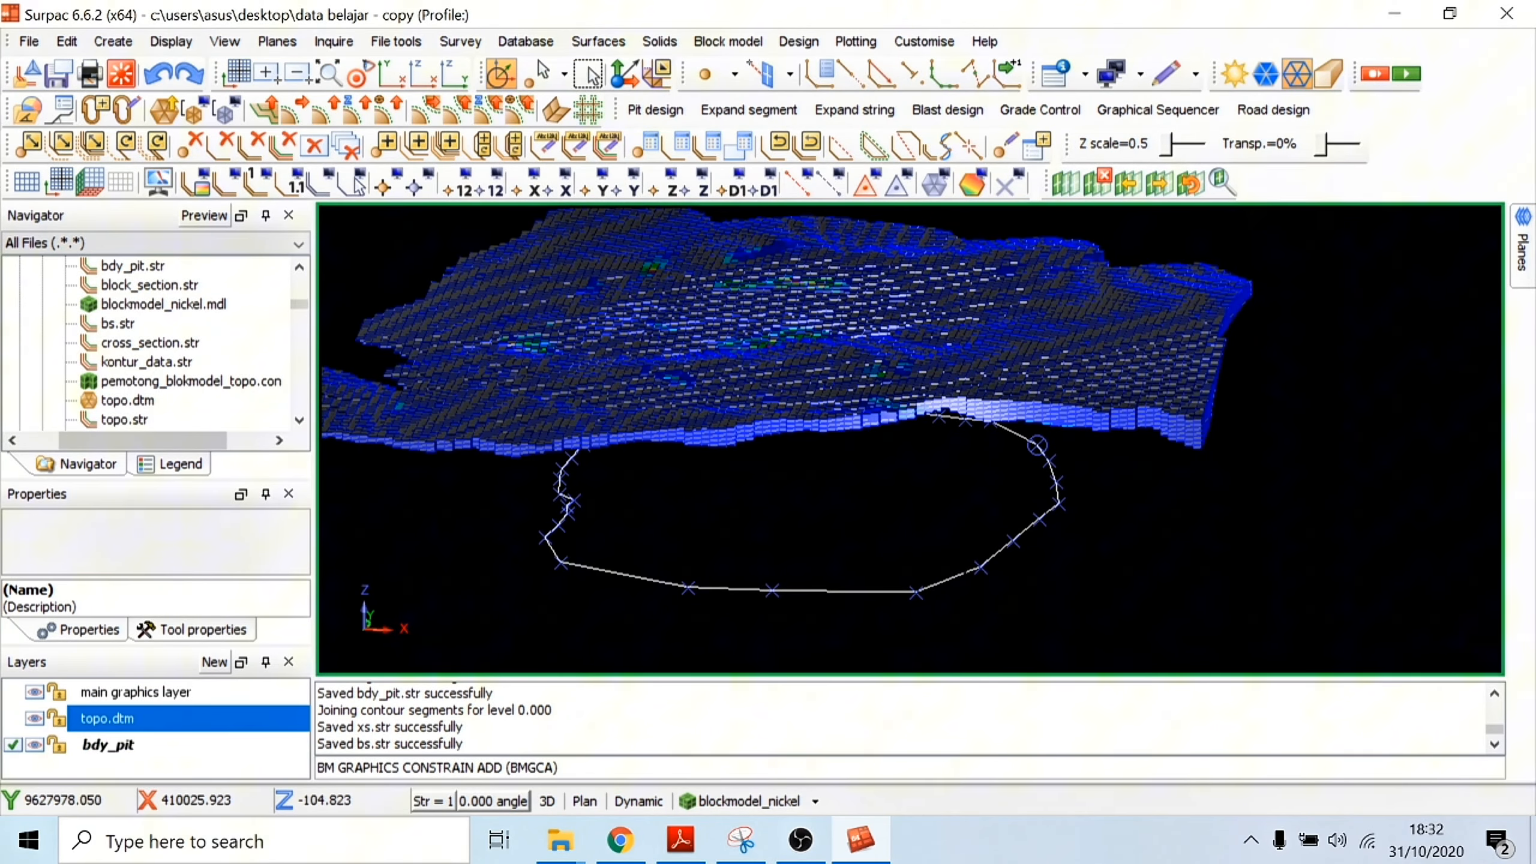
pyautogui.moveTo(992, 363); pyautogui.dragTo(942, 484)
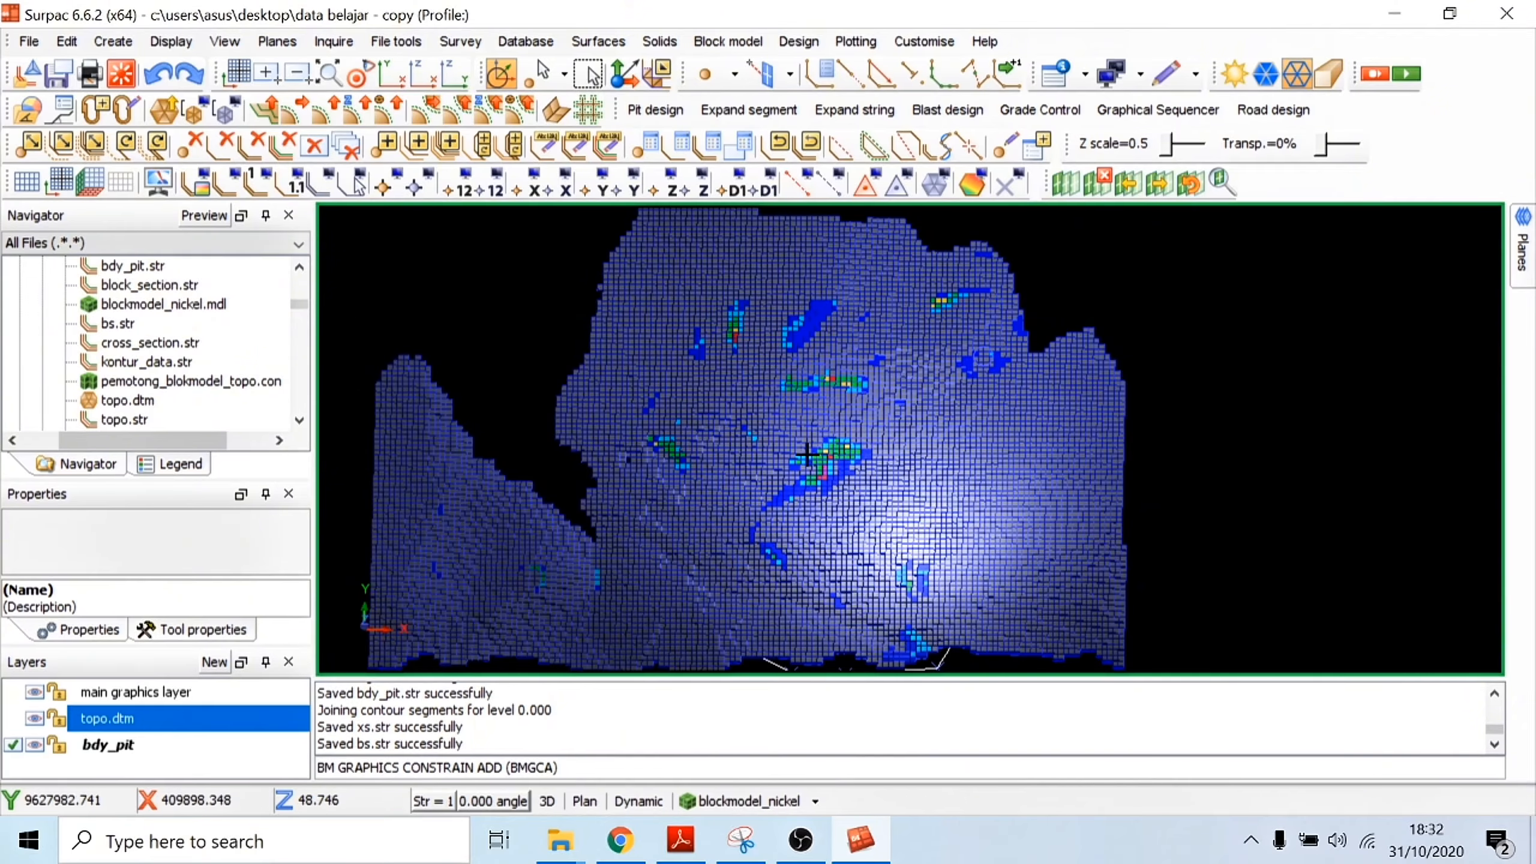
# Step: Add a string constraint to the block model, keeping blocks inside bdy_pit.str with the extent in the Z direction
pyautogui.click(788, 801)
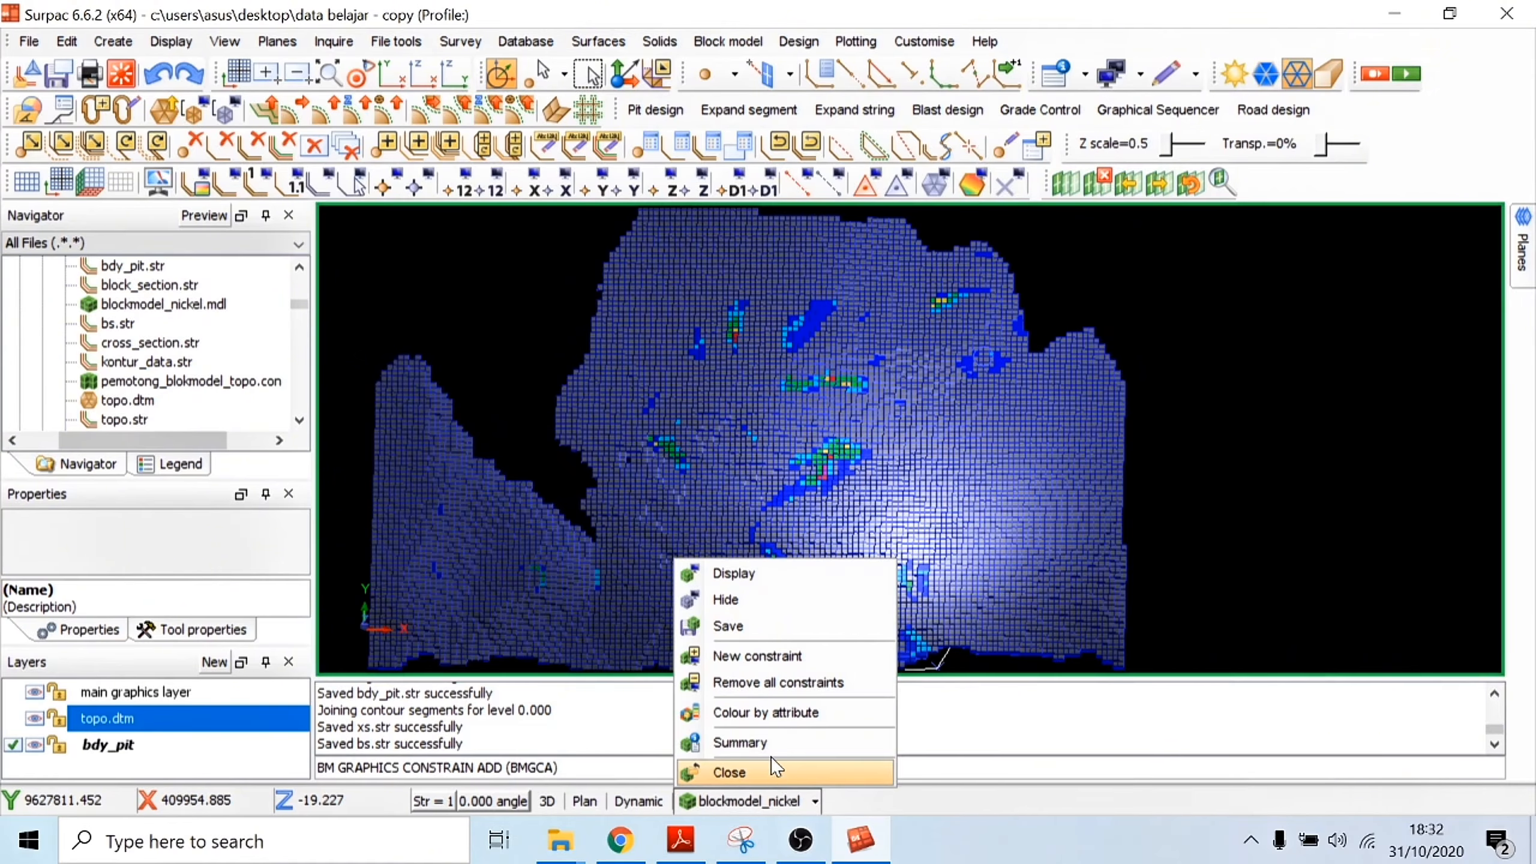
pyautogui.click(741, 657)
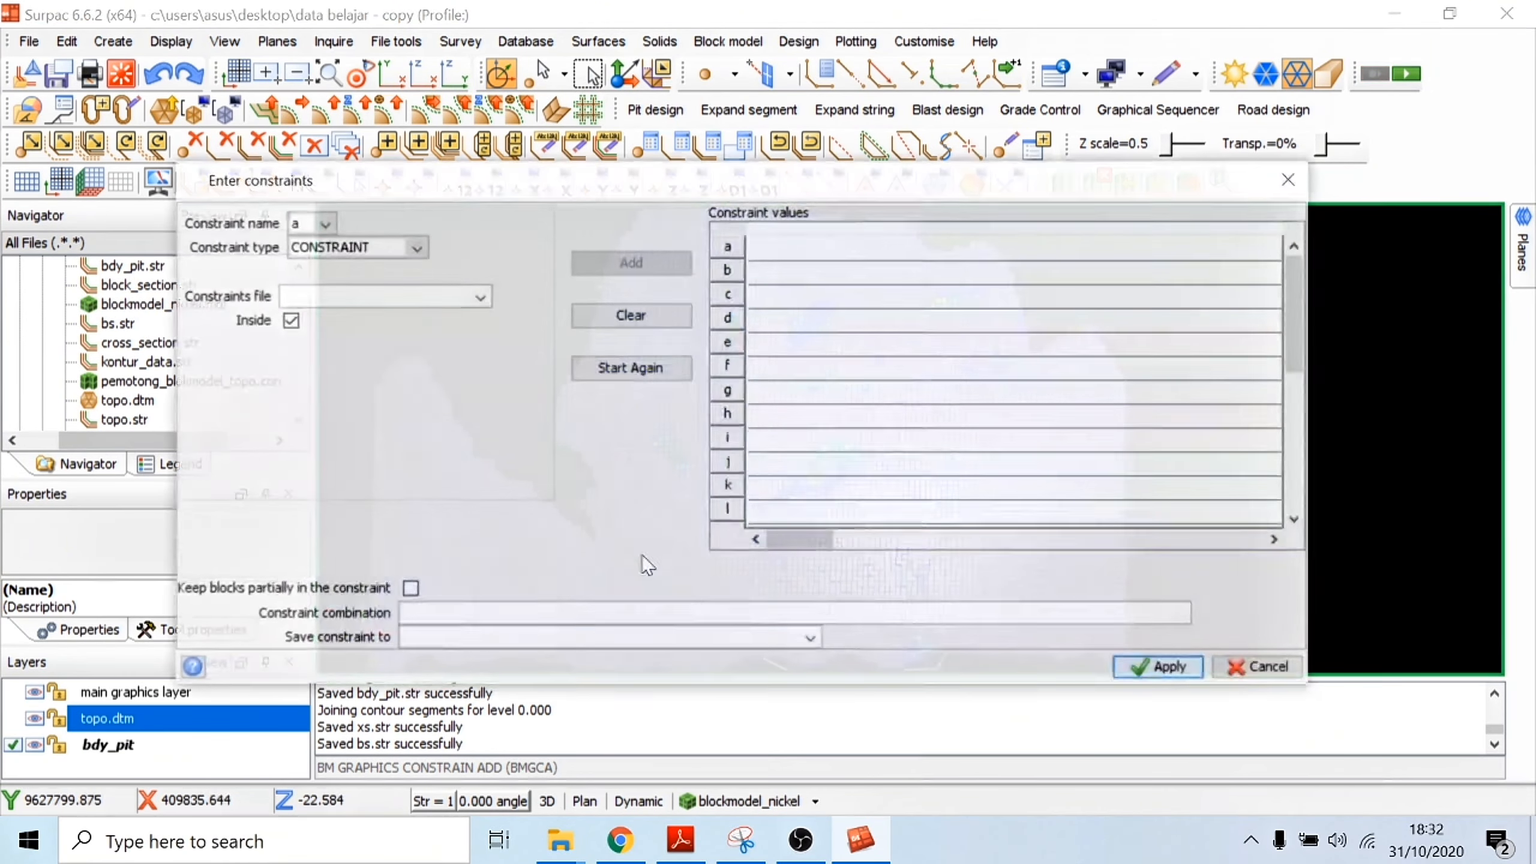
pyautogui.click(416, 247)
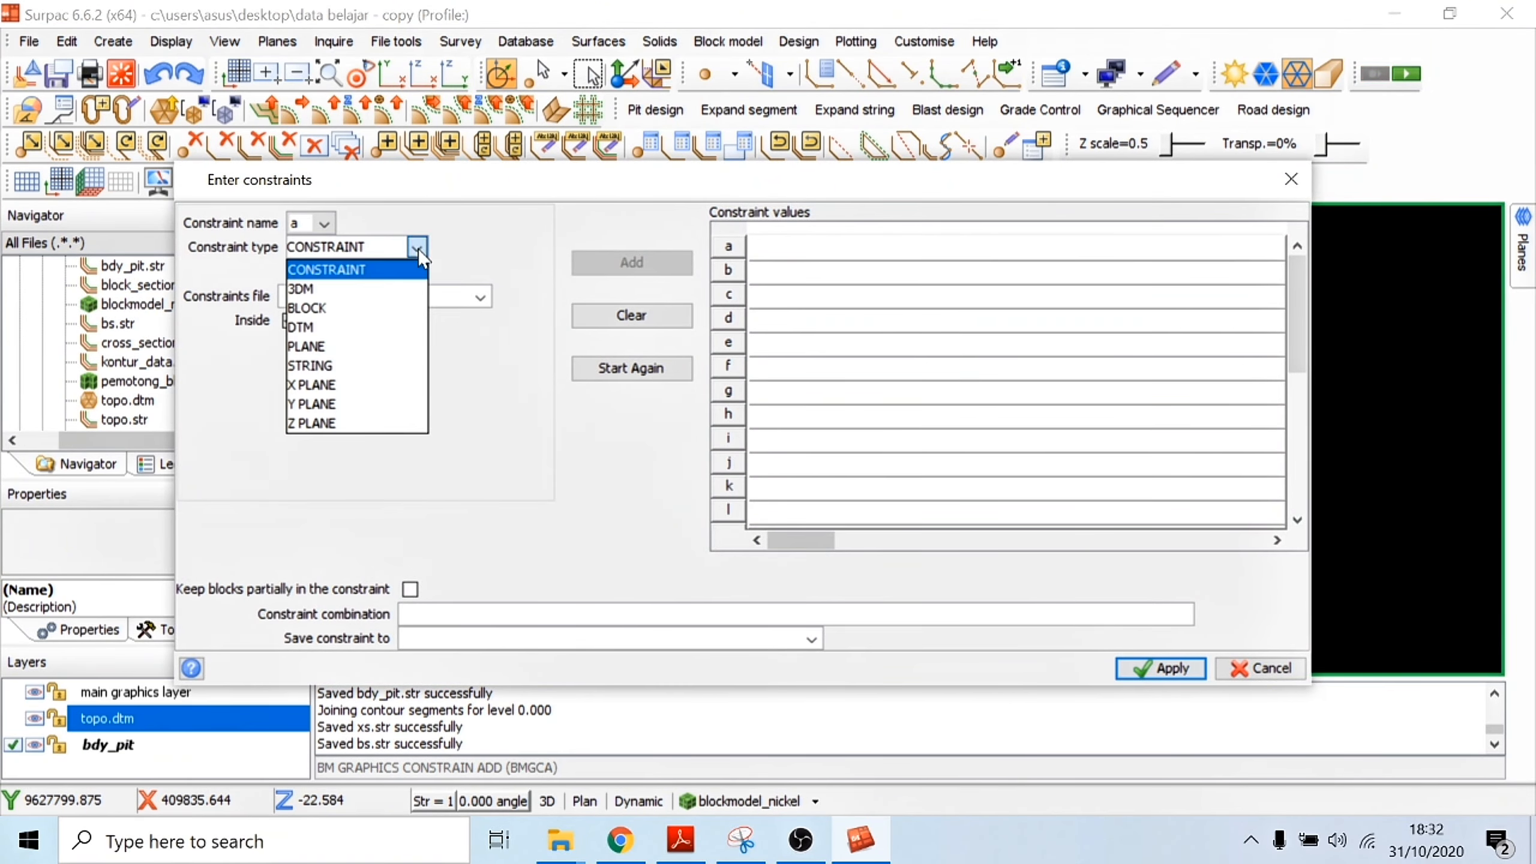
pyautogui.click(342, 365)
pyautogui.click(490, 296)
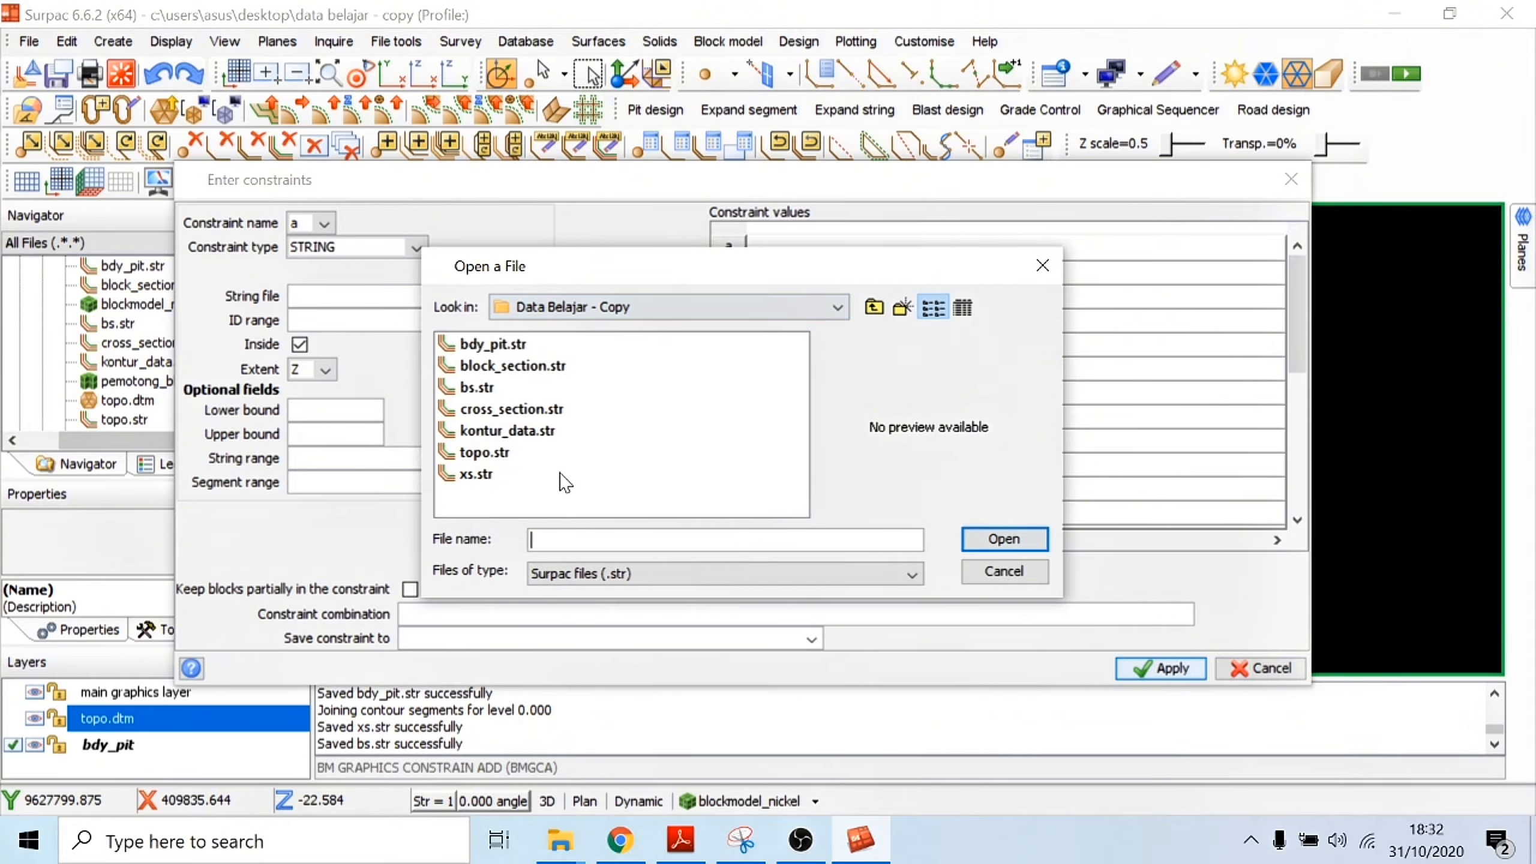
pyautogui.click(501, 345)
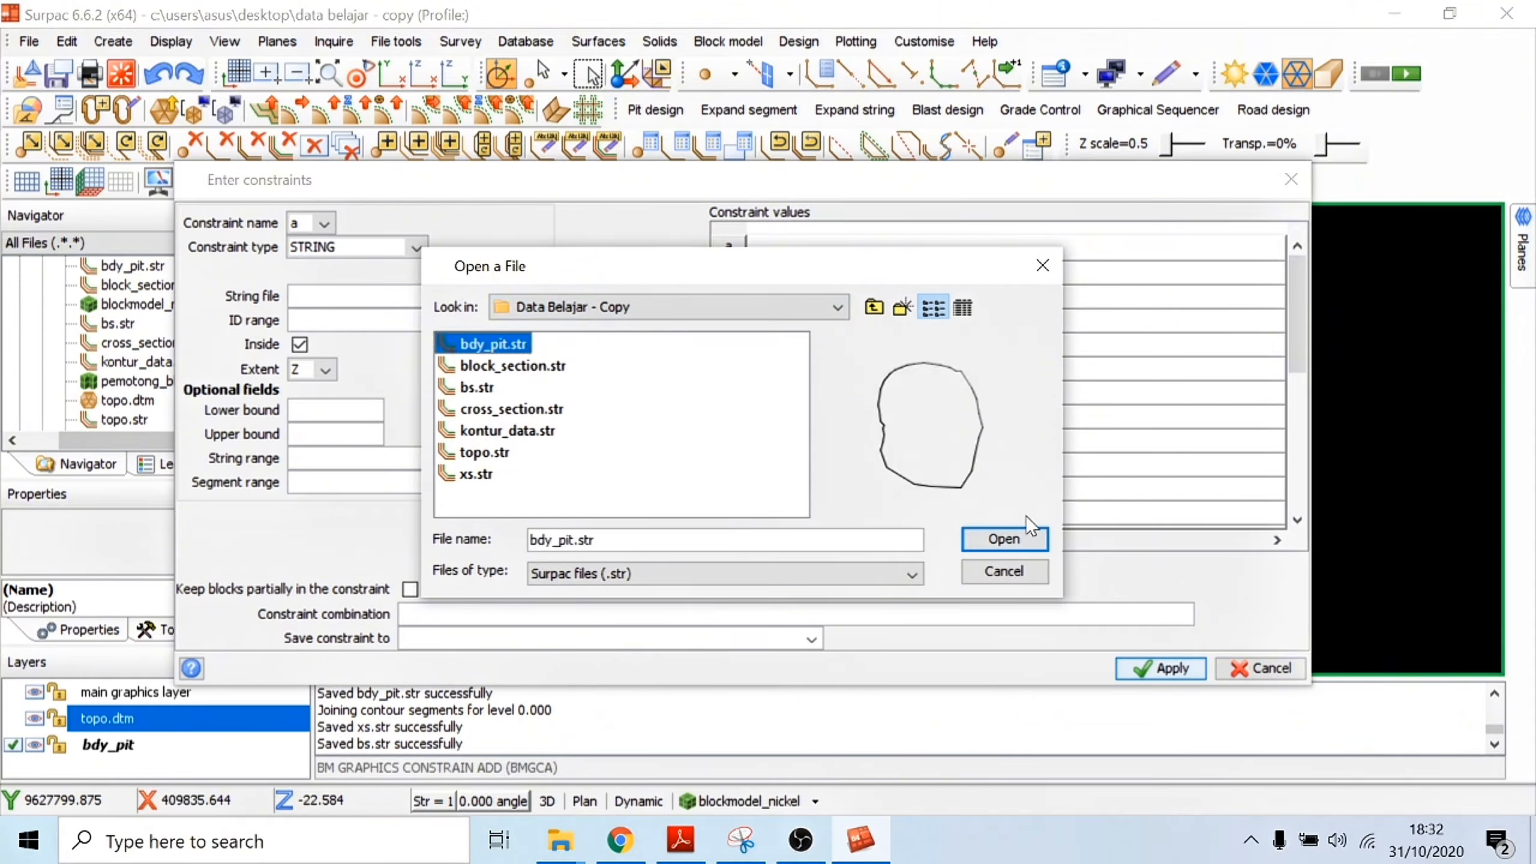
pyautogui.click(1005, 538)
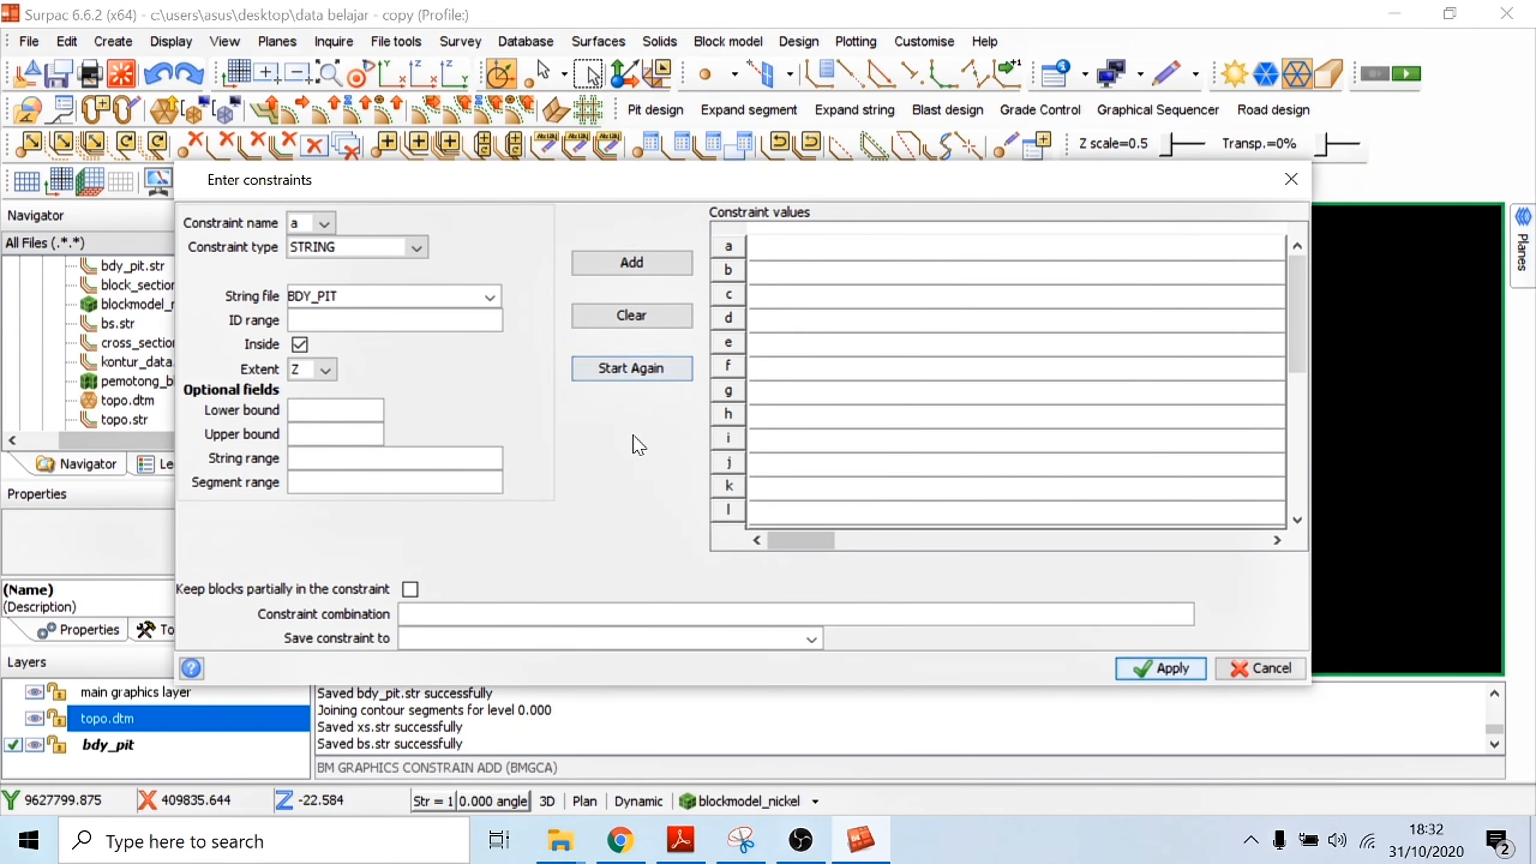
pyautogui.click(632, 262)
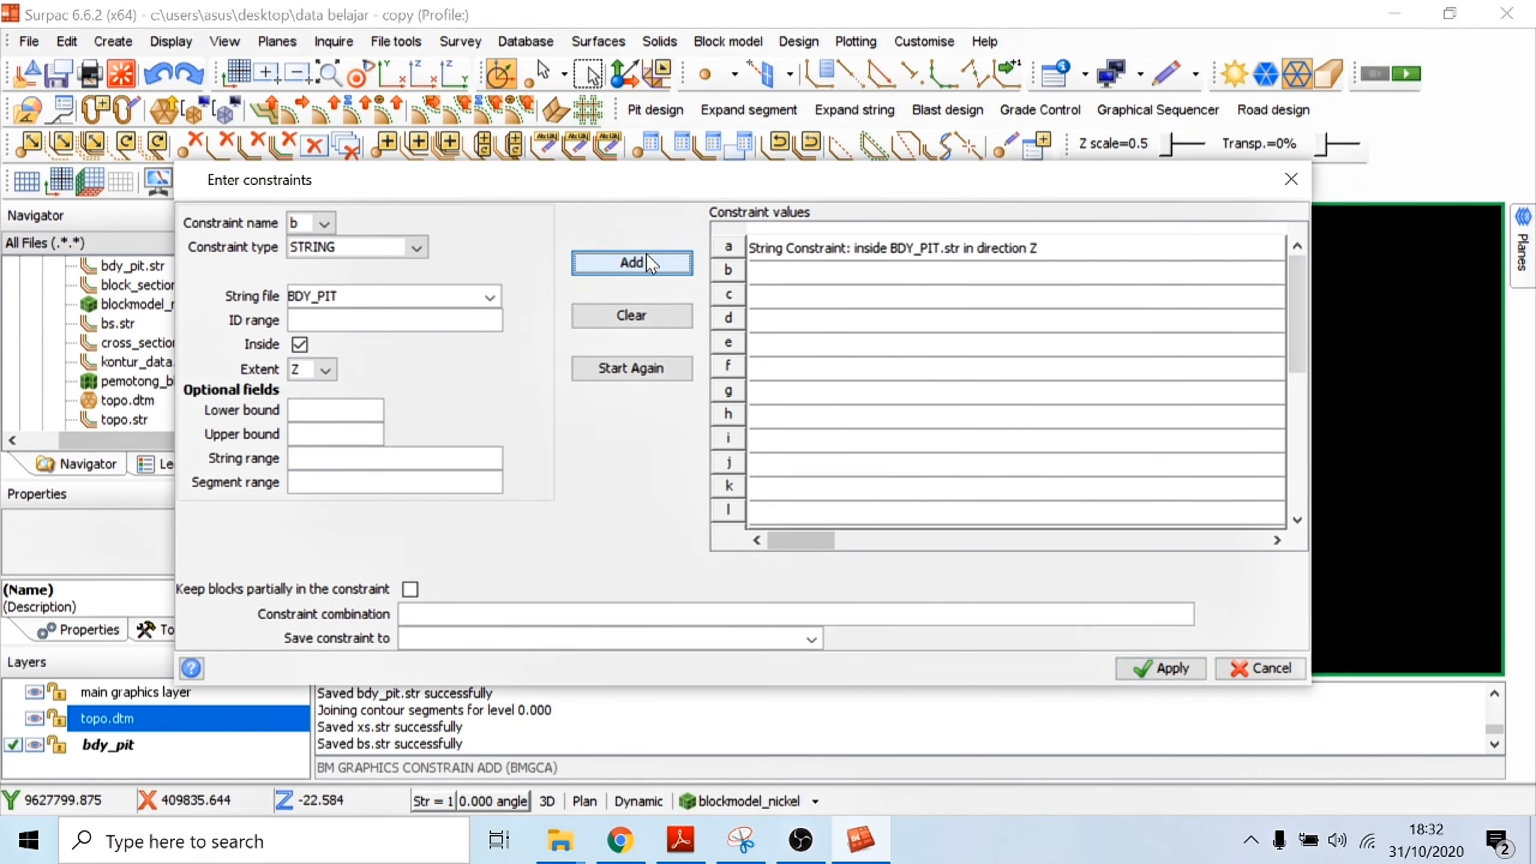
pyautogui.click(1176, 669)
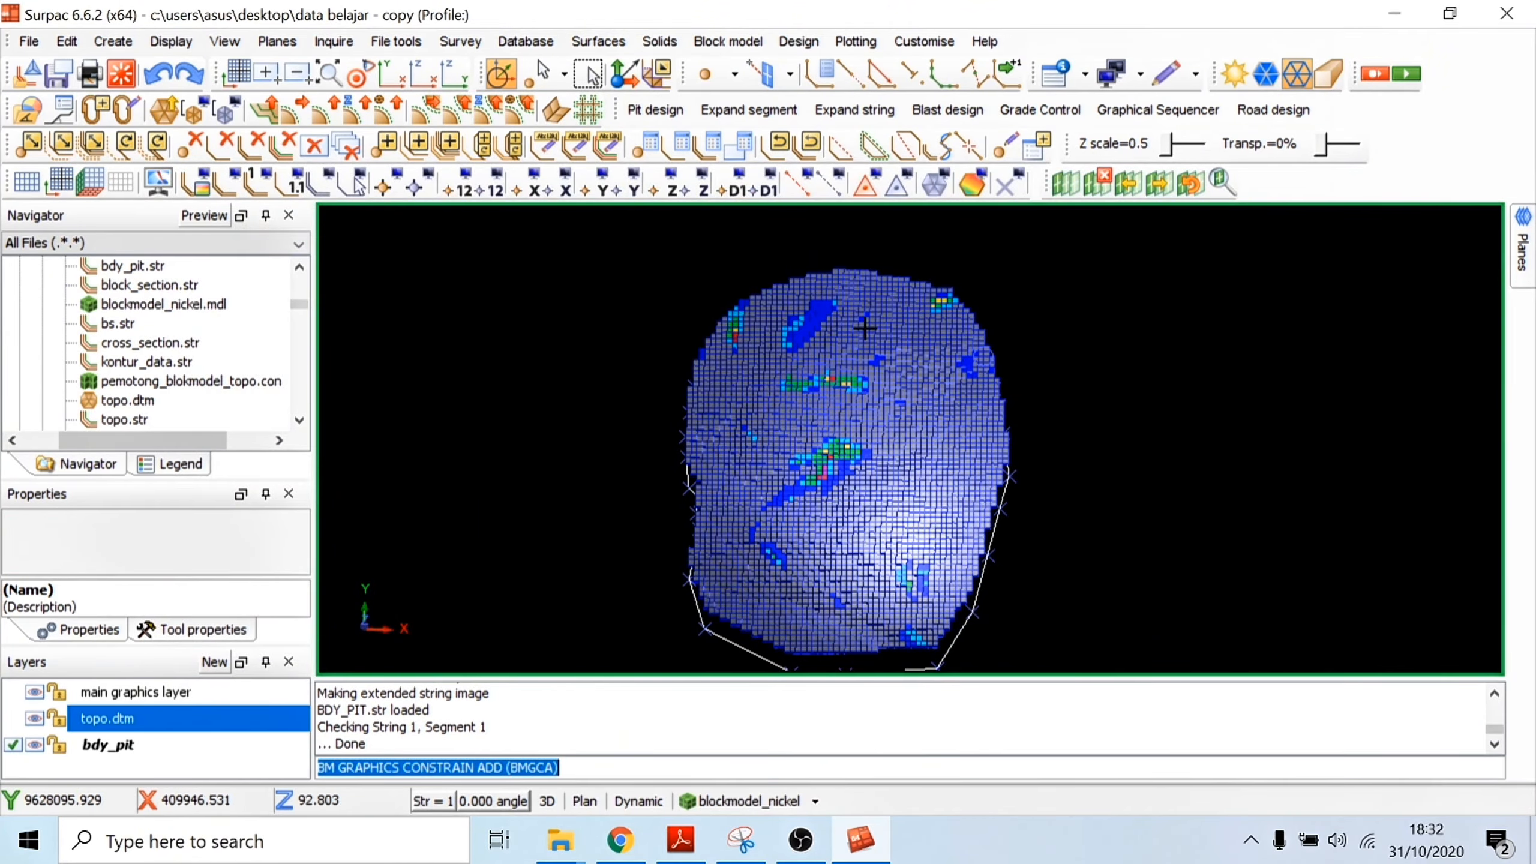
# Step: Save the current view of the pit-constrained block model as a graphical constraint file named bdypit
pyautogui.scroll(-1, 852, 426)
pyautogui.moveTo(872, 433); pyautogui.dragTo(970, 382)
pyautogui.moveTo(923, 438); pyautogui.dragTo(1028, 423)
pyautogui.scroll(-1, 853, 446)
pyautogui.moveTo(1118, 477); pyautogui.dragTo(900, 454)
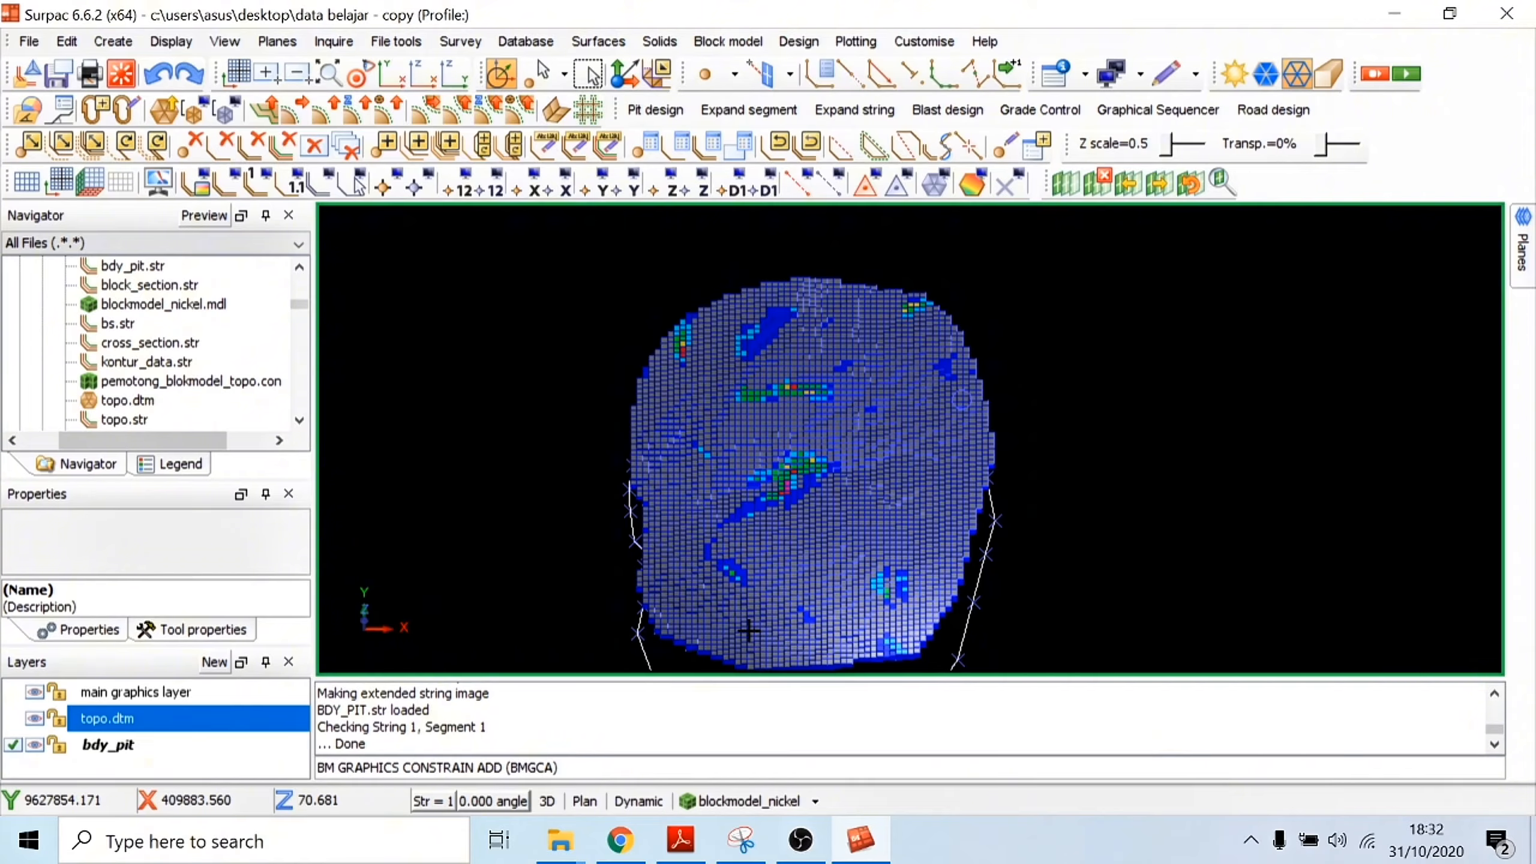
pyautogui.moveTo(839, 484); pyautogui.dragTo(817, 401)
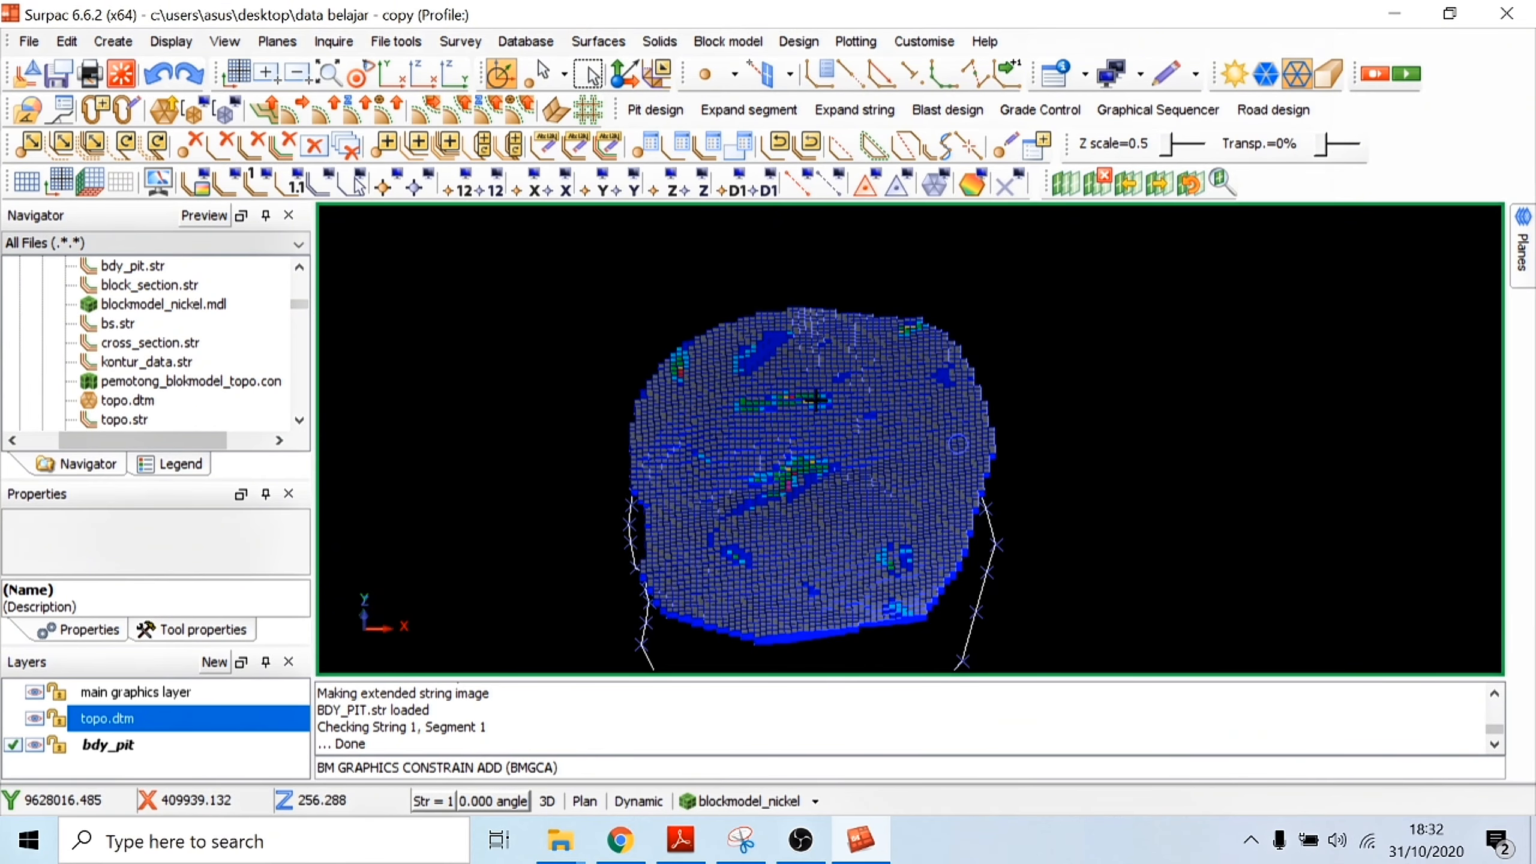
pyautogui.click(777, 787)
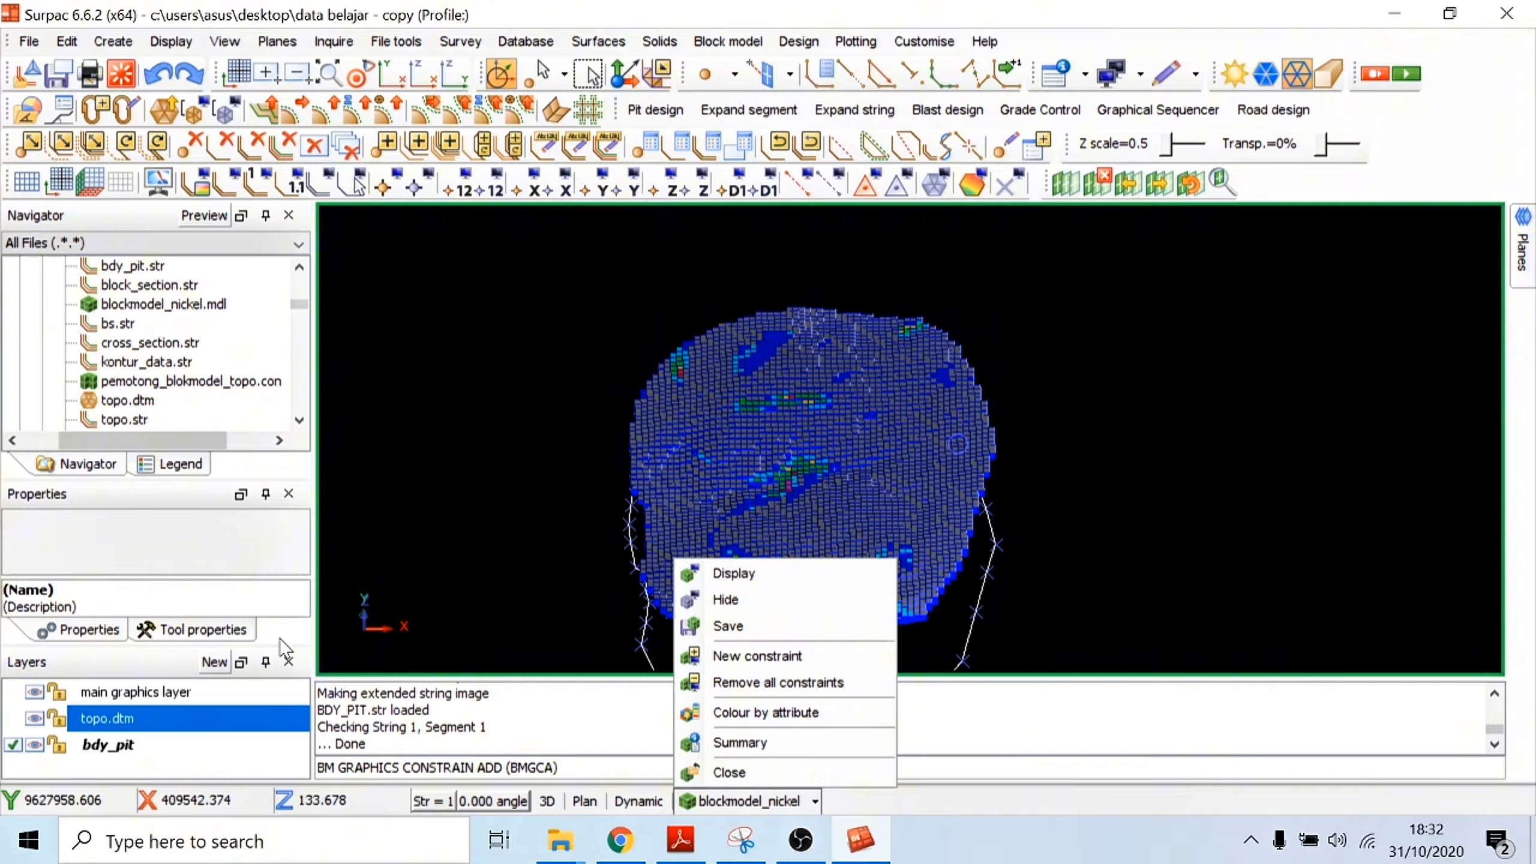
pyautogui.click(30, 41)
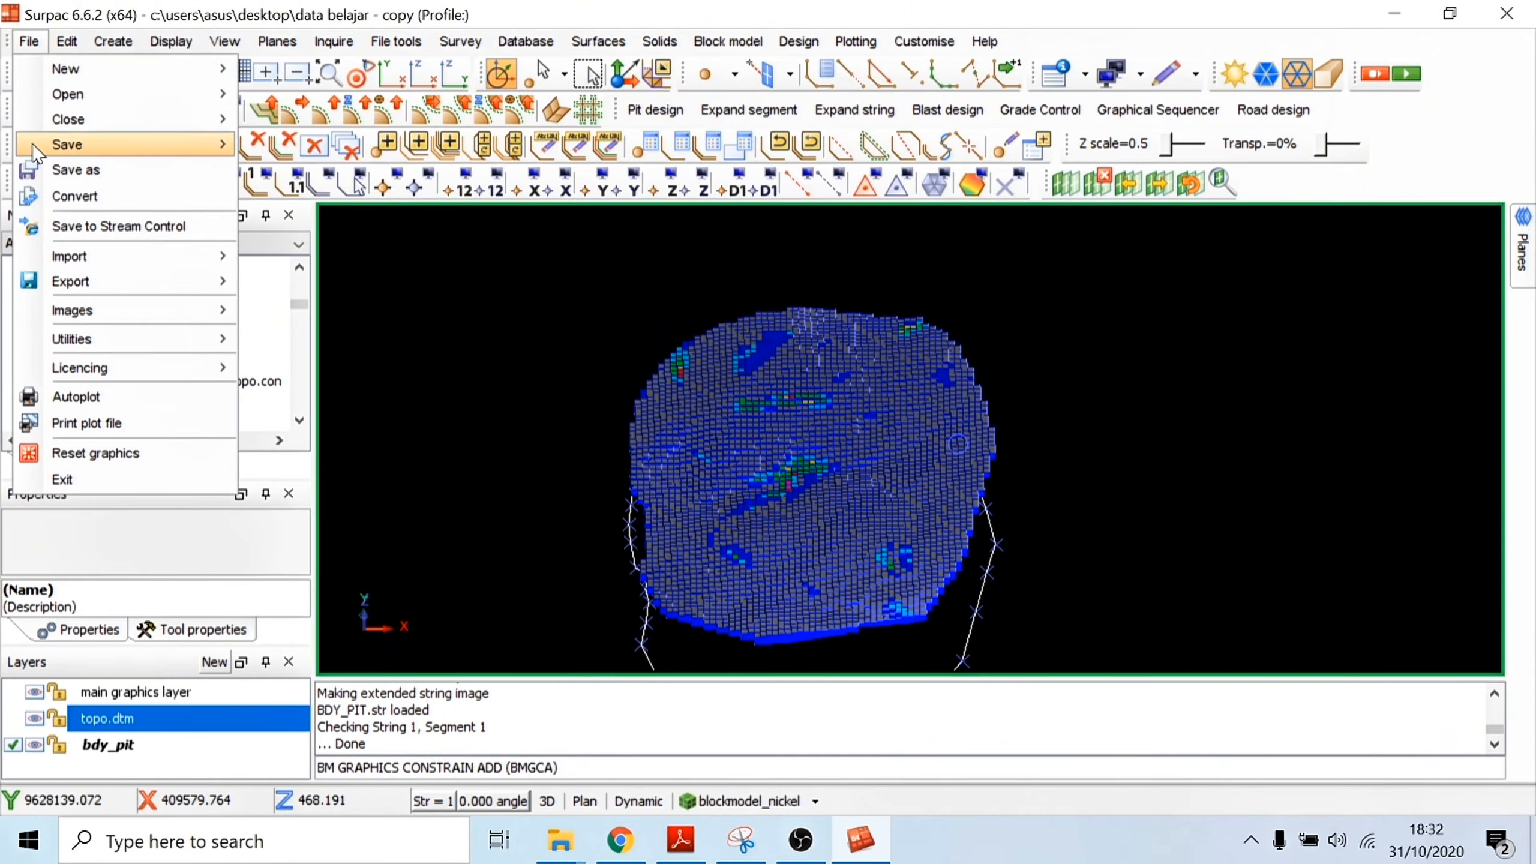
pyautogui.moveTo(77, 149)
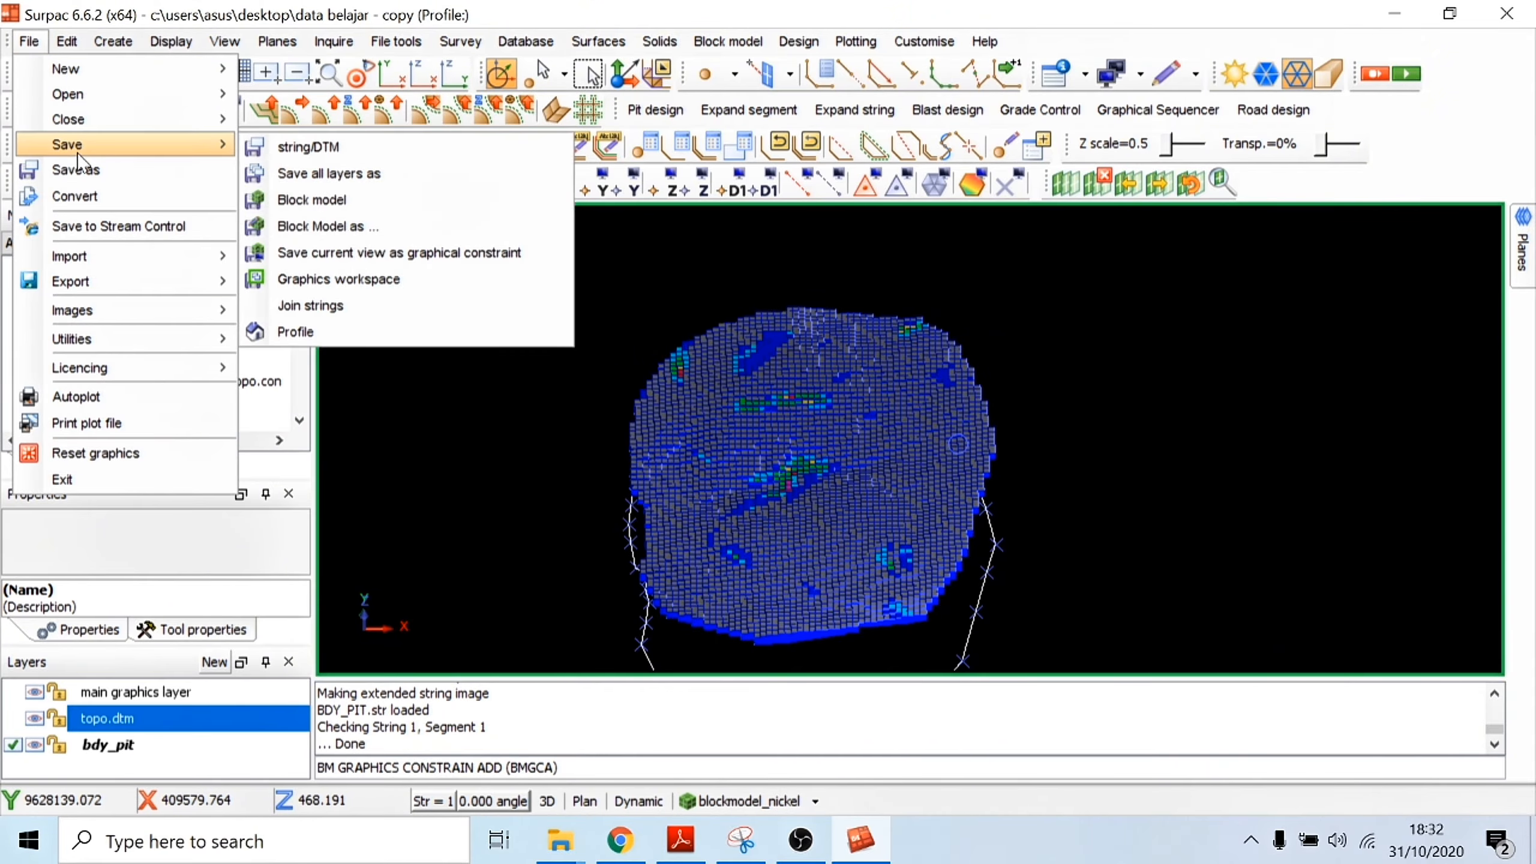
pyautogui.click(370, 255)
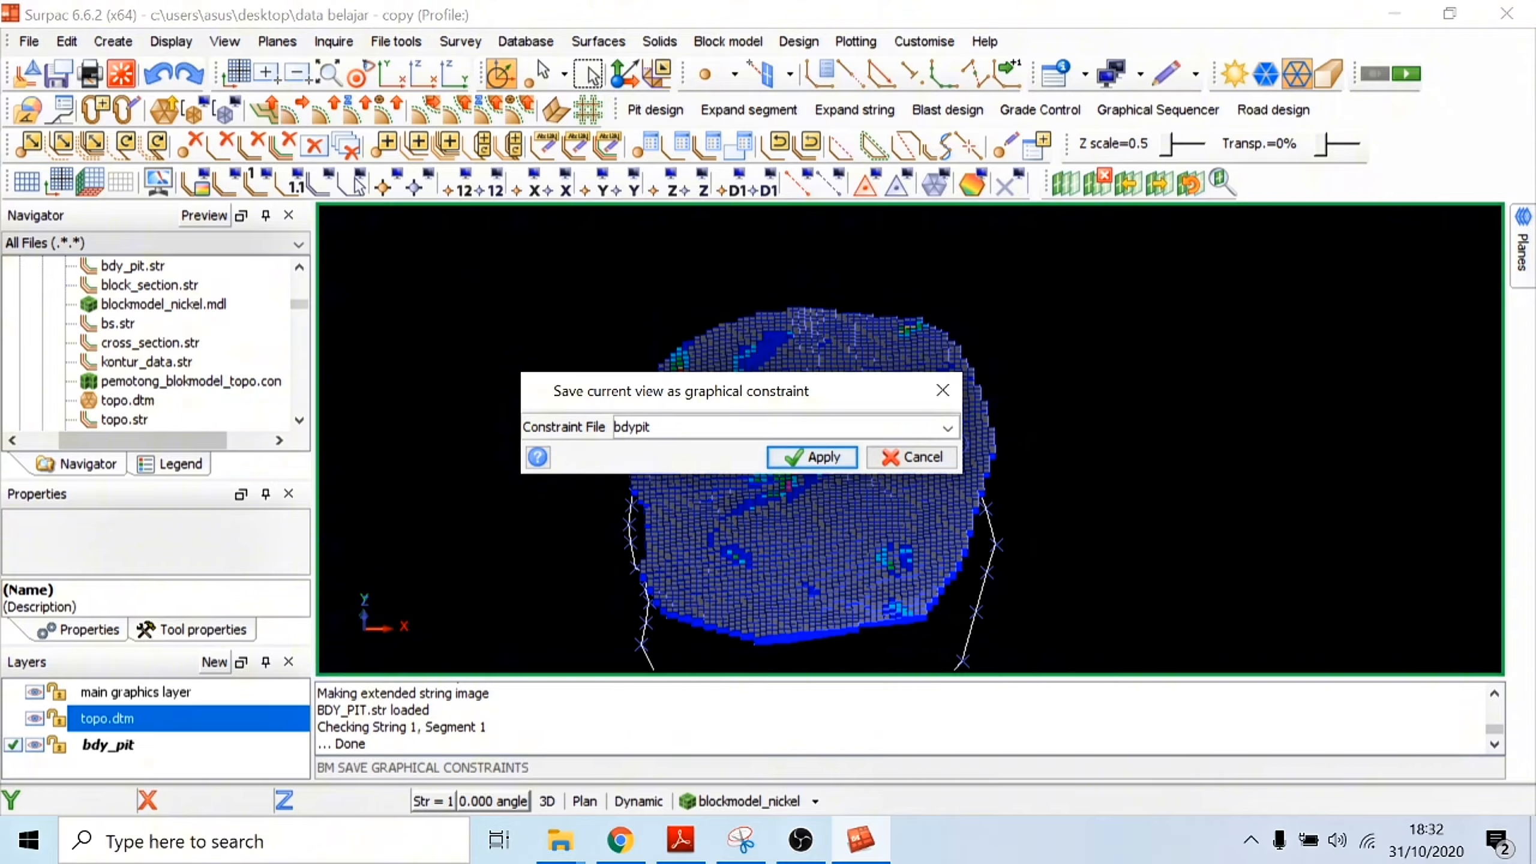
pyautogui.click(784, 458)
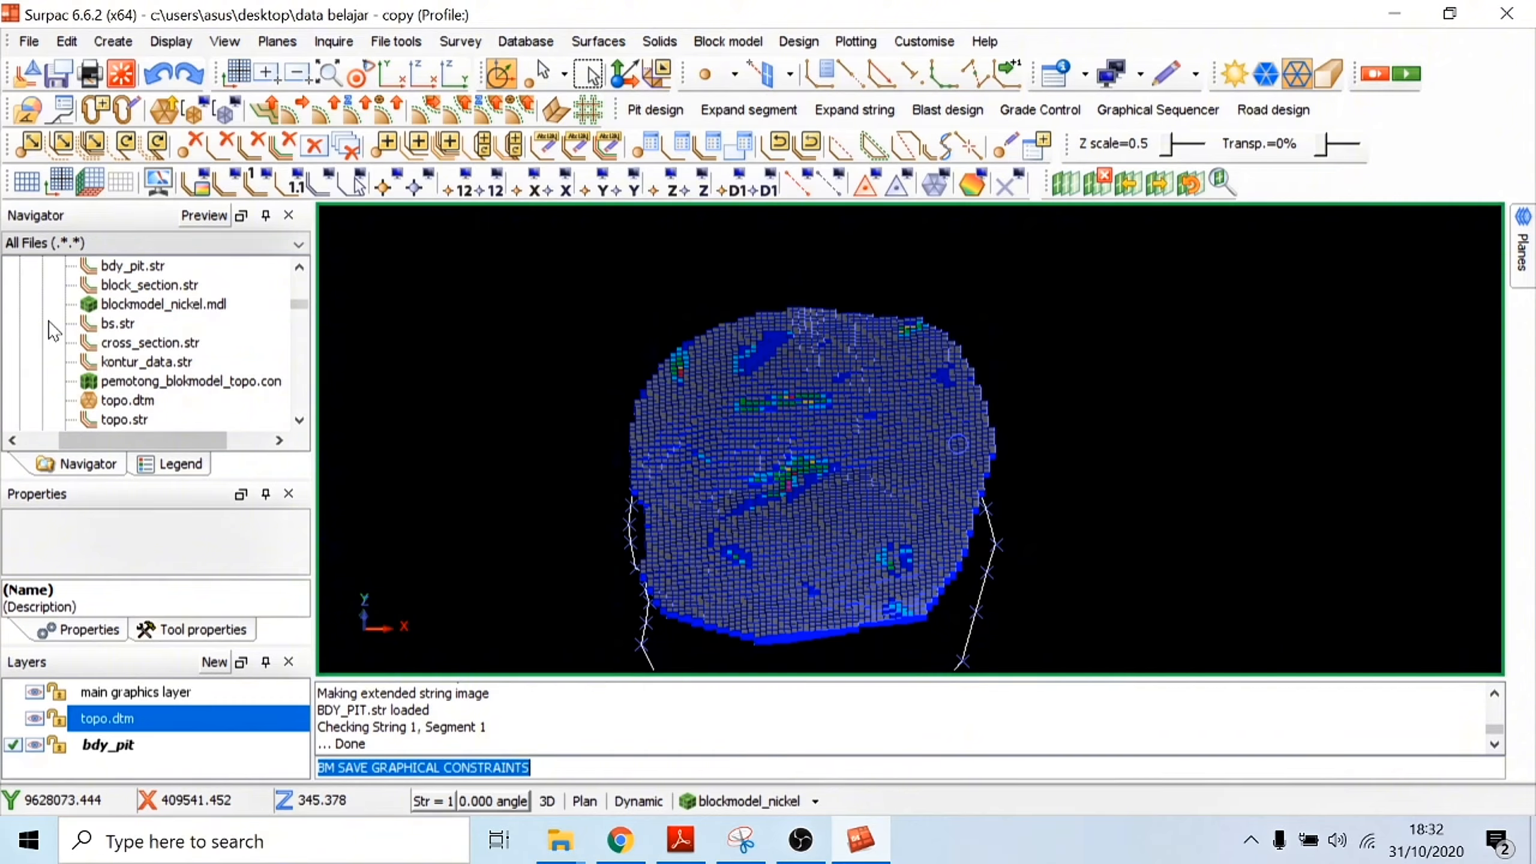
# Step: Refresh the file listing of the Data Belajar - Copy folder
pyautogui.scroll(1, 110, 363)
pyautogui.scroll(-2, 110, 365)
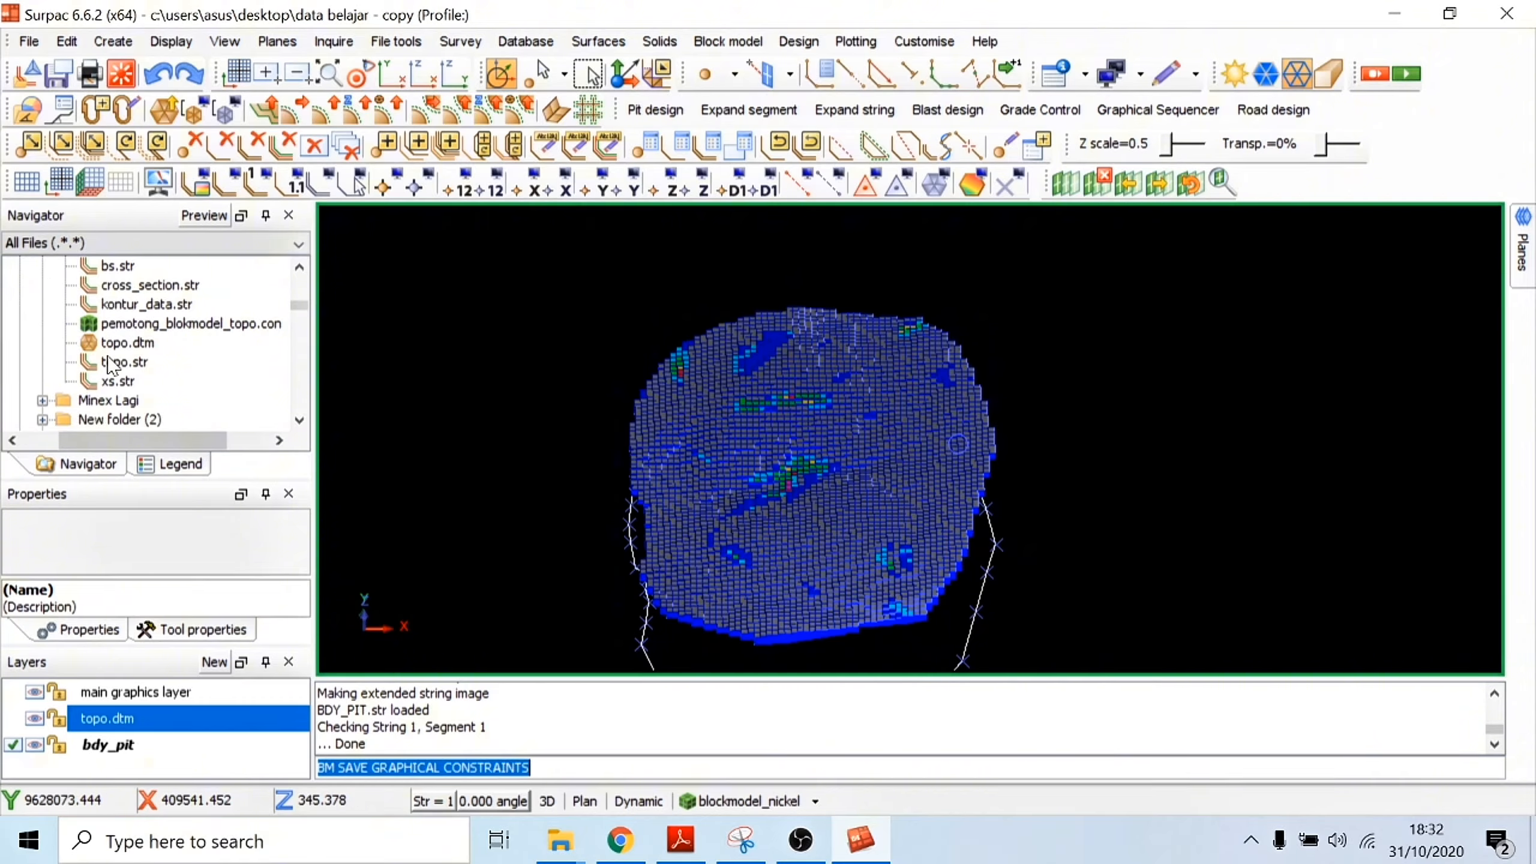
pyautogui.scroll(2, 110, 365)
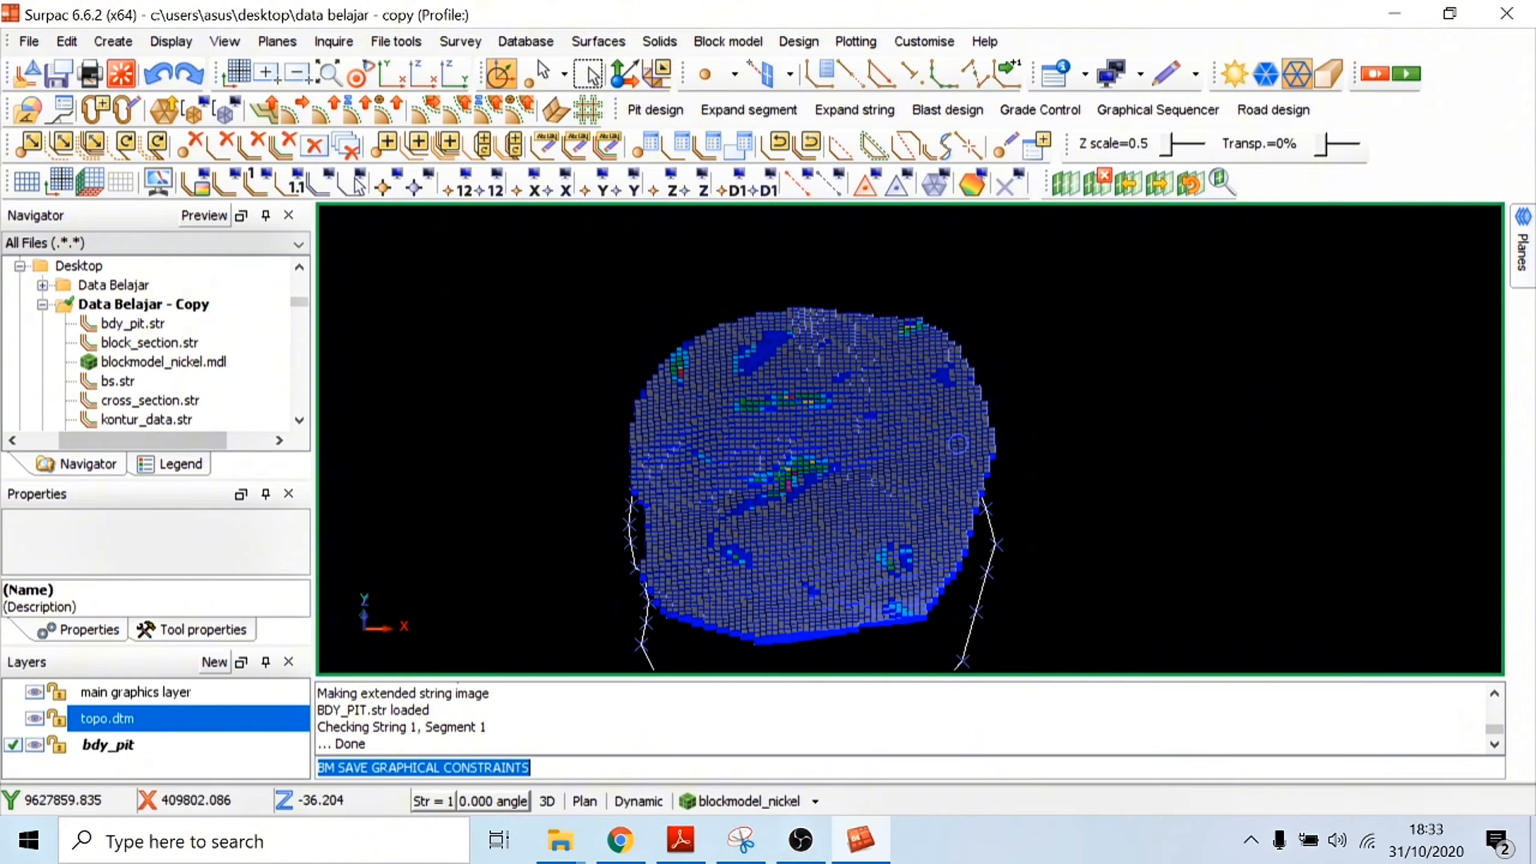
pyautogui.click(162, 308)
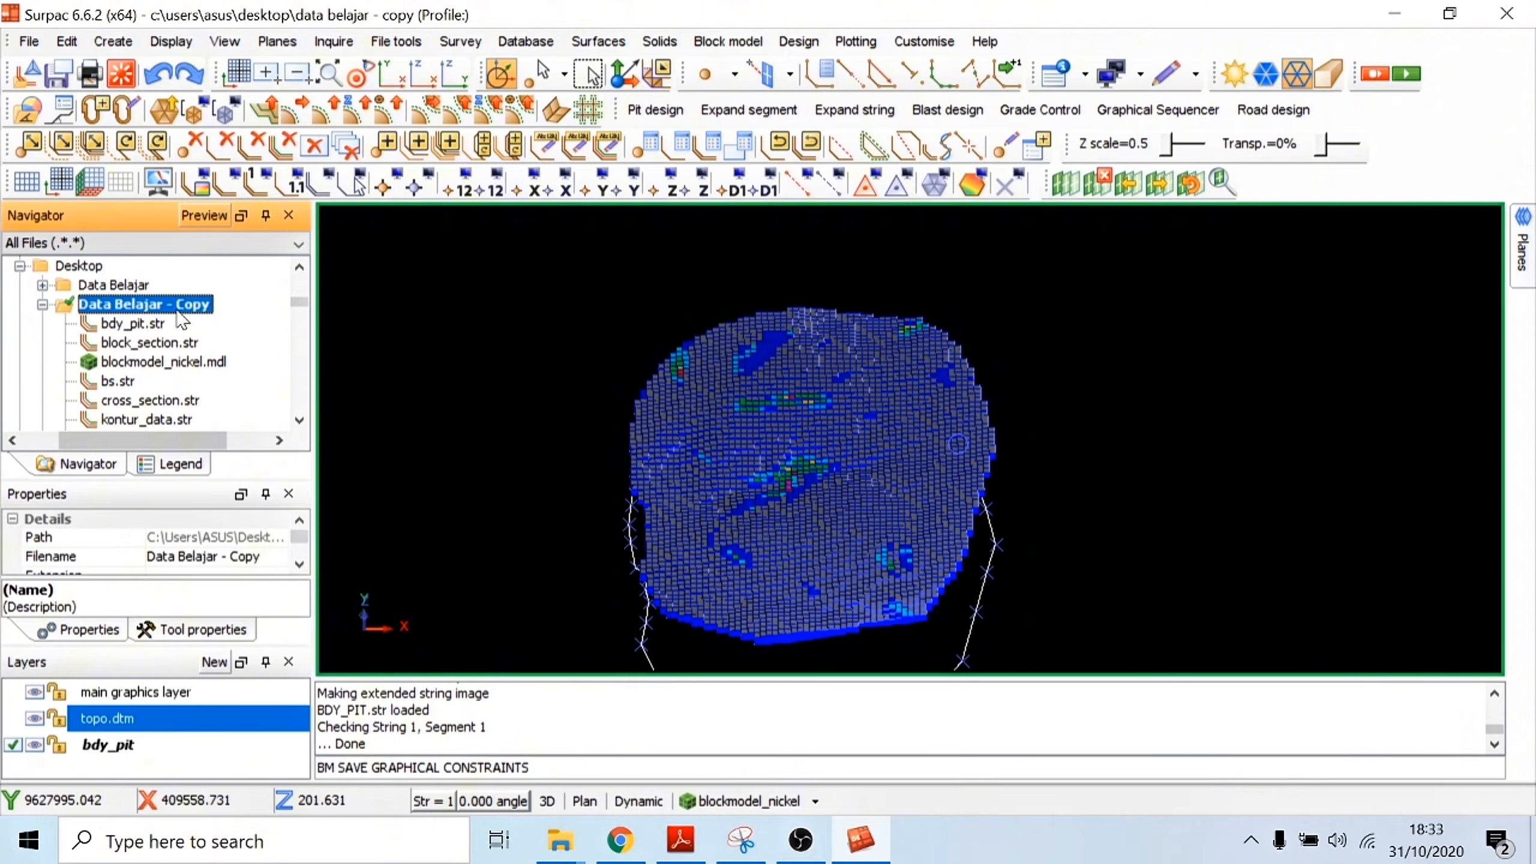
pyautogui.rightClick(179, 313)
pyautogui.click(253, 322)
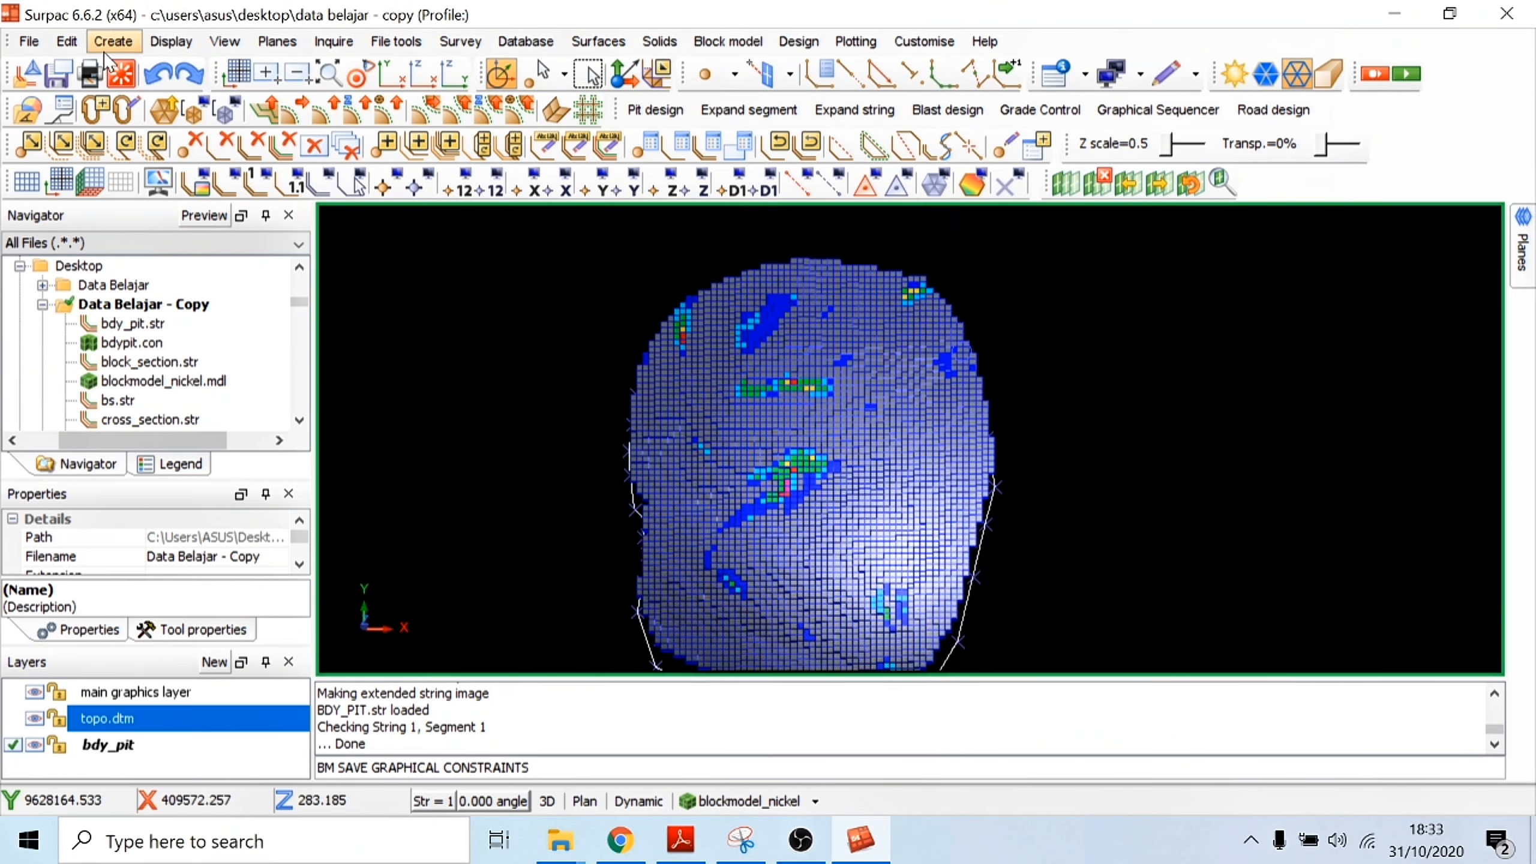
# Step: Reset the graphics, then reload blockmodel_nickel.mdl and display the full block model
pyautogui.click(121, 73)
pyautogui.moveTo(148, 332); pyautogui.dragTo(694, 353)
pyautogui.click(121, 73)
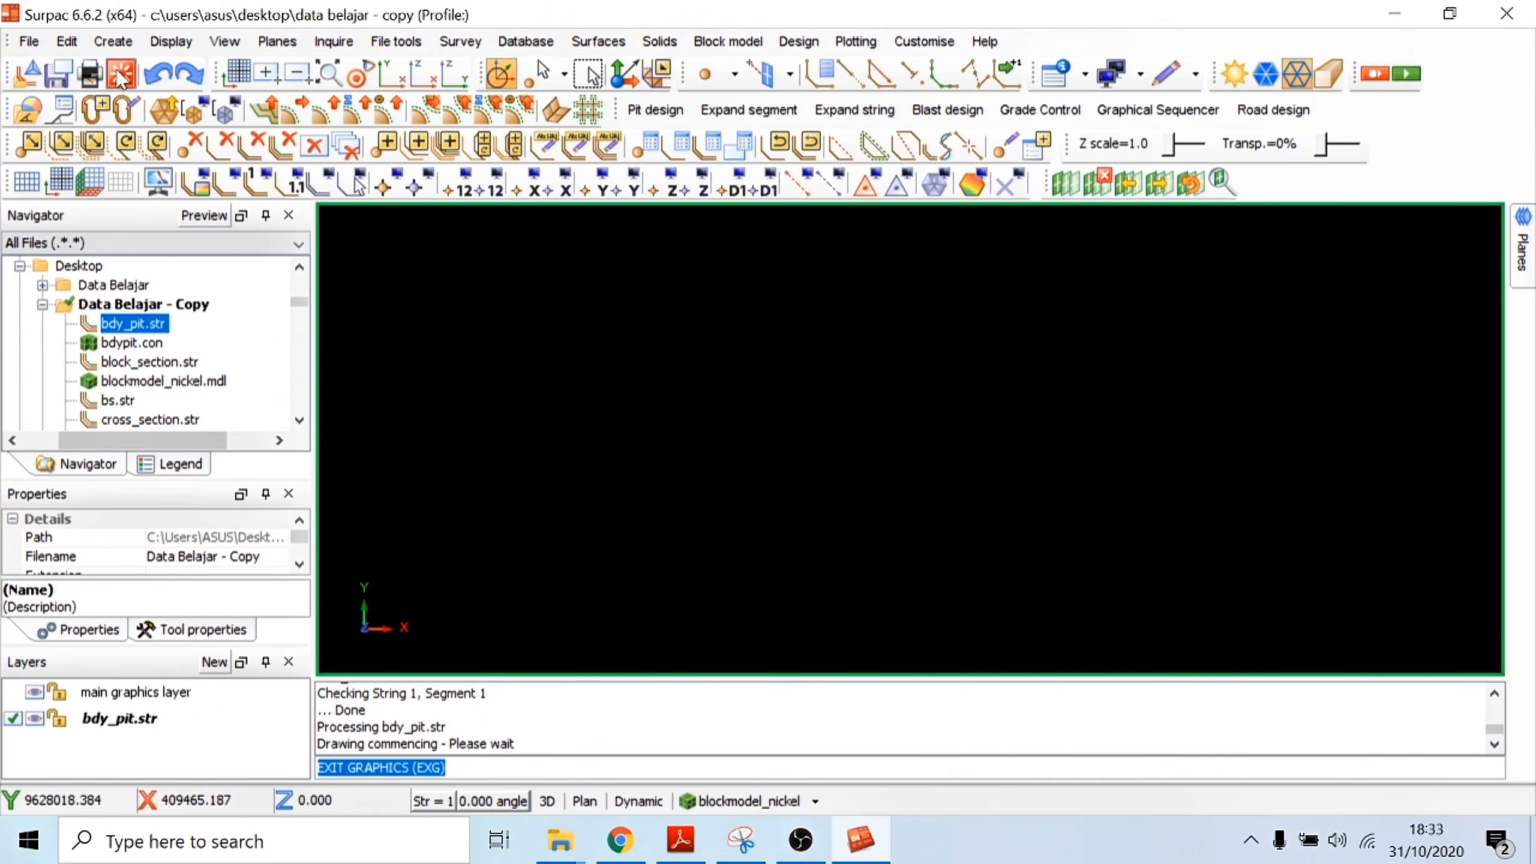
pyautogui.doubleClick(135, 382)
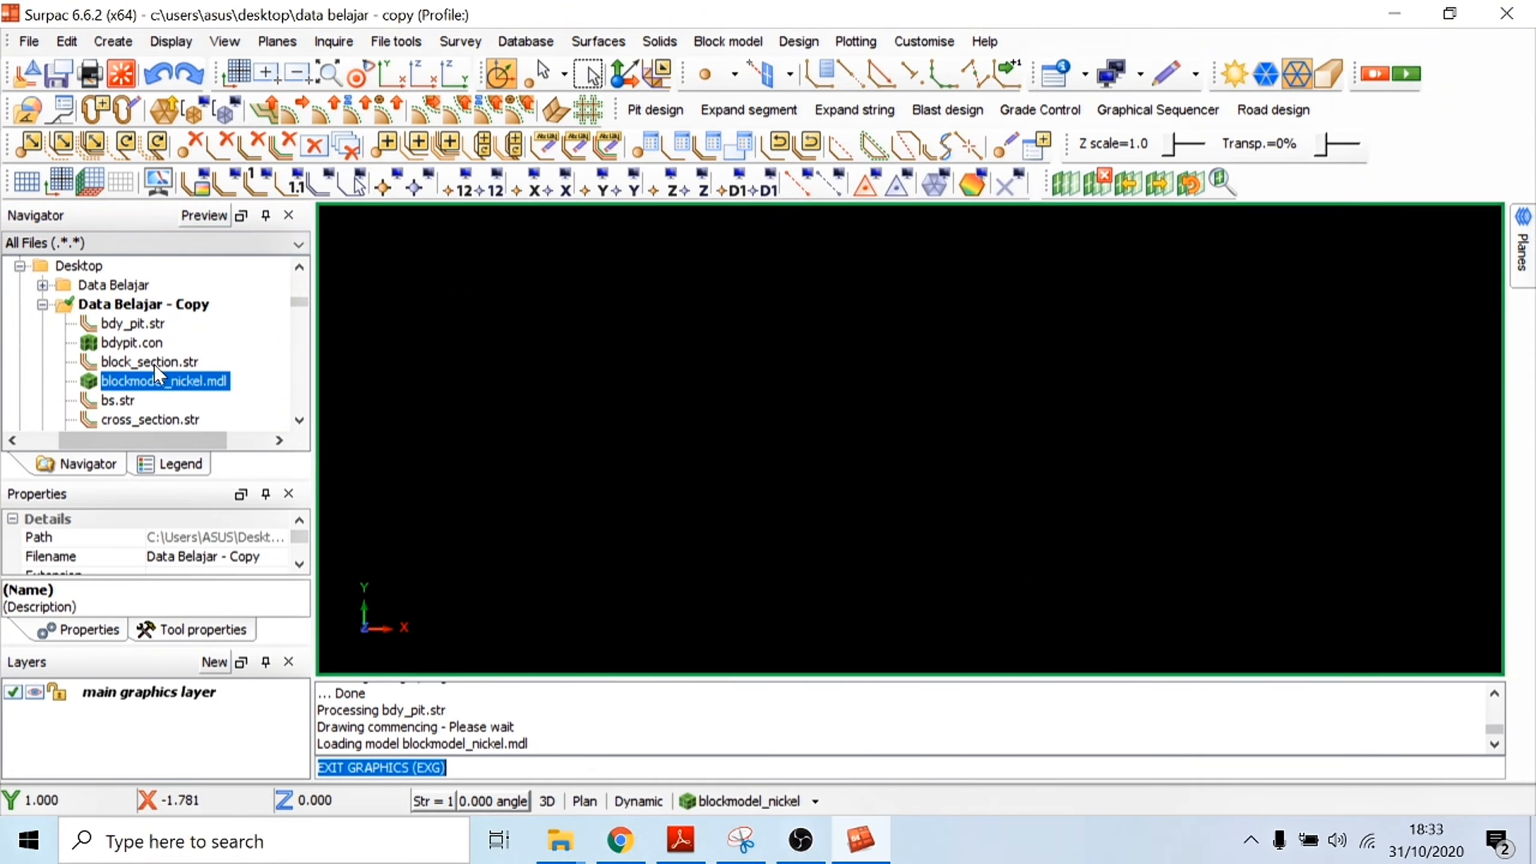
pyautogui.click(765, 805)
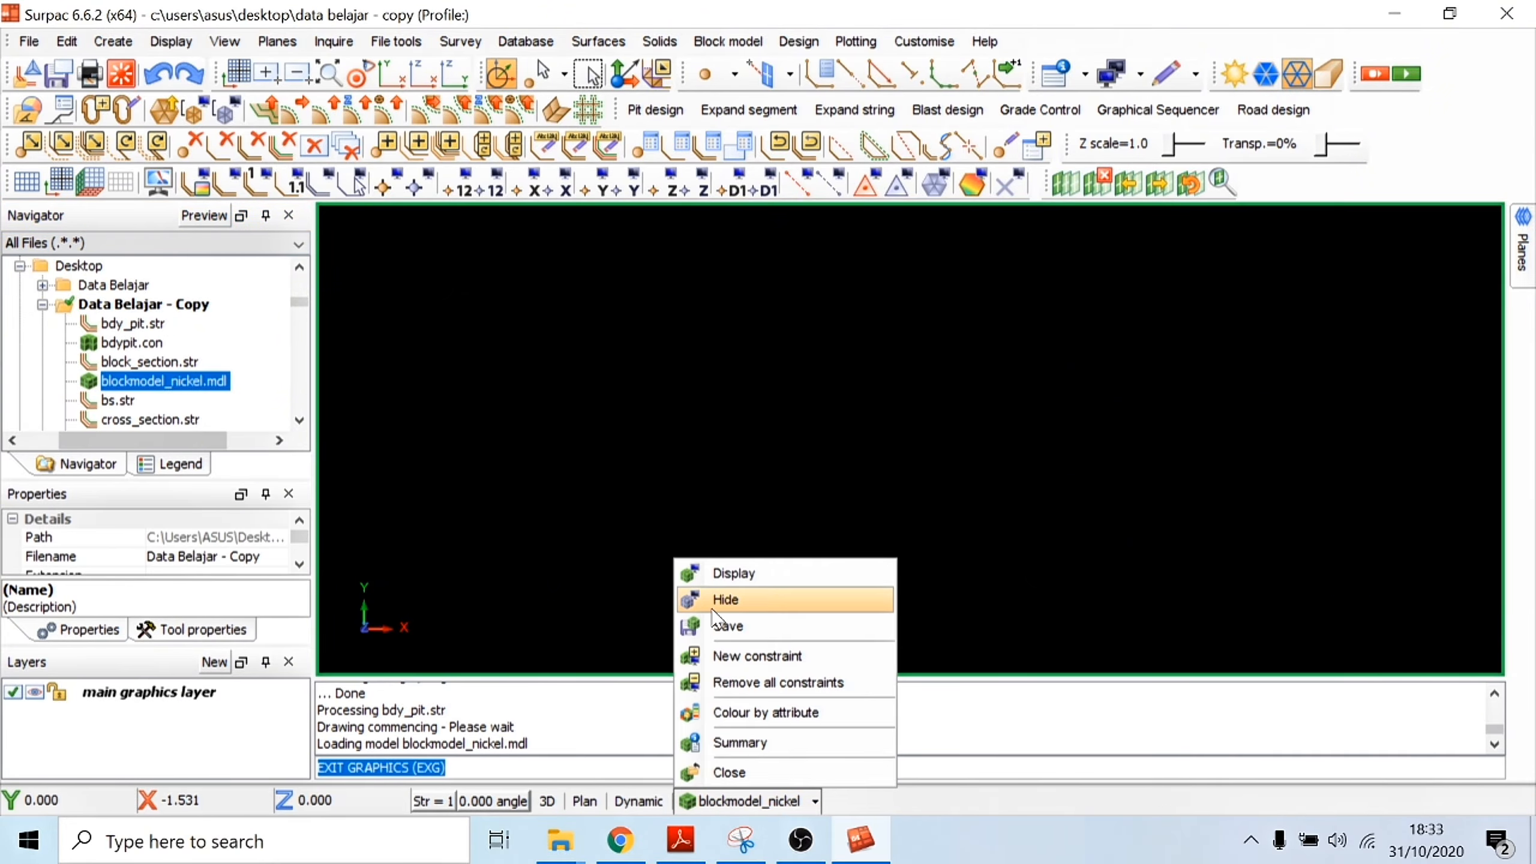
pyautogui.click(729, 573)
pyautogui.click(845, 538)
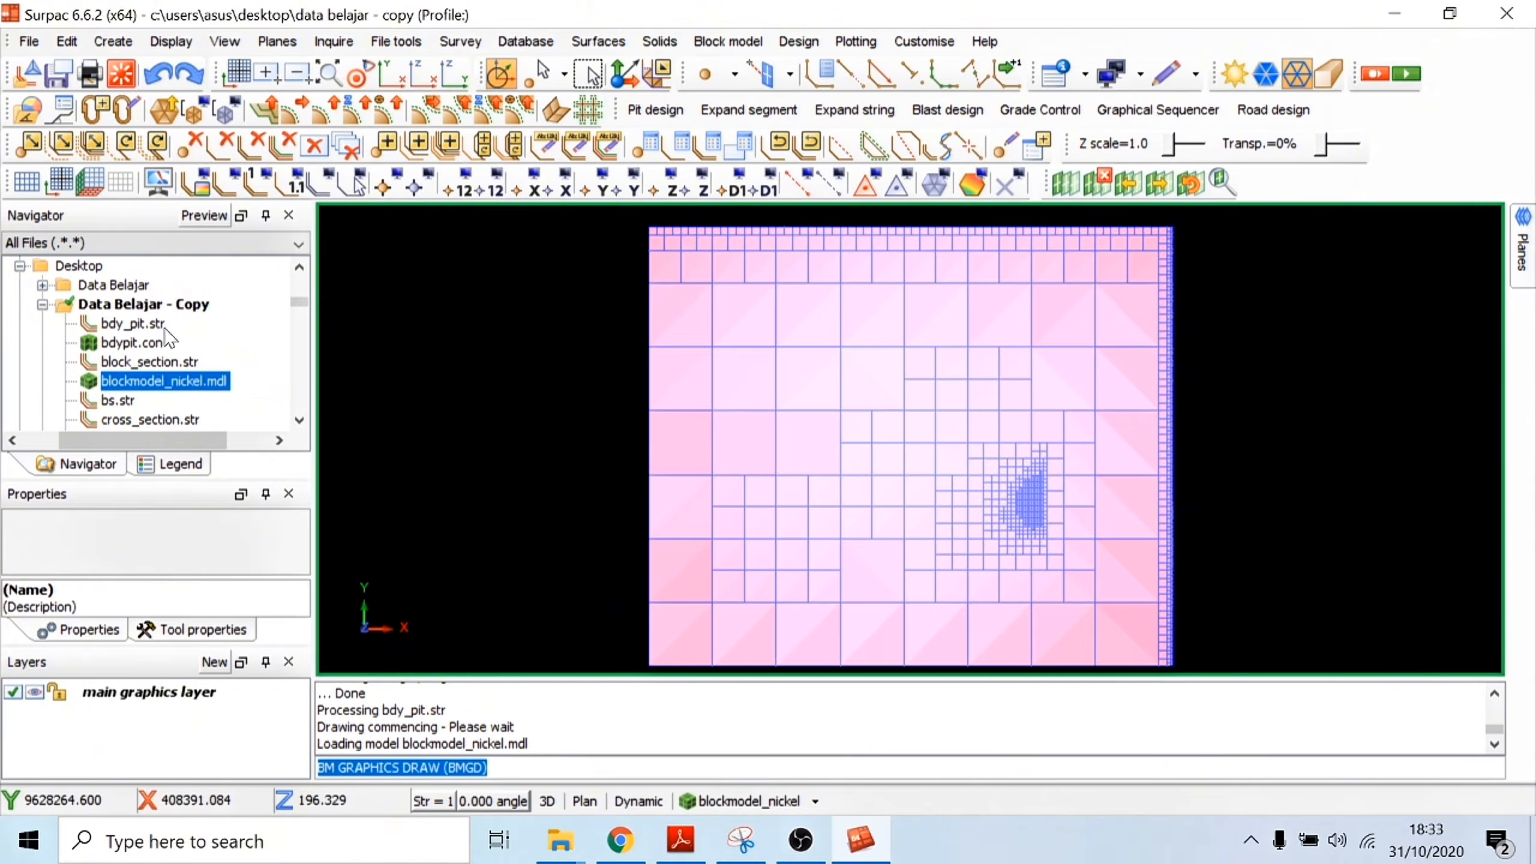
# Step: Apply the saved bdypit.con constraint to the displayed block model and inspect the pit-shaped blocks
pyautogui.doubleClick(136, 342)
pyautogui.scroll(3, 940, 449)
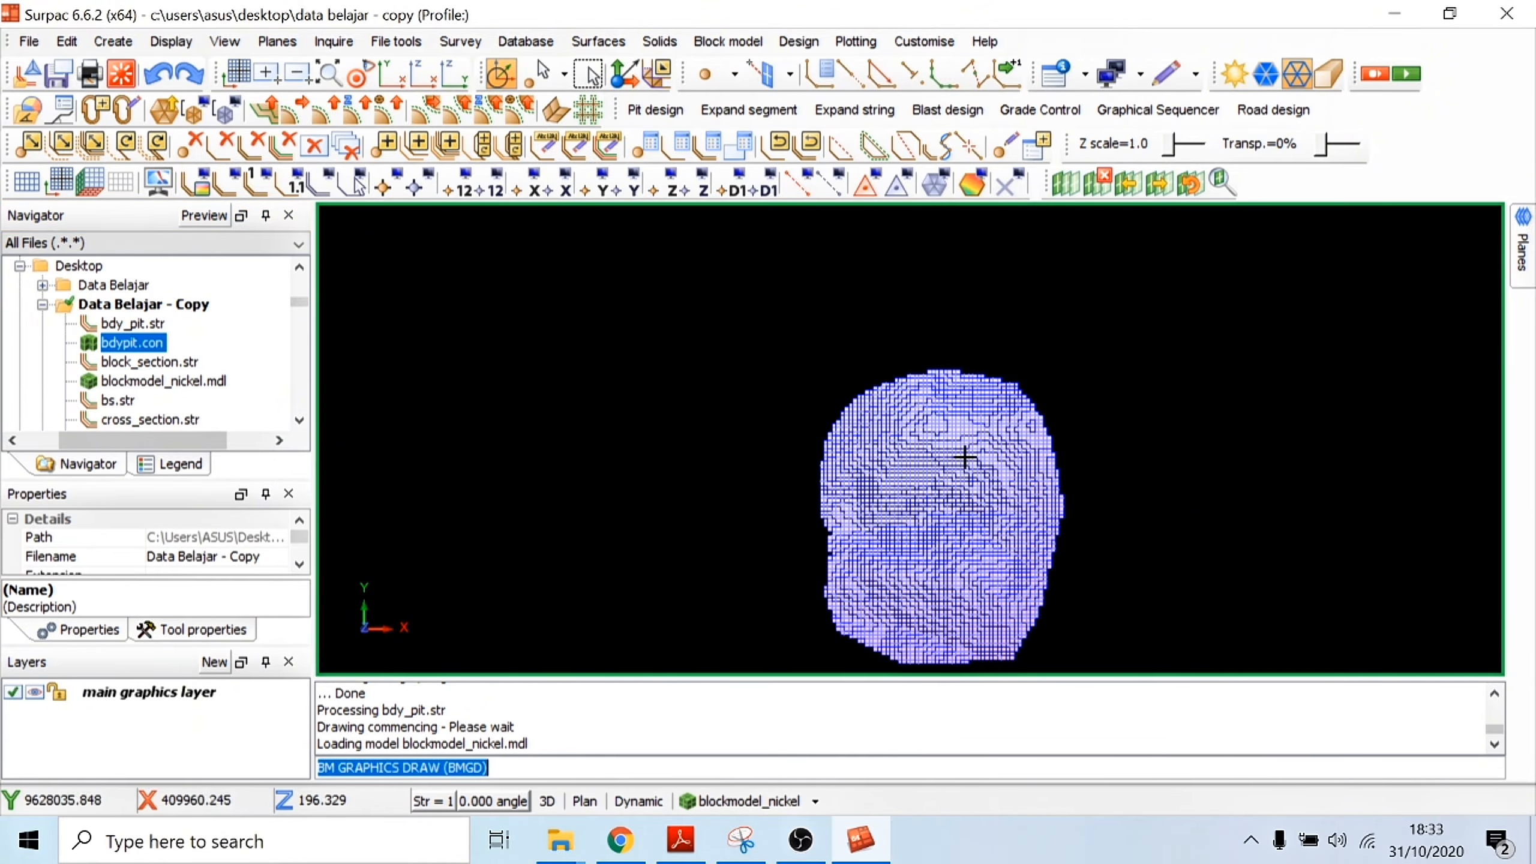
pyautogui.scroll(4, 963, 460)
pyautogui.moveTo(956, 477); pyautogui.dragTo(895, 363)
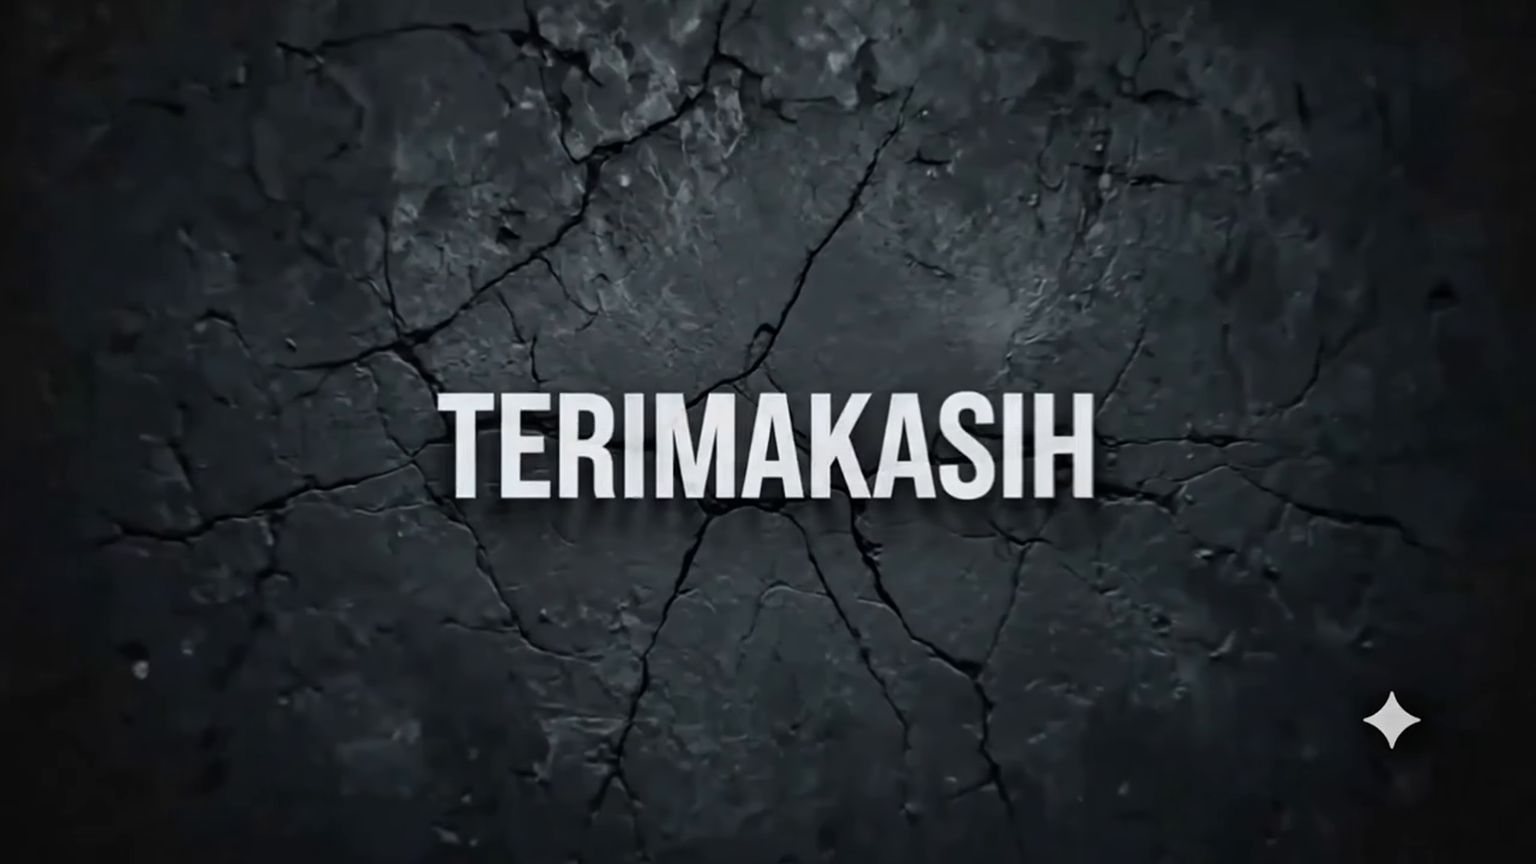